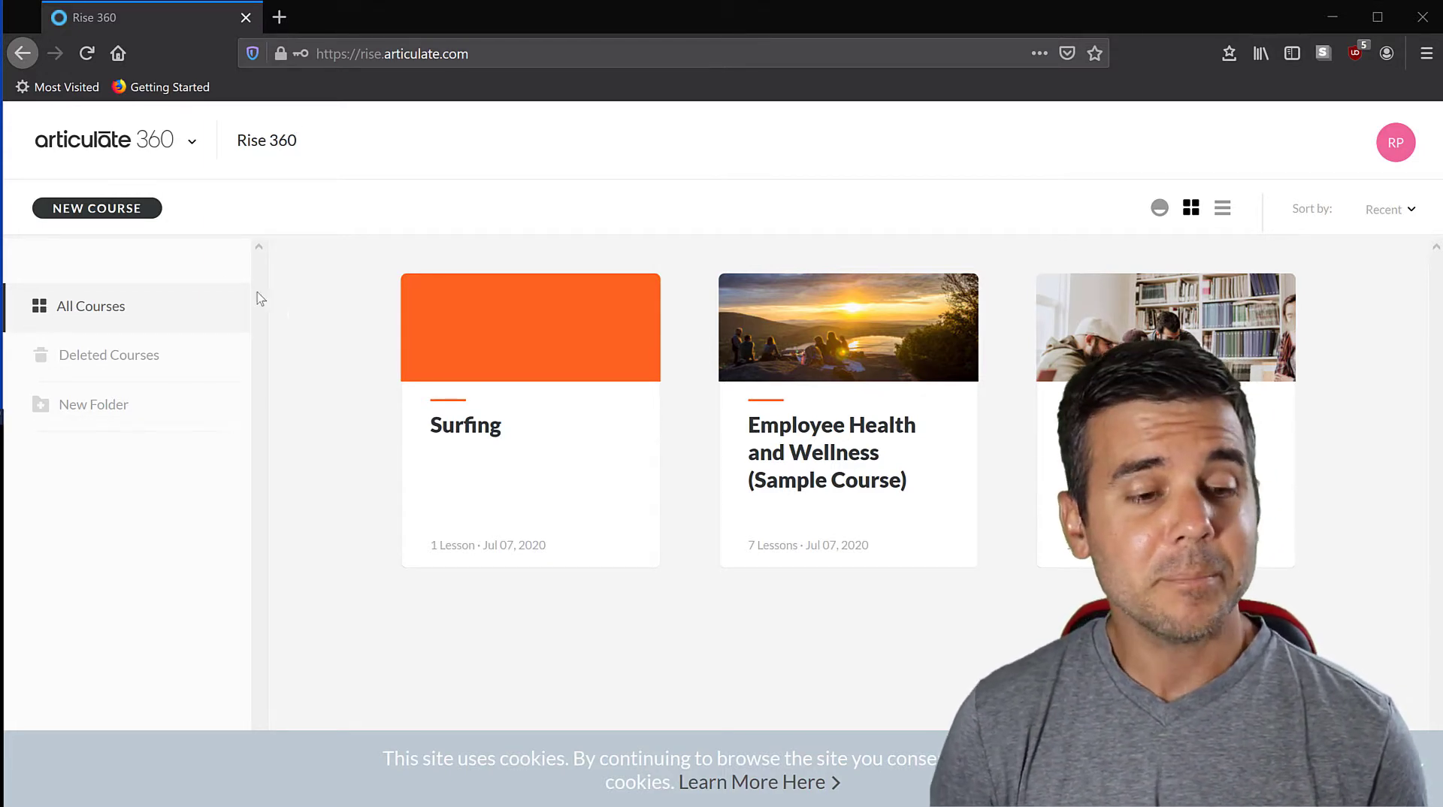
Open the course templates for a new course and browse the full range of available templates.
{"action": "left_click", "coordinate": [73, 208]}
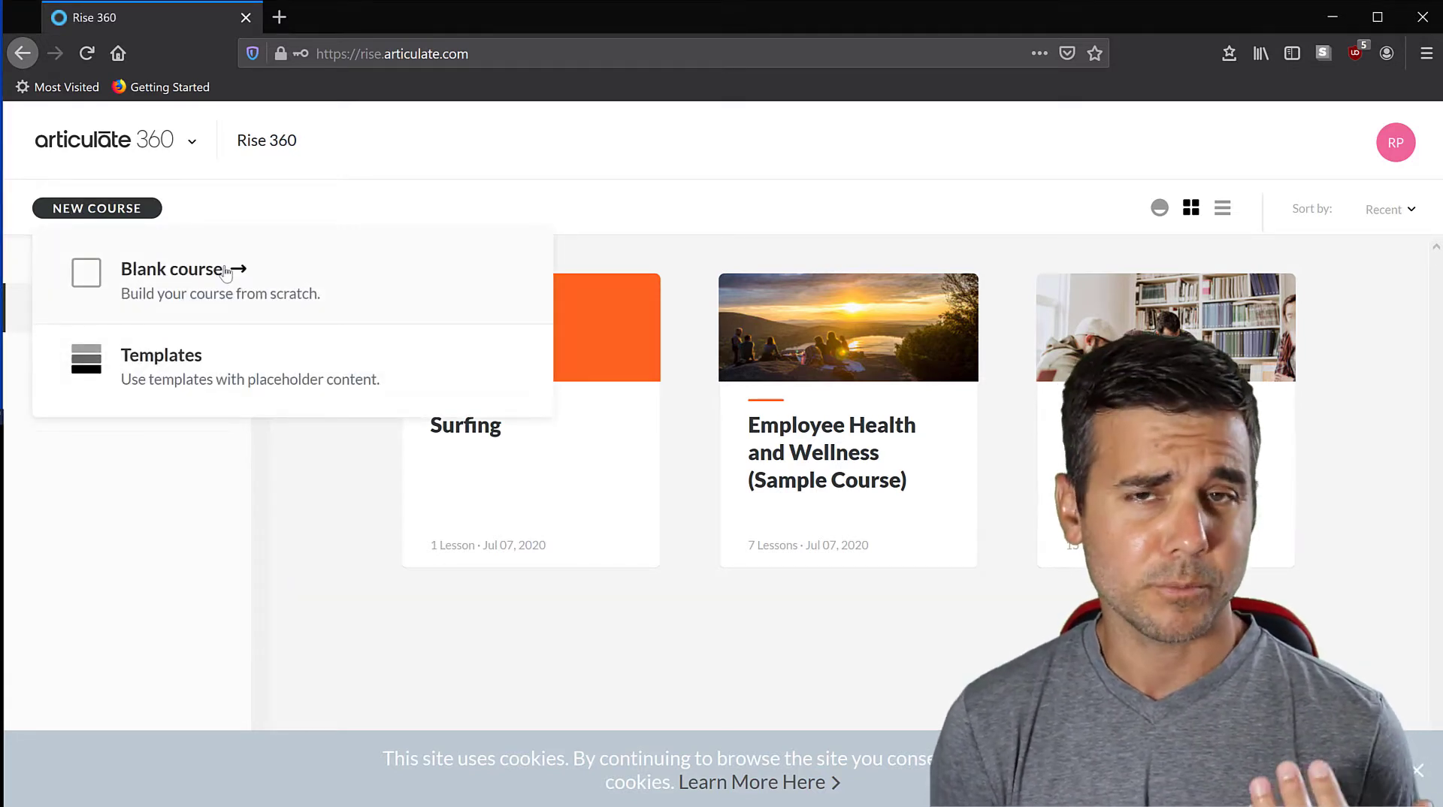
{"action": "left_click", "coordinate": [243, 381]}
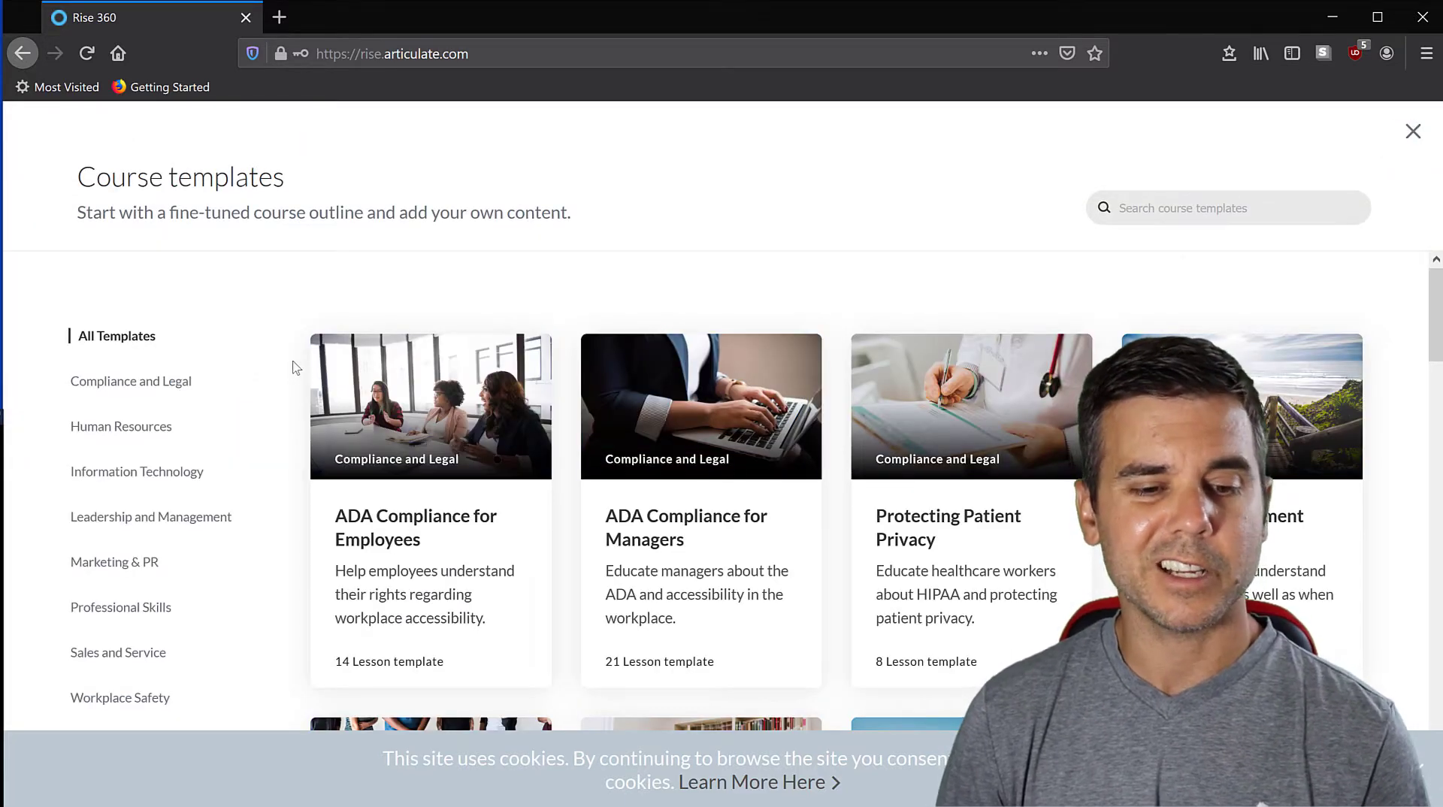
{"action": "scroll", "coordinate": [293, 365], "scroll_direction": "down", "scroll_amount": 4}
{"action": "mouse_move", "coordinate": [530, 490]}
{"action": "scroll", "coordinate": [541, 488], "scroll_direction": "down", "scroll_amount": 15}
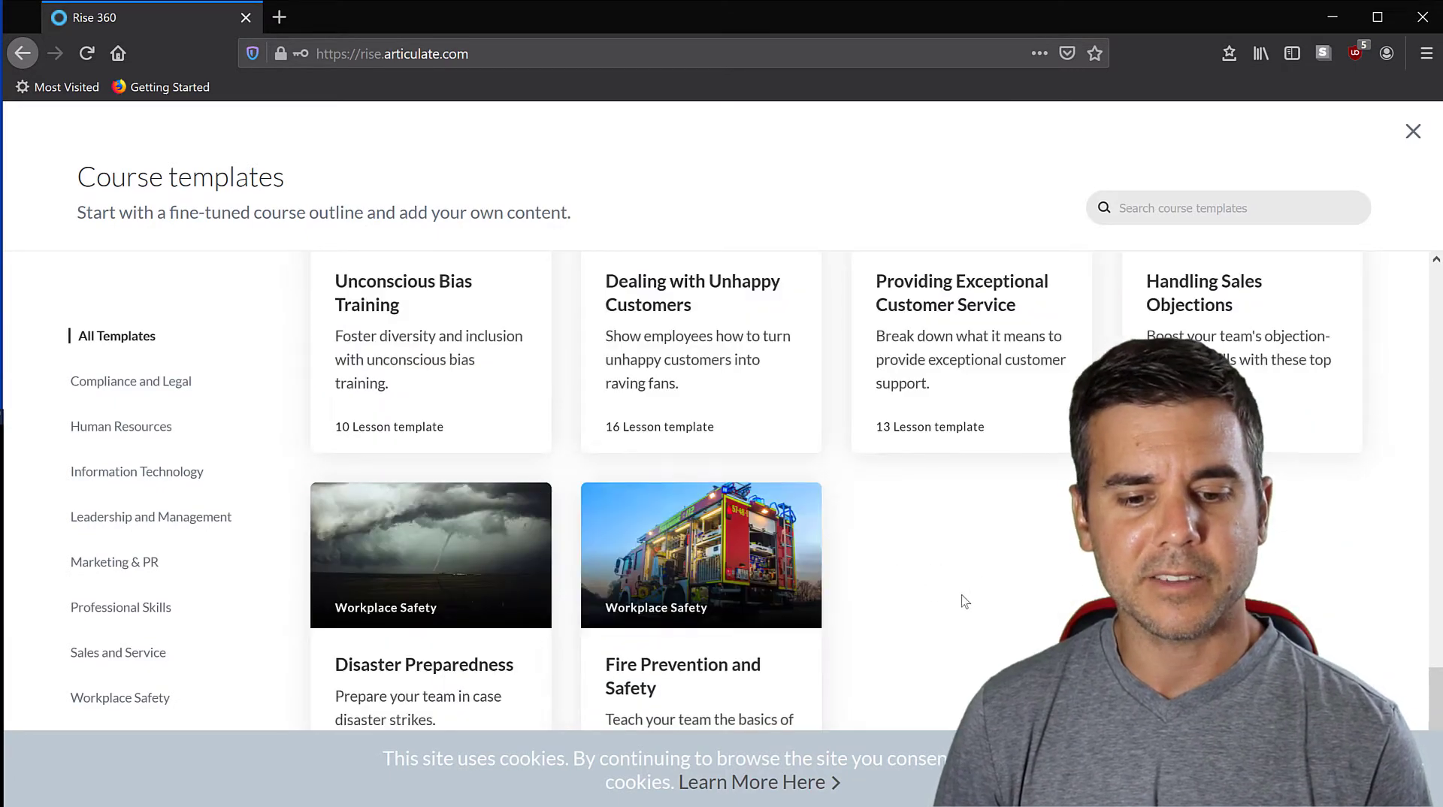
{"action": "scroll", "coordinate": [960, 599], "scroll_direction": "down", "scroll_amount": 2}
{"action": "scroll", "coordinate": [939, 597], "scroll_direction": "up", "scroll_amount": 6}
{"action": "scroll", "coordinate": [752, 451], "scroll_direction": "up", "scroll_amount": 12}
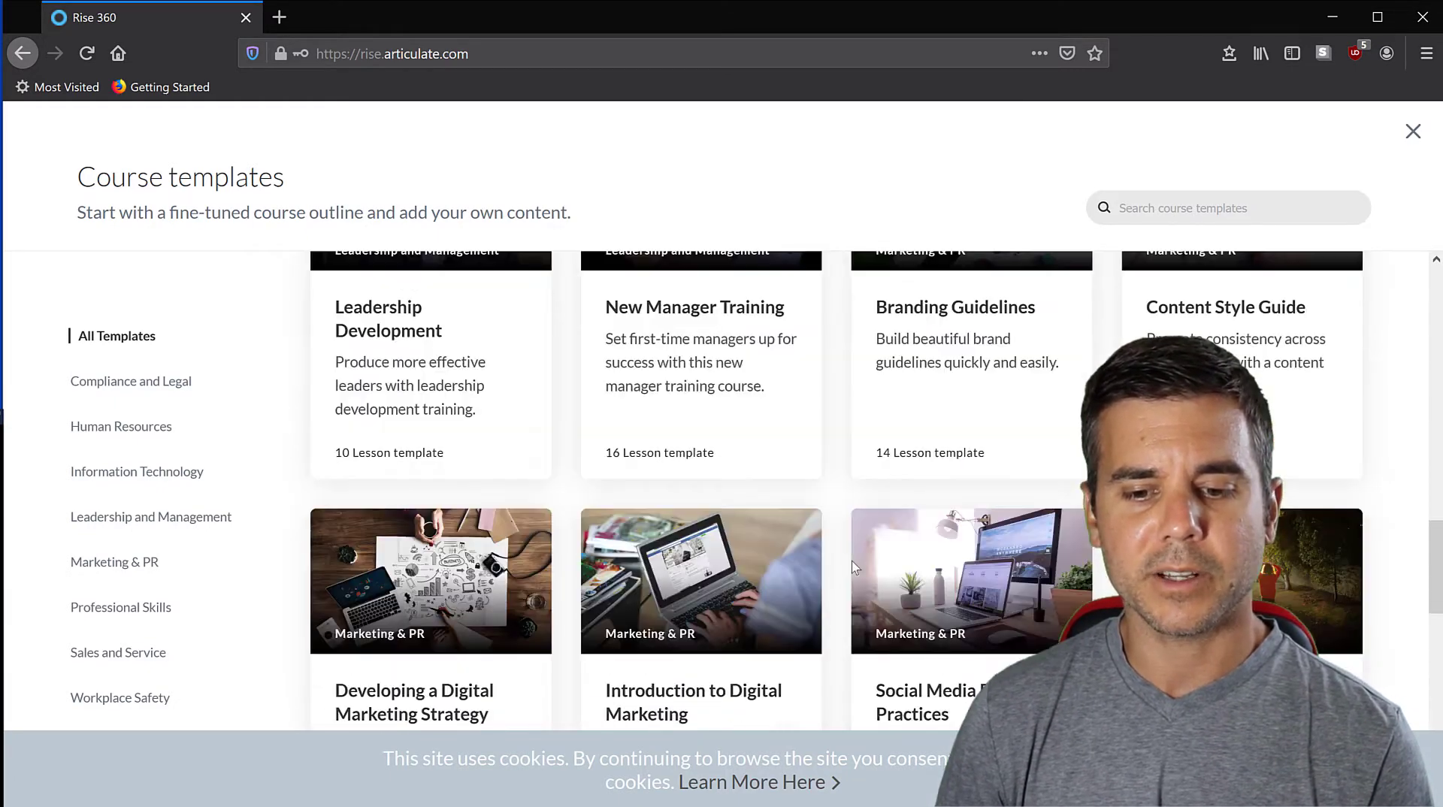
{"action": "scroll", "coordinate": [667, 304], "scroll_direction": "up", "scroll_amount": 3}
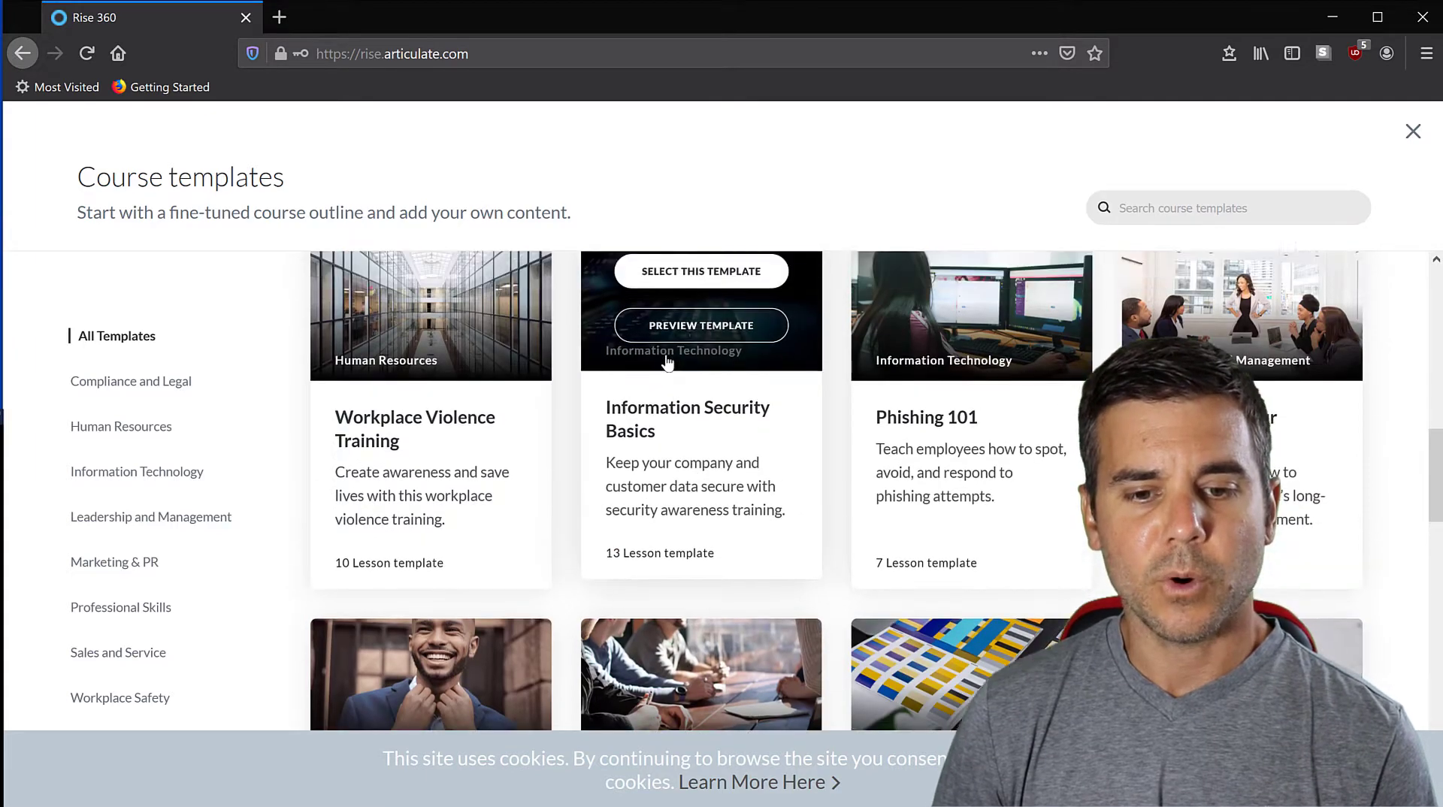
Preview the Information Security Basics template and review its instructions and lesson outline.
{"action": "left_click", "coordinate": [692, 409]}
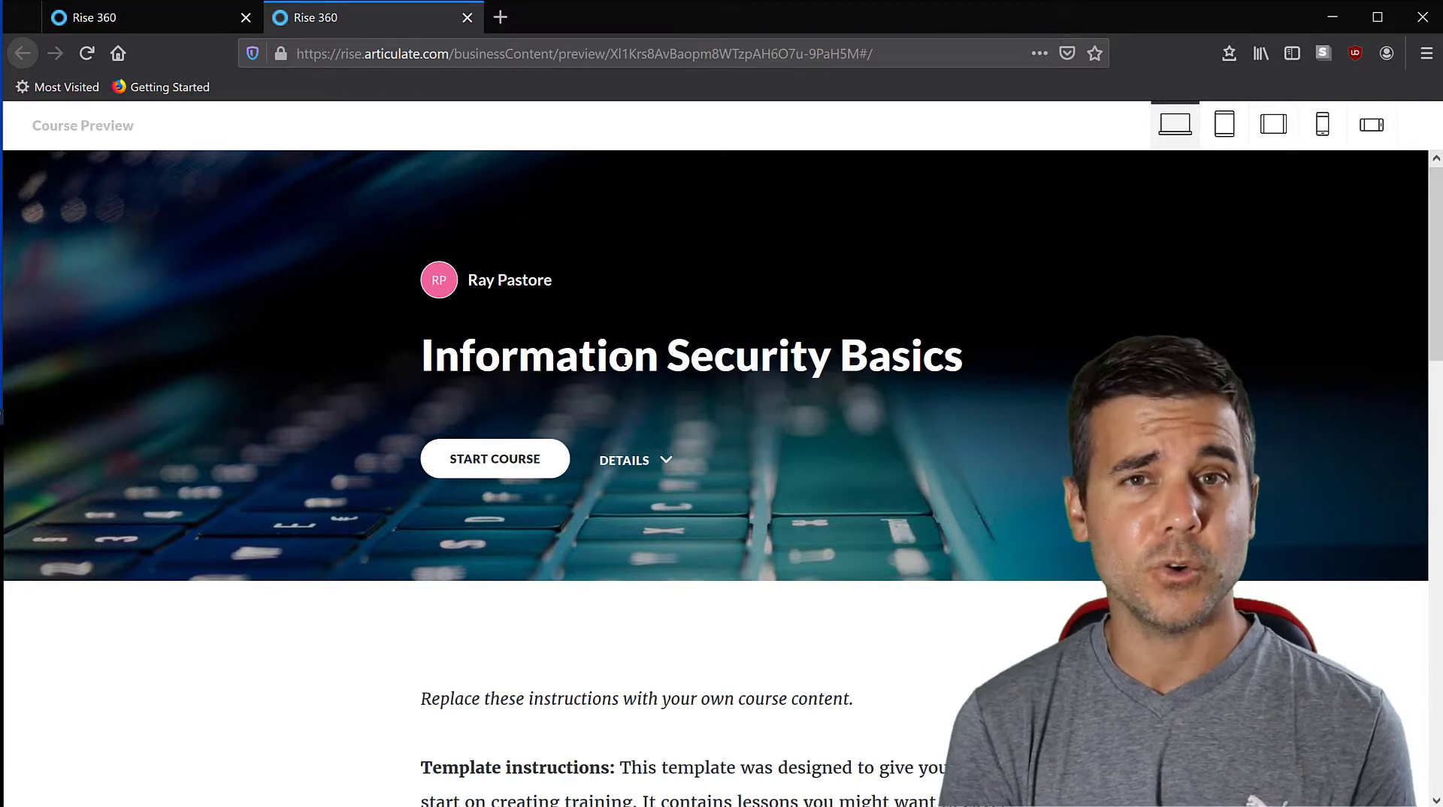
{"action": "scroll", "coordinate": [624, 362], "scroll_direction": "down", "scroll_amount": 10}
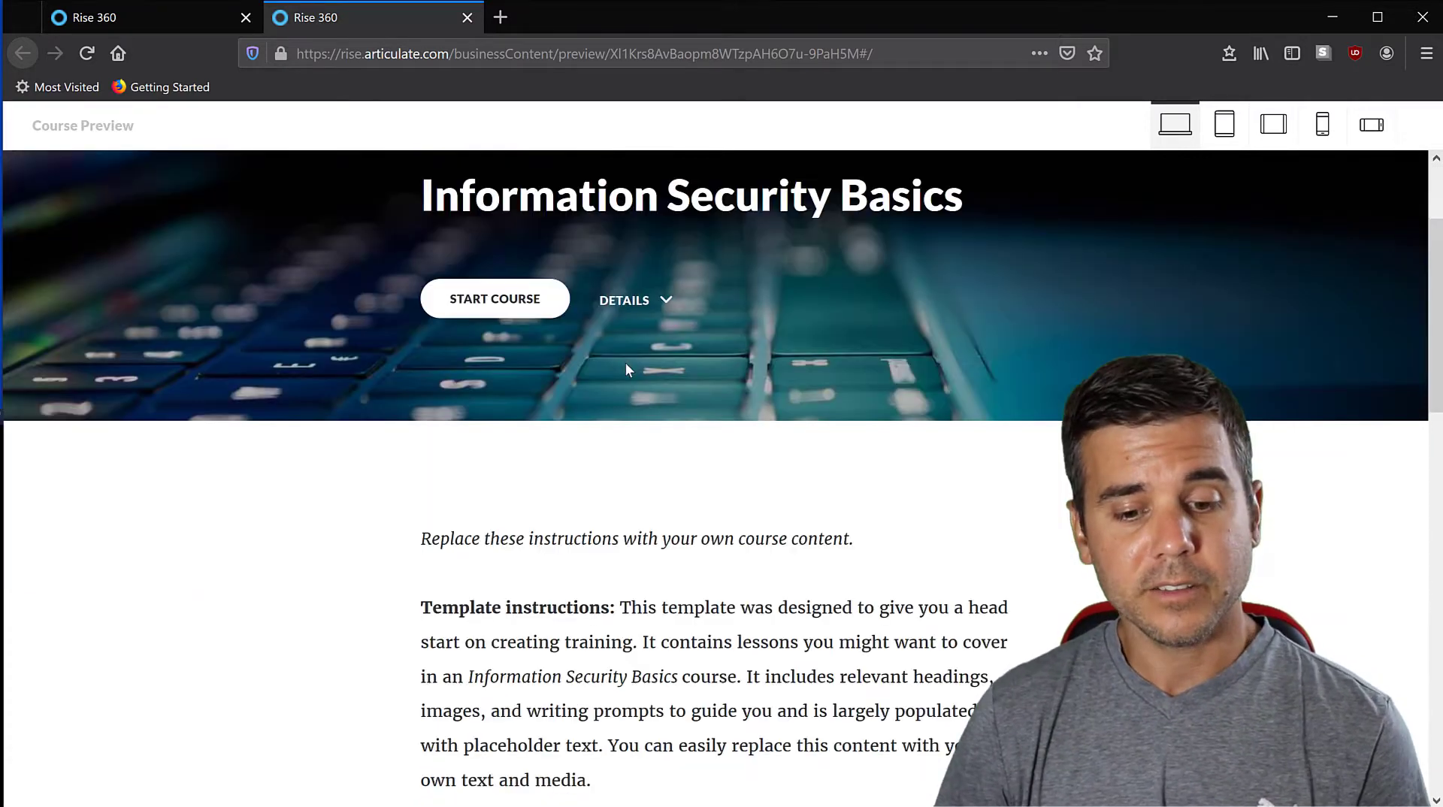
{"action": "scroll", "coordinate": [622, 393], "scroll_direction": "down", "scroll_amount": 6}
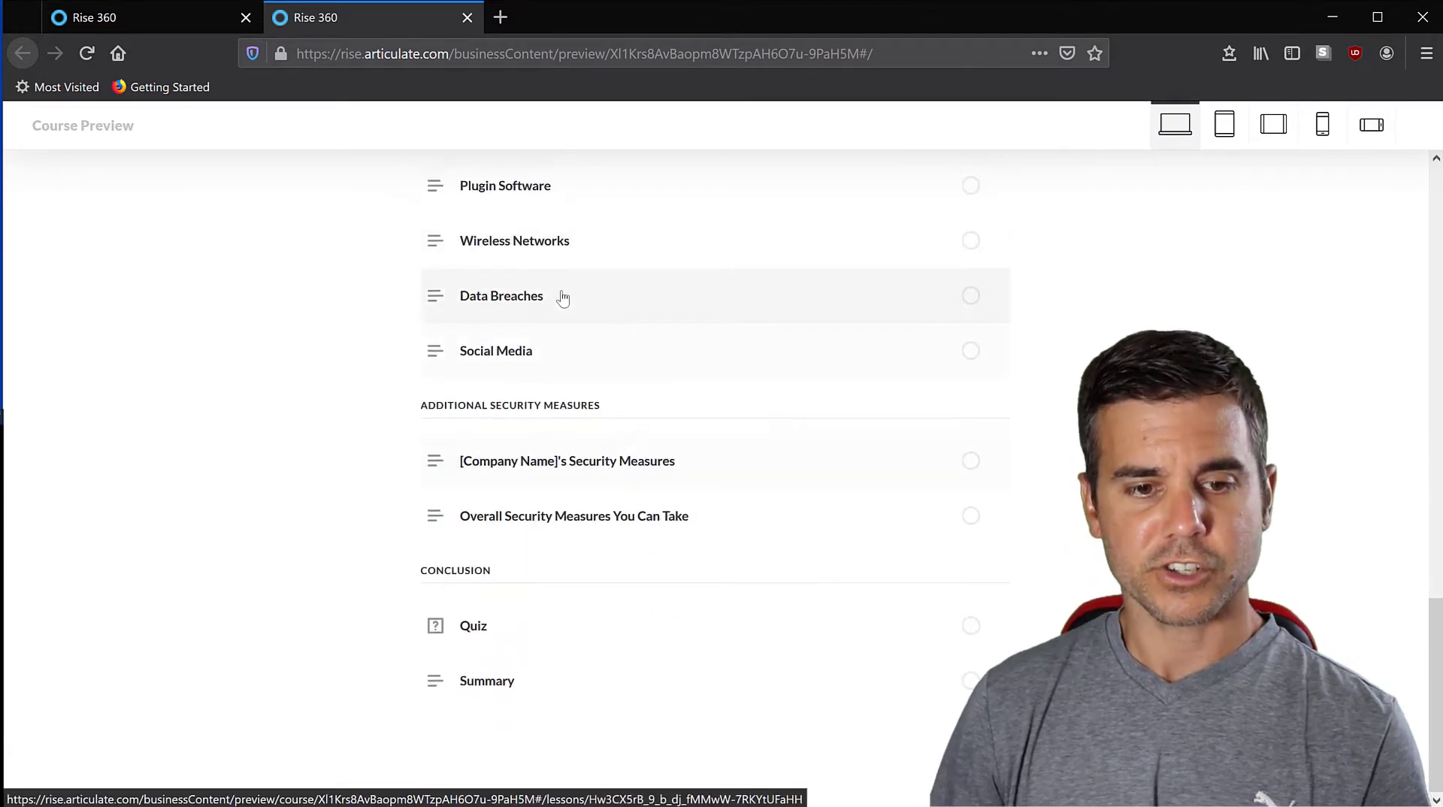
{"action": "scroll", "coordinate": [563, 296], "scroll_direction": "up", "scroll_amount": 2}
{"action": "scroll", "coordinate": [541, 259], "scroll_direction": "up", "scroll_amount": 10}
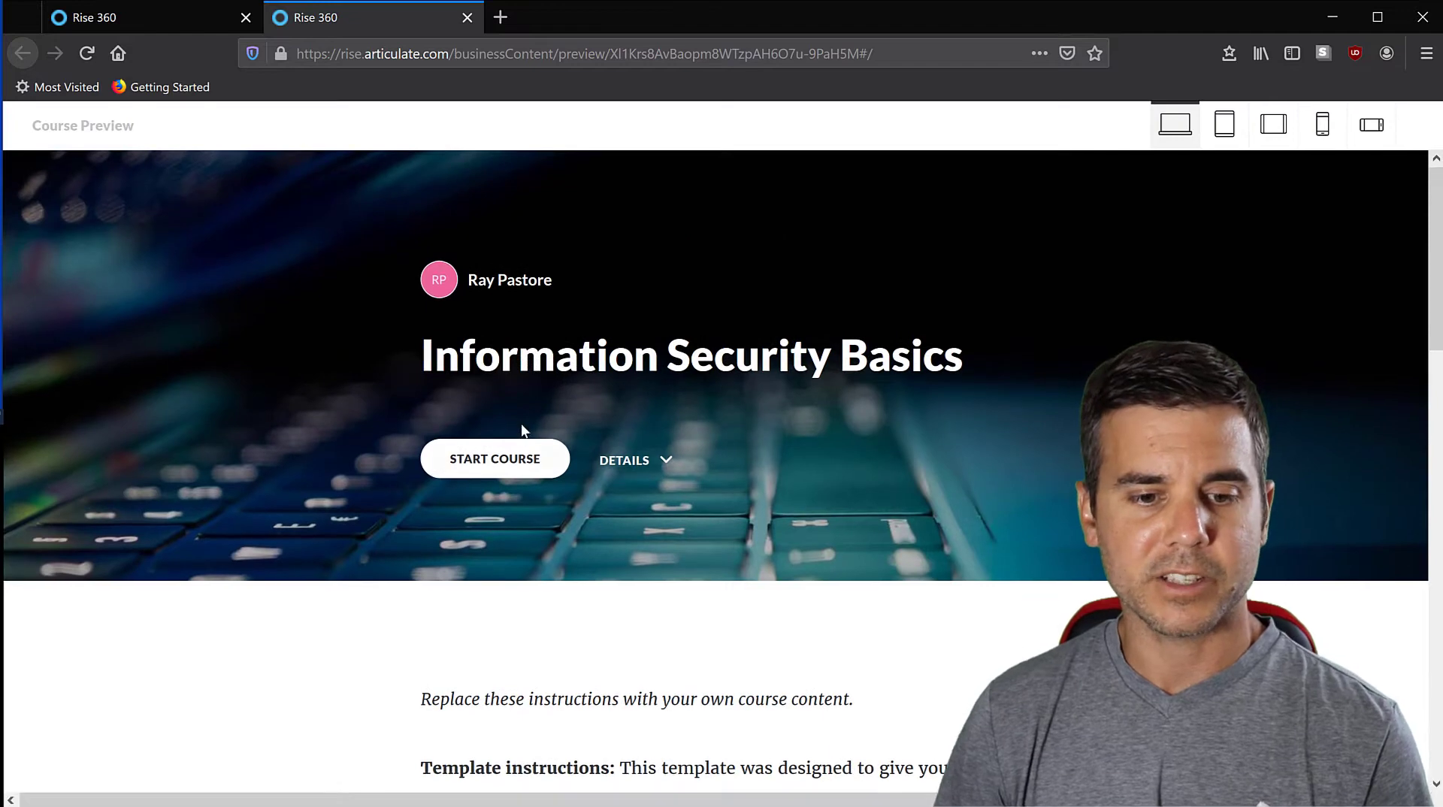
Open the Malware Programs lesson in the course preview and examine its content blocks and interactions.
{"action": "left_click", "coordinate": [518, 440]}
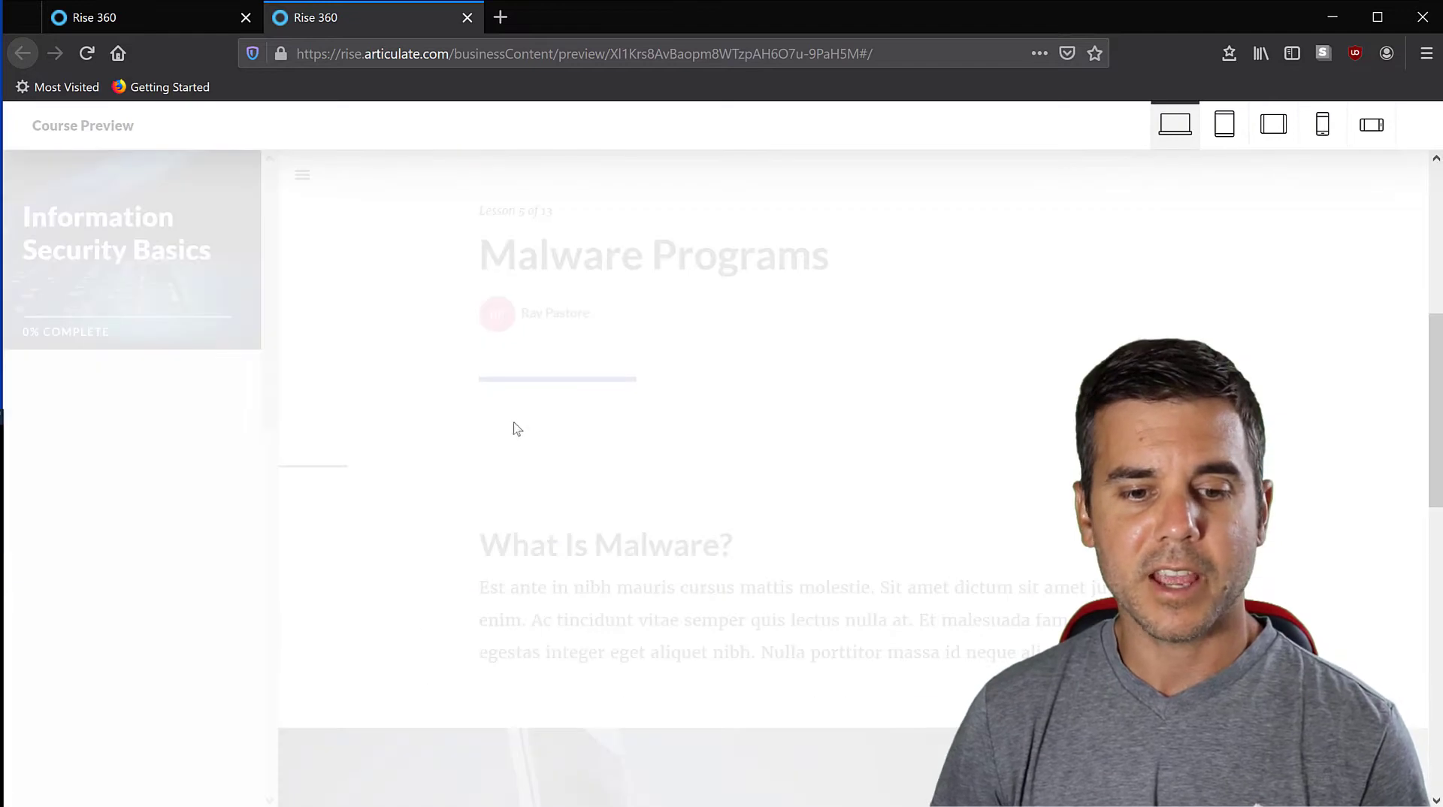
{"action": "scroll", "coordinate": [744, 385], "scroll_direction": "down", "scroll_amount": 1}
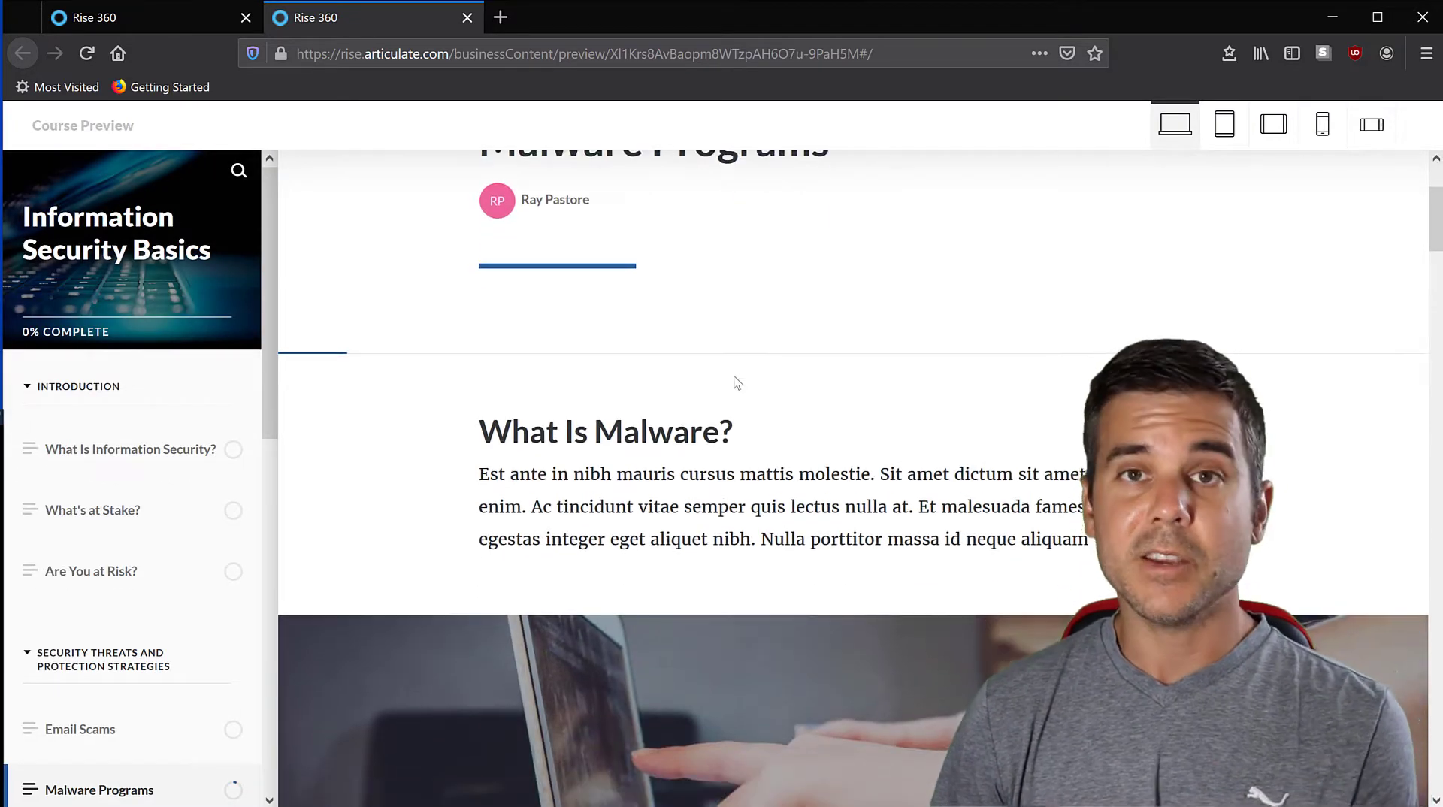
{"action": "scroll", "coordinate": [743, 384], "scroll_direction": "down", "scroll_amount": 4}
{"action": "scroll", "coordinate": [732, 386], "scroll_direction": "down", "scroll_amount": 6}
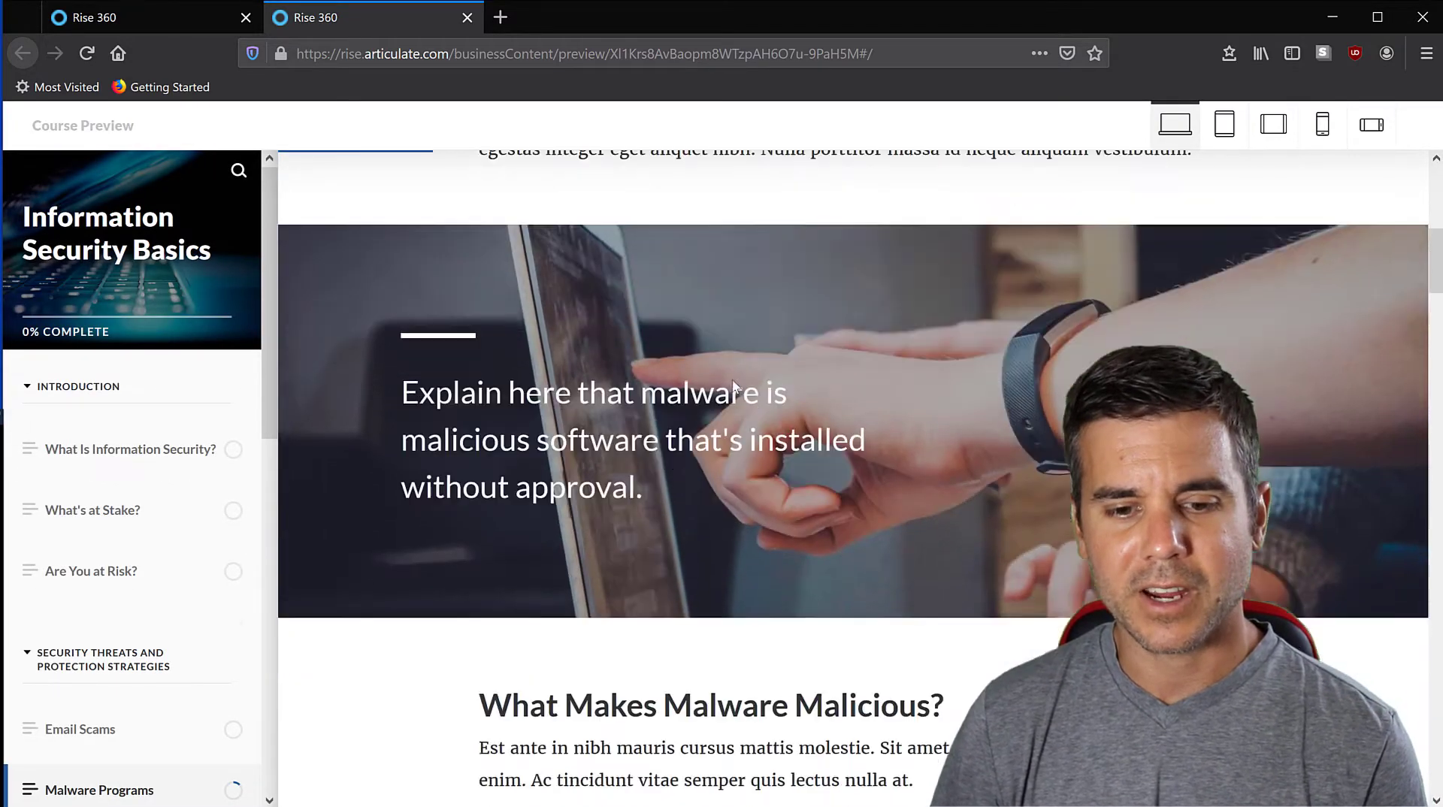
{"action": "scroll", "coordinate": [728, 378], "scroll_direction": "down", "scroll_amount": 7}
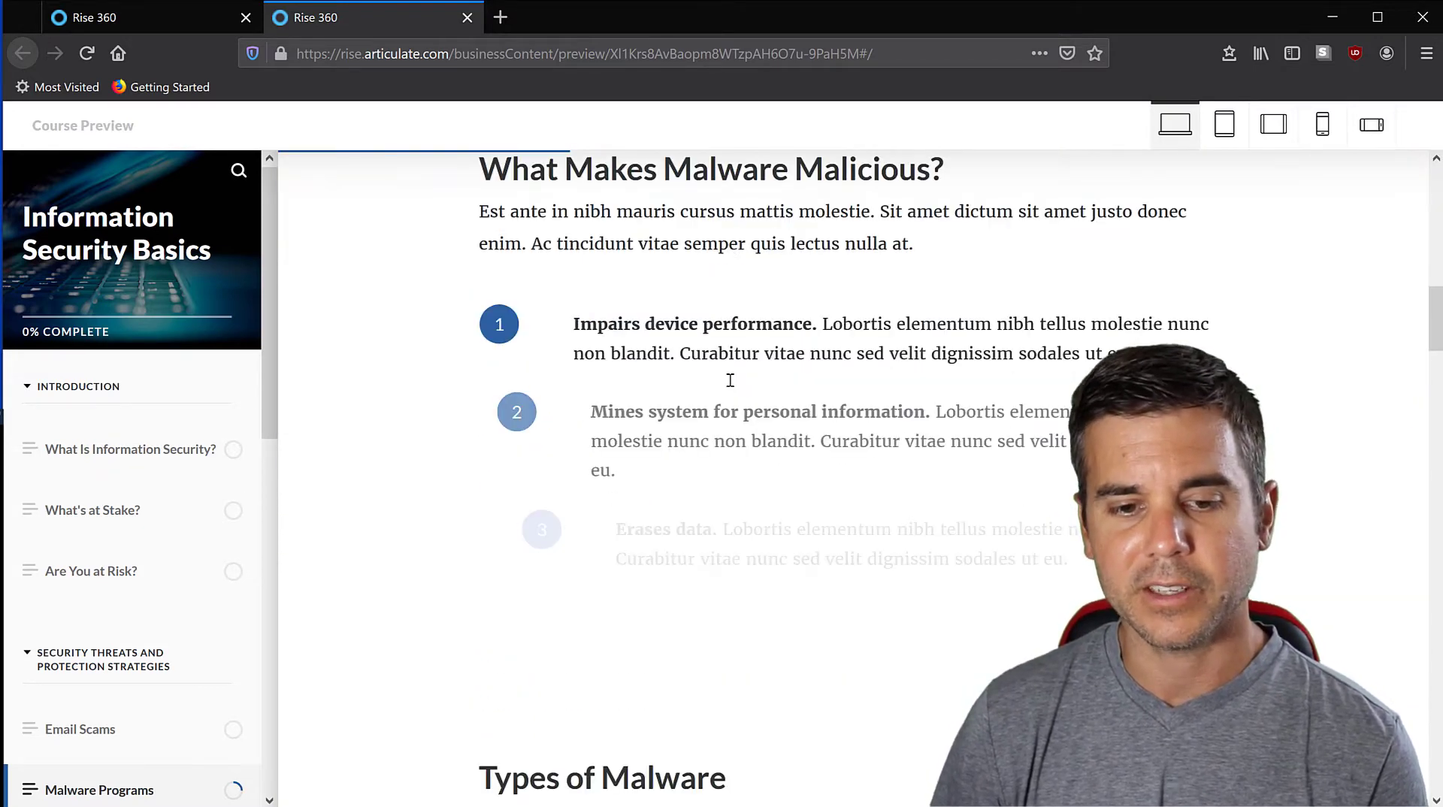
{"action": "scroll", "coordinate": [727, 387], "scroll_direction": "down", "scroll_amount": 5}
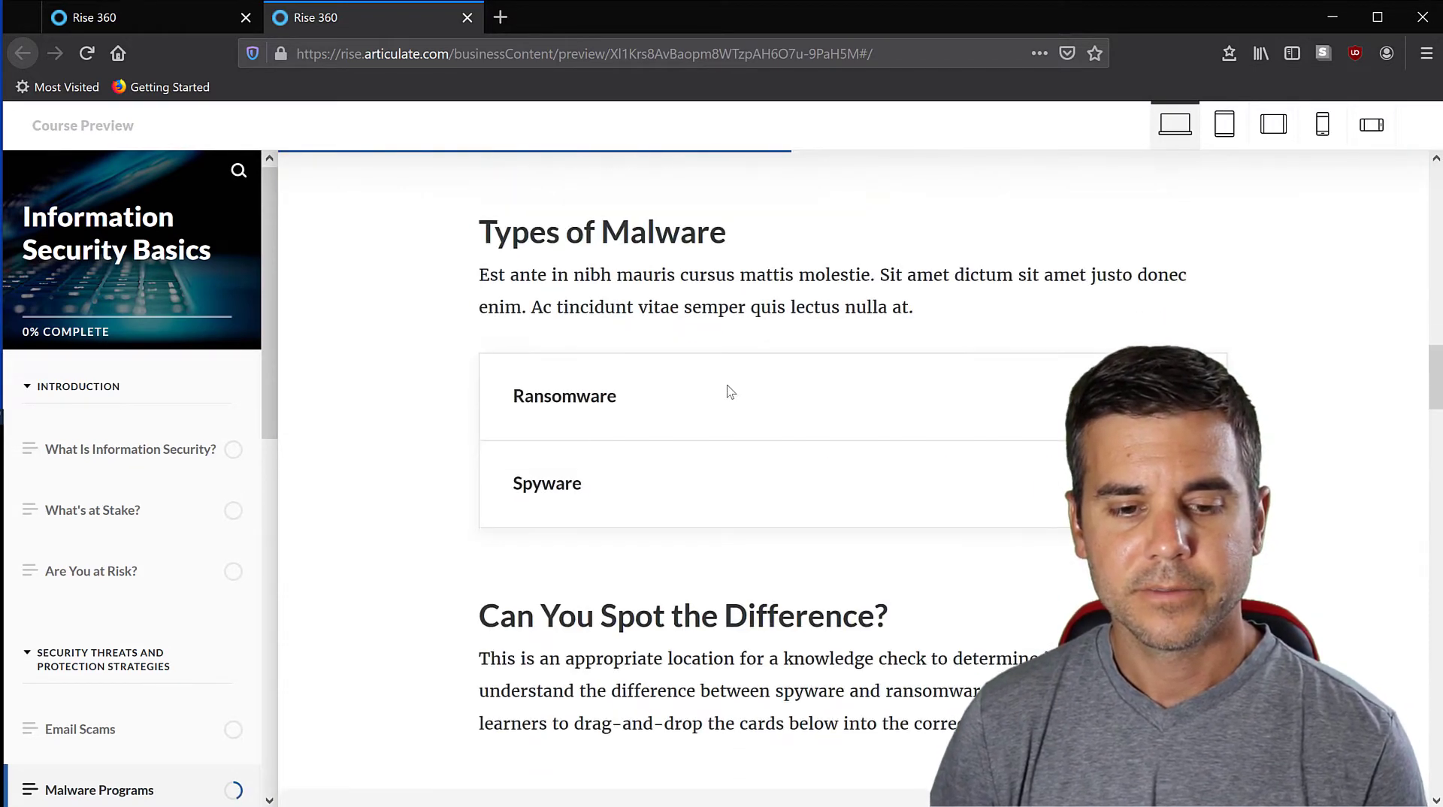
{"action": "scroll", "coordinate": [728, 385], "scroll_direction": "up", "scroll_amount": 15}
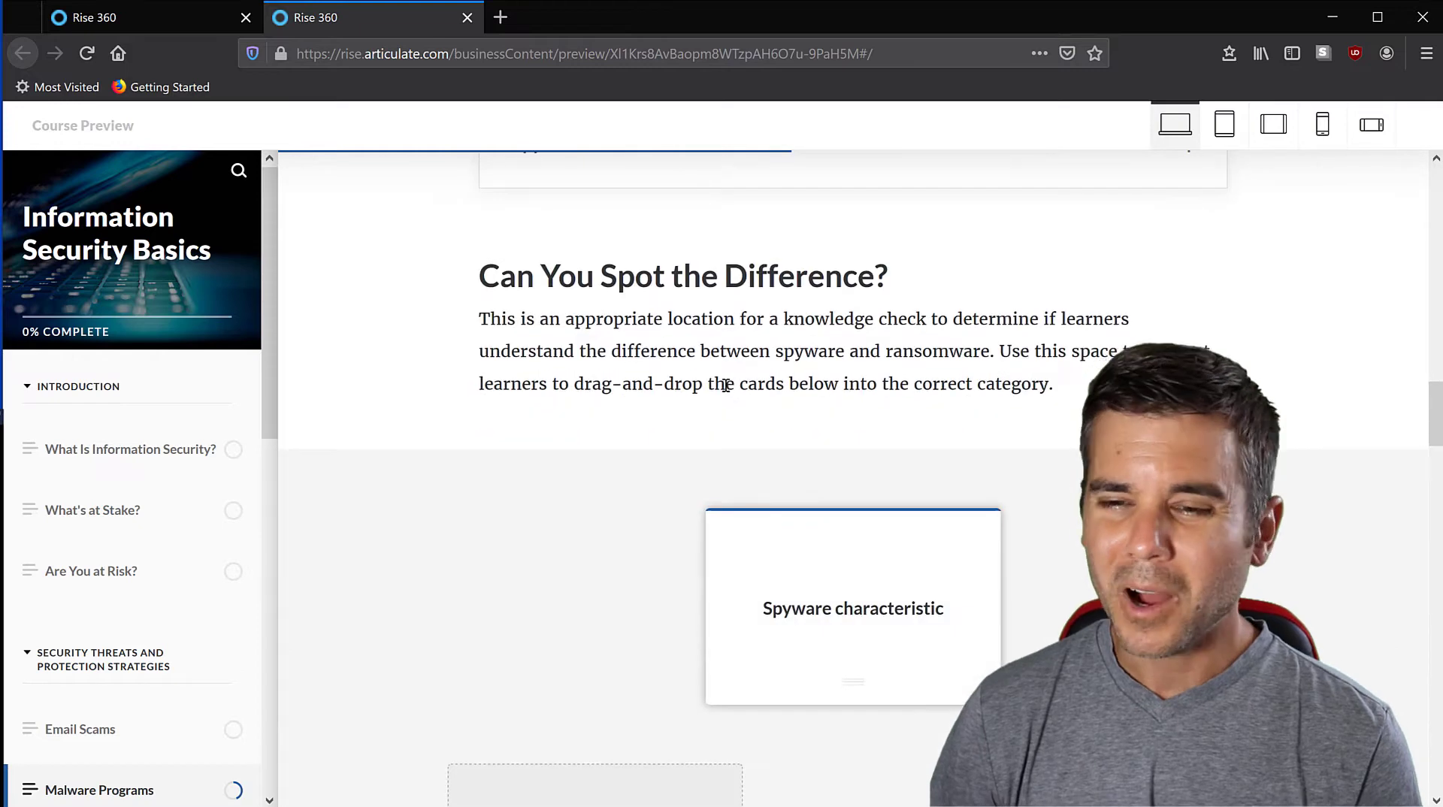
{"action": "scroll", "coordinate": [725, 386], "scroll_direction": "up", "scroll_amount": 6}
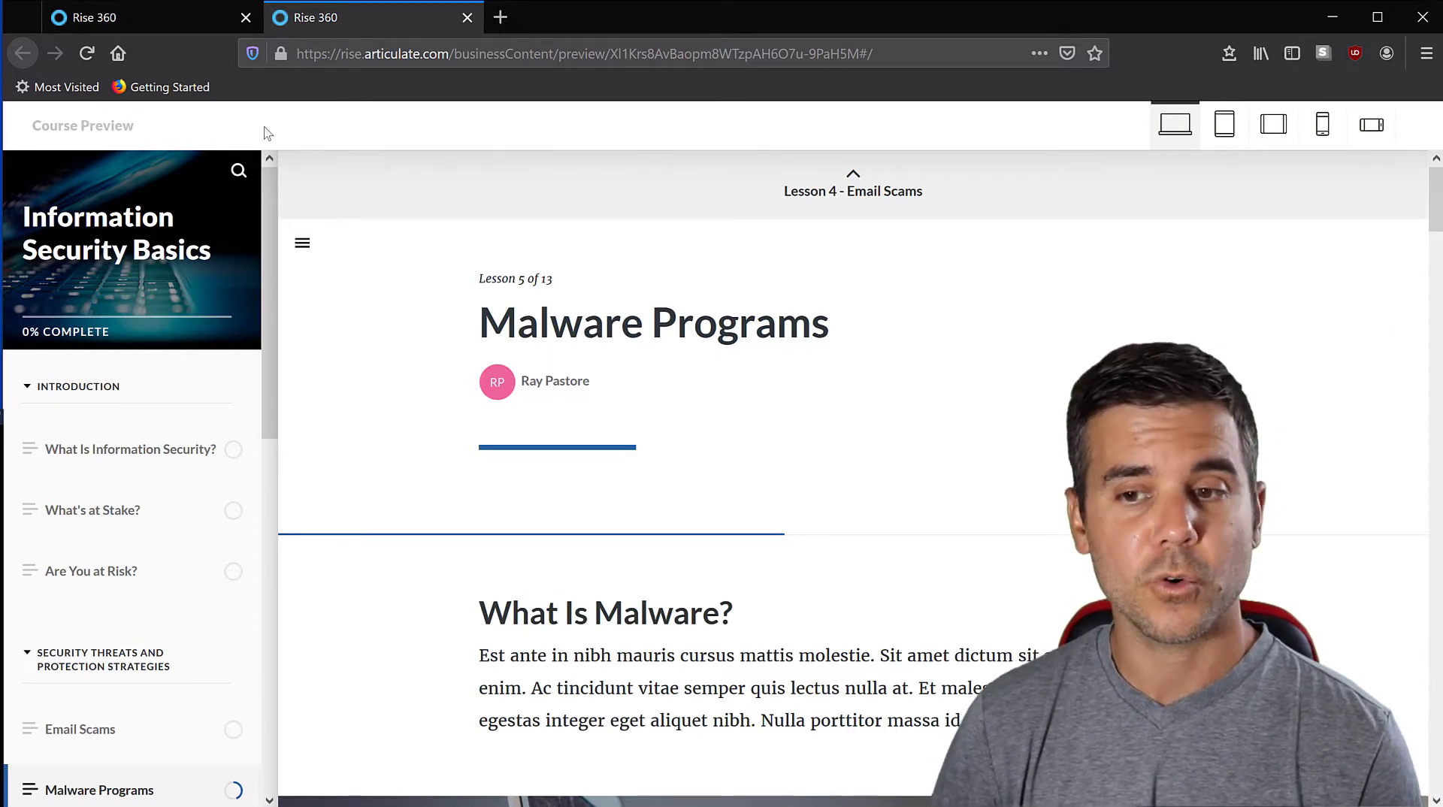
Preview the Malware Programs lesson in tablet portrait, tablet landscape and phone portrait layouts, and return to the desktop layout.
{"action": "left_click", "coordinate": [1223, 128]}
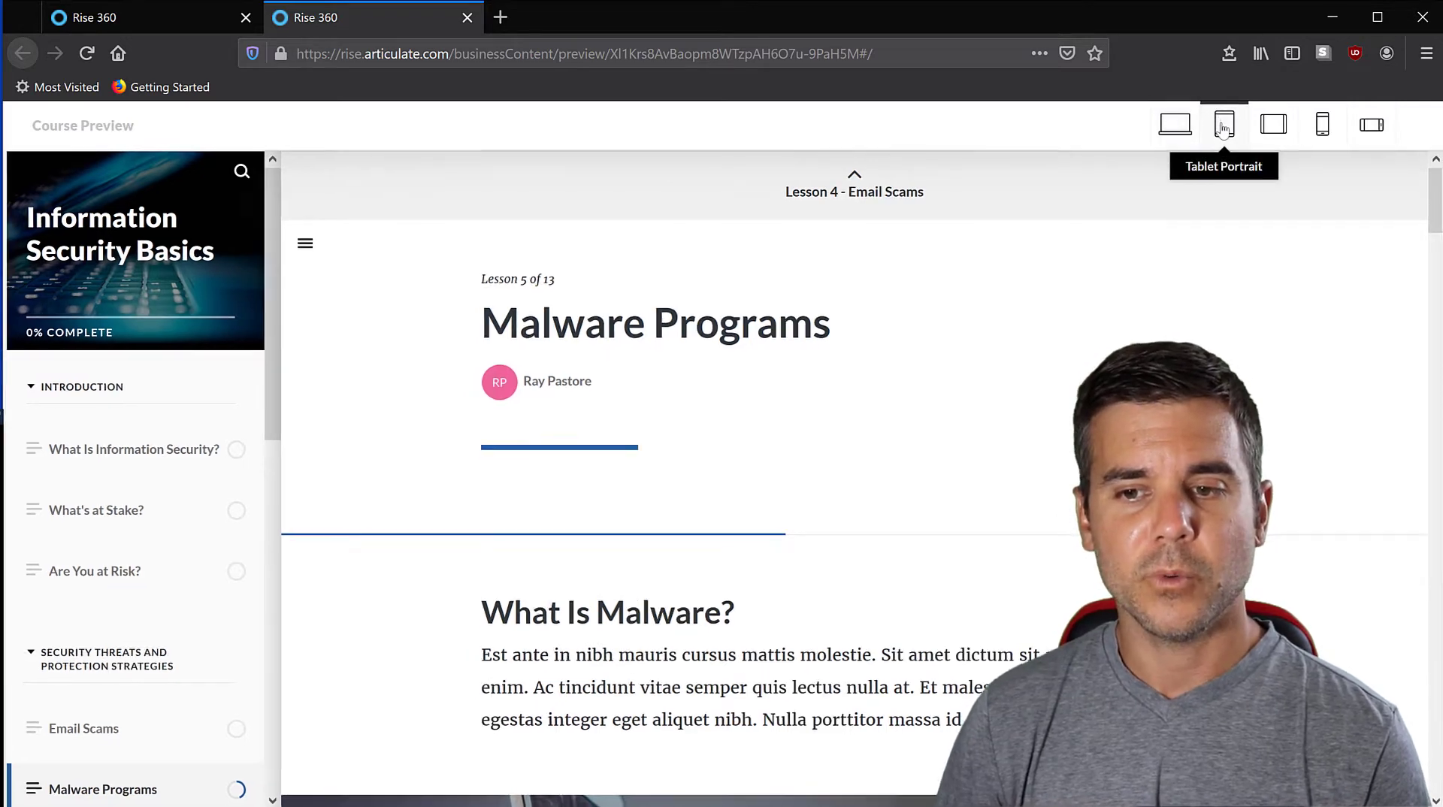
{"action": "left_click", "coordinate": [1274, 128]}
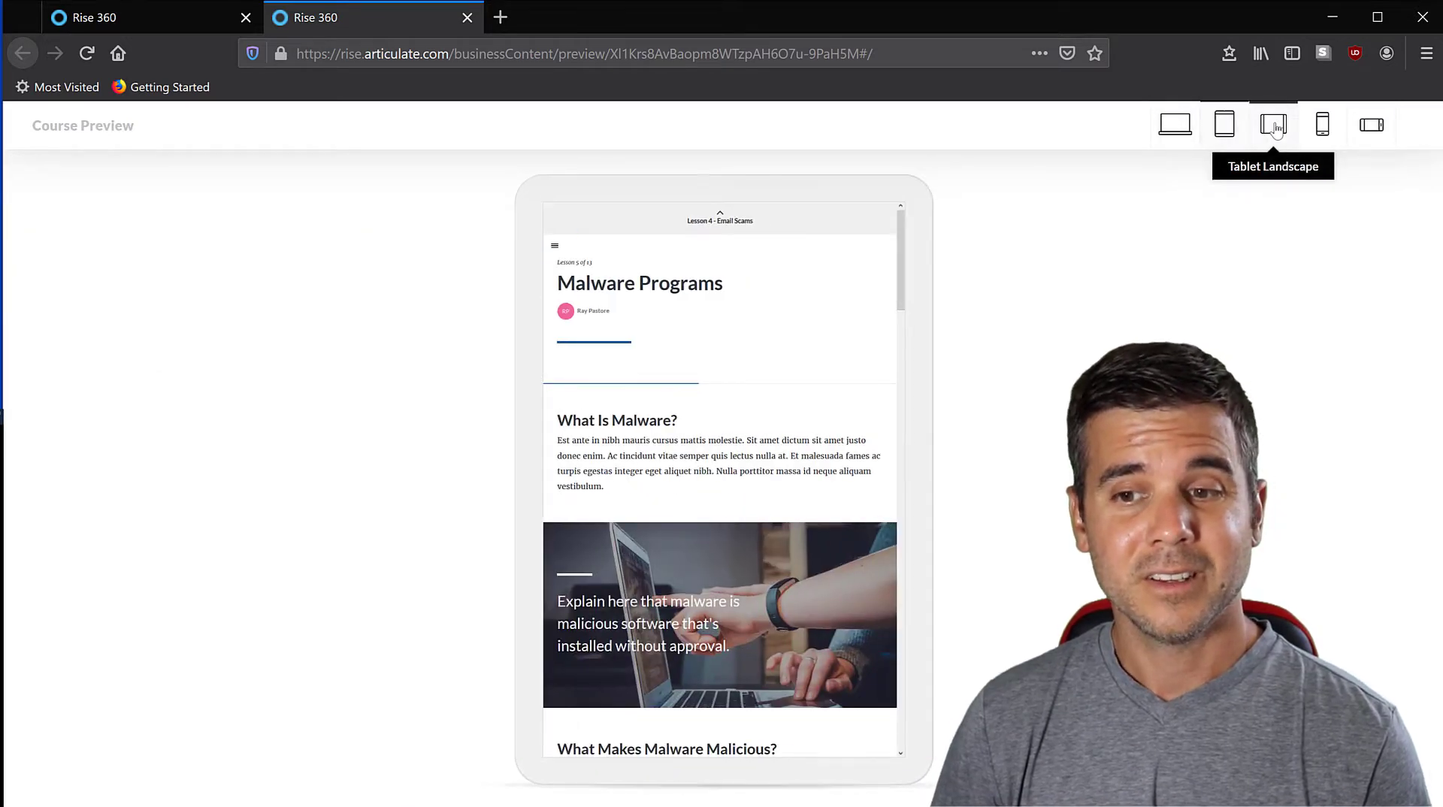
{"action": "left_click", "coordinate": [1321, 128]}
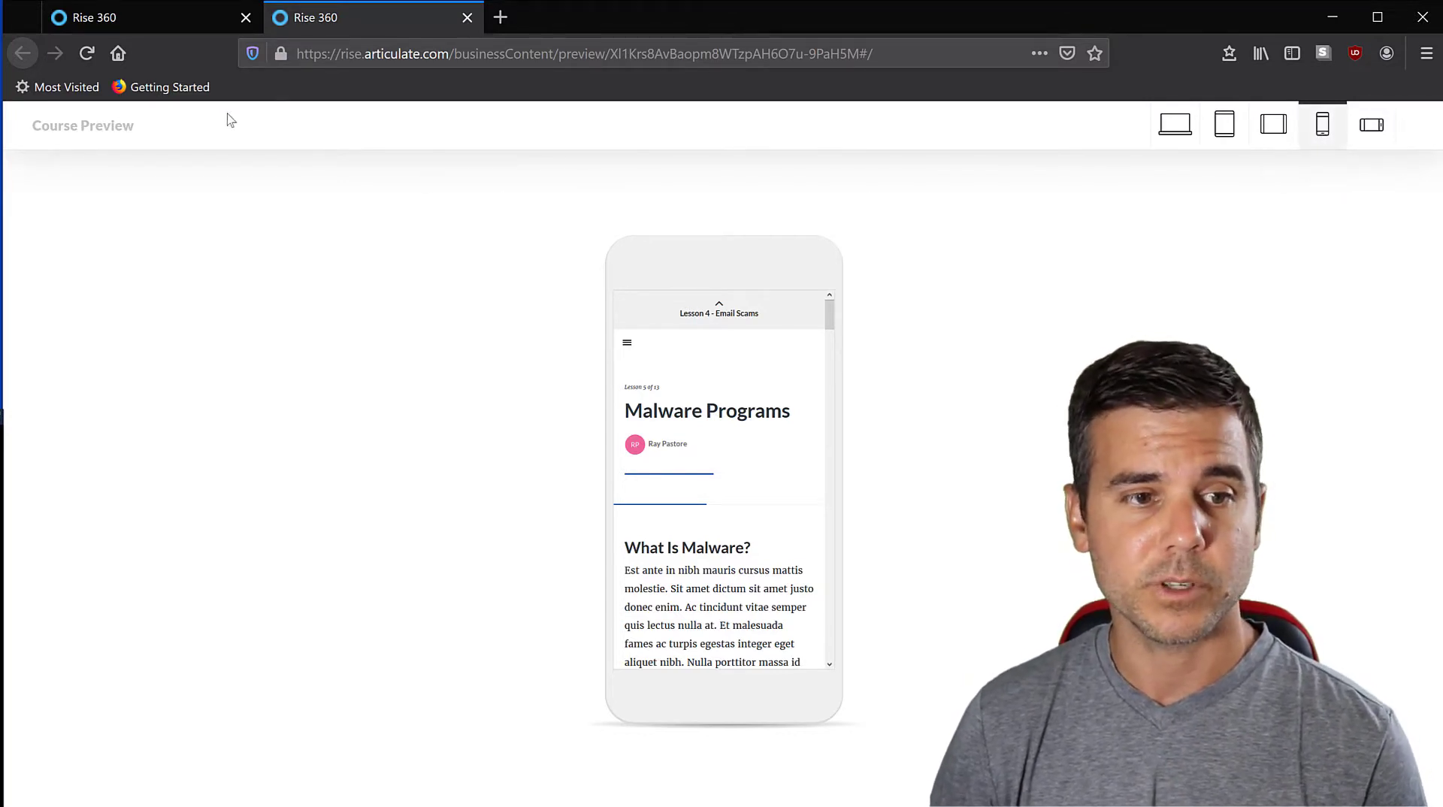
{"action": "scroll", "coordinate": [819, 290], "scroll_direction": "down", "scroll_amount": 1}
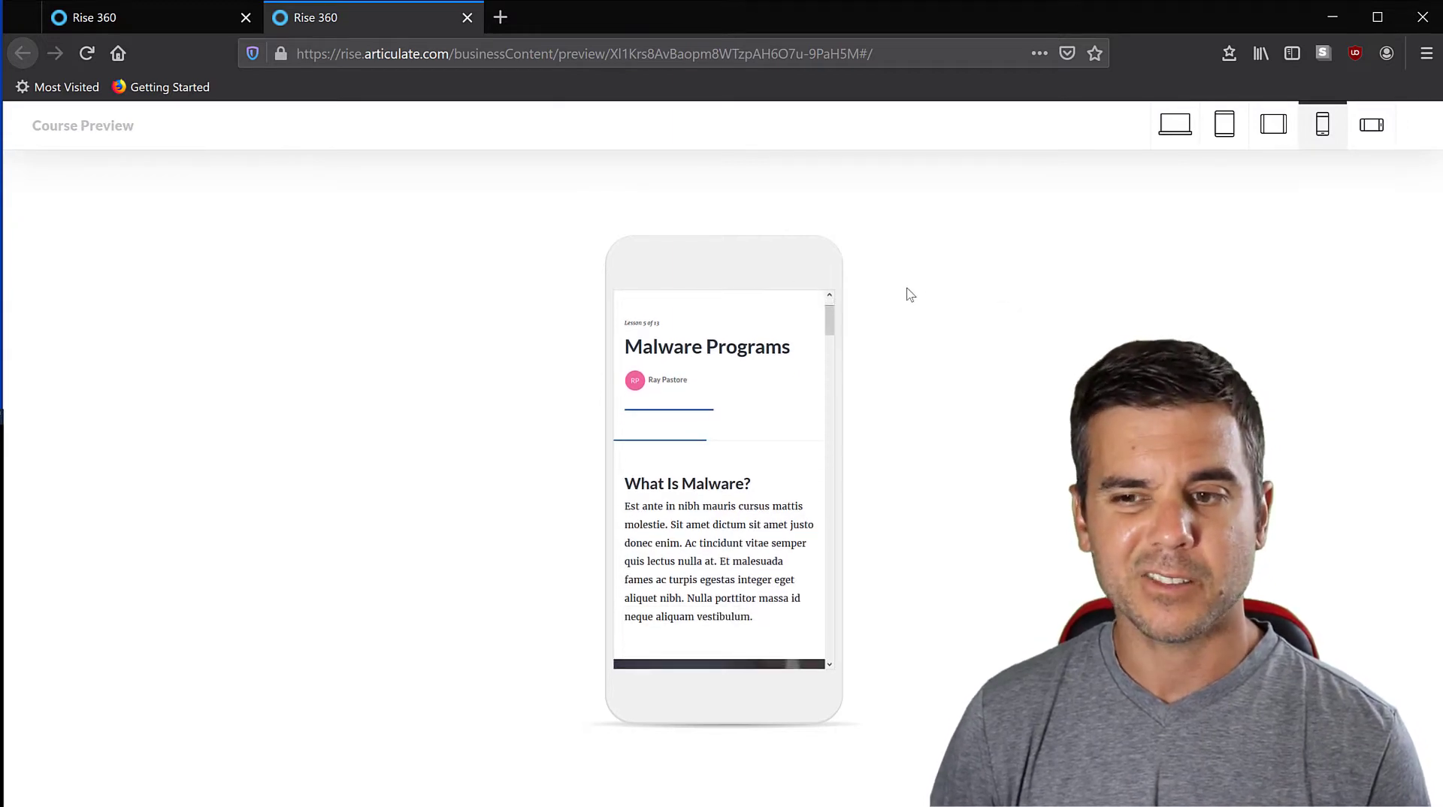
{"action": "left_click", "coordinate": [1176, 129]}
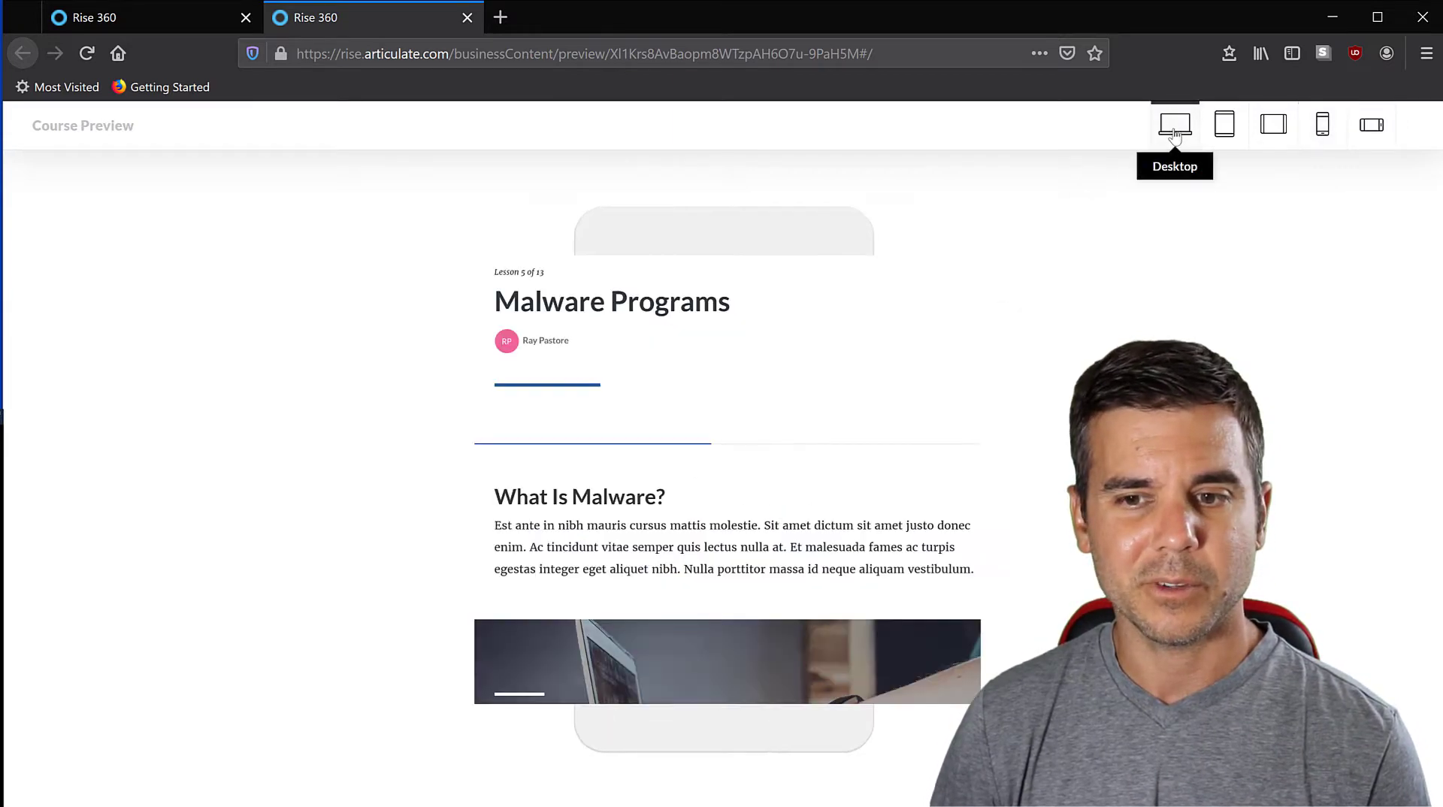
{"action": "scroll", "coordinate": [506, 380], "scroll_direction": "down", "scroll_amount": 15}
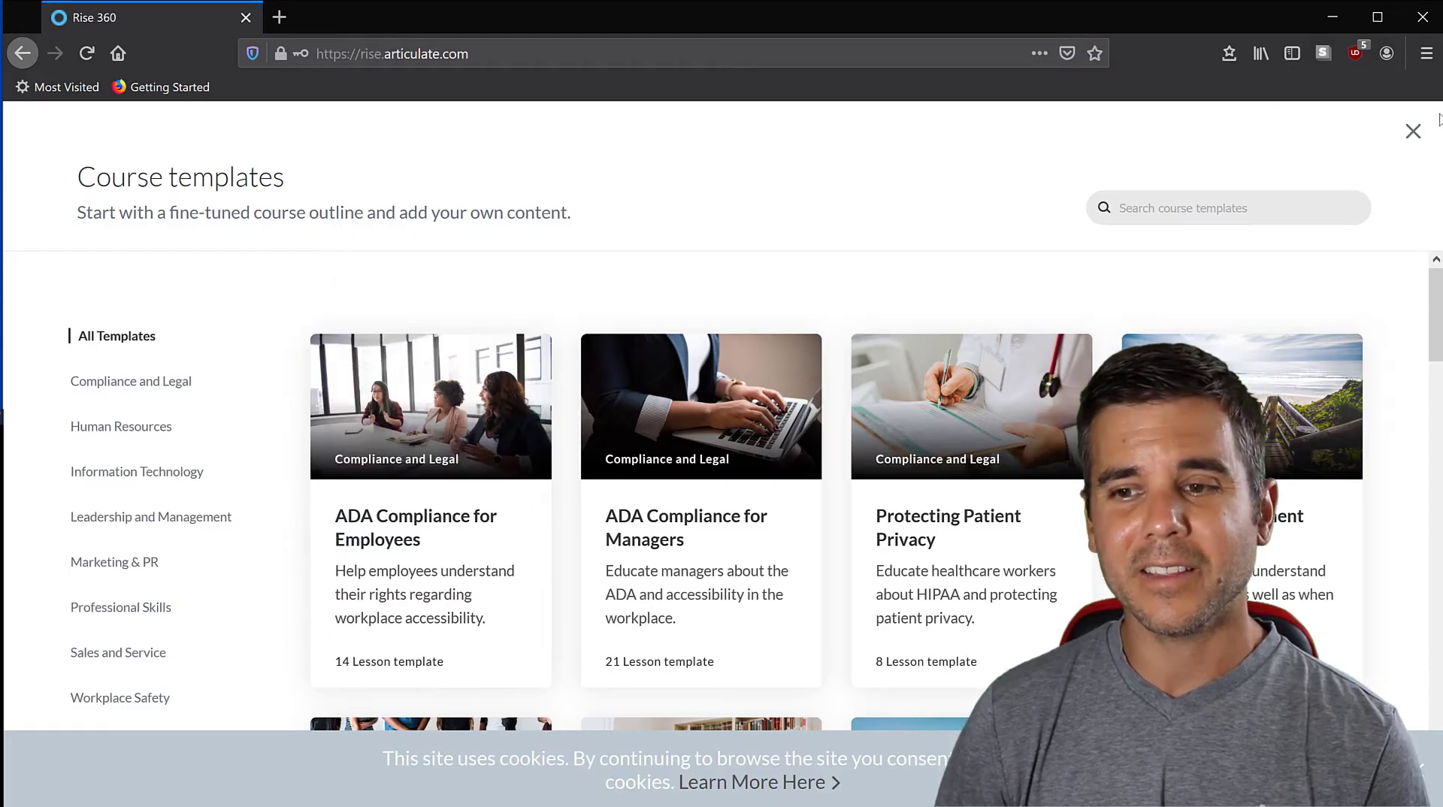
Look through the course templates once more and close the template gallery.
{"action": "mouse_move", "coordinate": [1016, 466]}
{"action": "scroll", "coordinate": [1016, 466], "scroll_direction": "down", "scroll_amount": 20}
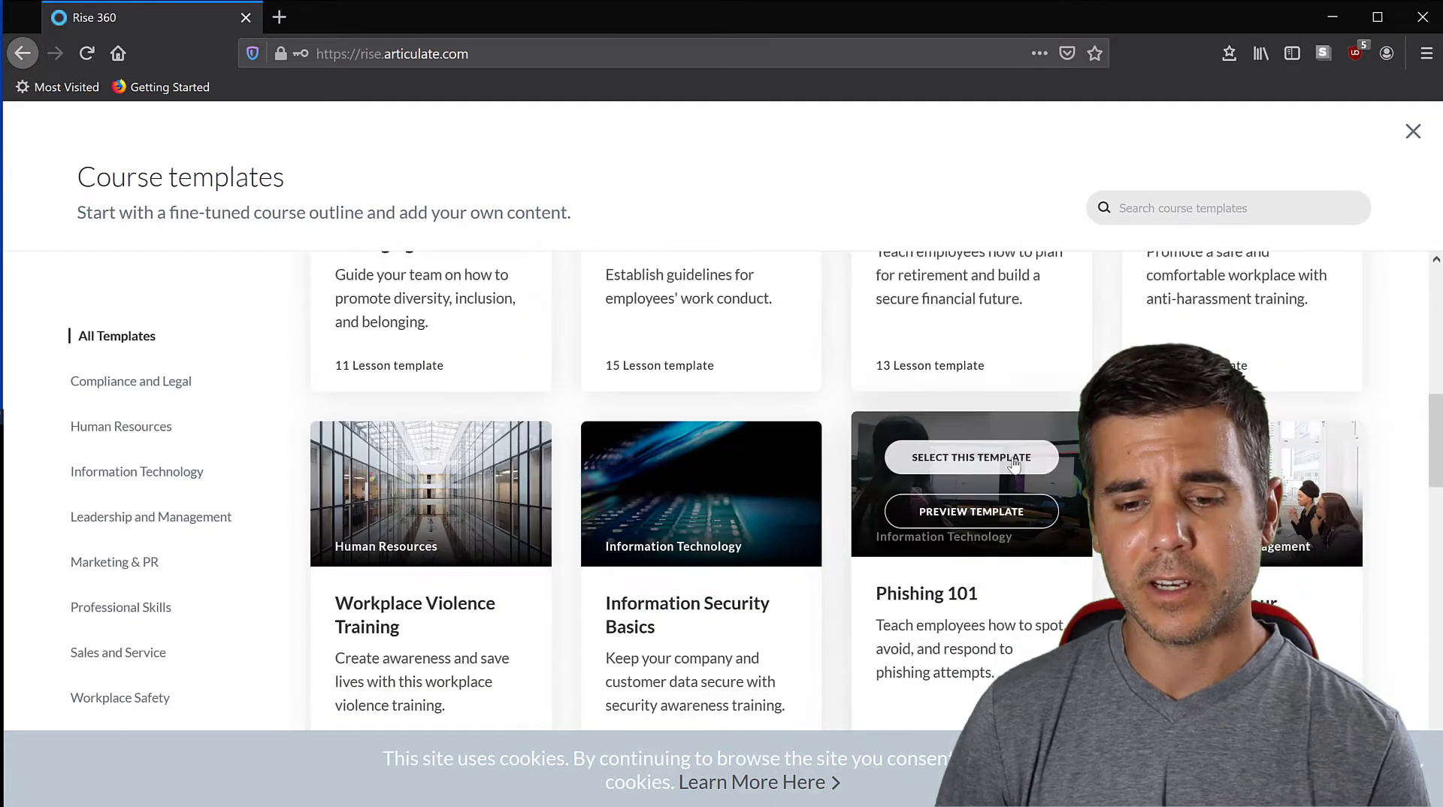
{"action": "scroll", "coordinate": [1010, 461], "scroll_direction": "down", "scroll_amount": 5}
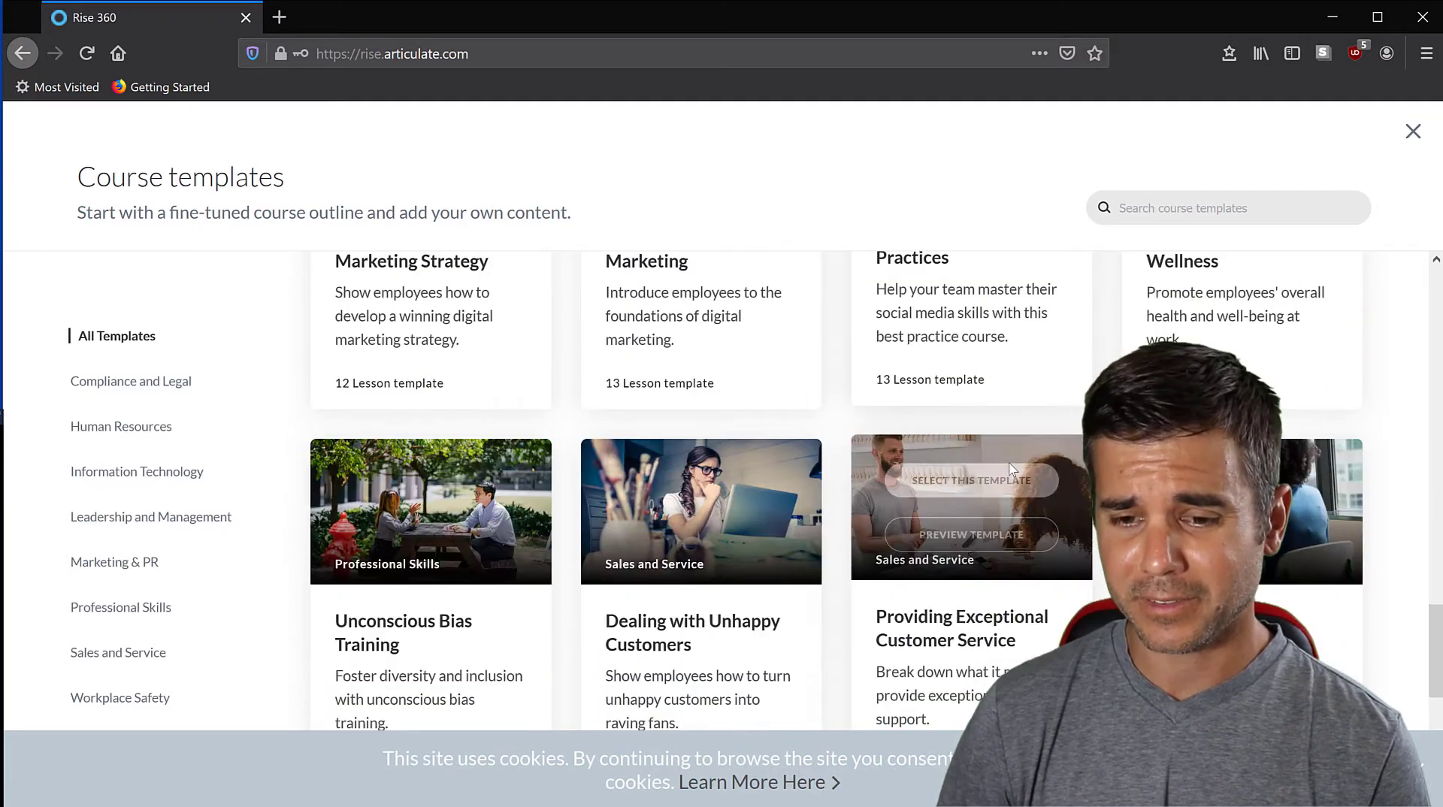
{"action": "scroll", "coordinate": [1007, 460], "scroll_direction": "up", "scroll_amount": 20}
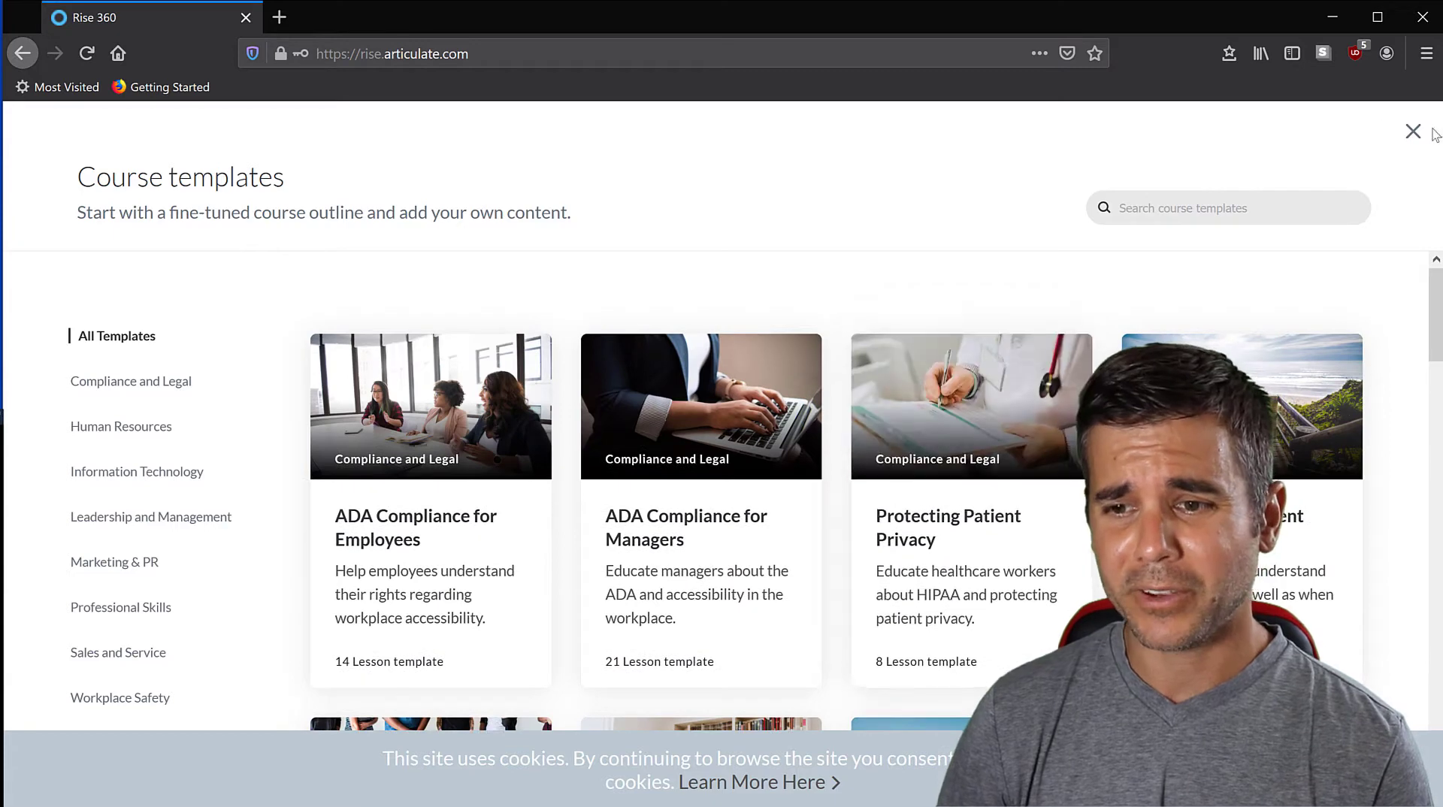
{"action": "left_click", "coordinate": [1412, 132]}
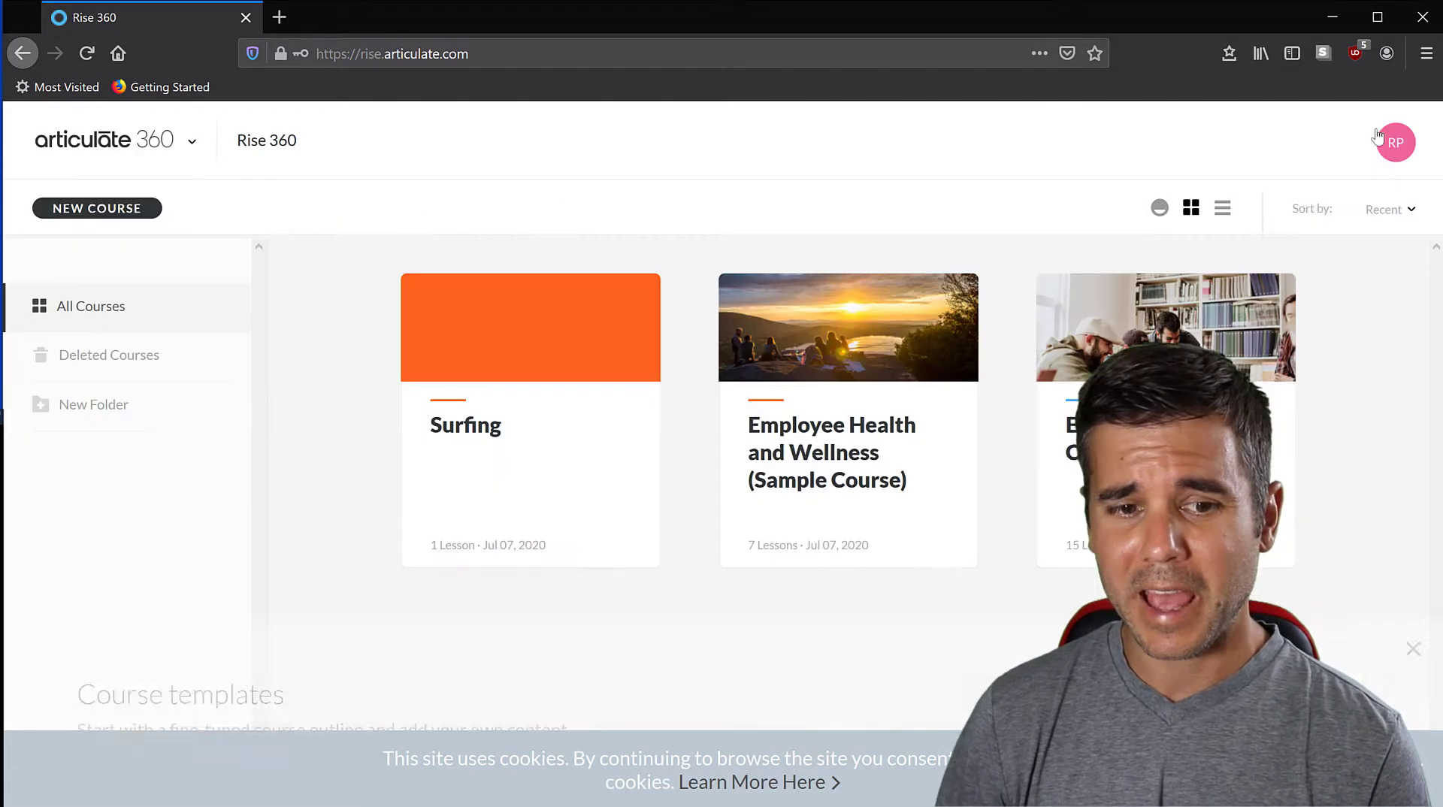
Create a new blank course and enter "Example Rise Course" as its description.
{"action": "left_click", "coordinate": [81, 210]}
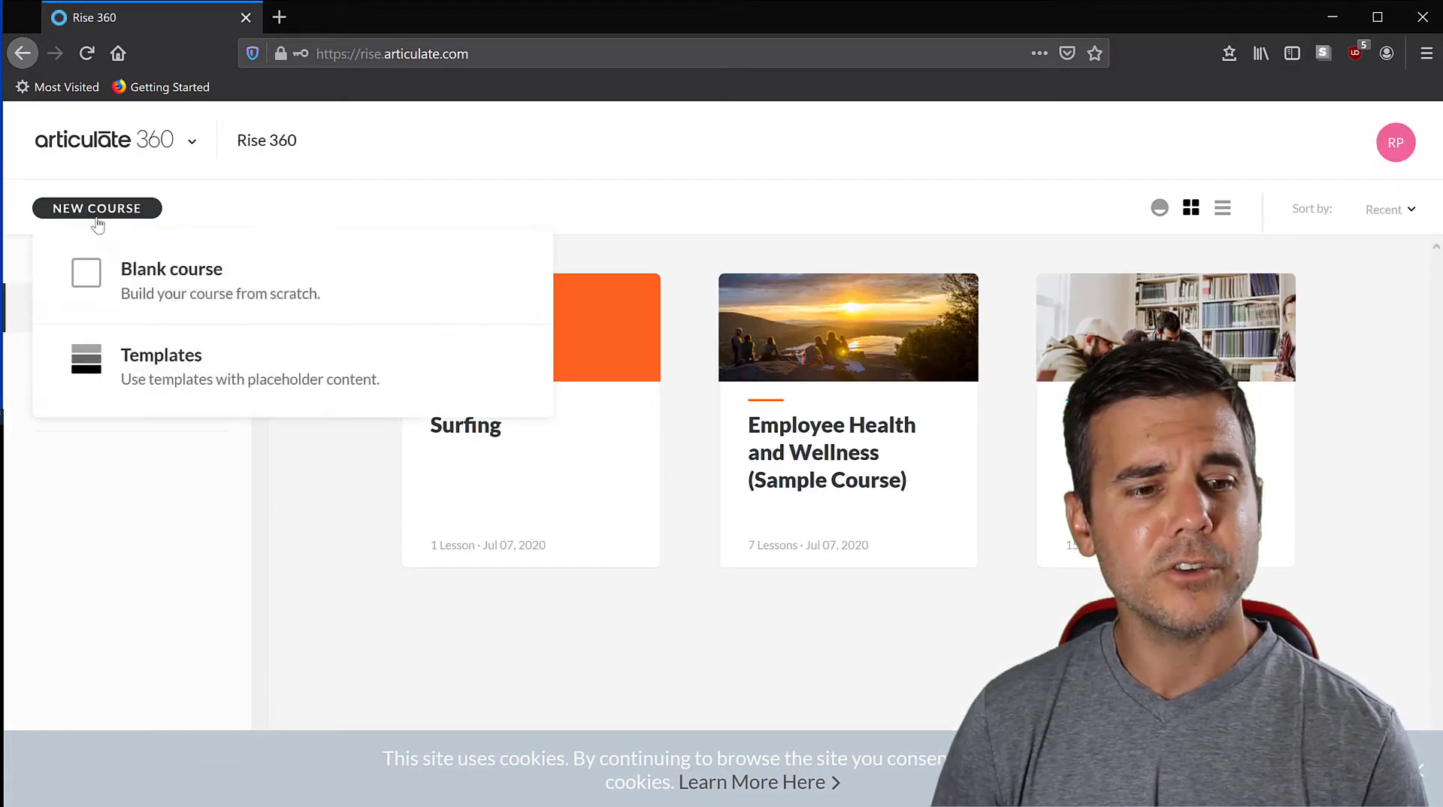
{"action": "left_click", "coordinate": [170, 288]}
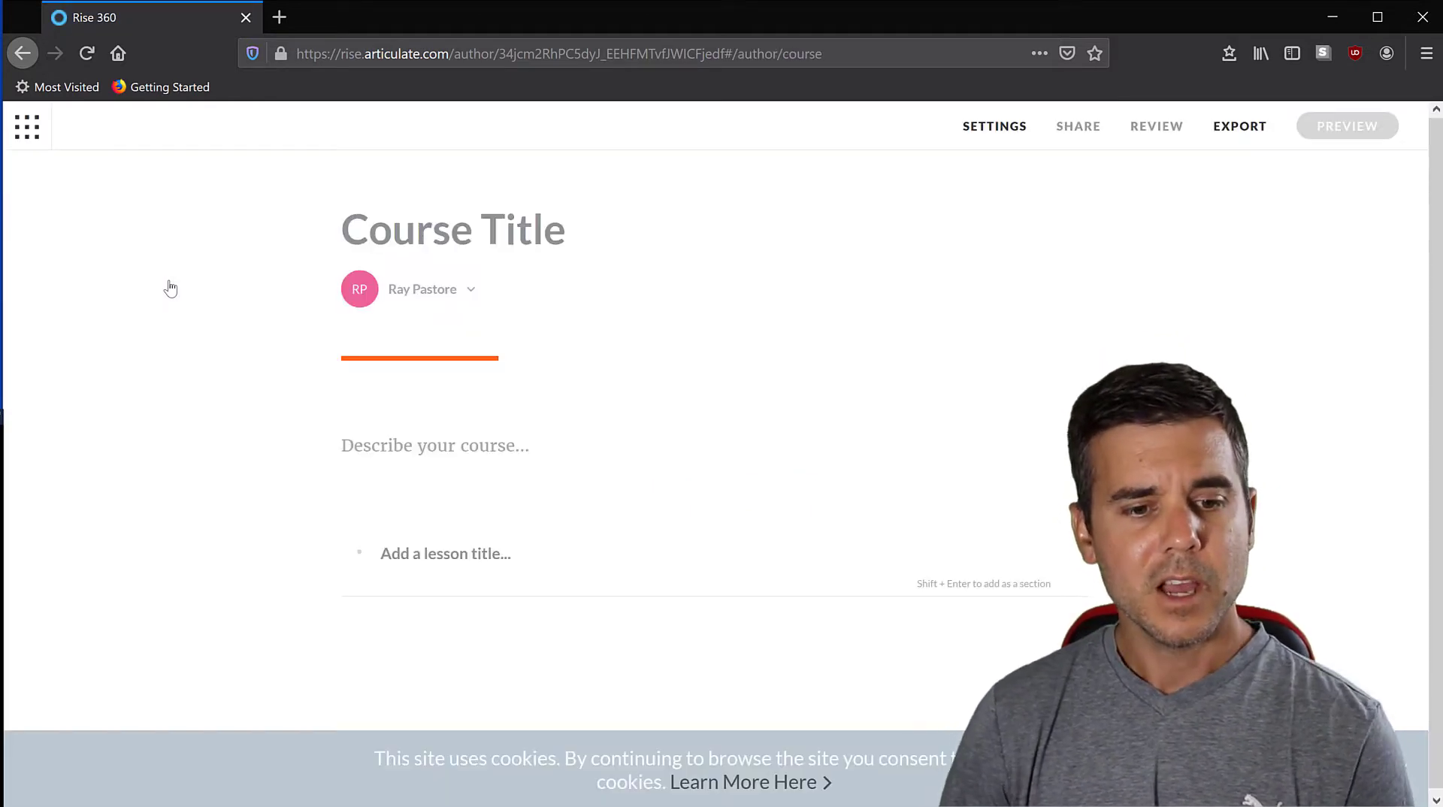
{"action": "left_click", "coordinate": [440, 451]}
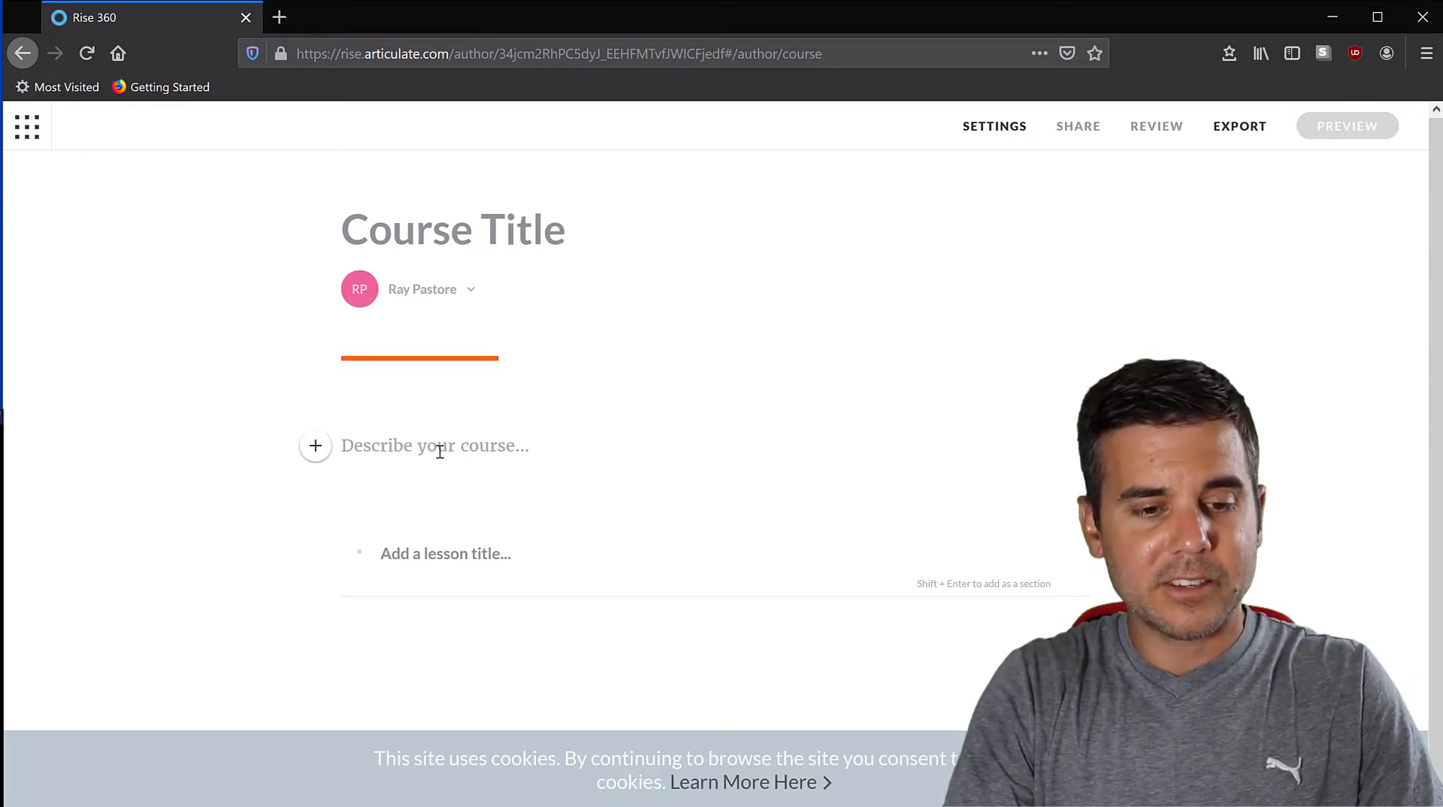
{"action": "type", "text": "Example"}
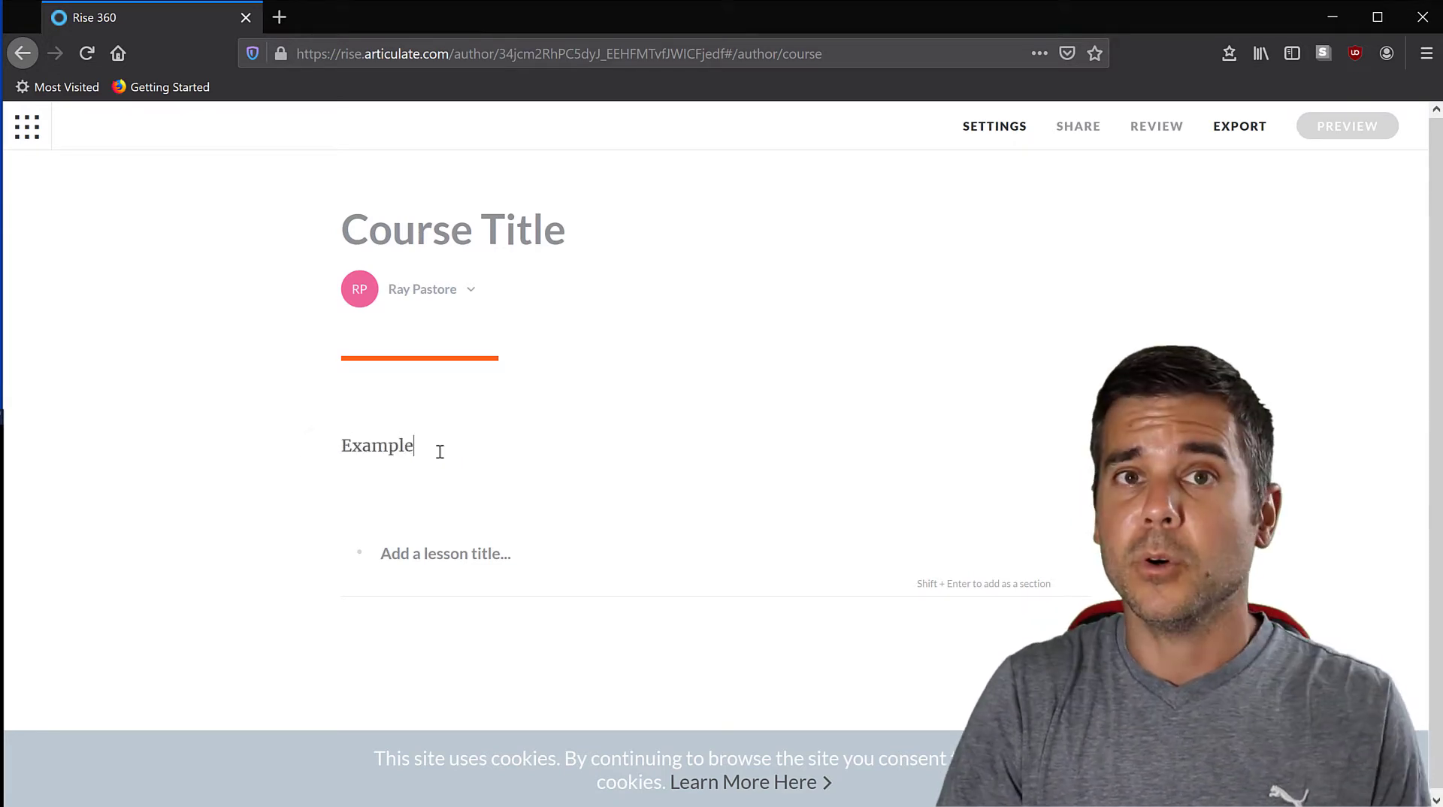
{"action": "type", "text": " Rise"}
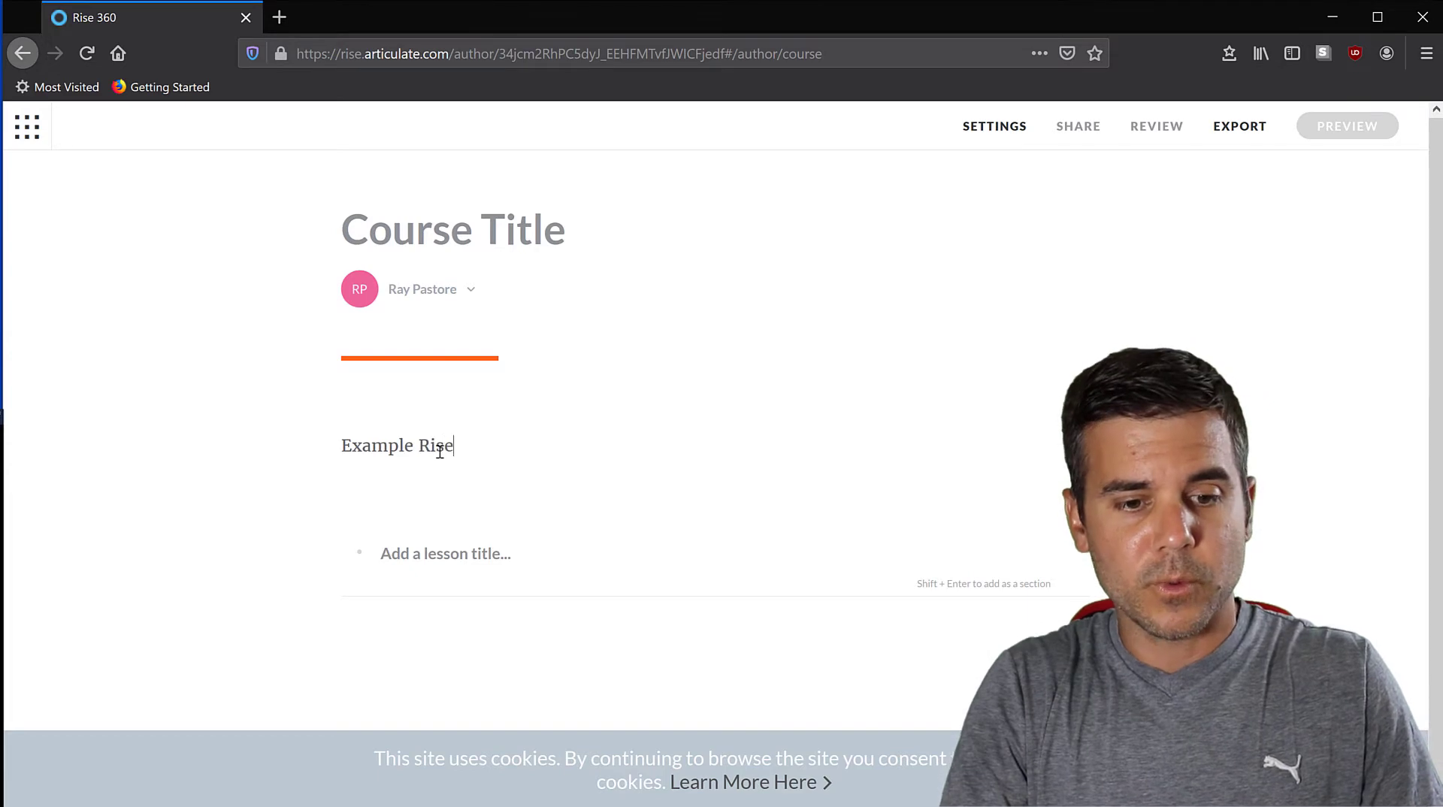
{"action": "type", "text": " Course"}
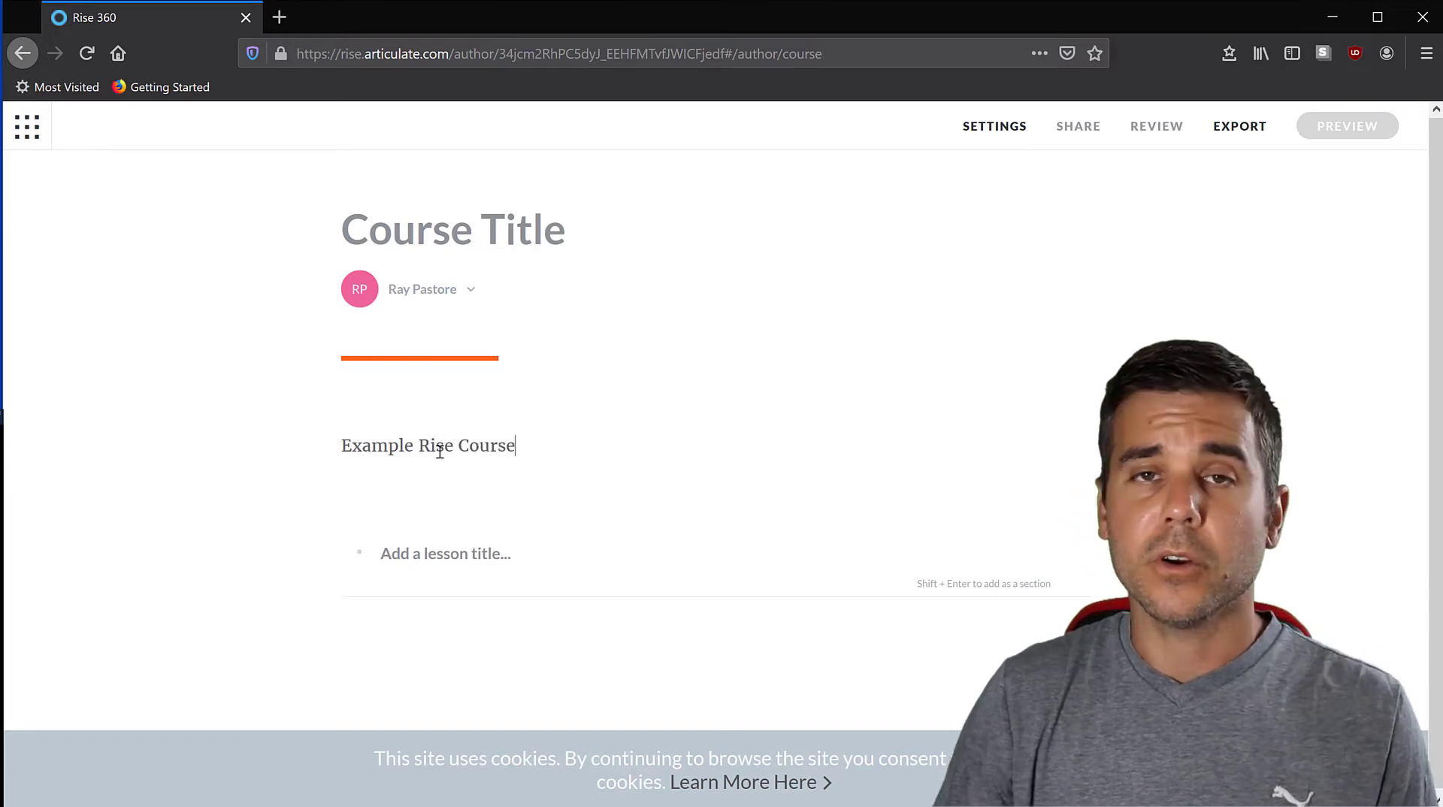
{"action": "triple_click", "coordinate": [490, 457]}
Add a section titled "Intro" to the course outline.
{"action": "left_click", "coordinate": [466, 558]}
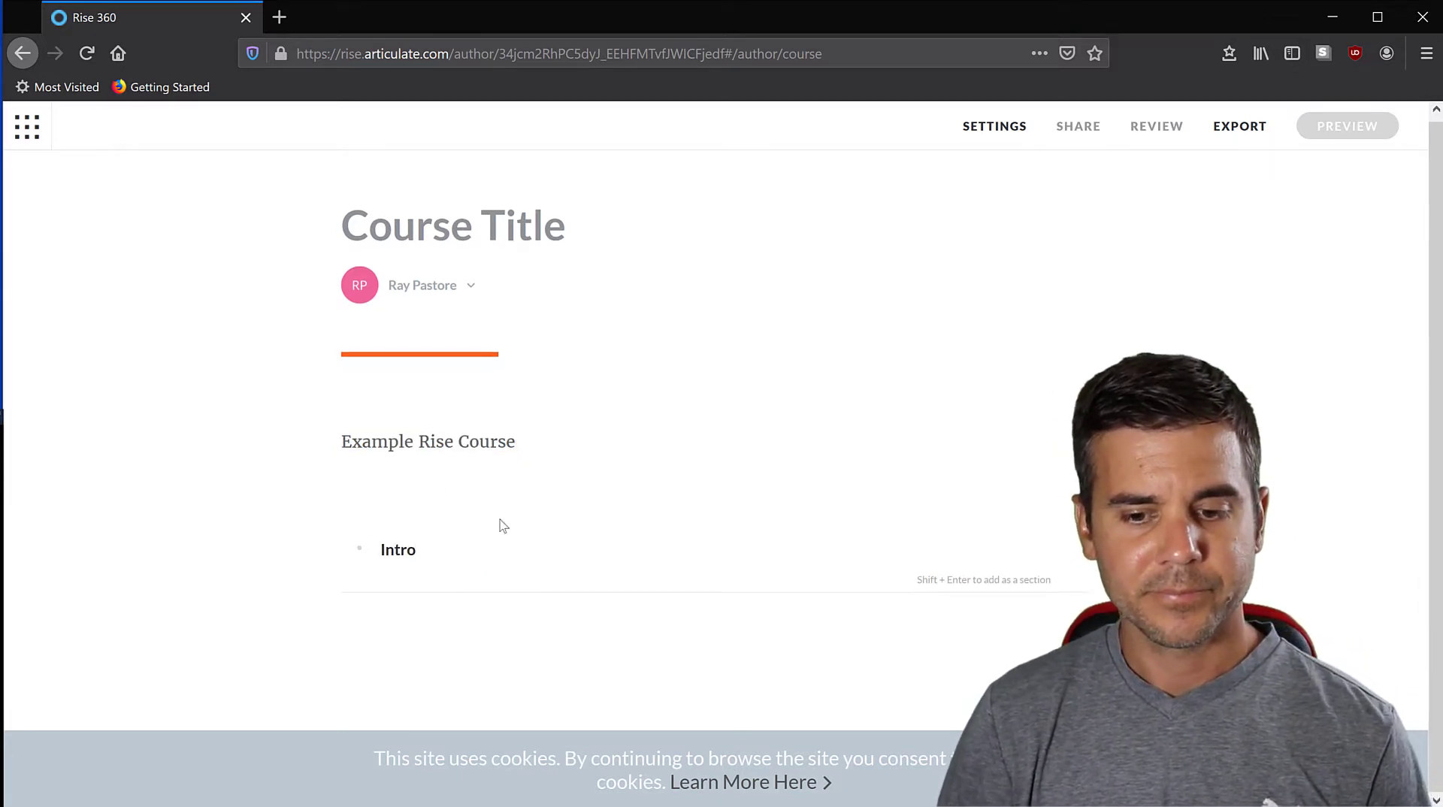
{"action": "key", "text": "ctrl+a"}
{"action": "key", "text": "shift+Return"}
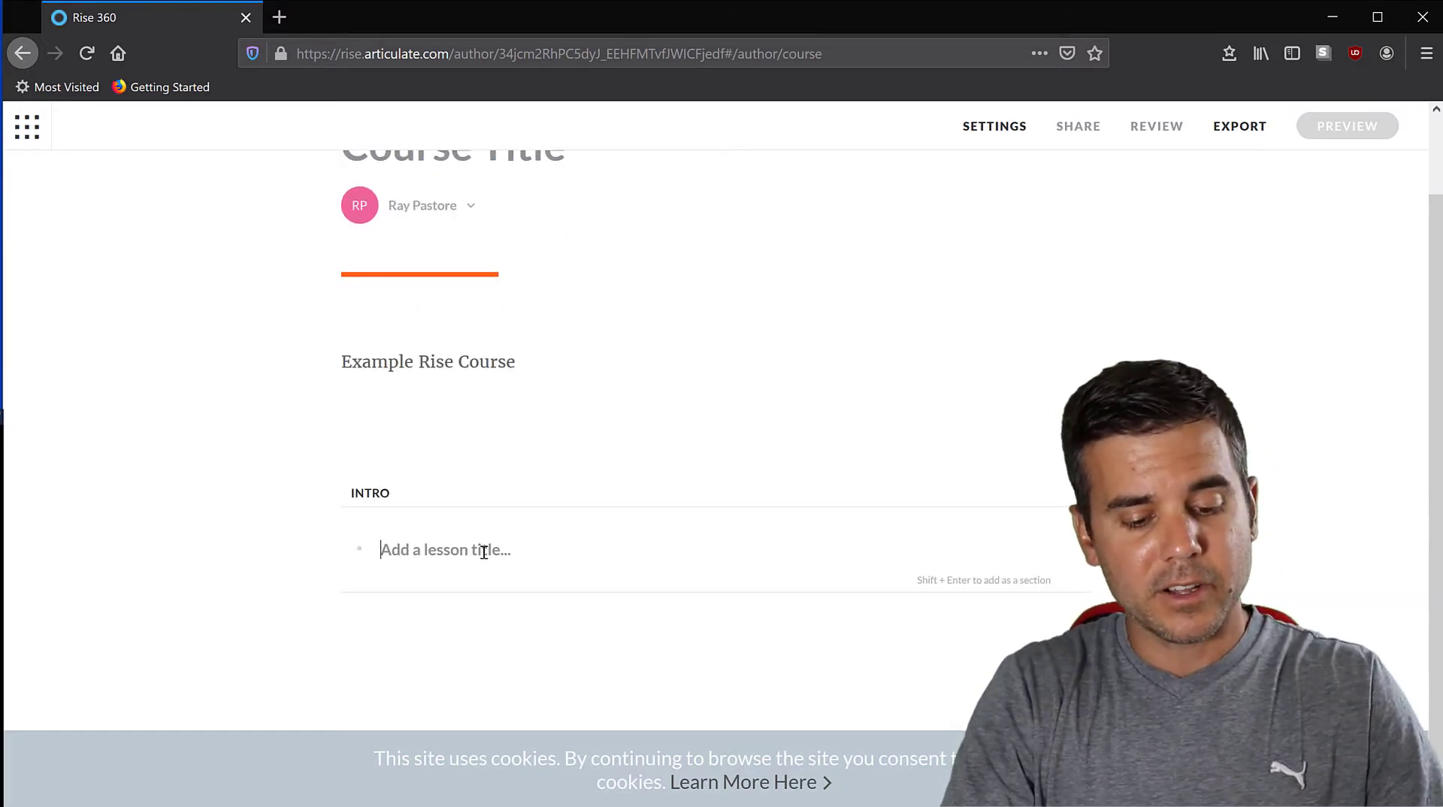
Add a lesson titled "Introduction to rise" under the Intro section.
{"action": "type", "text": "Introduction to "}
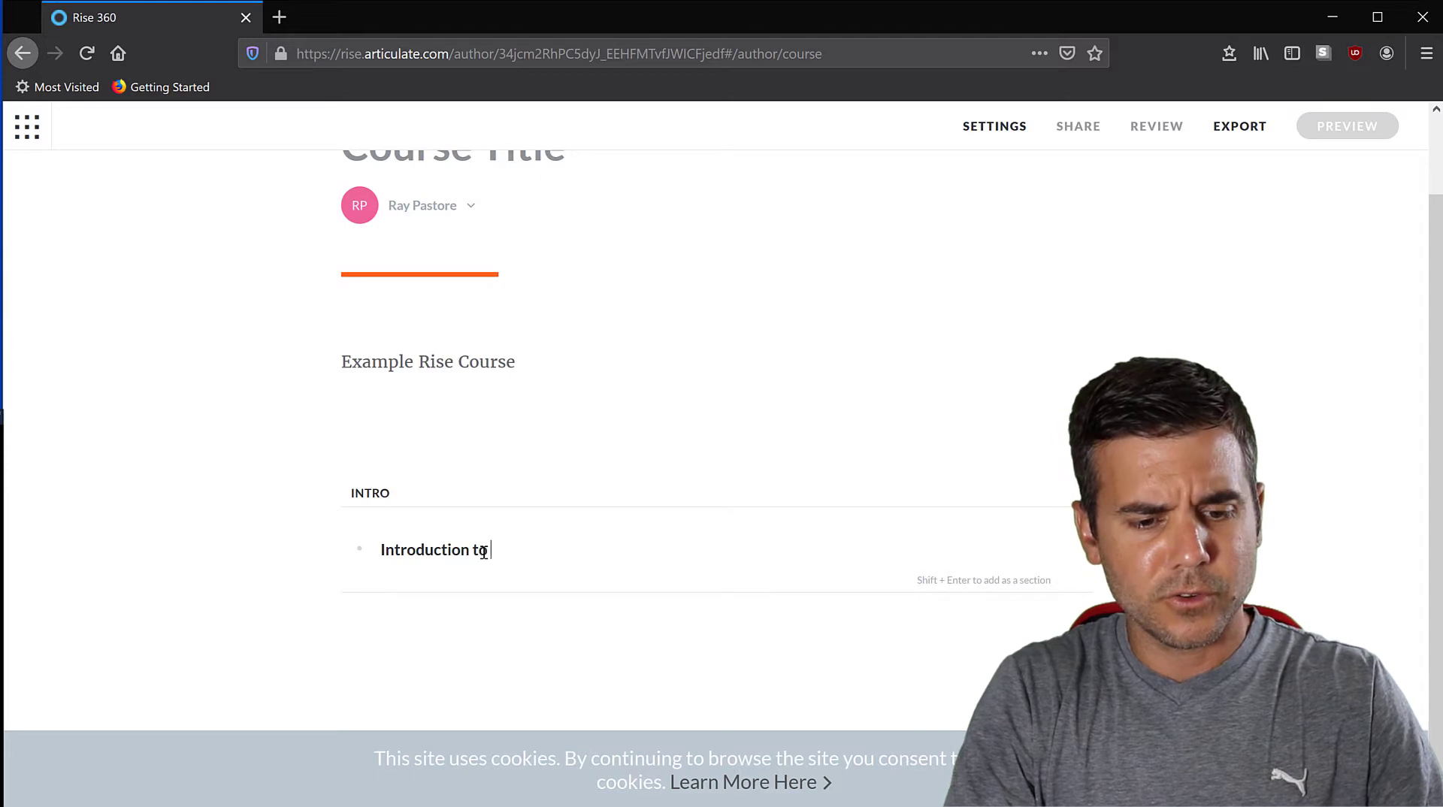
{"action": "type", "text": "rise"}
{"action": "key", "text": "Return"}
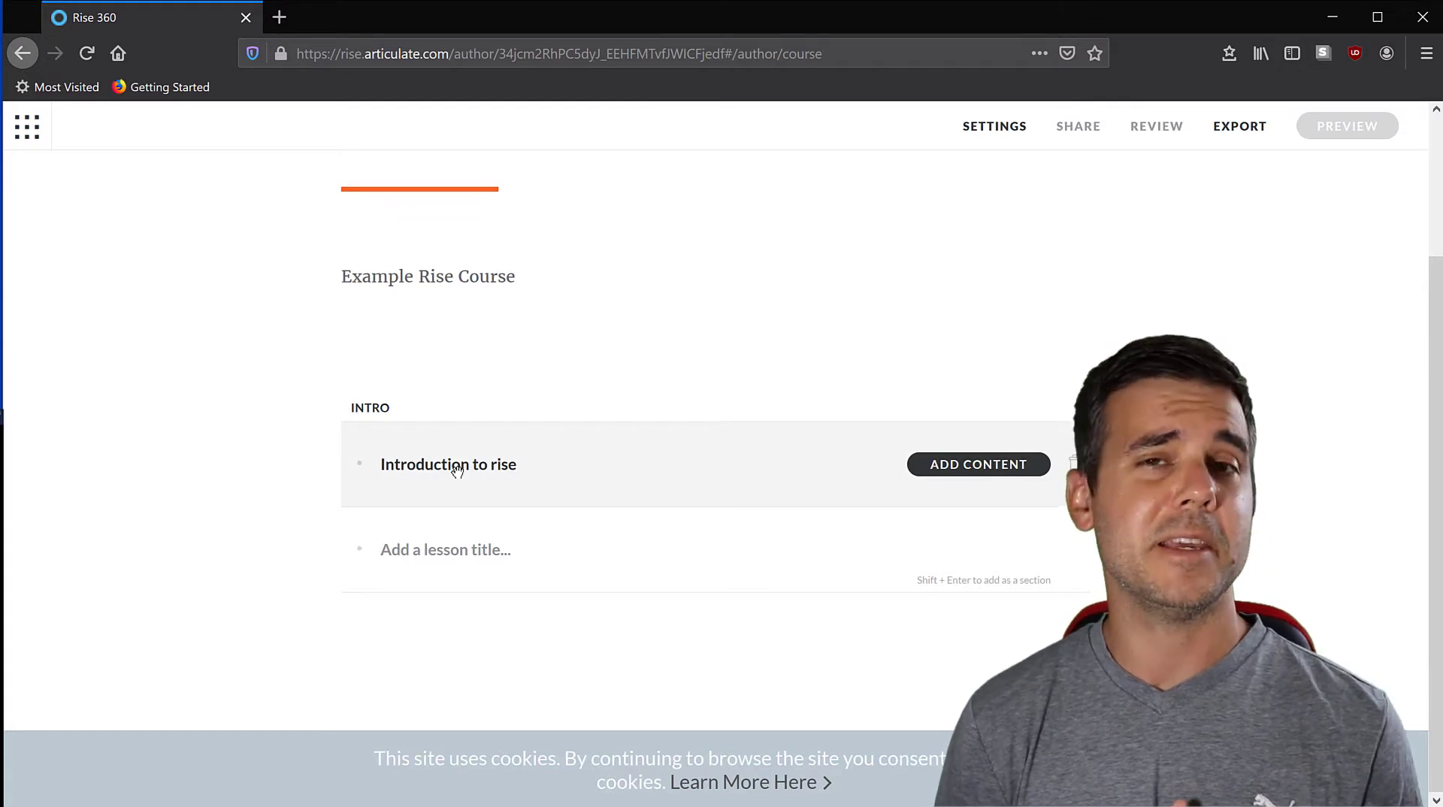
Open the course settings and review the theme options for logo, cover photo, and font and color customization.
{"action": "scroll", "coordinate": [490, 377], "scroll_direction": "up", "scroll_amount": 3}
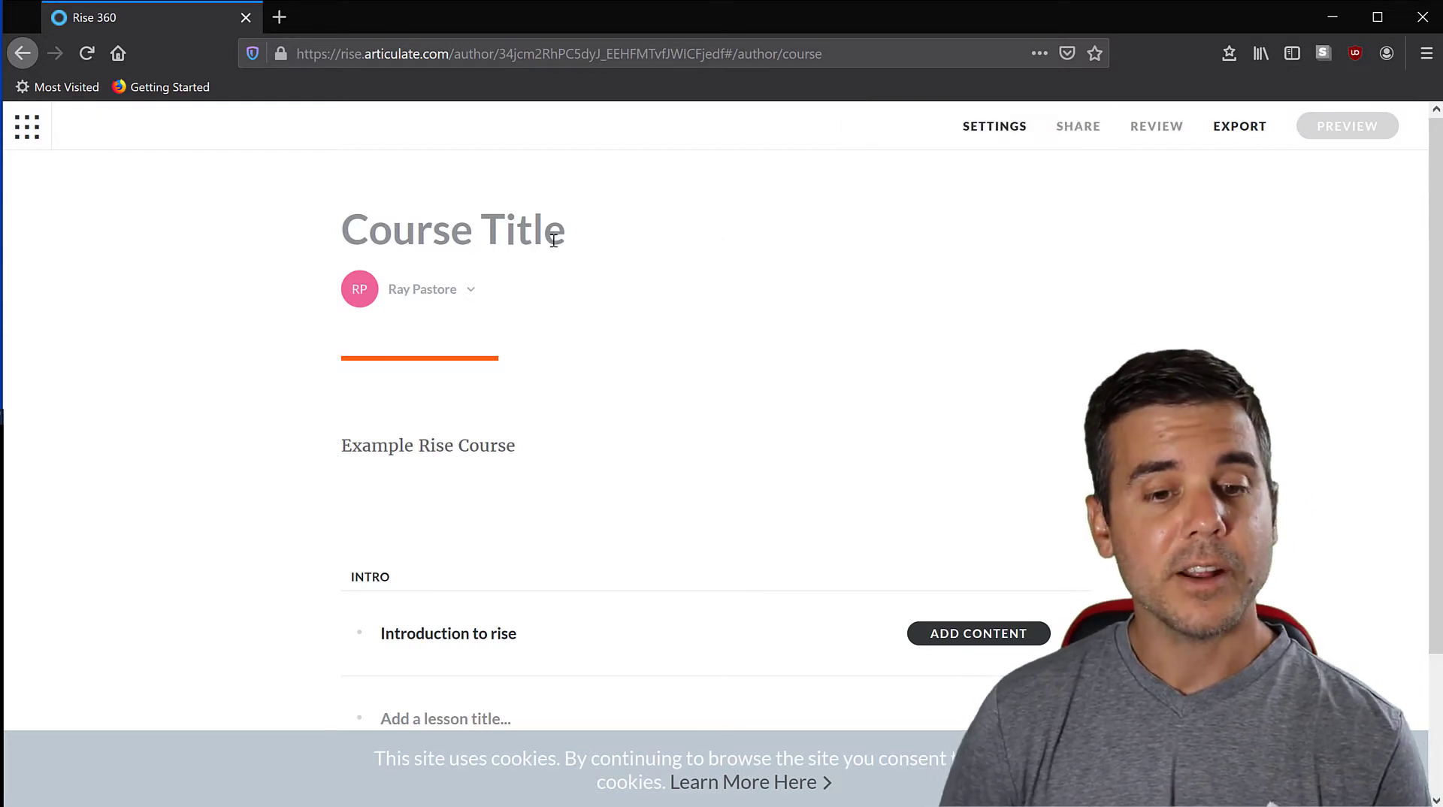
{"action": "scroll", "coordinate": [461, 430], "scroll_direction": "down", "scroll_amount": 2}
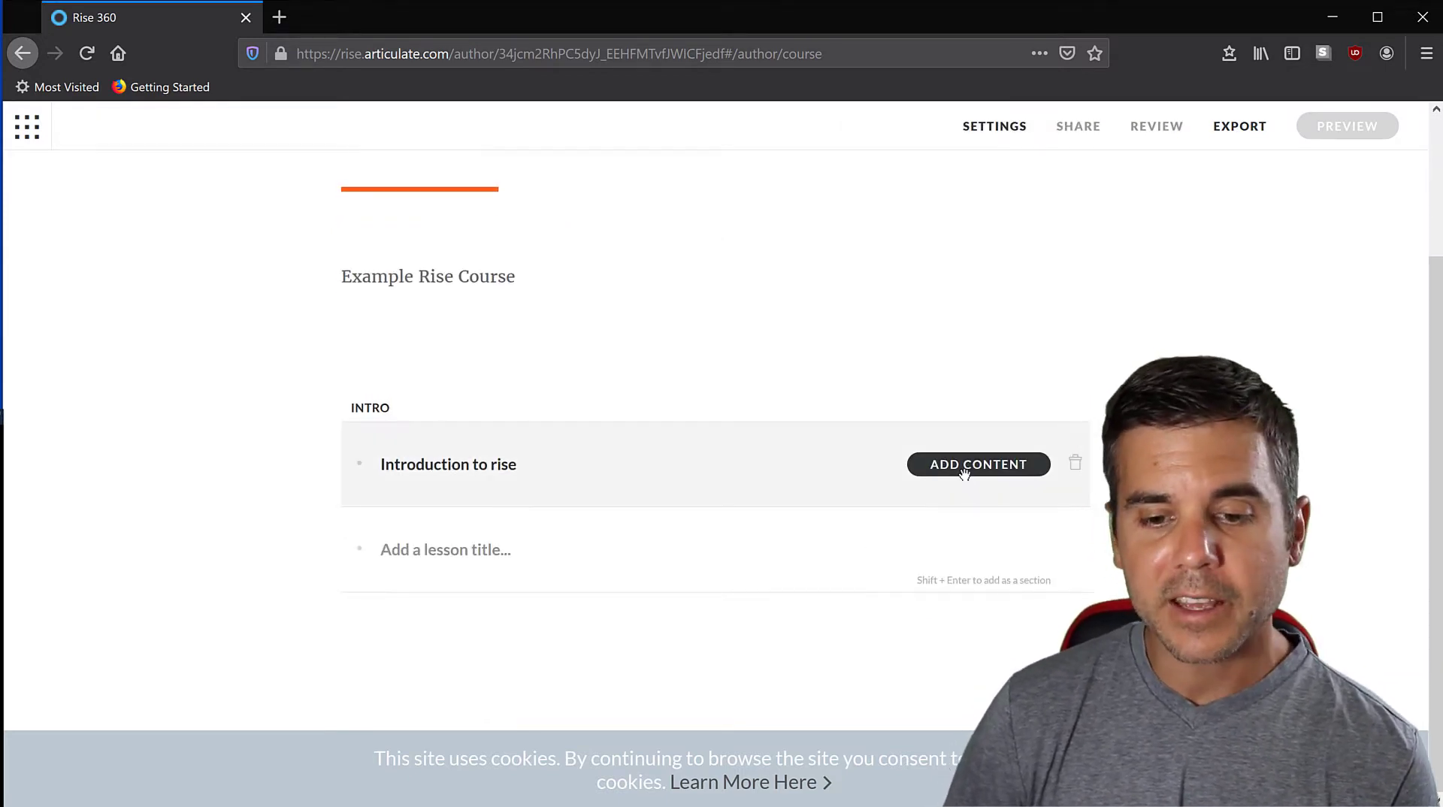
{"action": "scroll", "coordinate": [712, 473], "scroll_direction": "up", "scroll_amount": 2}
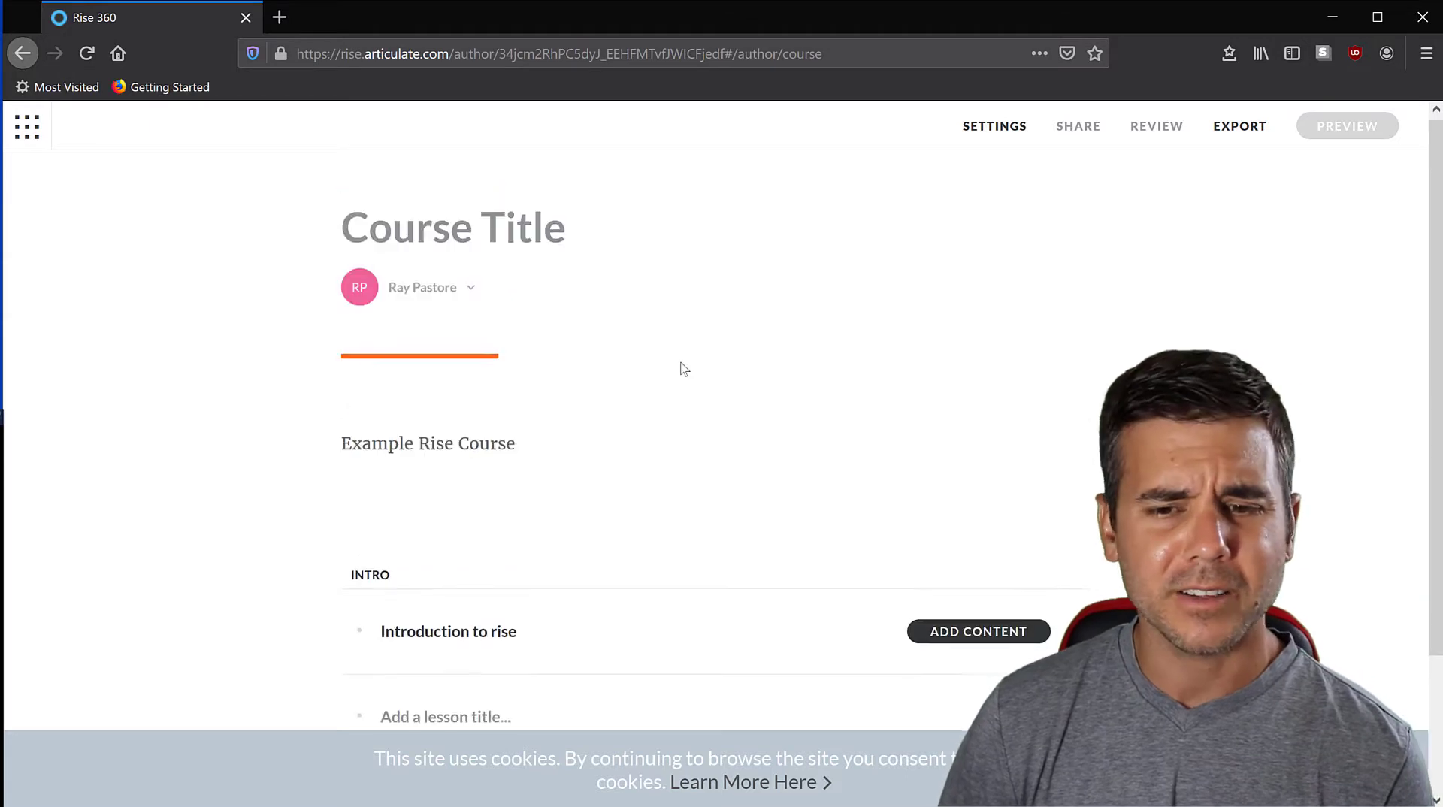
{"action": "left_click", "coordinate": [993, 127]}
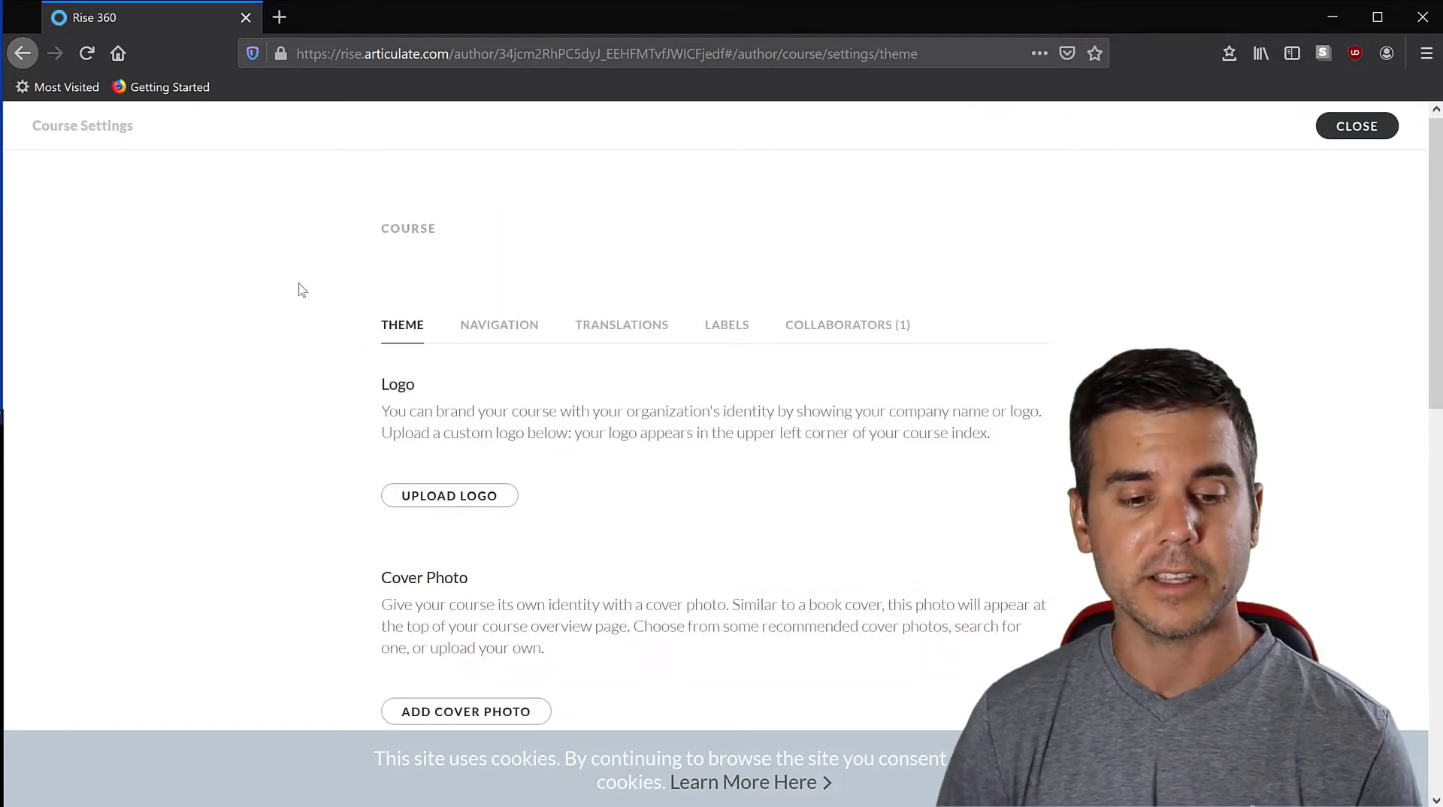
{"action": "scroll", "coordinate": [299, 290], "scroll_direction": "down", "scroll_amount": 1}
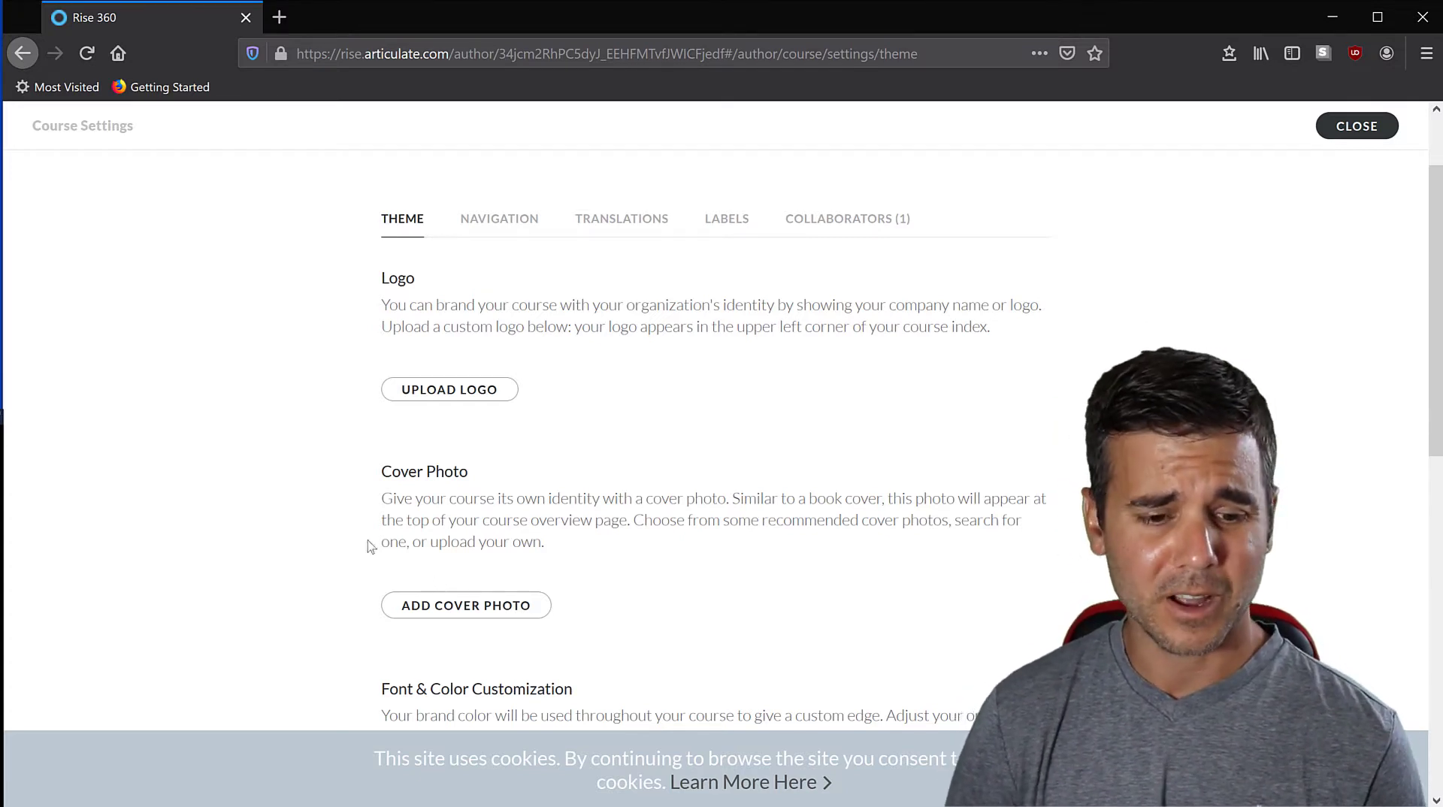
{"action": "scroll", "coordinate": [335, 526], "scroll_direction": "down", "scroll_amount": 3}
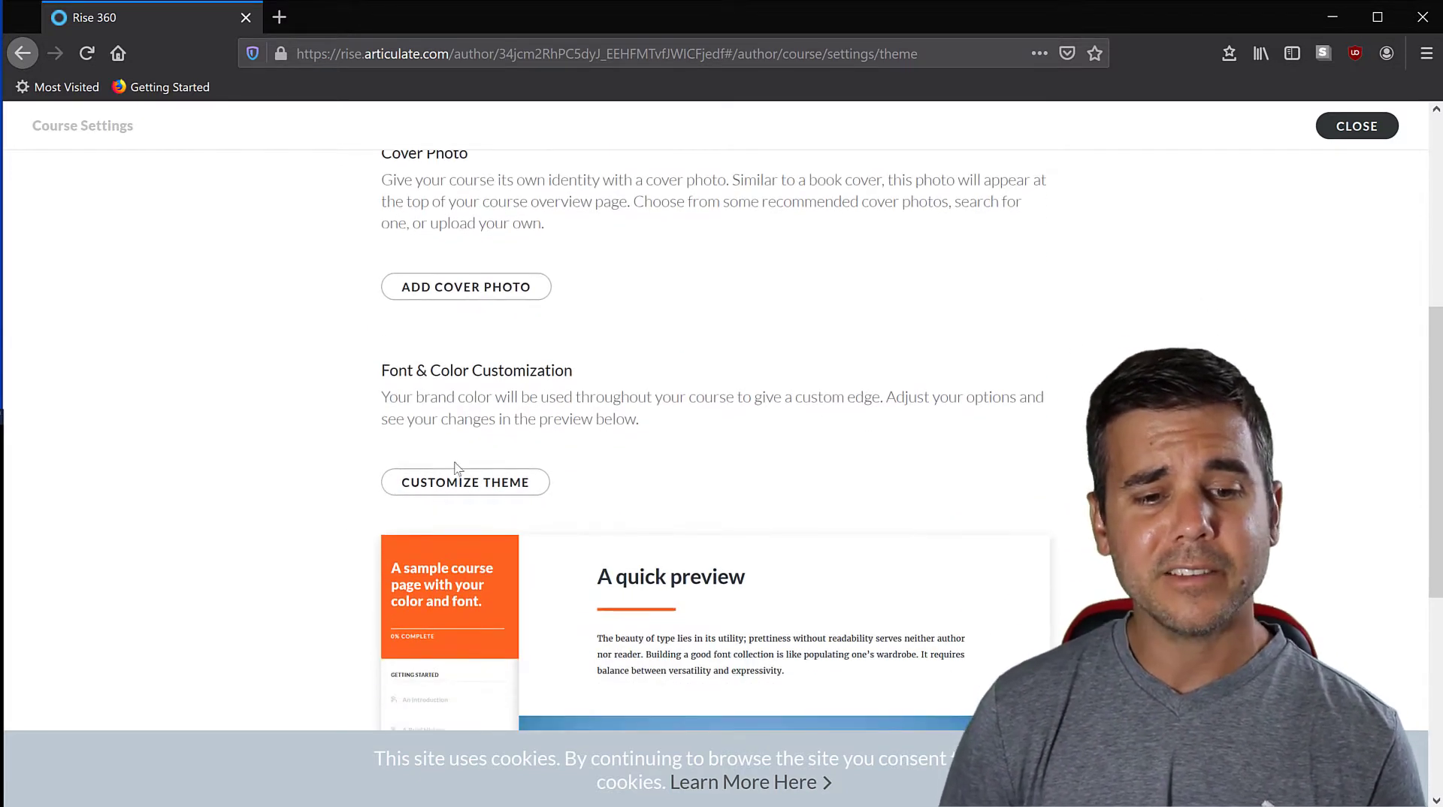
Review the course's navigation settings, from navigation mode and sidebar to search, lesson count labels and video playback speed.
{"action": "scroll", "coordinate": [474, 458], "scroll_direction": "up", "scroll_amount": 4}
{"action": "left_click", "coordinate": [496, 325]}
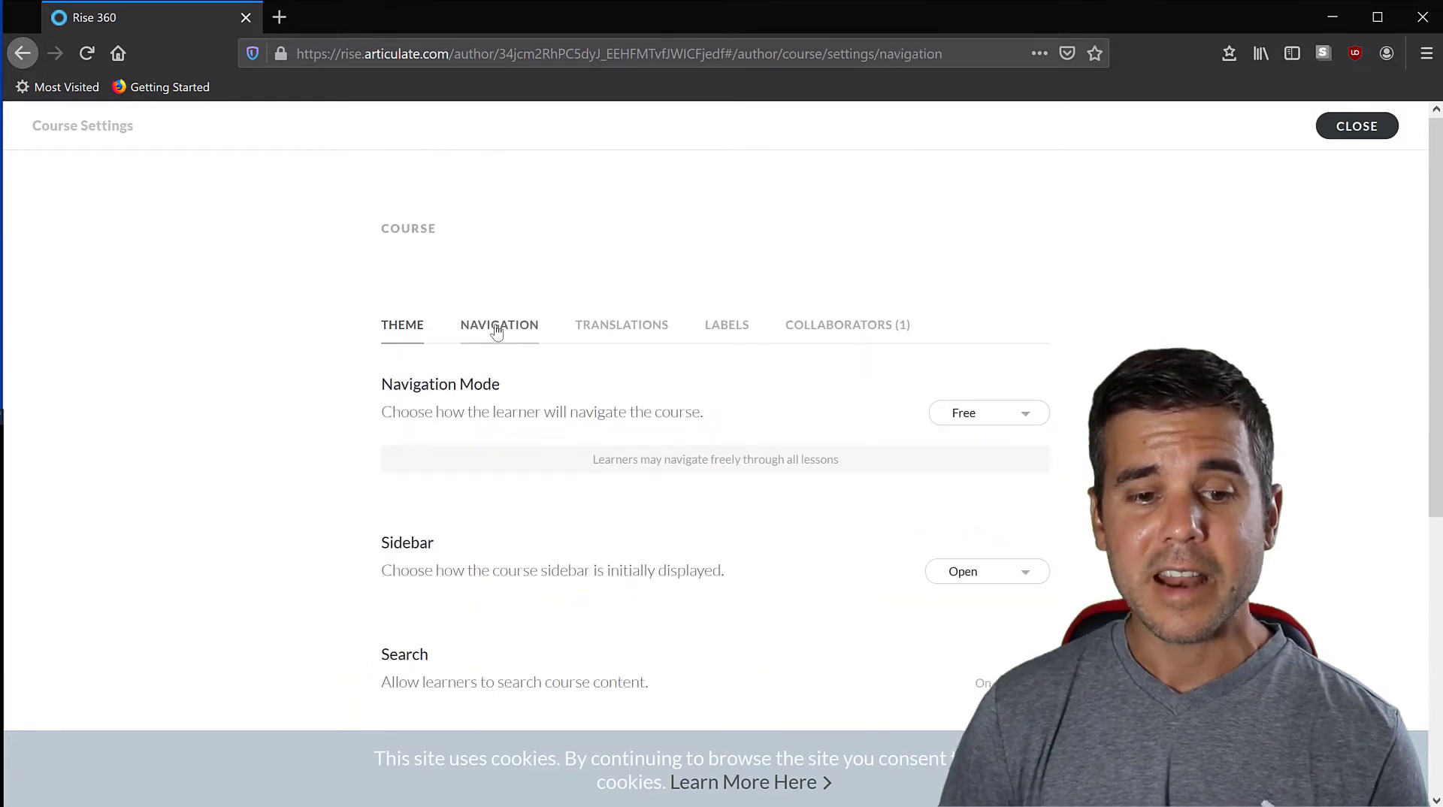
{"action": "scroll", "coordinate": [322, 409], "scroll_direction": "down", "scroll_amount": 1}
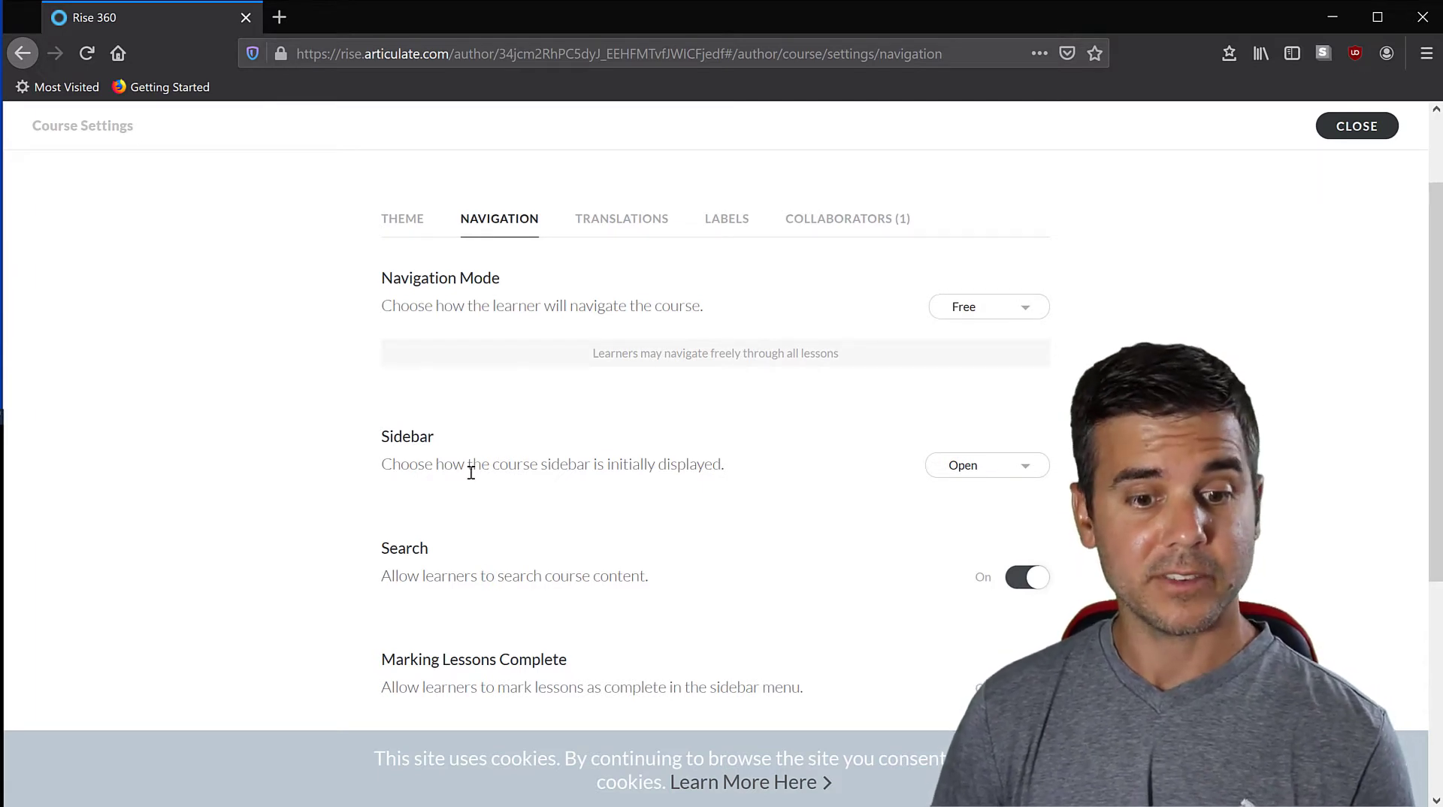
{"action": "scroll", "coordinate": [471, 471], "scroll_direction": "down", "scroll_amount": 4}
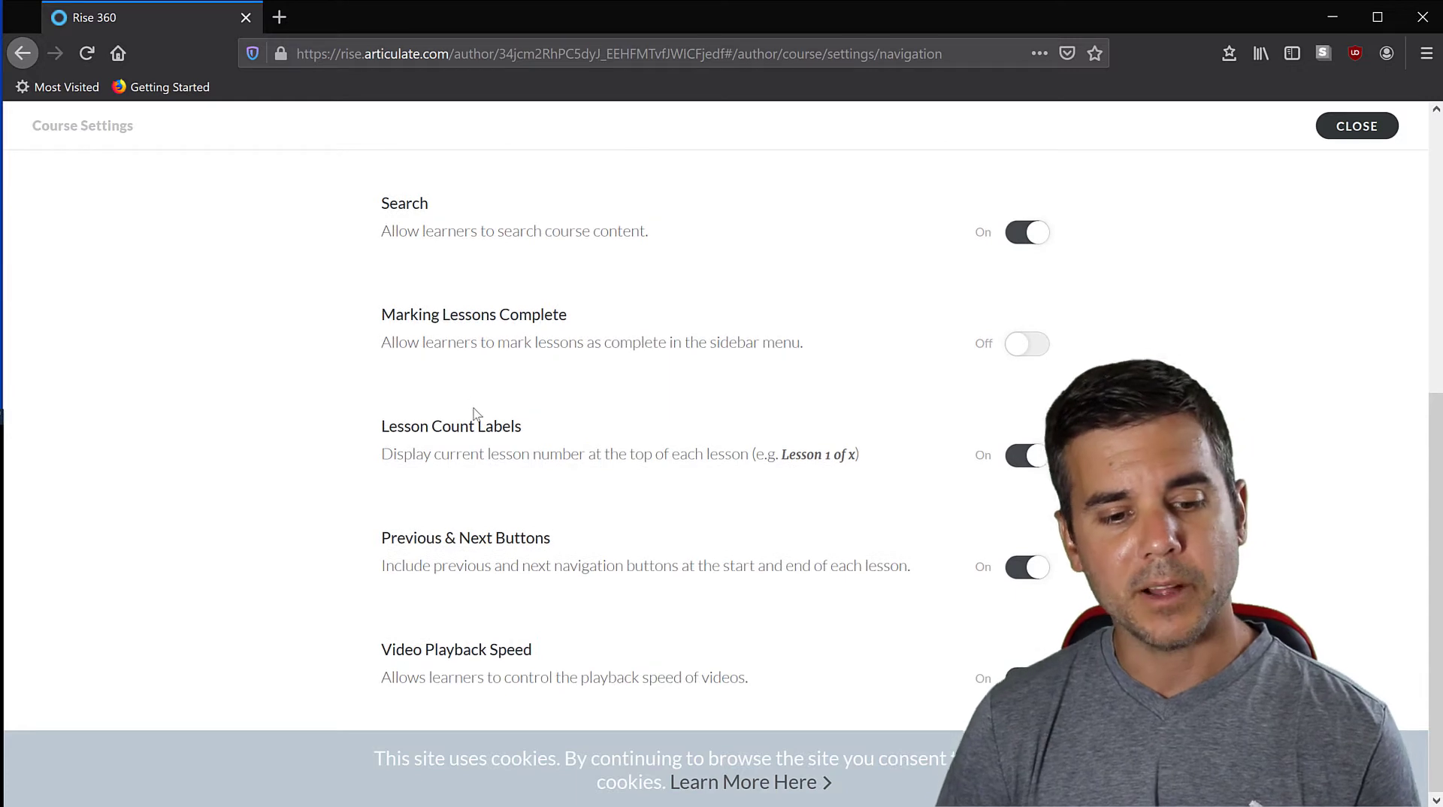
Examine the course's translation steps and read through the full list of custom course labels.
{"action": "scroll", "coordinate": [490, 450], "scroll_direction": "up", "scroll_amount": 5}
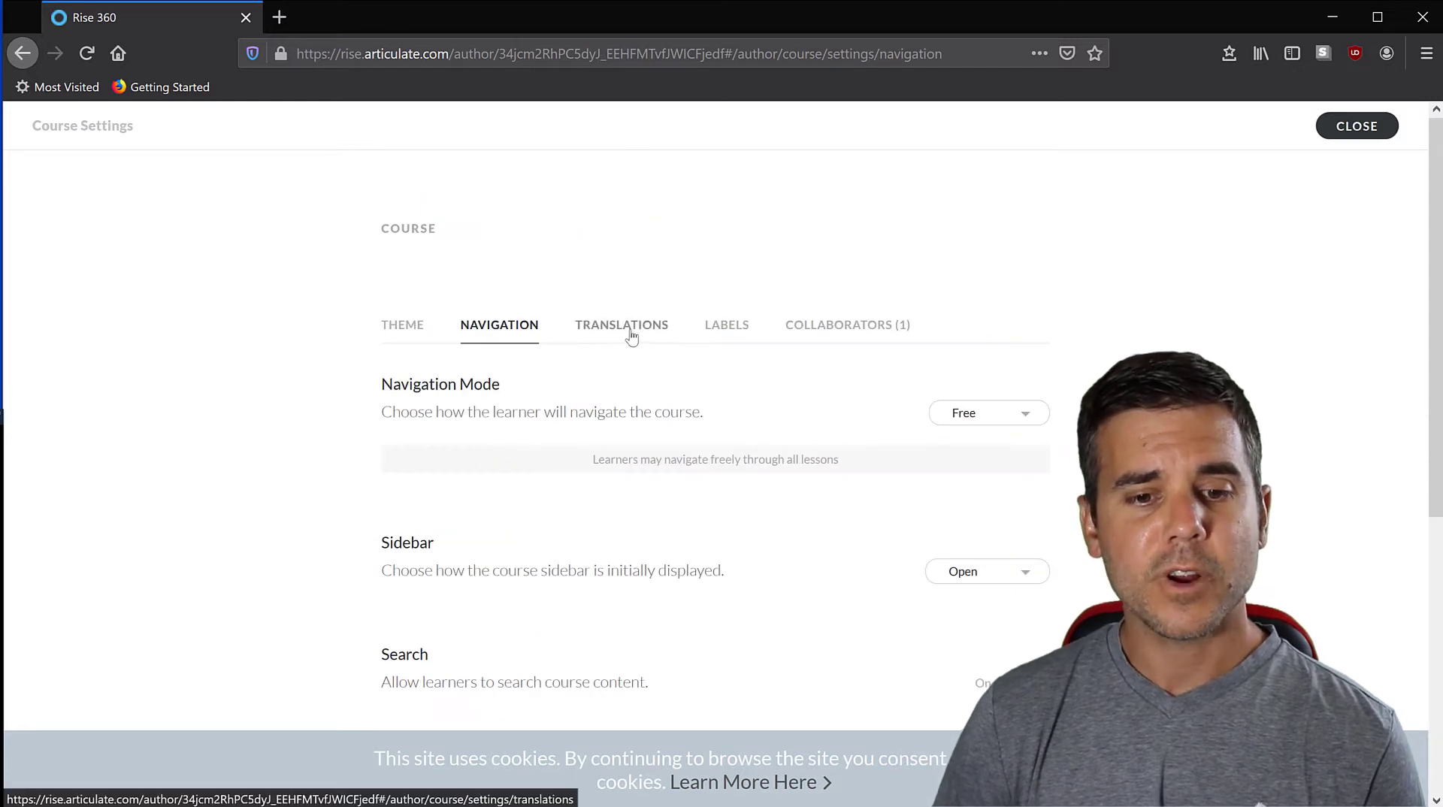
{"action": "left_click", "coordinate": [622, 328]}
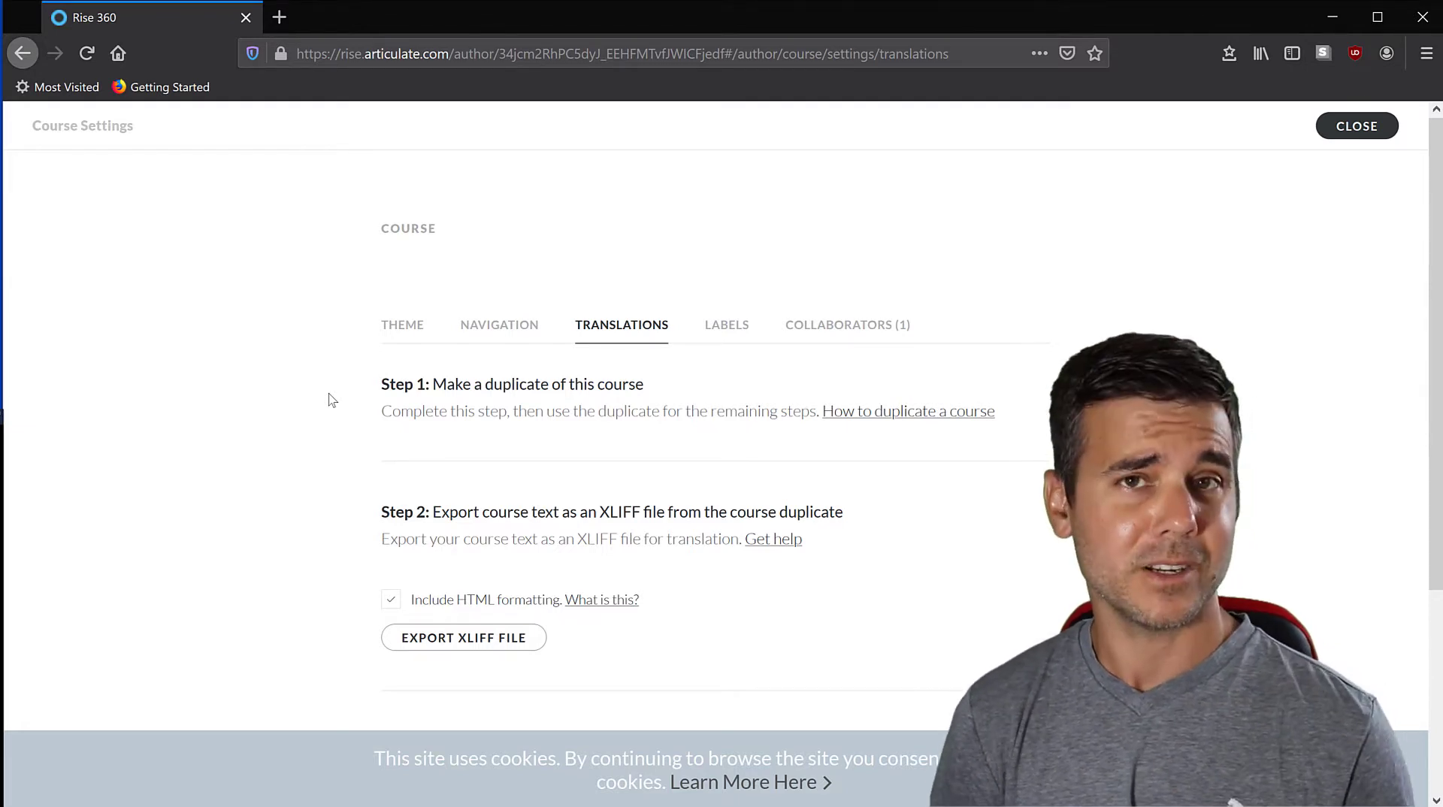
{"action": "left_click", "coordinate": [738, 332]}
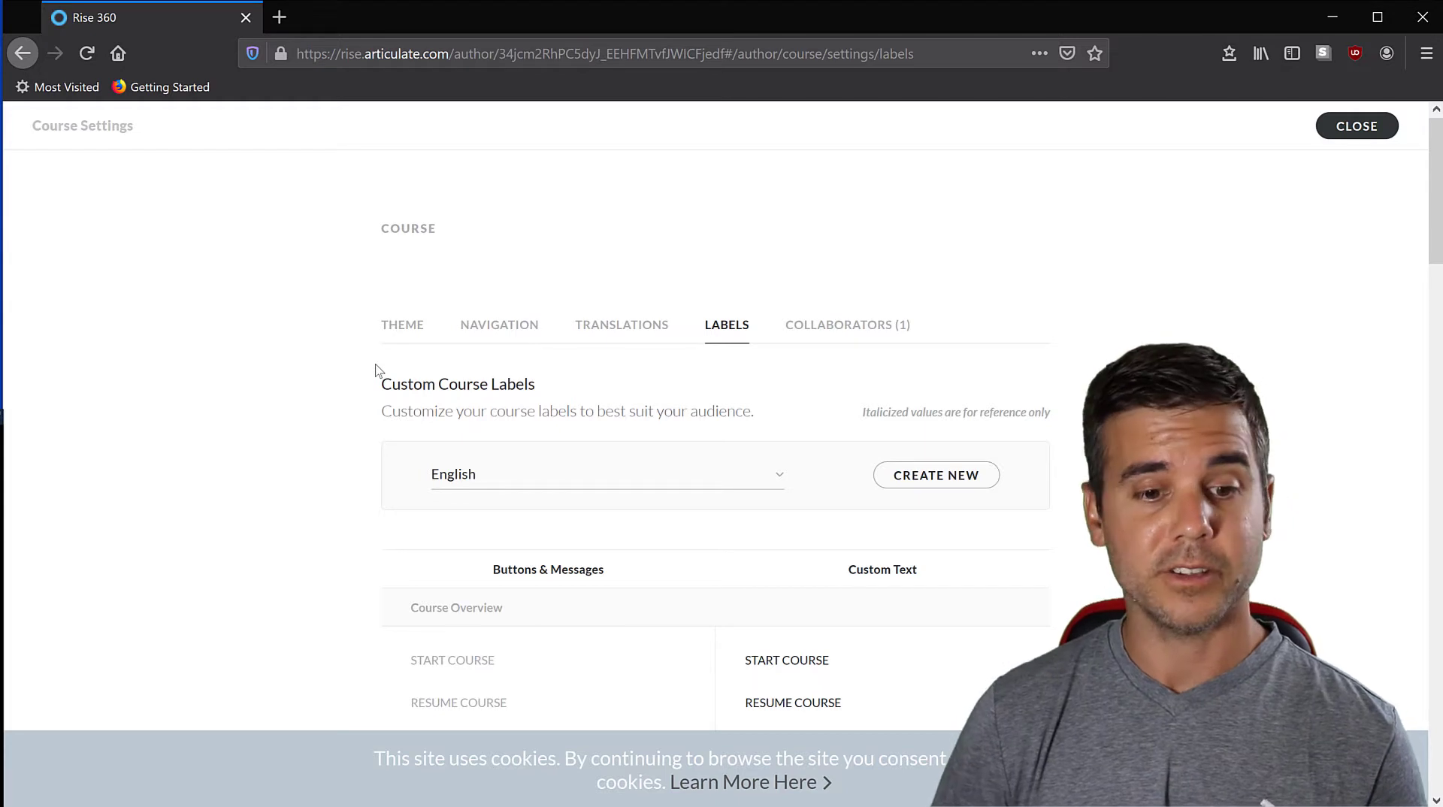
{"action": "scroll", "coordinate": [335, 387], "scroll_direction": "down", "scroll_amount": 4}
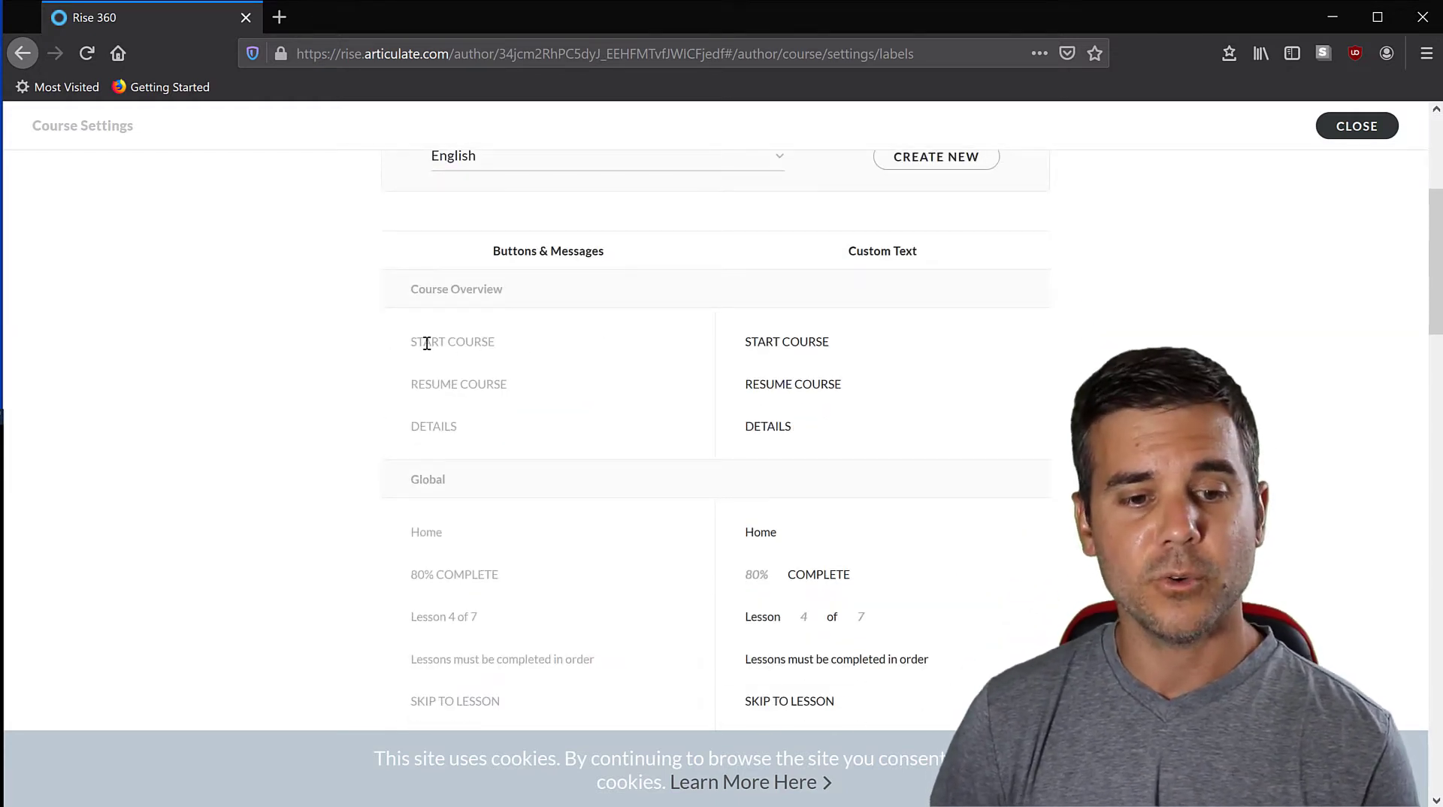
{"action": "left_click_drag", "start_coordinate": [426, 344], "coordinate": [487, 343]}
{"action": "left_click_drag", "start_coordinate": [759, 345], "coordinate": [822, 349]}
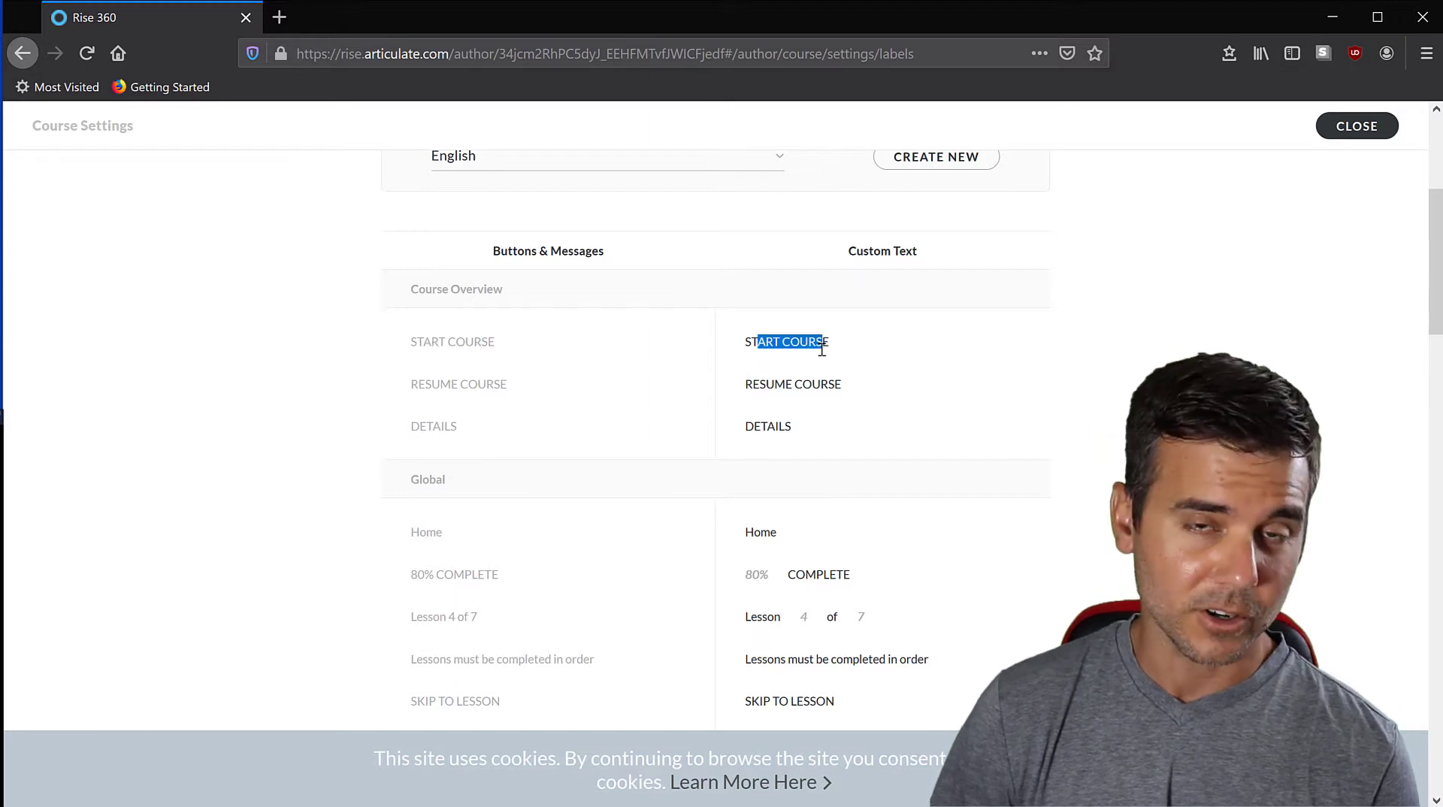
{"action": "left_click", "coordinate": [591, 361]}
{"action": "scroll", "coordinate": [594, 361], "scroll_direction": "down", "scroll_amount": 1}
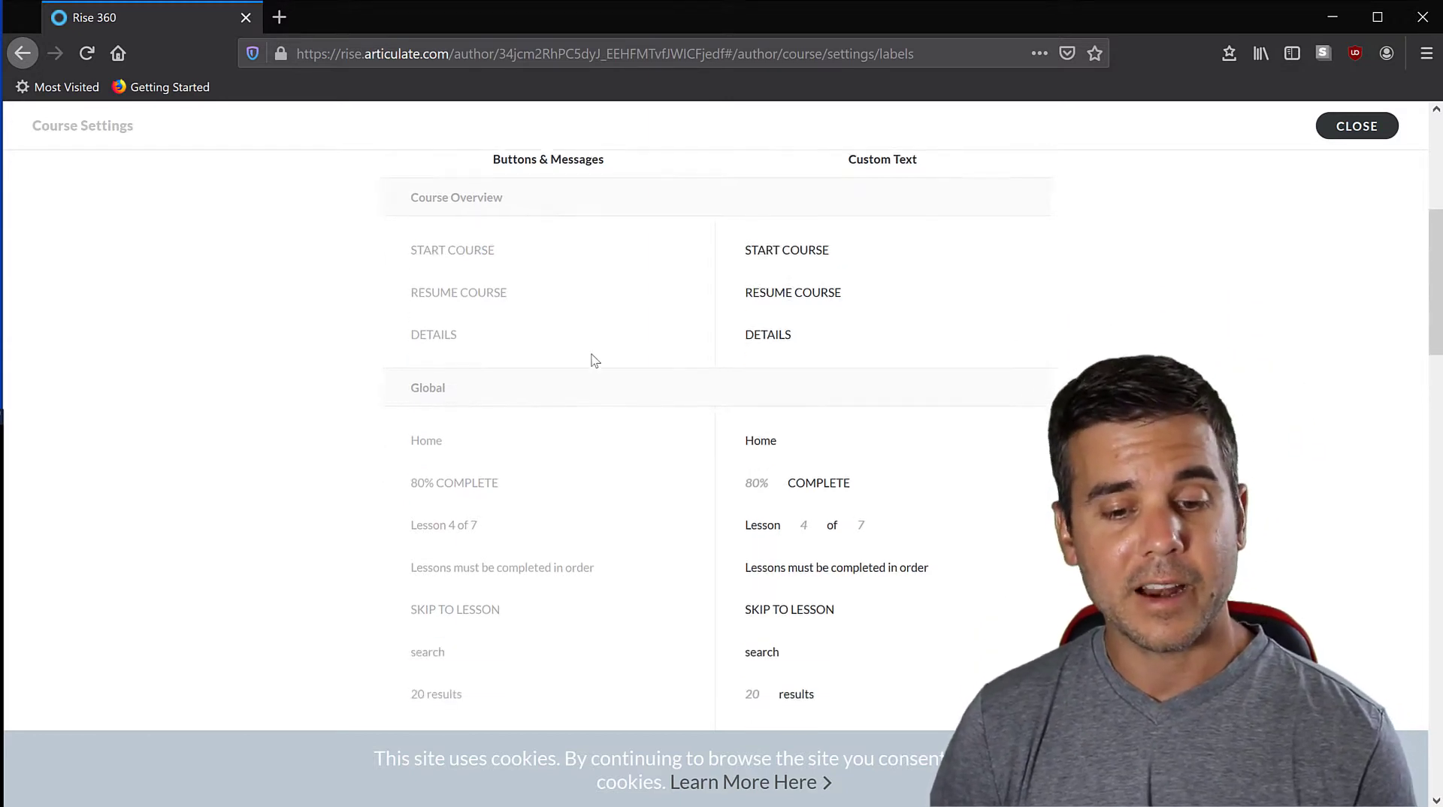
{"action": "scroll", "coordinate": [591, 361], "scroll_direction": "down", "scroll_amount": 3}
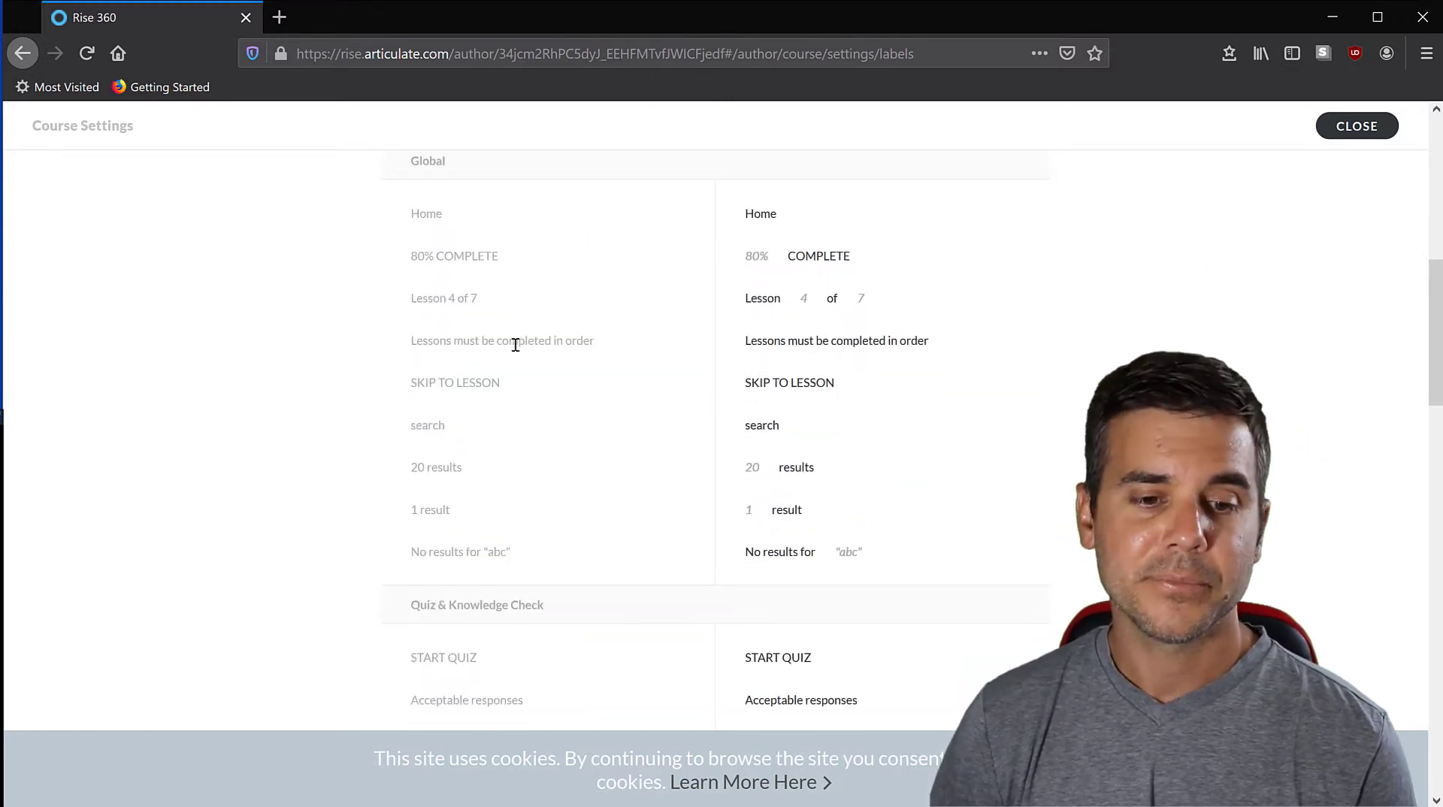
{"action": "scroll", "coordinate": [516, 345], "scroll_direction": "down", "scroll_amount": 7}
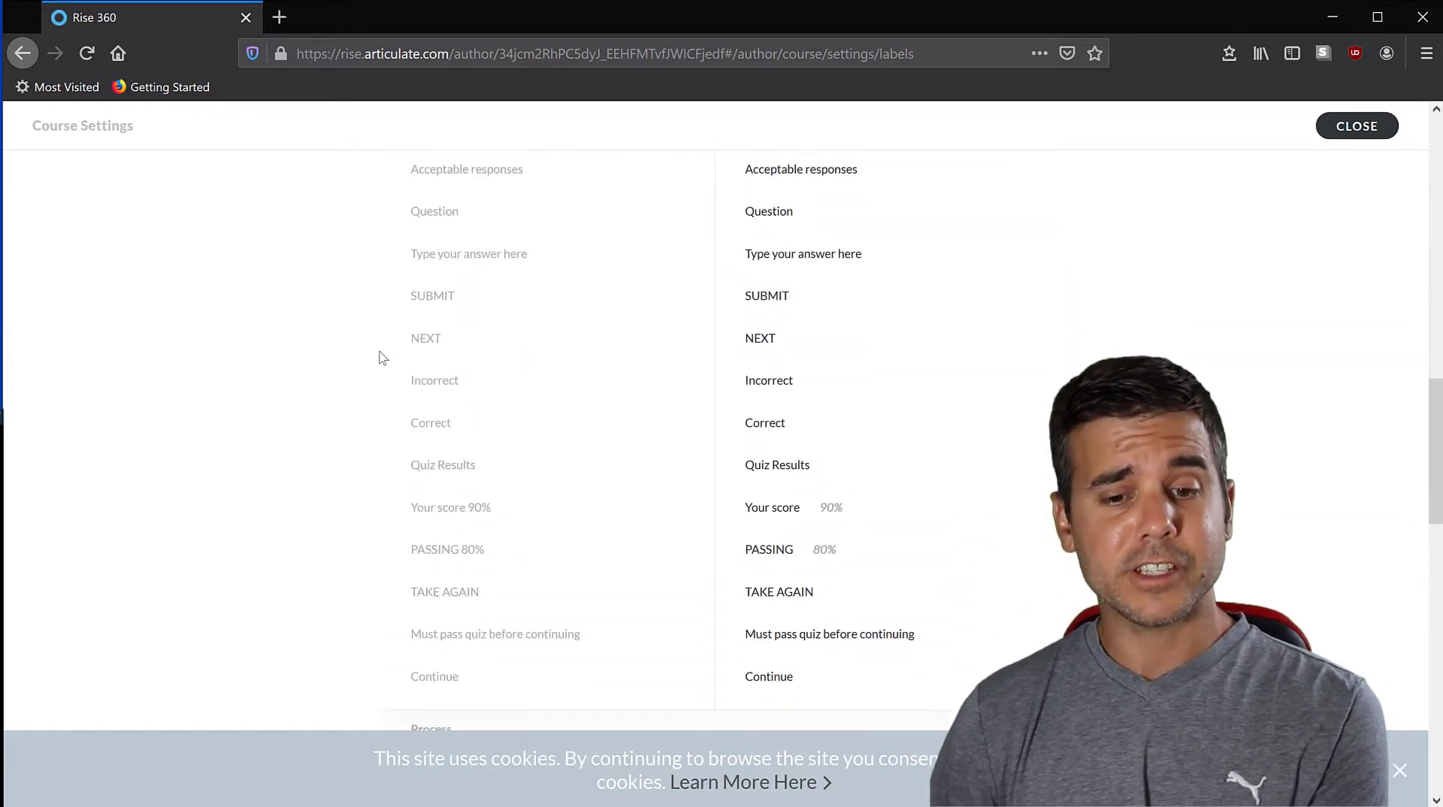
{"action": "scroll", "coordinate": [381, 358], "scroll_direction": "down", "scroll_amount": 7}
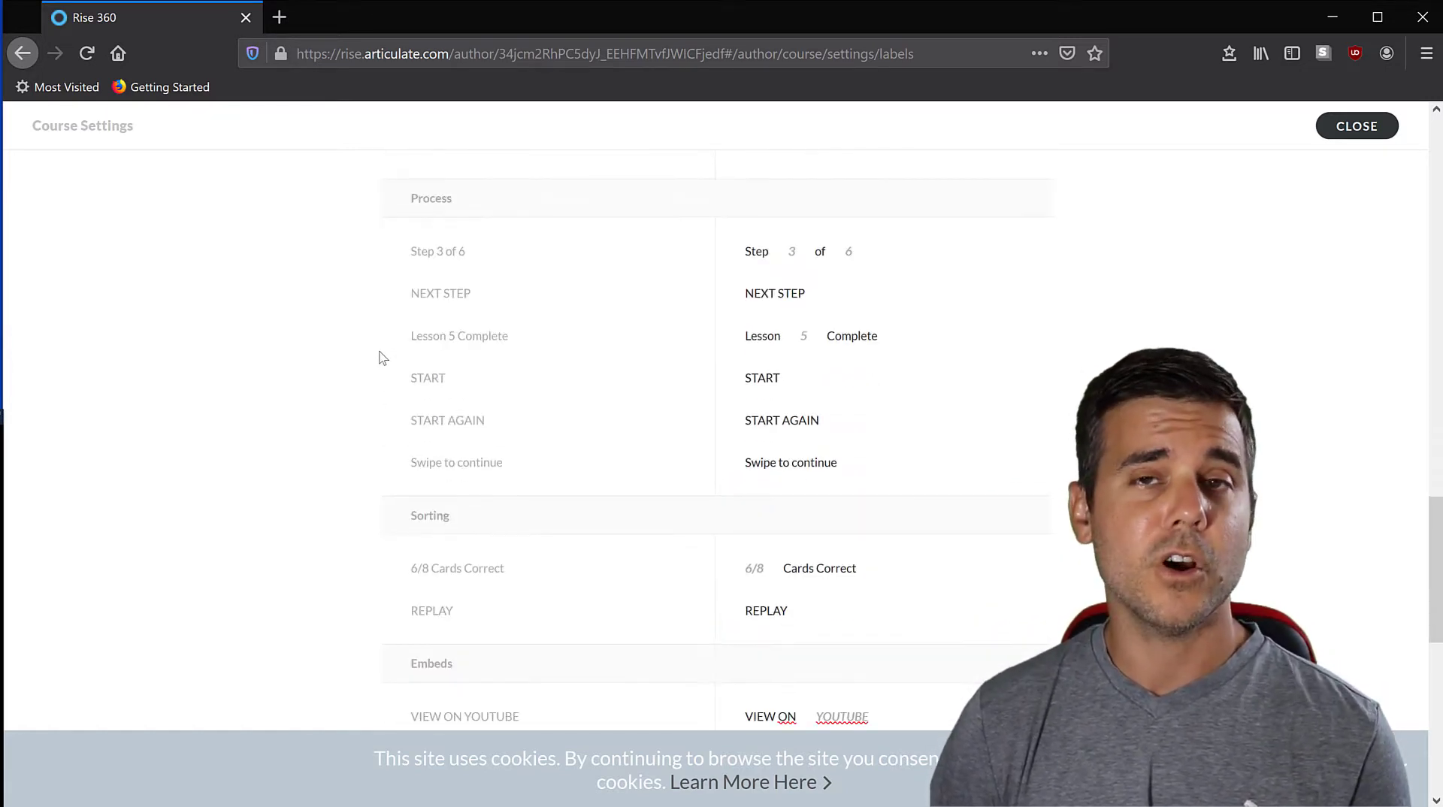
{"action": "scroll", "coordinate": [382, 358], "scroll_direction": "down", "scroll_amount": 9}
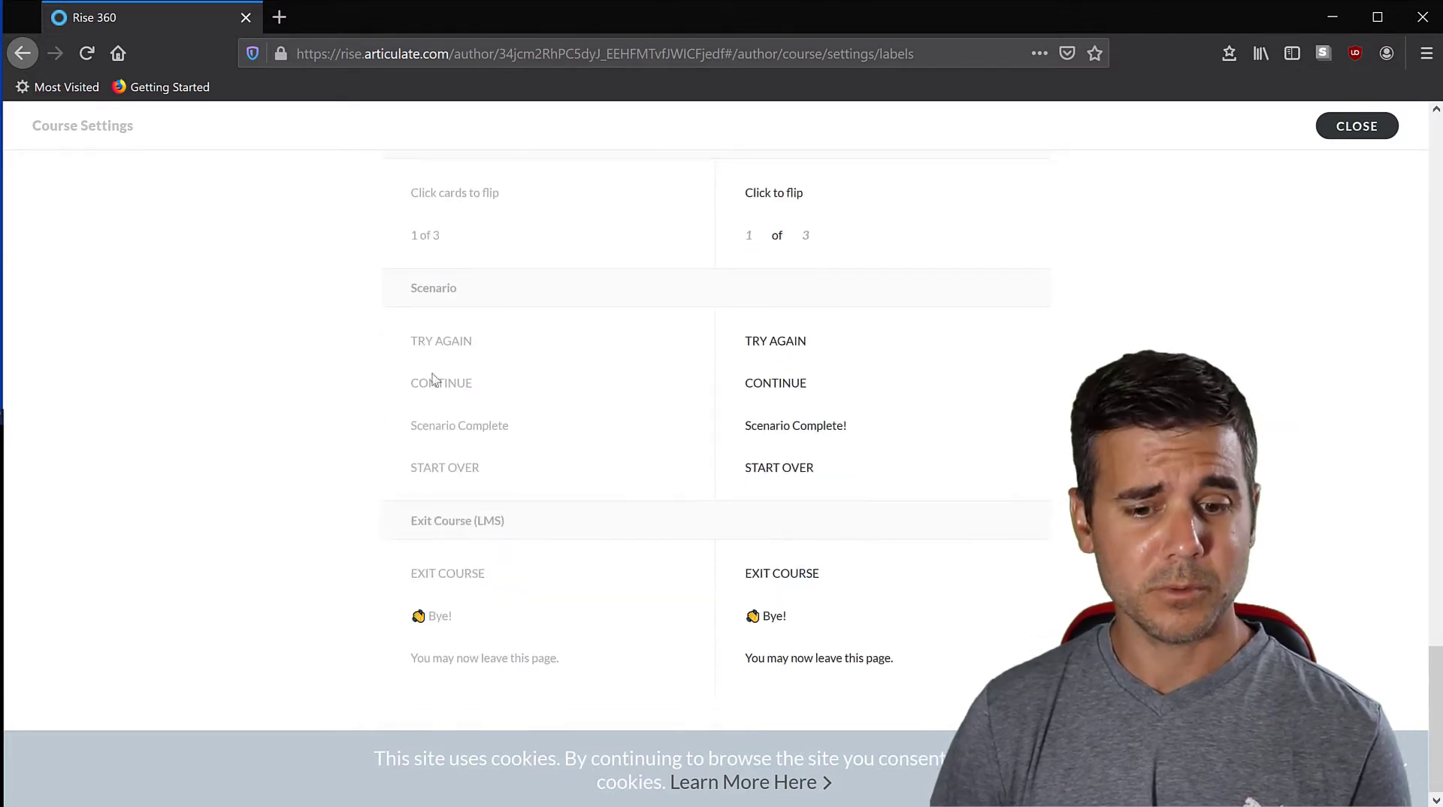
{"action": "scroll", "coordinate": [671, 538], "scroll_direction": "up", "scroll_amount": 20}
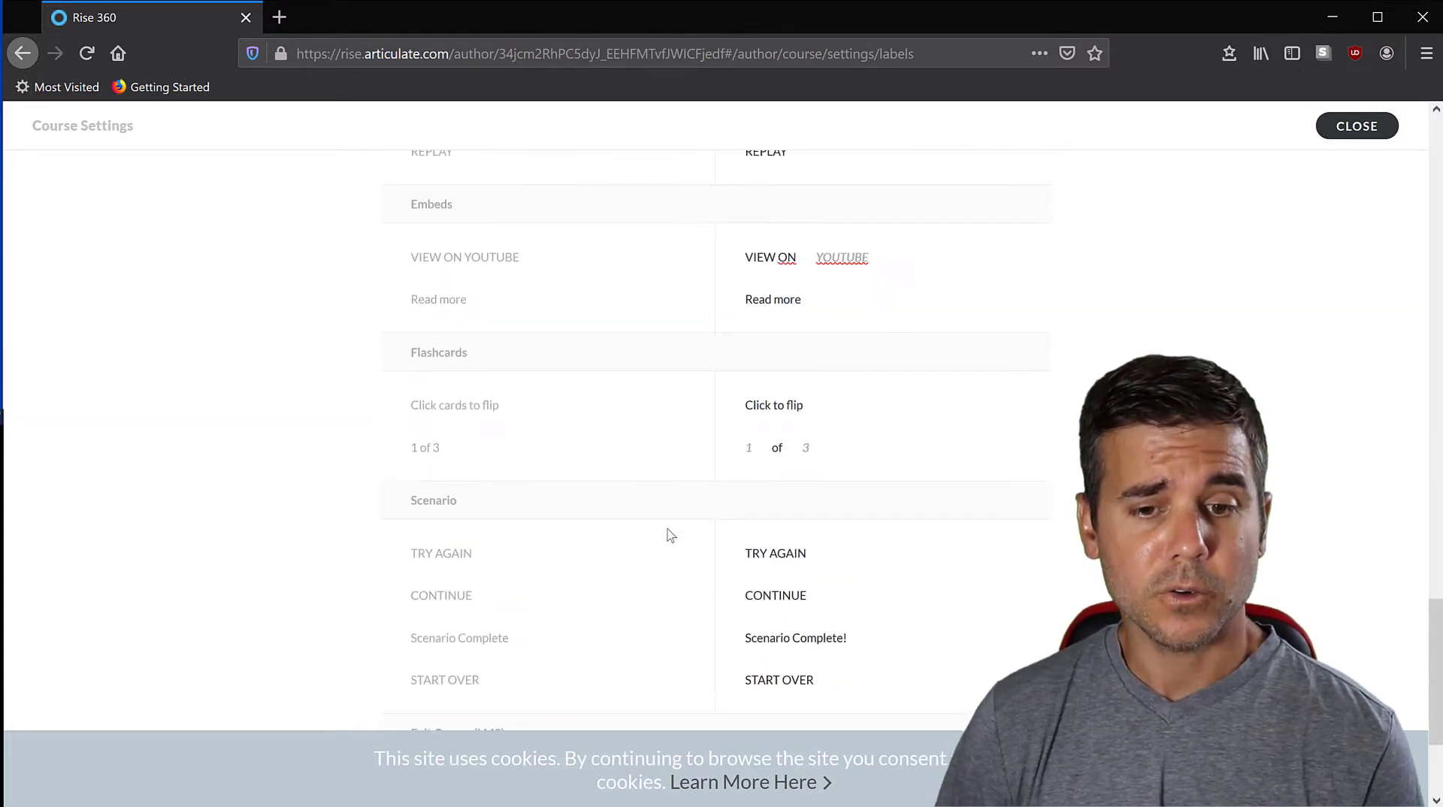
{"action": "scroll", "coordinate": [668, 538], "scroll_direction": "up", "scroll_amount": 5}
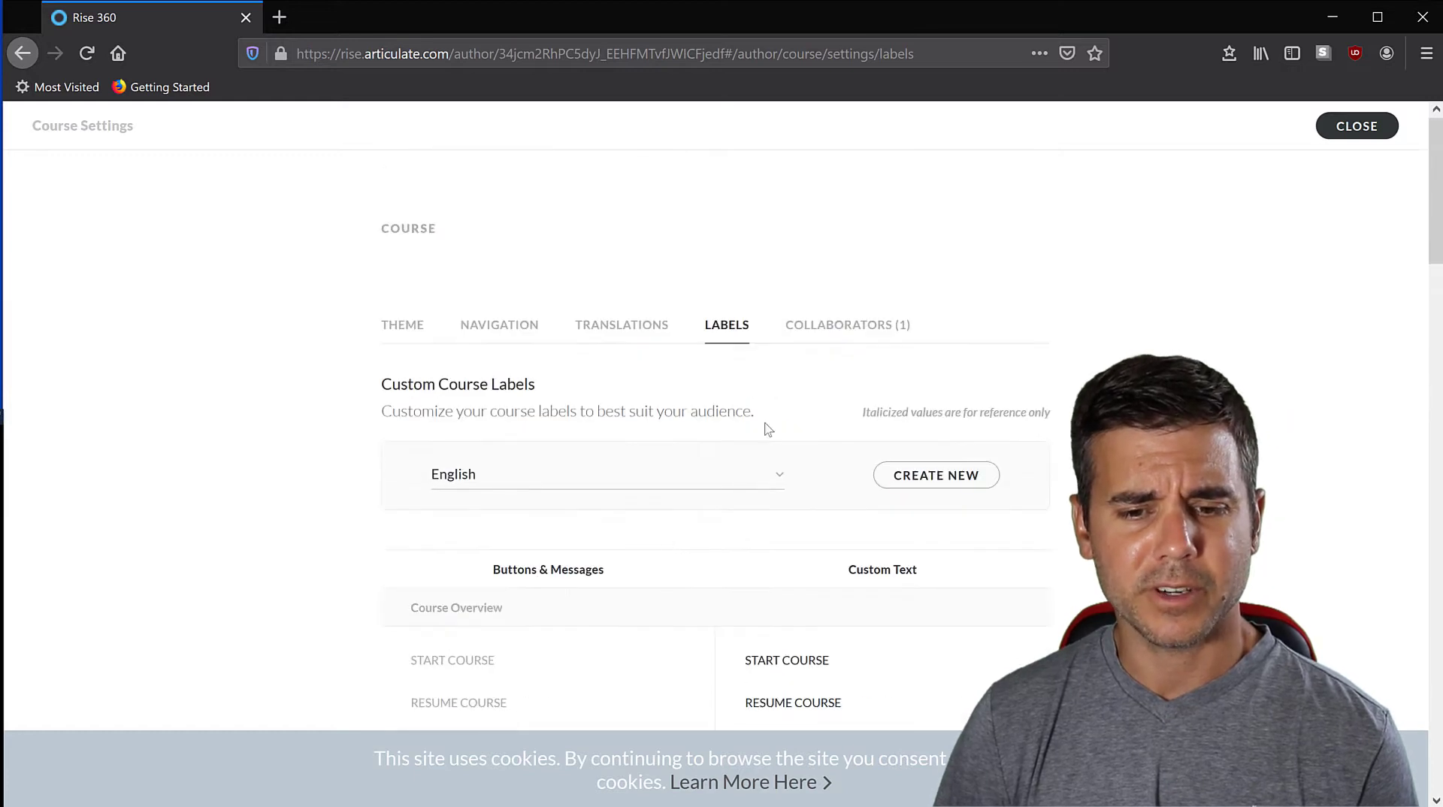
Check the collaborator settings, return to the theme settings and close the course settings.
{"action": "left_click", "coordinate": [837, 329]}
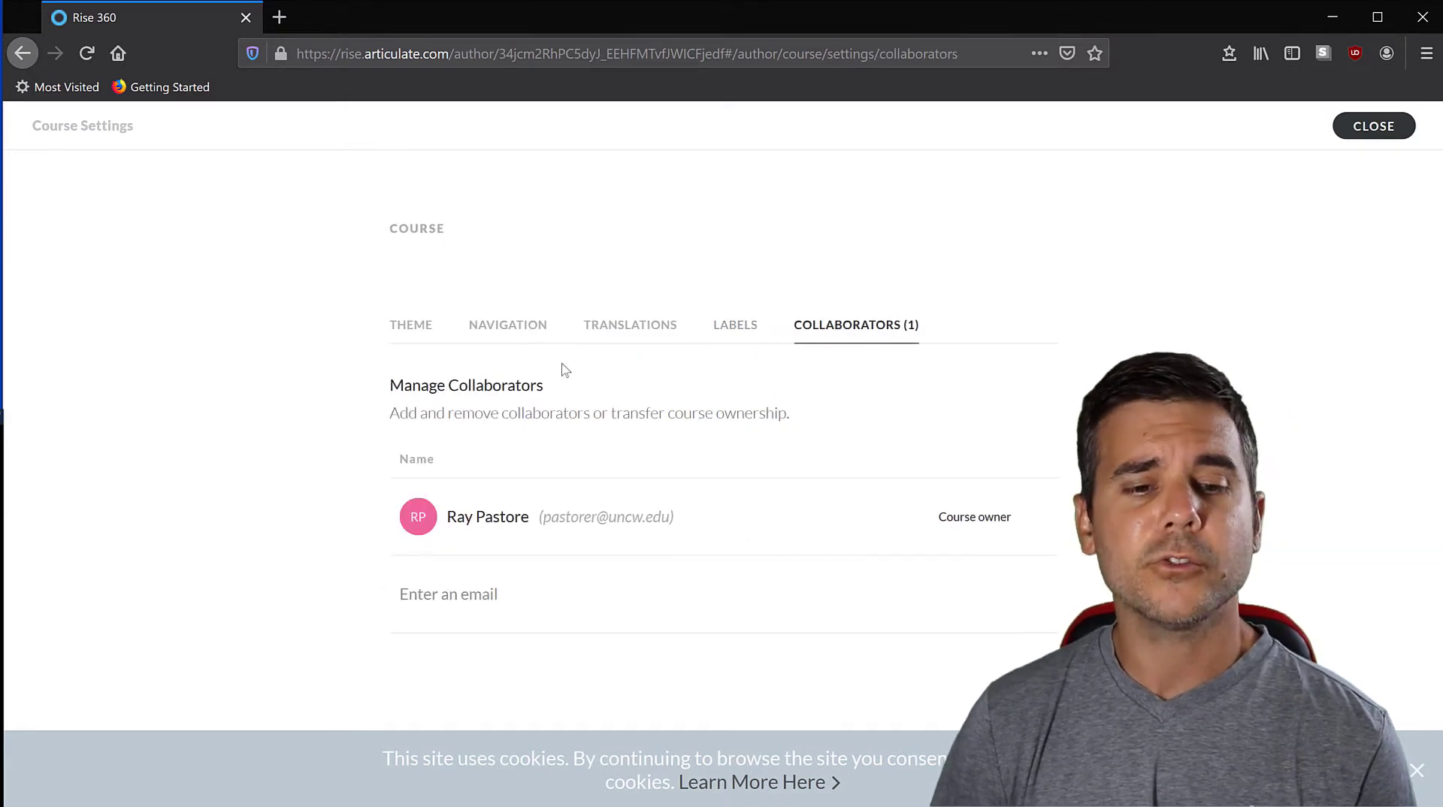
{"action": "left_click", "coordinate": [410, 335]}
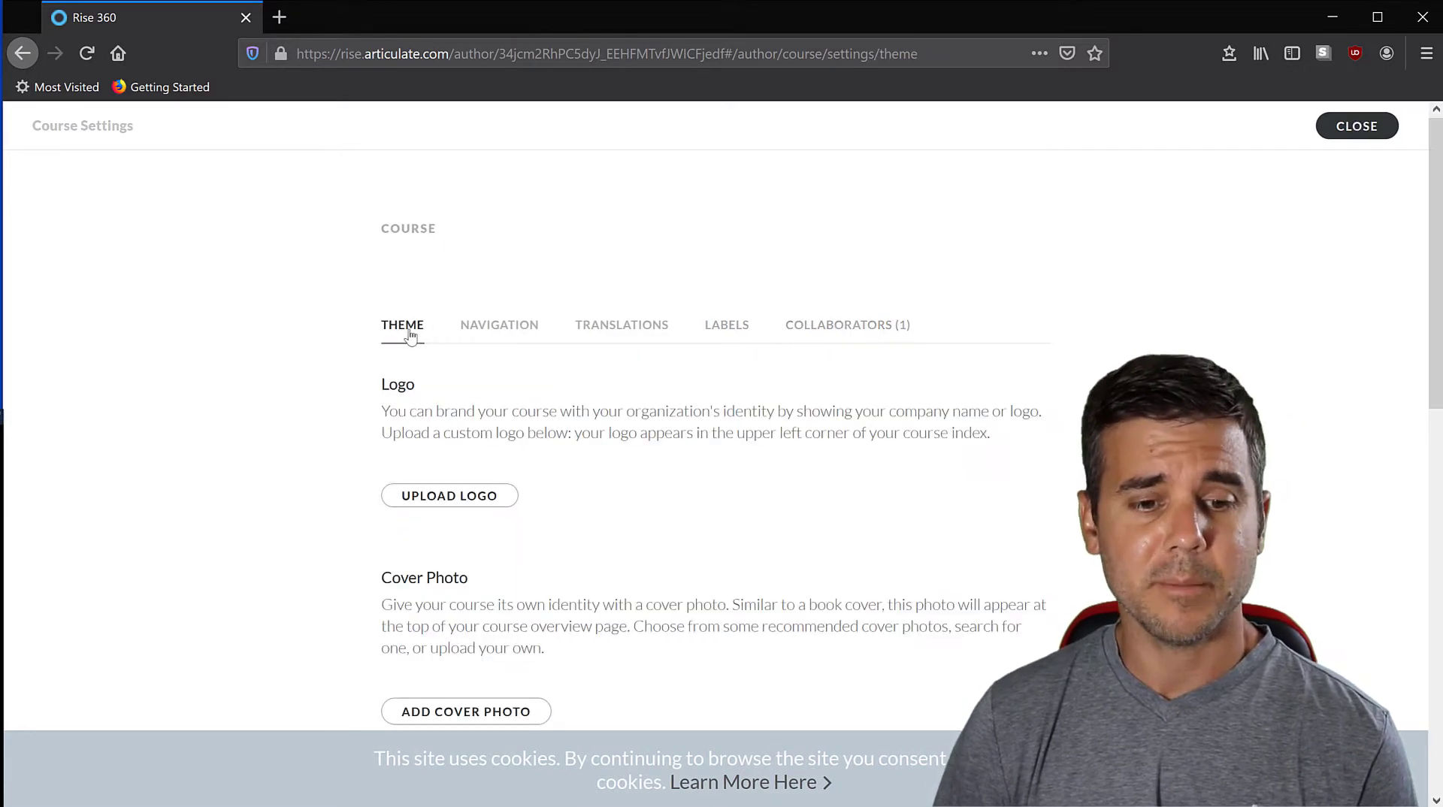
{"action": "left_click", "coordinate": [1325, 128]}
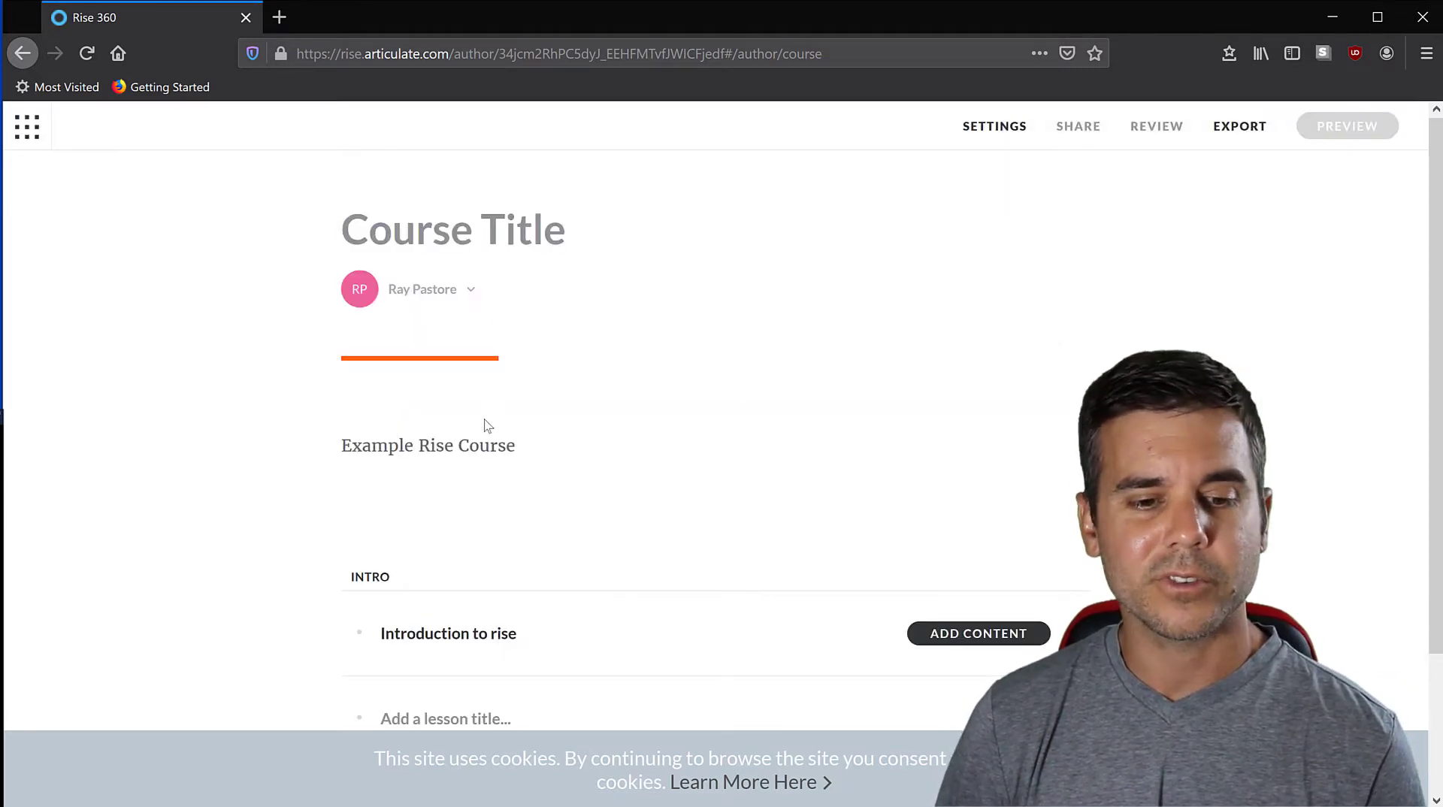
Copy the description text "Example Rise Course" into the course title.
{"action": "triple_click", "coordinate": [473, 449]}
{"action": "key", "text": "ctrl+c"}
{"action": "left_click", "coordinate": [469, 225]}
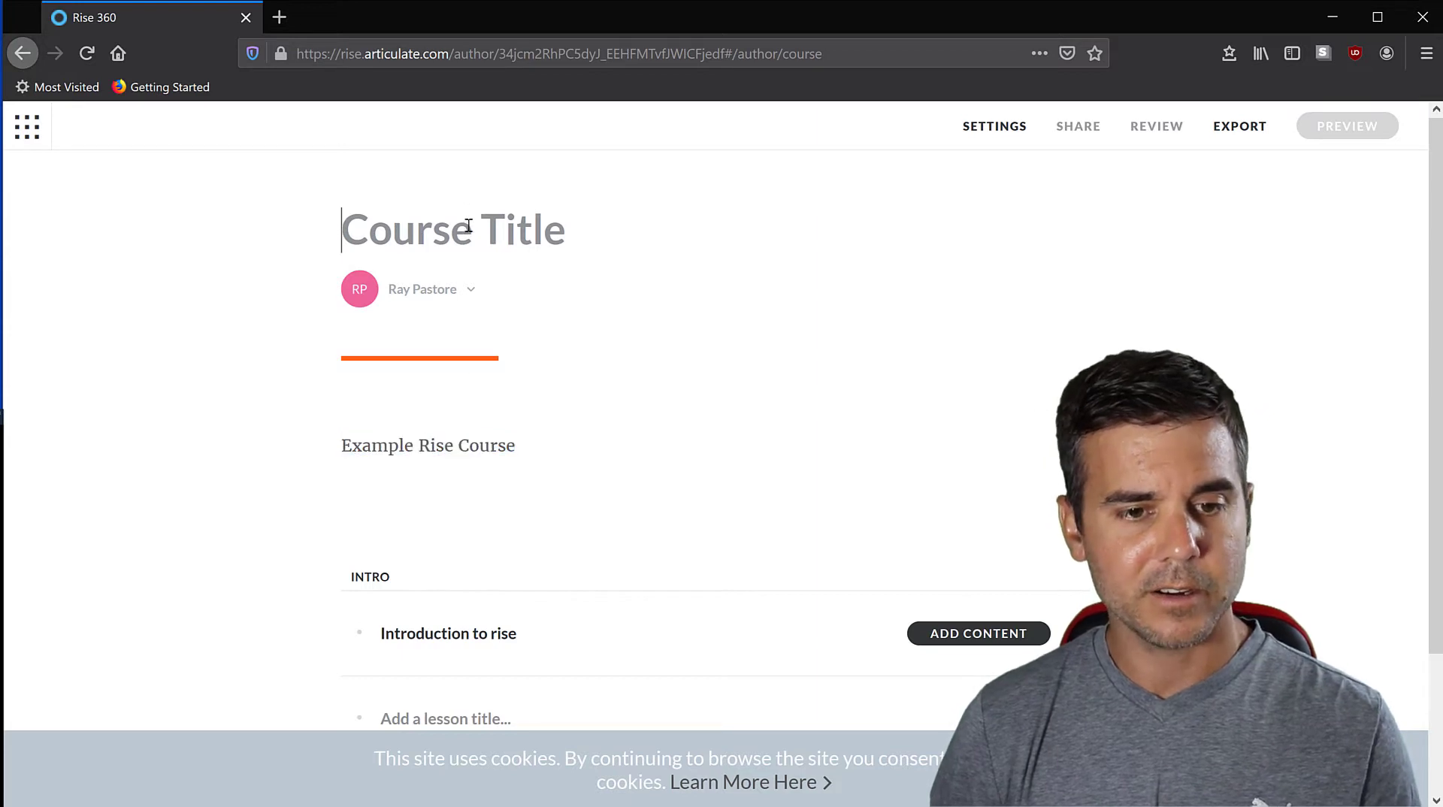
{"action": "key", "text": "ctrl+v"}
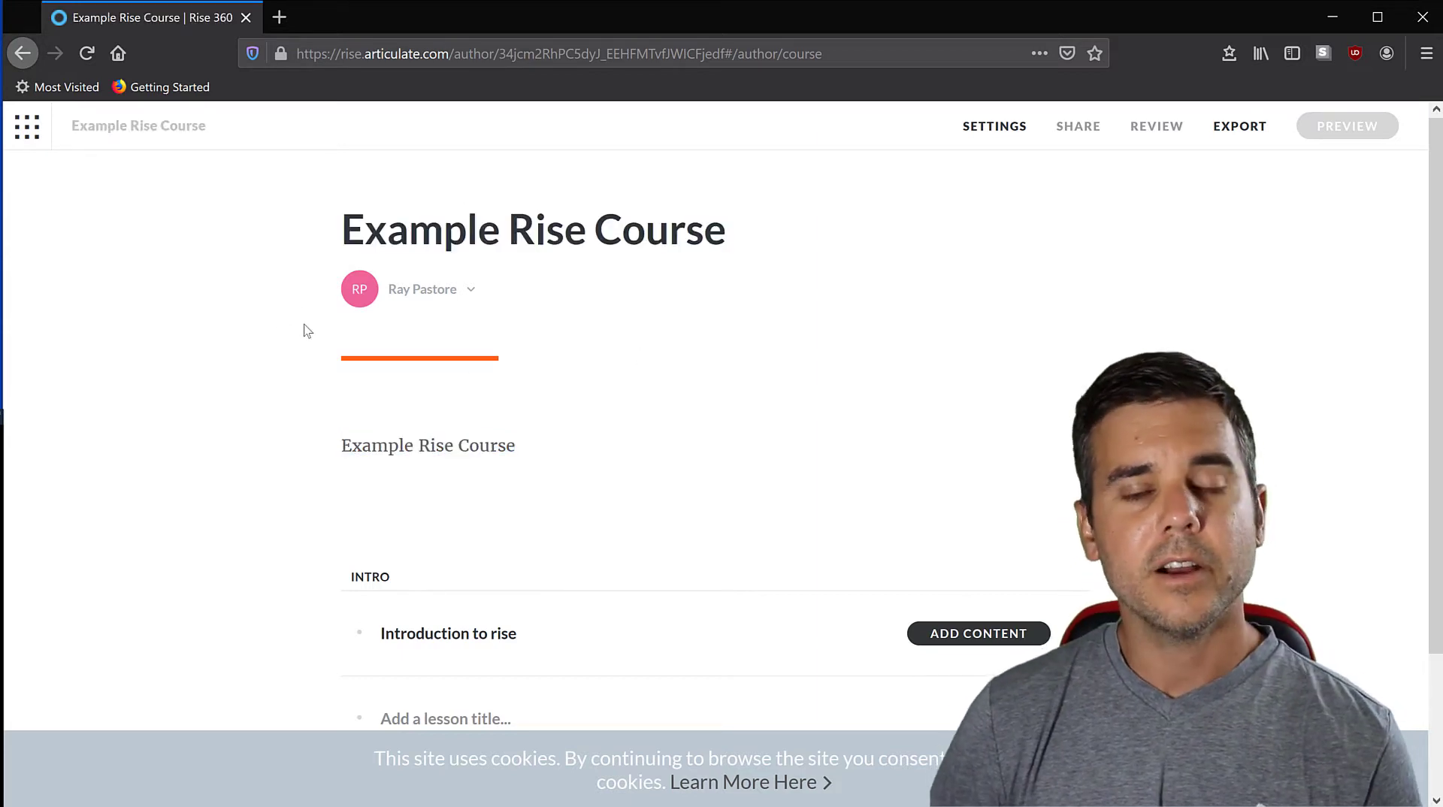
Add content of type Lesson to the "Introduction to rise" outline item.
{"action": "scroll", "coordinate": [304, 331], "scroll_direction": "down", "scroll_amount": 2}
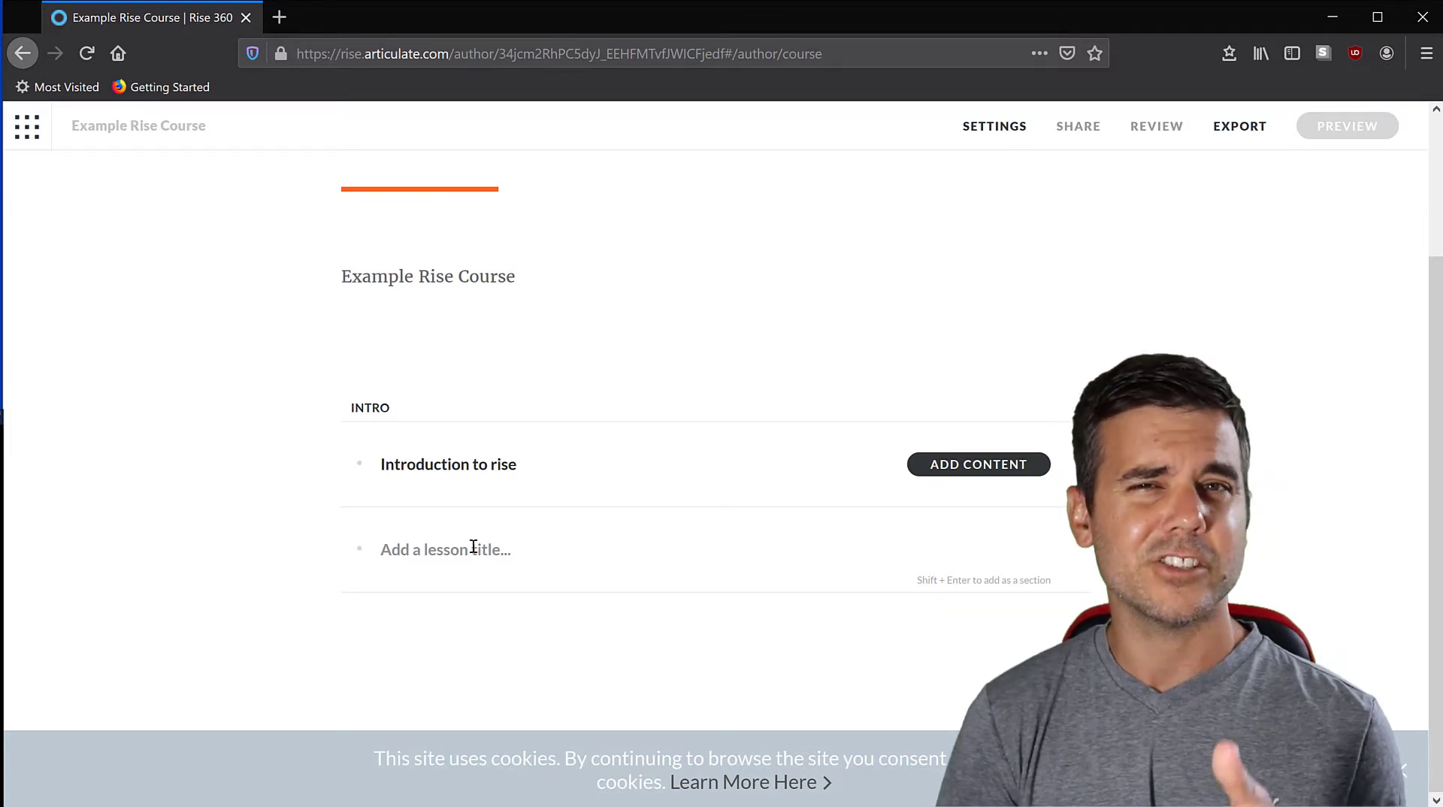
{"action": "left_click", "coordinate": [969, 471]}
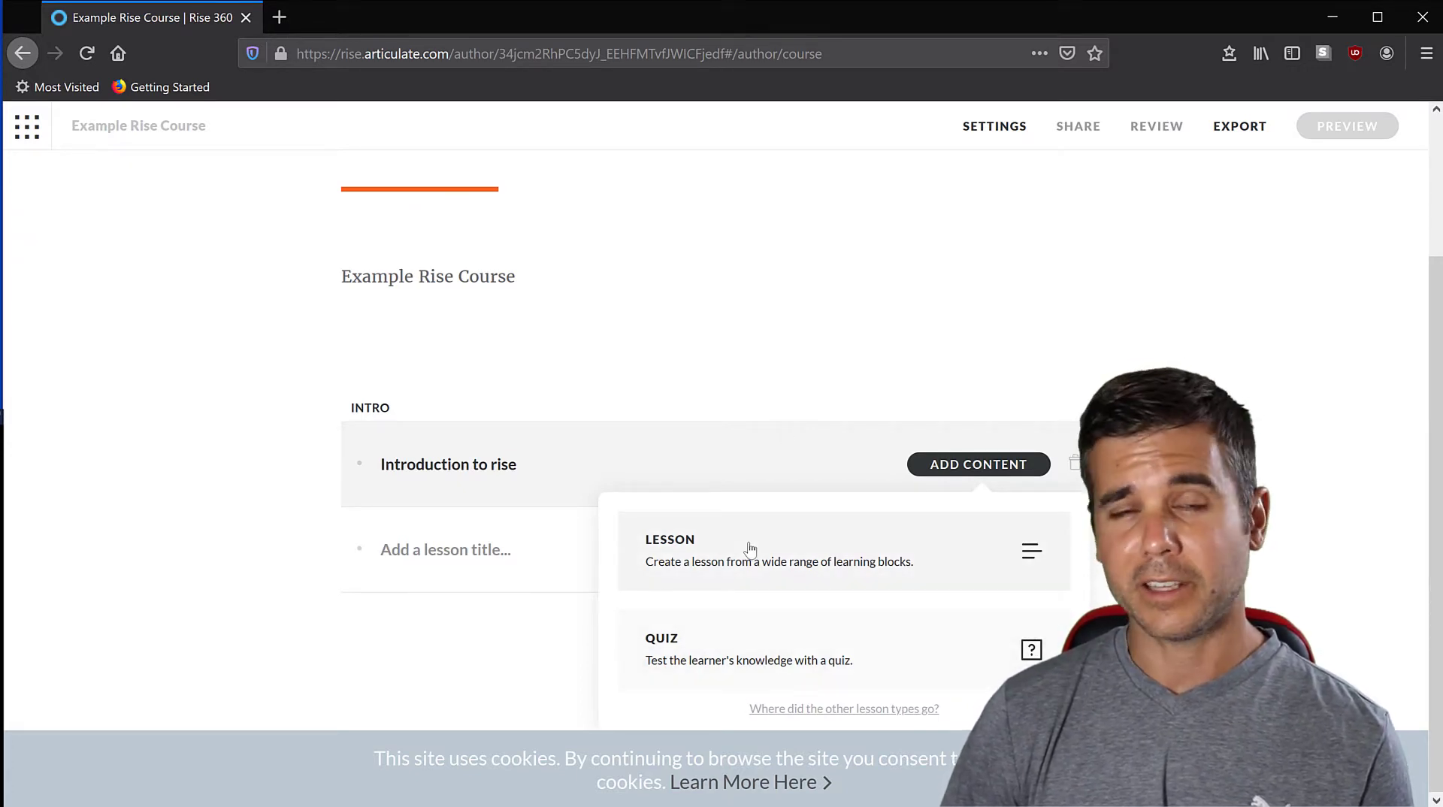
{"action": "left_click", "coordinate": [767, 564]}
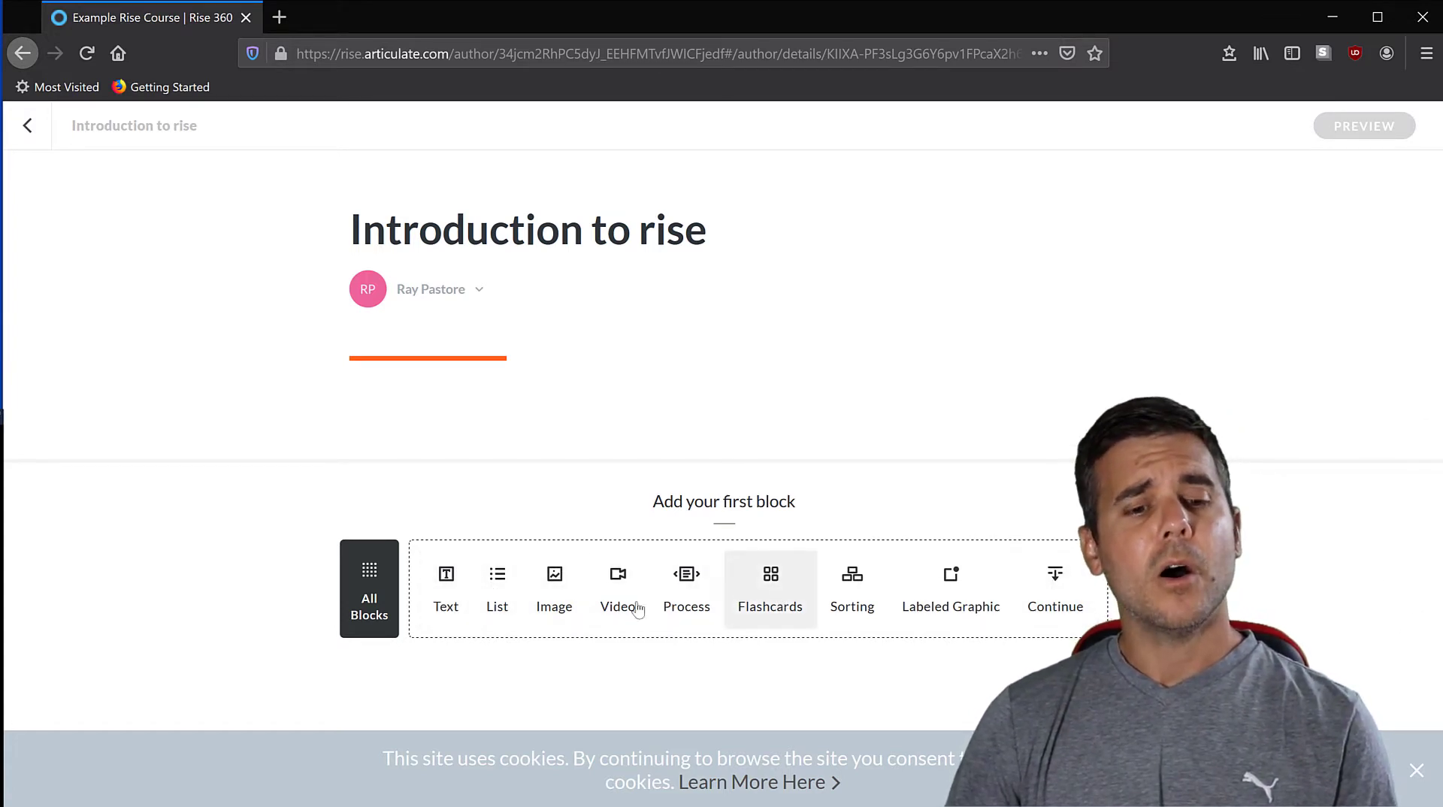
Open the full block library for the lesson and look through the text block layouts.
{"action": "left_click", "coordinate": [371, 605]}
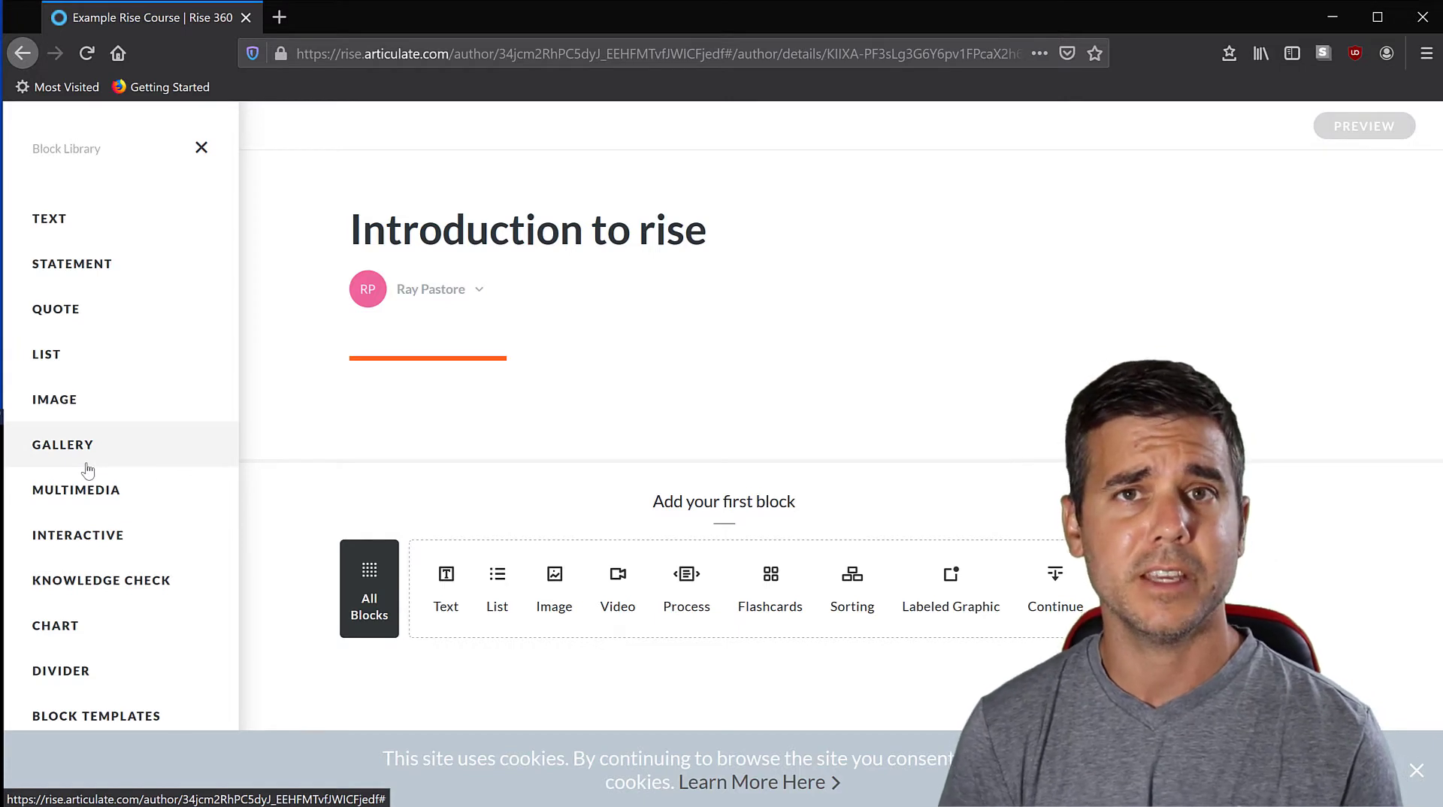
{"action": "left_click", "coordinate": [83, 224]}
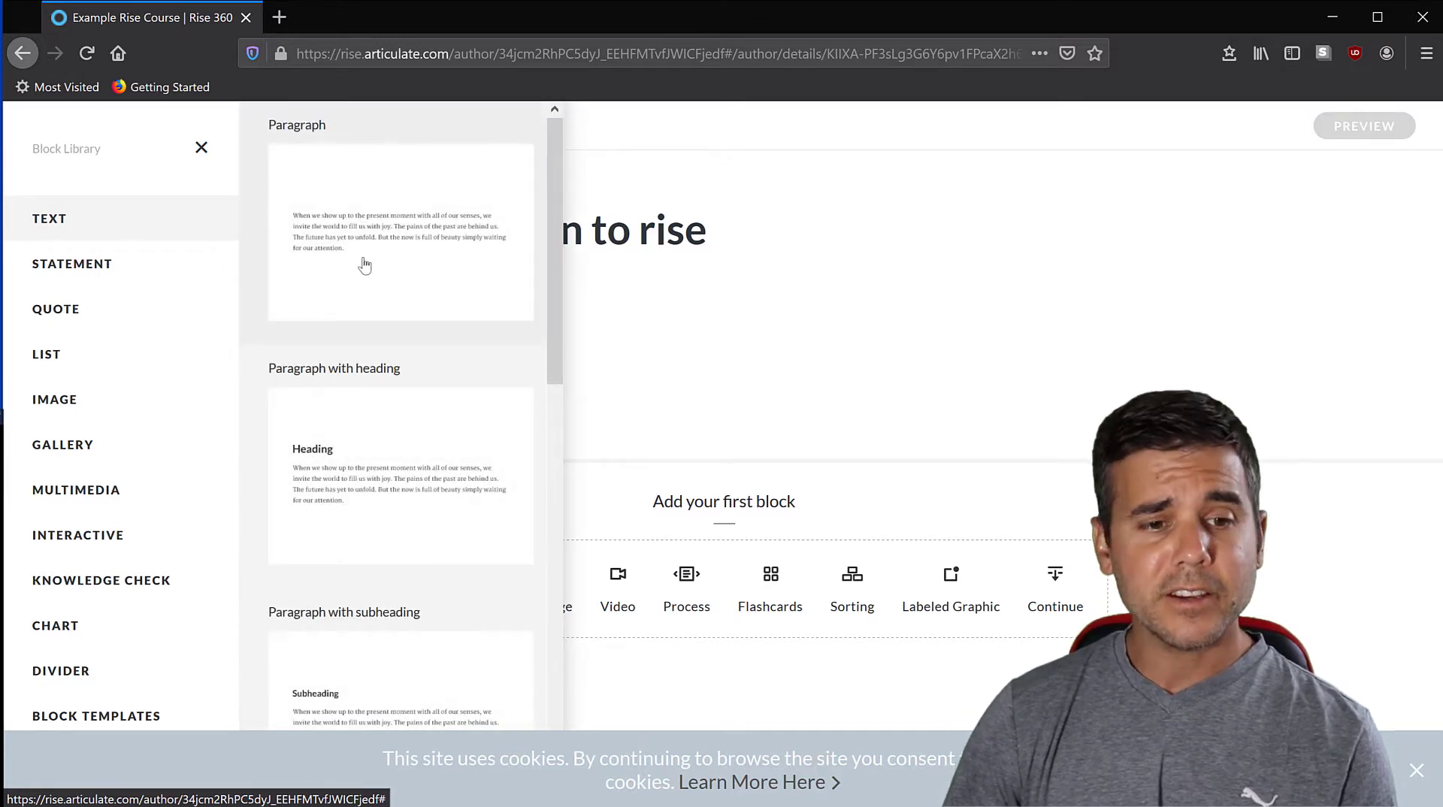
{"action": "scroll", "coordinate": [364, 264], "scroll_direction": "down", "scroll_amount": 4}
{"action": "scroll", "coordinate": [363, 271], "scroll_direction": "down", "scroll_amount": 5}
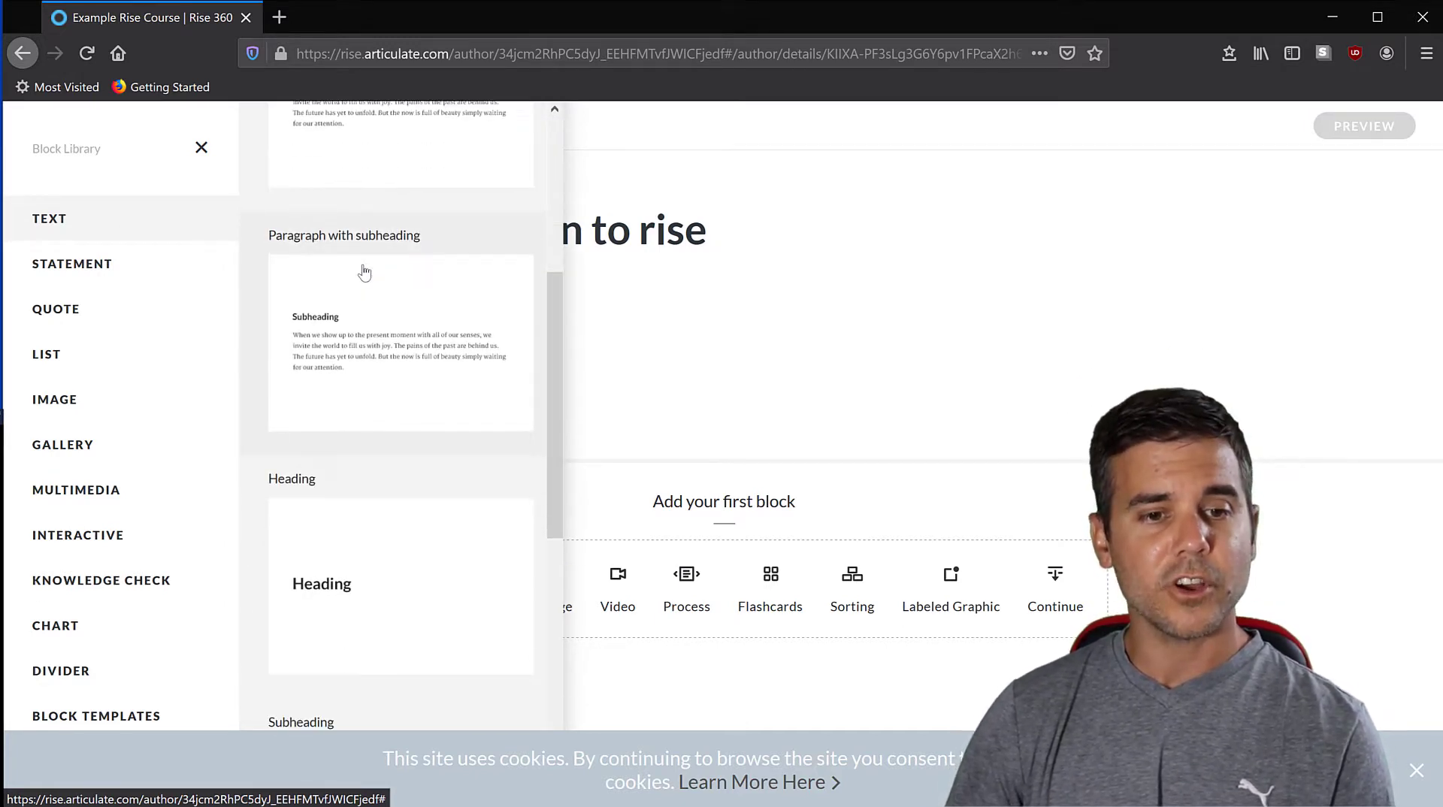
{"action": "scroll", "coordinate": [359, 306], "scroll_direction": "down", "scroll_amount": 4}
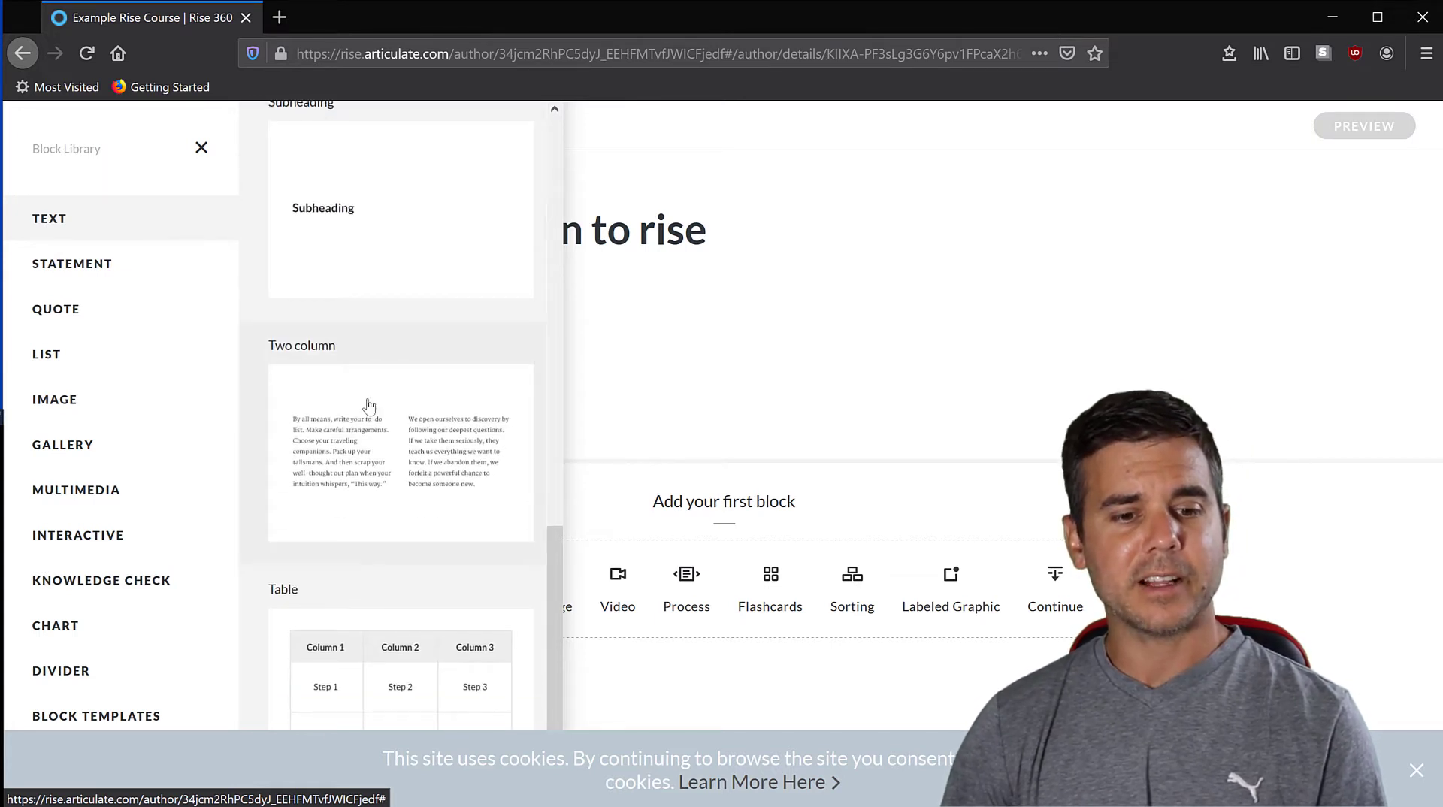
{"action": "scroll", "coordinate": [372, 420], "scroll_direction": "up", "scroll_amount": 8}
{"action": "scroll", "coordinate": [372, 428], "scroll_direction": "up", "scroll_amount": 5}
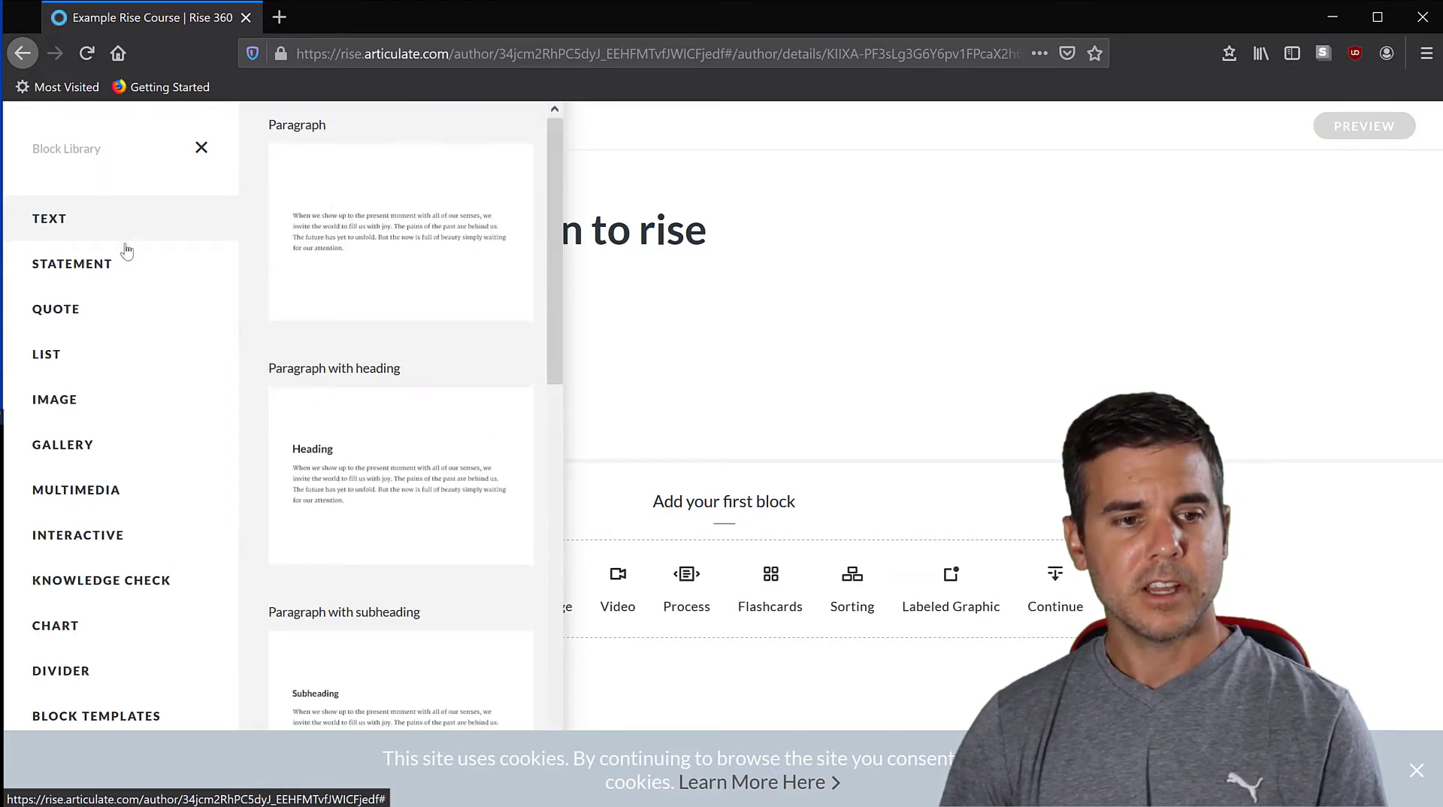
Look through the statement and quote block layouts in the block library.
{"action": "left_click", "coordinate": [117, 266]}
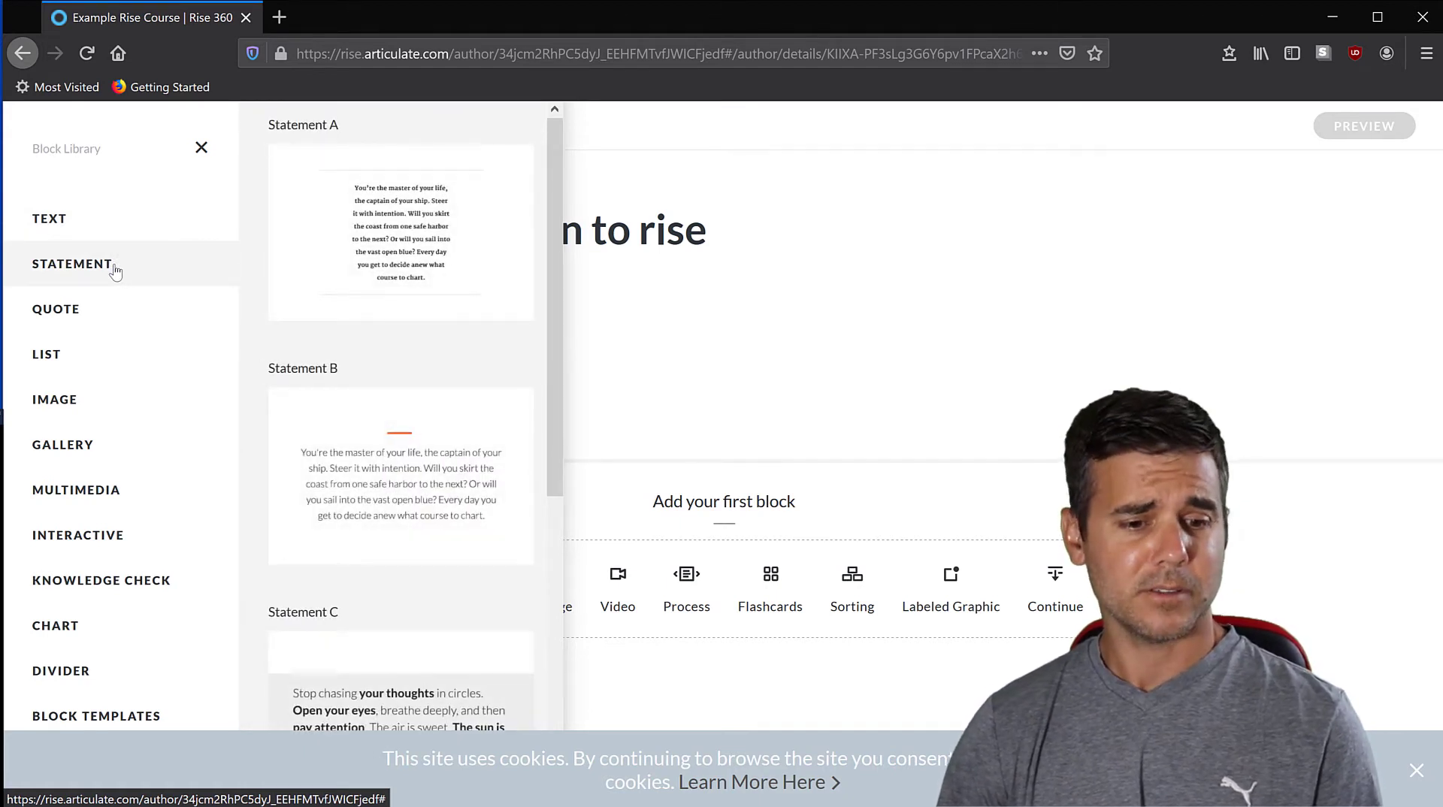
{"action": "left_click", "coordinate": [117, 310]}
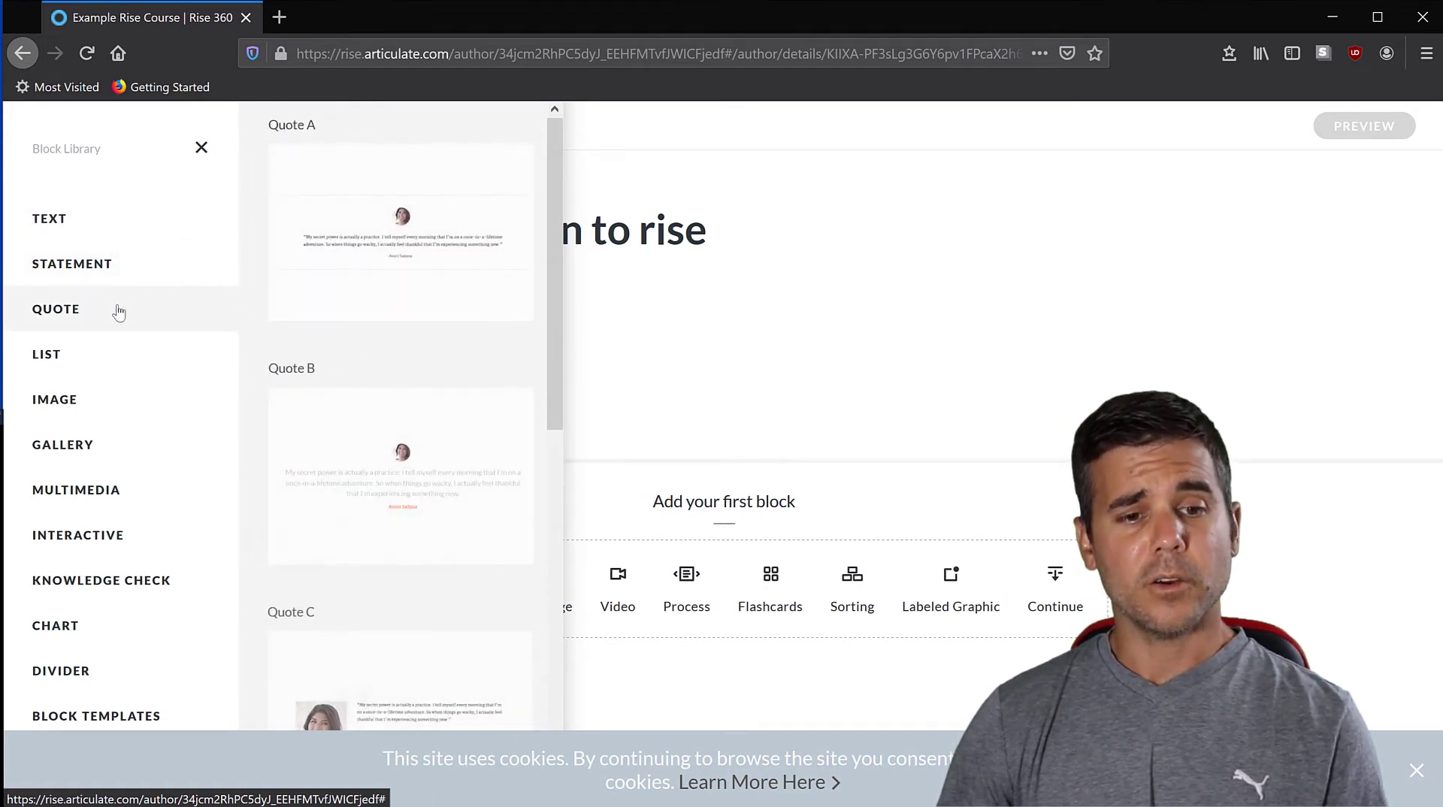
{"action": "scroll", "coordinate": [358, 394], "scroll_direction": "down", "scroll_amount": 3}
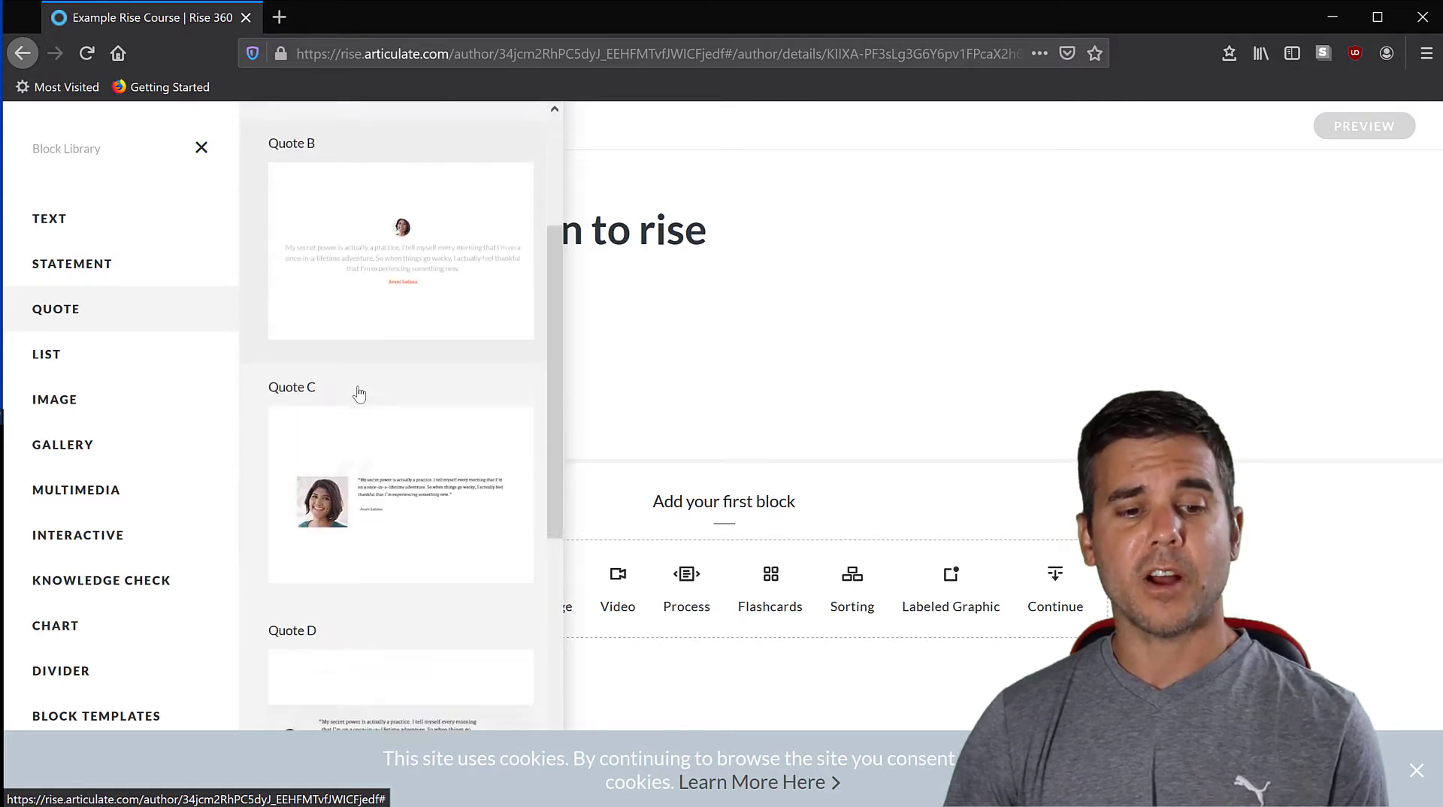
{"action": "scroll", "coordinate": [356, 391], "scroll_direction": "down", "scroll_amount": 4}
{"action": "scroll", "coordinate": [355, 381], "scroll_direction": "up", "scroll_amount": 7}
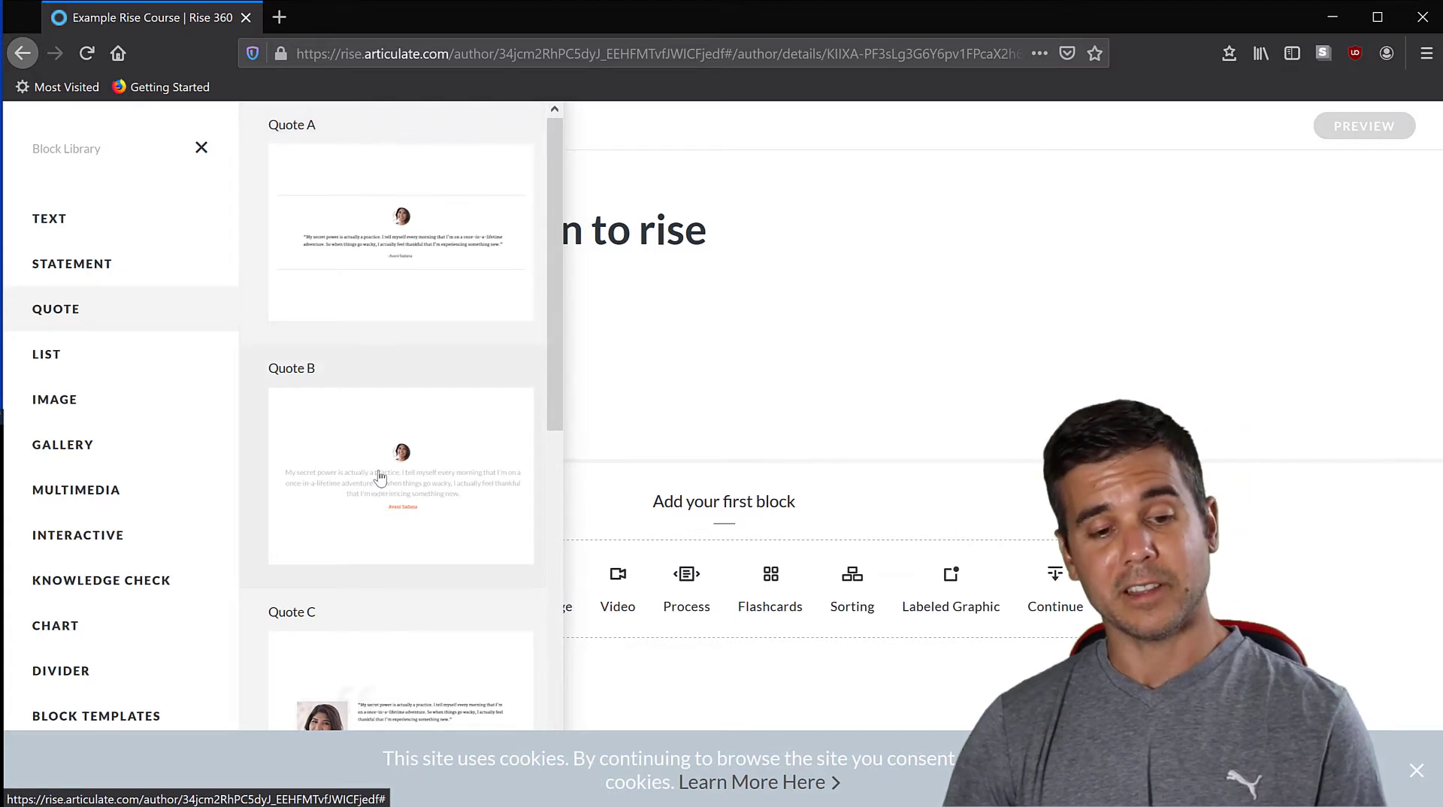
{"action": "scroll", "coordinate": [379, 477], "scroll_direction": "down", "scroll_amount": 3}
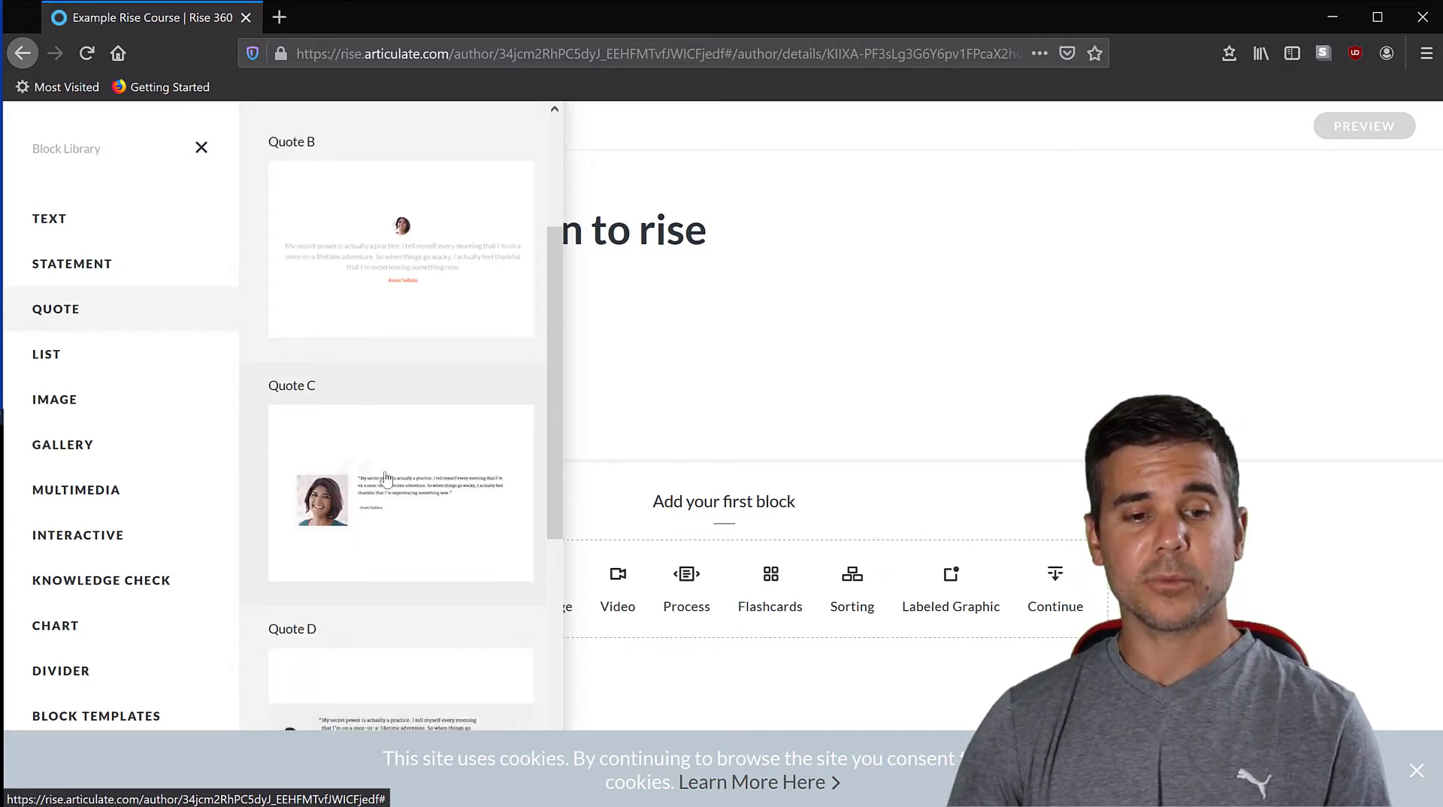
{"action": "scroll", "coordinate": [394, 488], "scroll_direction": "down", "scroll_amount": 4}
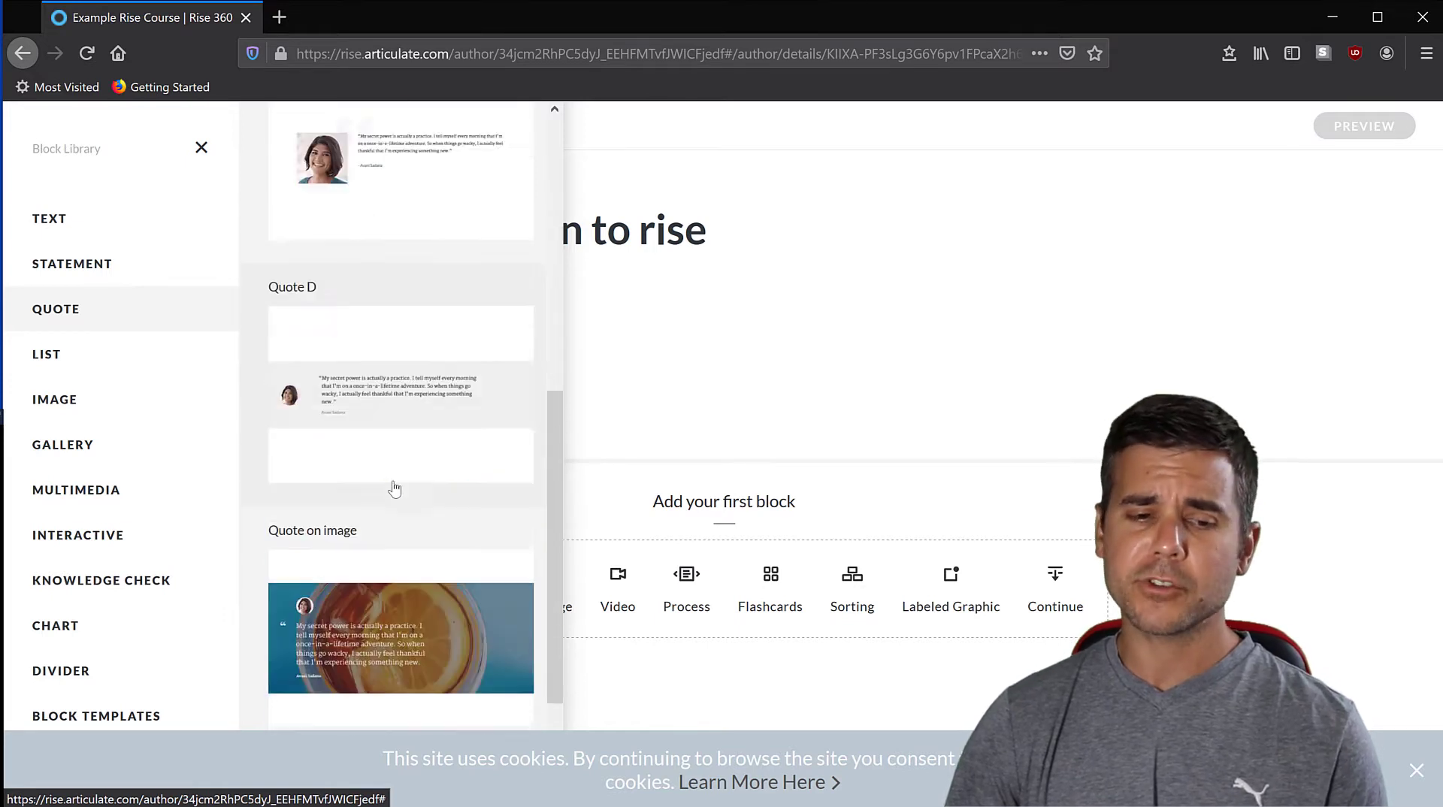
{"action": "scroll", "coordinate": [394, 488], "scroll_direction": "down", "scroll_amount": 1}
Compare the list, image and gallery block layouts offered for the lesson.
{"action": "left_click", "coordinate": [112, 357]}
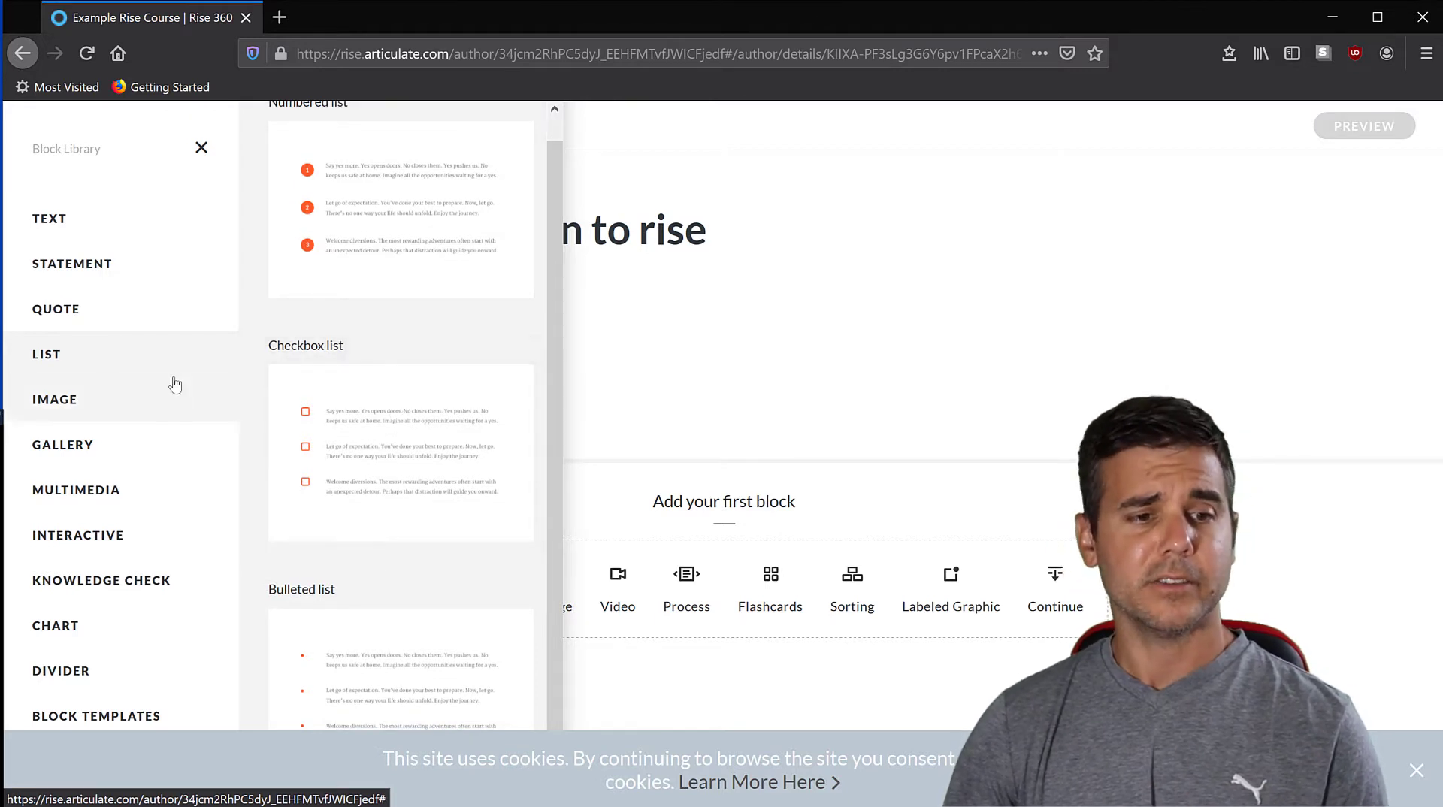
{"action": "left_click", "coordinate": [158, 397]}
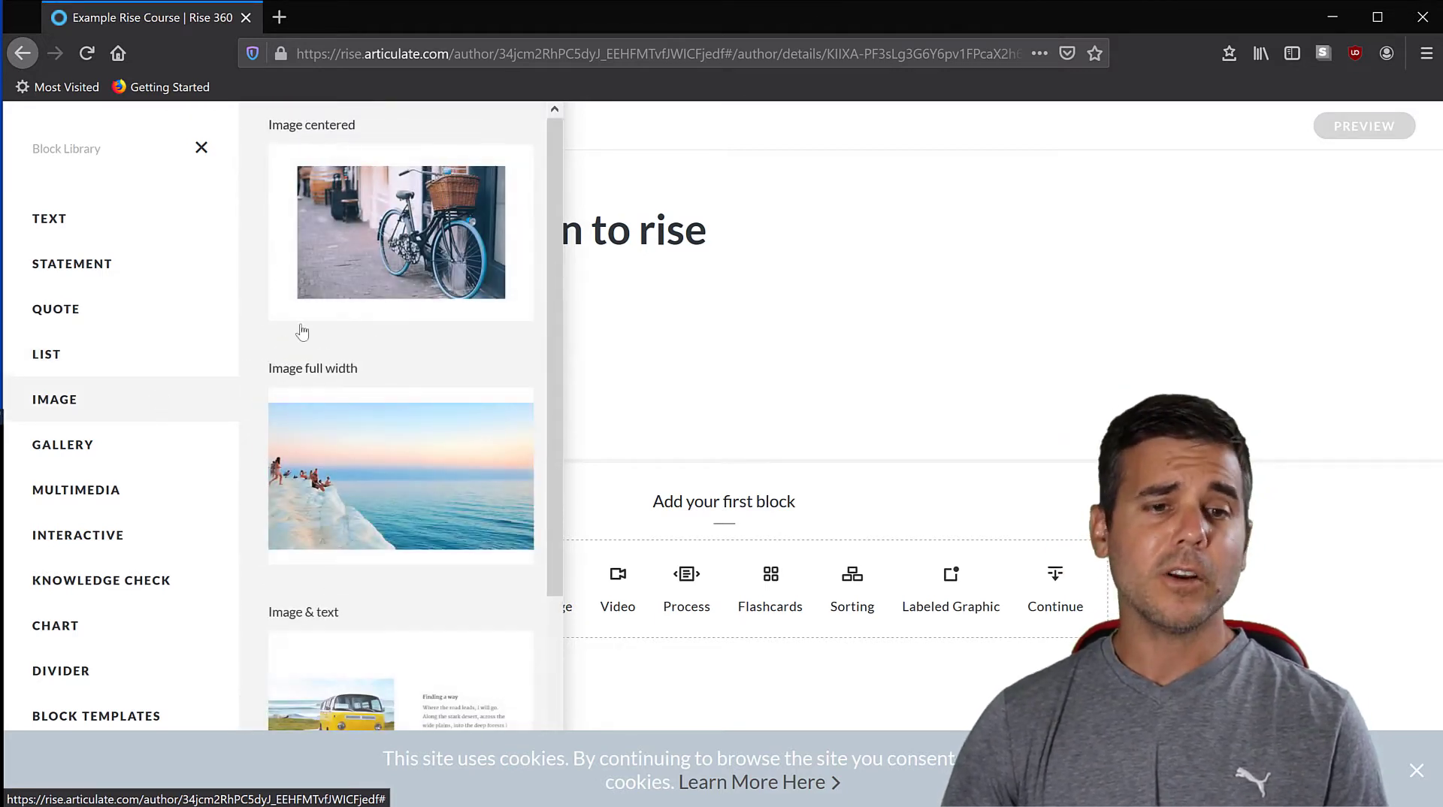
{"action": "scroll", "coordinate": [387, 275], "scroll_direction": "down", "scroll_amount": 3}
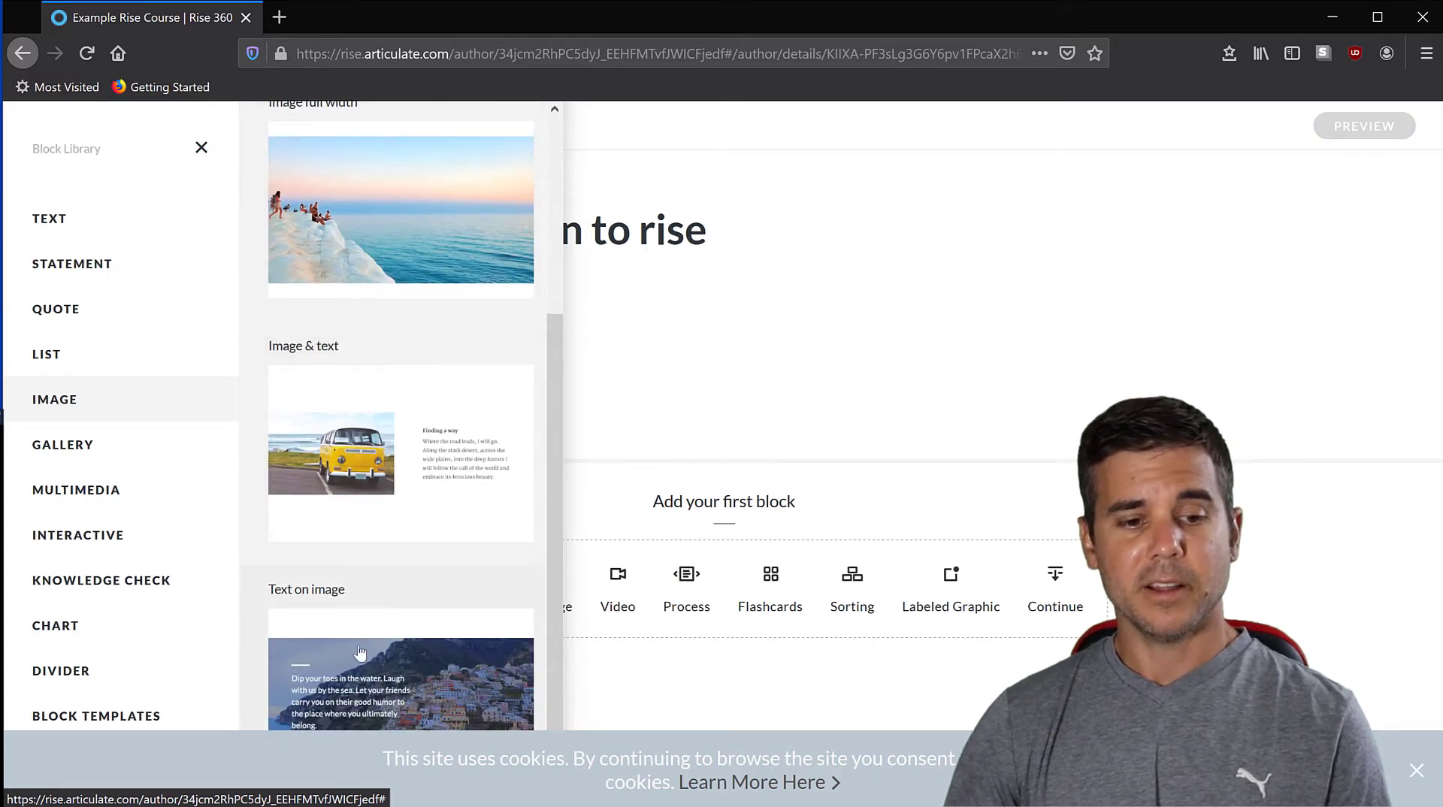
{"action": "left_click", "coordinate": [154, 449]}
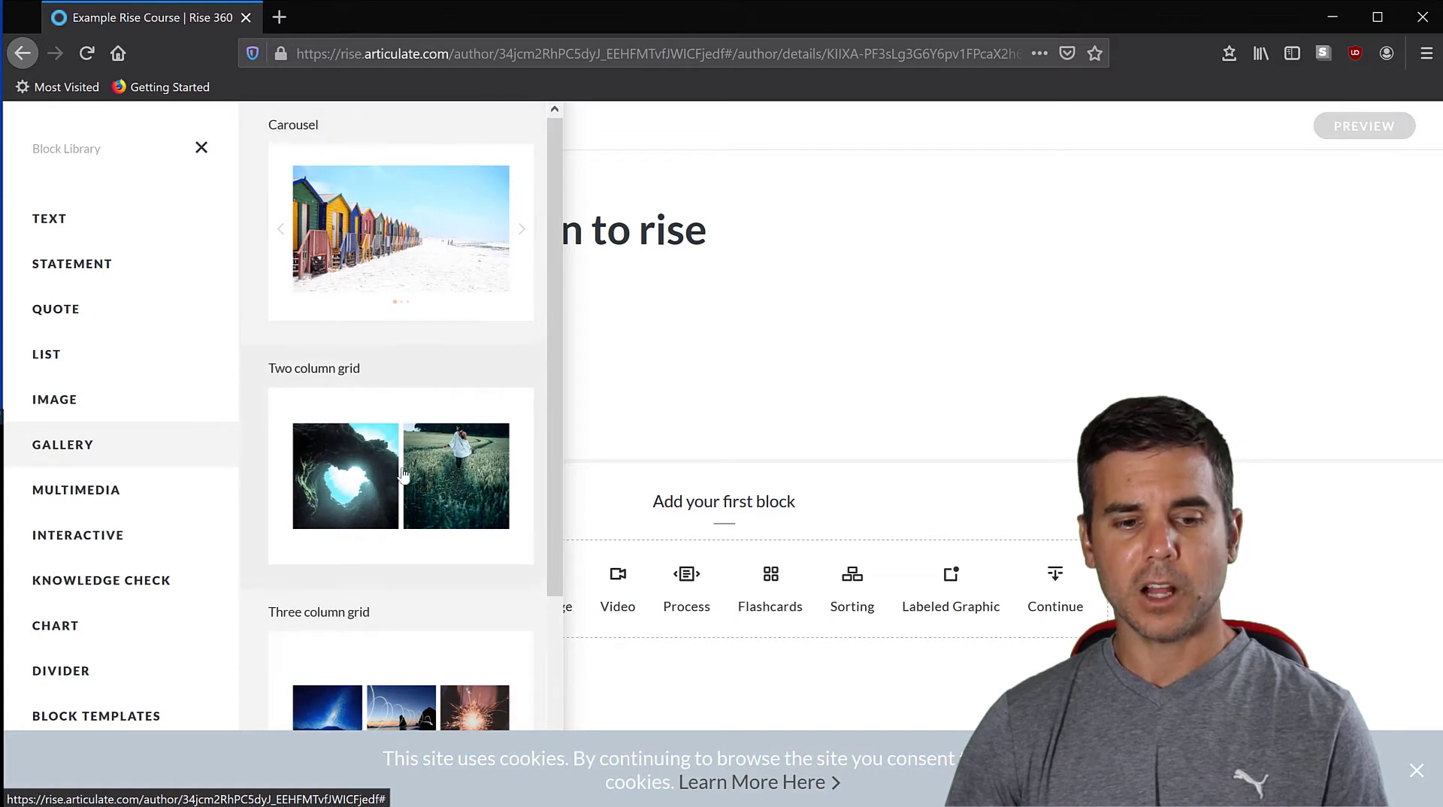
{"action": "scroll", "coordinate": [376, 489], "scroll_direction": "down", "scroll_amount": 3}
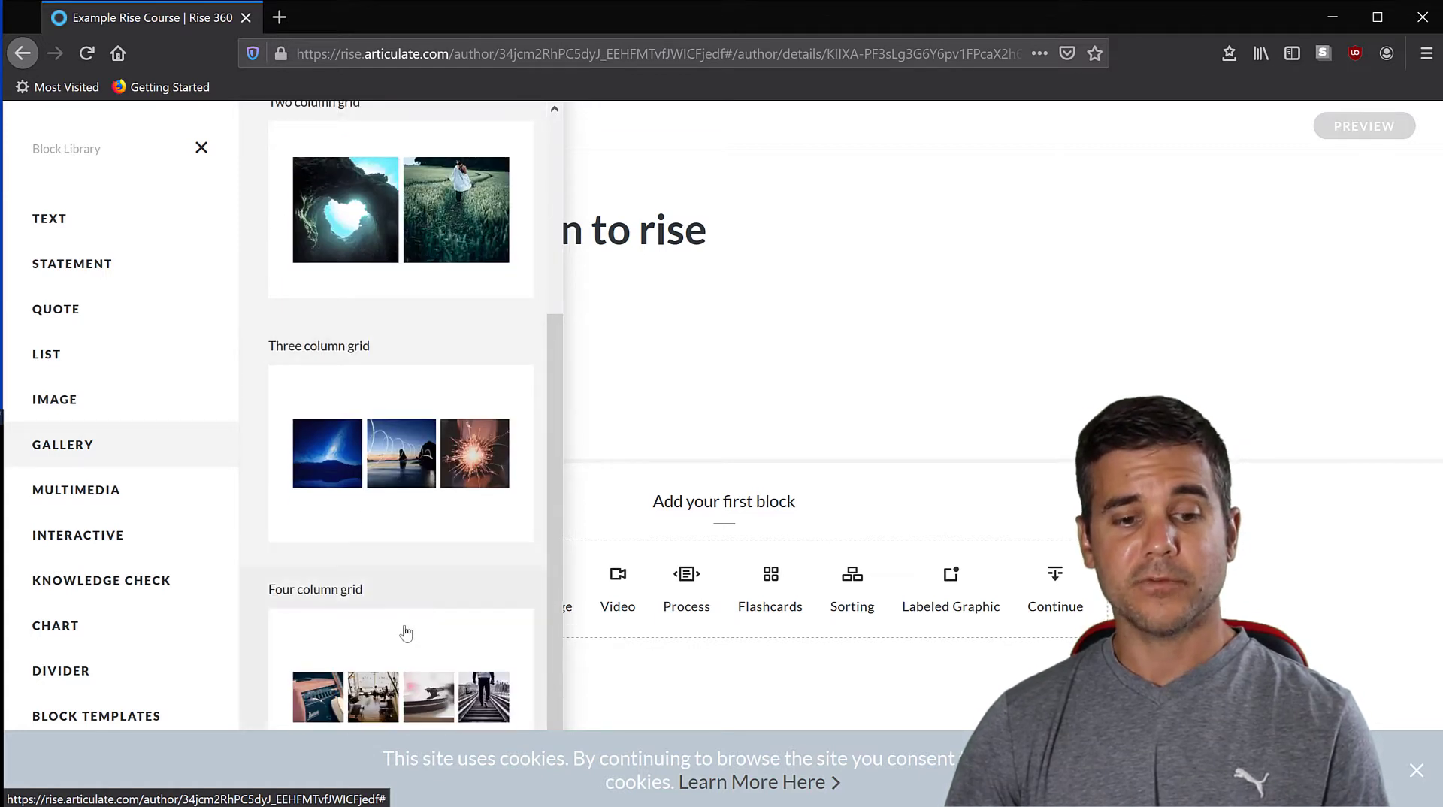
Look through the multimedia blocks, from audio and video to embeds, attachments and code snippets.
{"action": "left_click", "coordinate": [99, 497]}
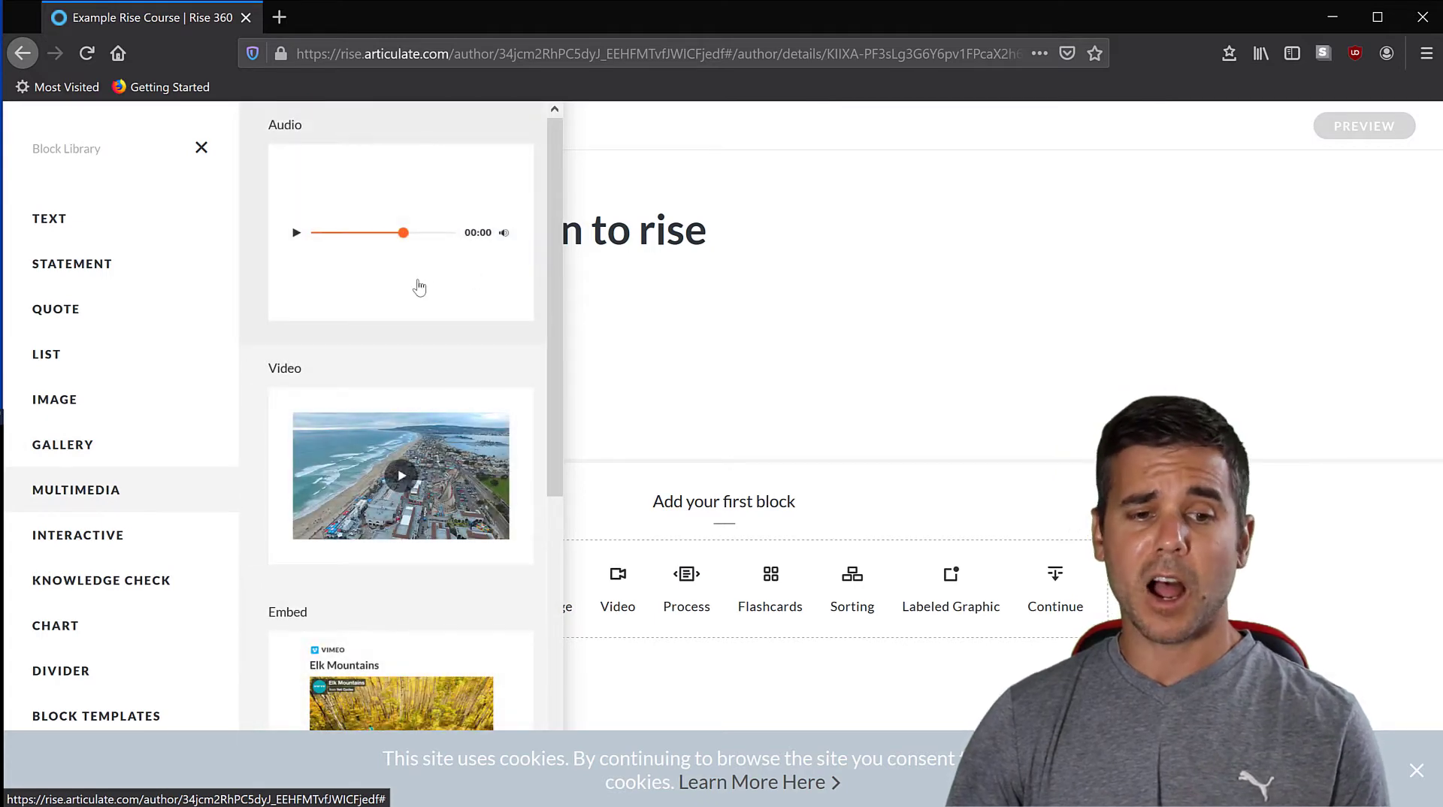
{"action": "scroll", "coordinate": [409, 293], "scroll_direction": "down", "scroll_amount": 3}
{"action": "scroll", "coordinate": [400, 299], "scroll_direction": "down", "scroll_amount": 4}
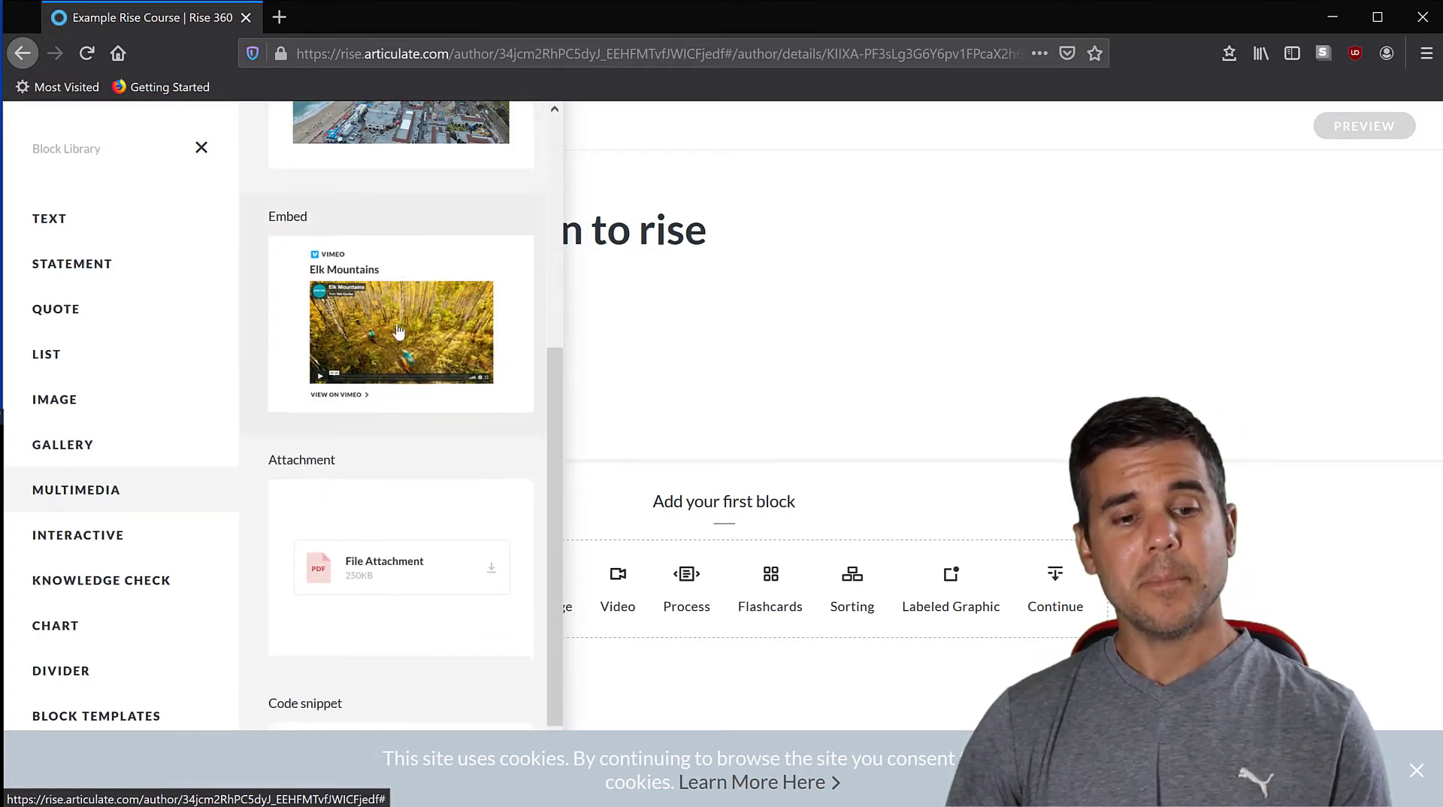
{"action": "scroll", "coordinate": [432, 680], "scroll_direction": "up", "scroll_amount": 7}
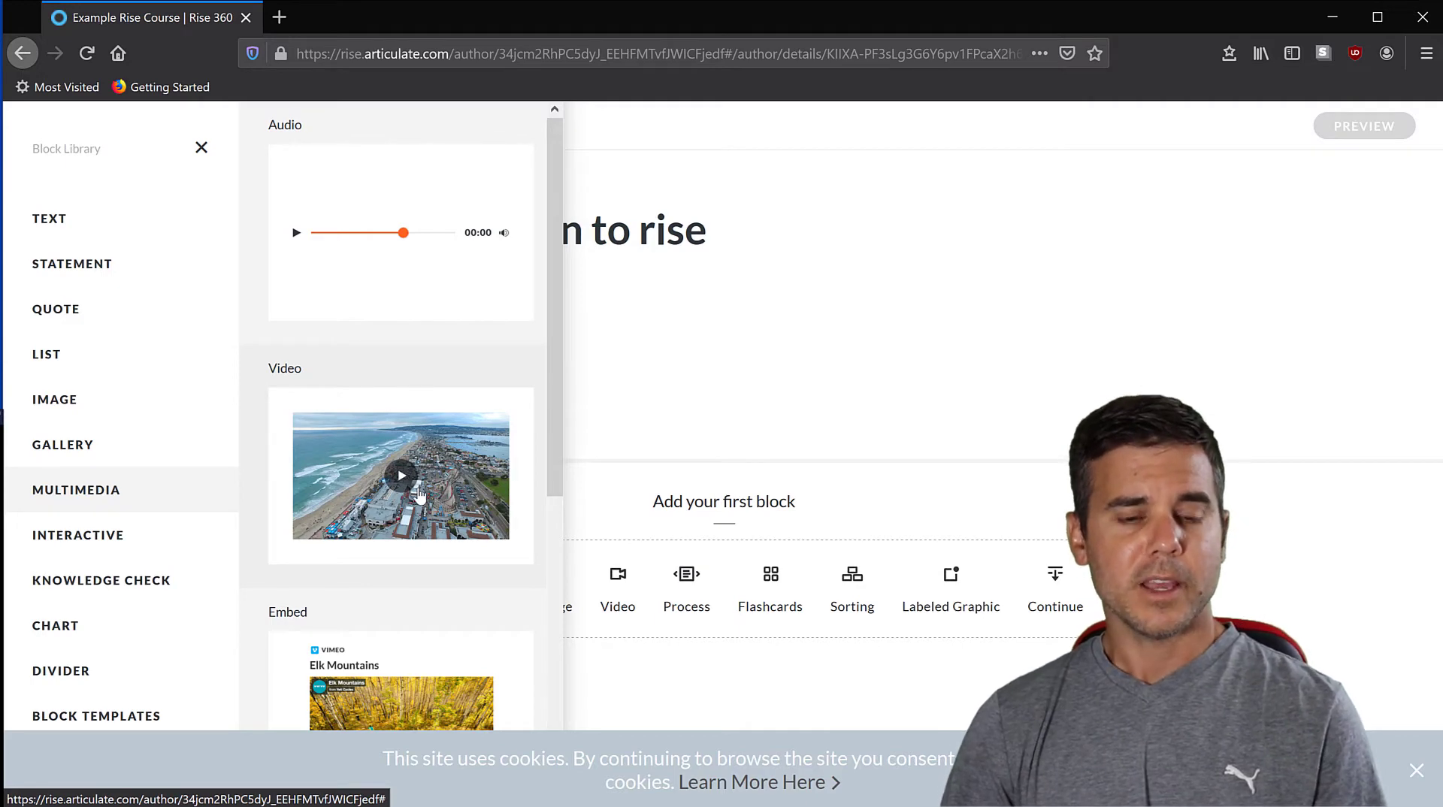
Examine all interactive block types, from accordion and tabs through scenario and flashcards to button stack and Storyline.
{"action": "left_click", "coordinate": [132, 541]}
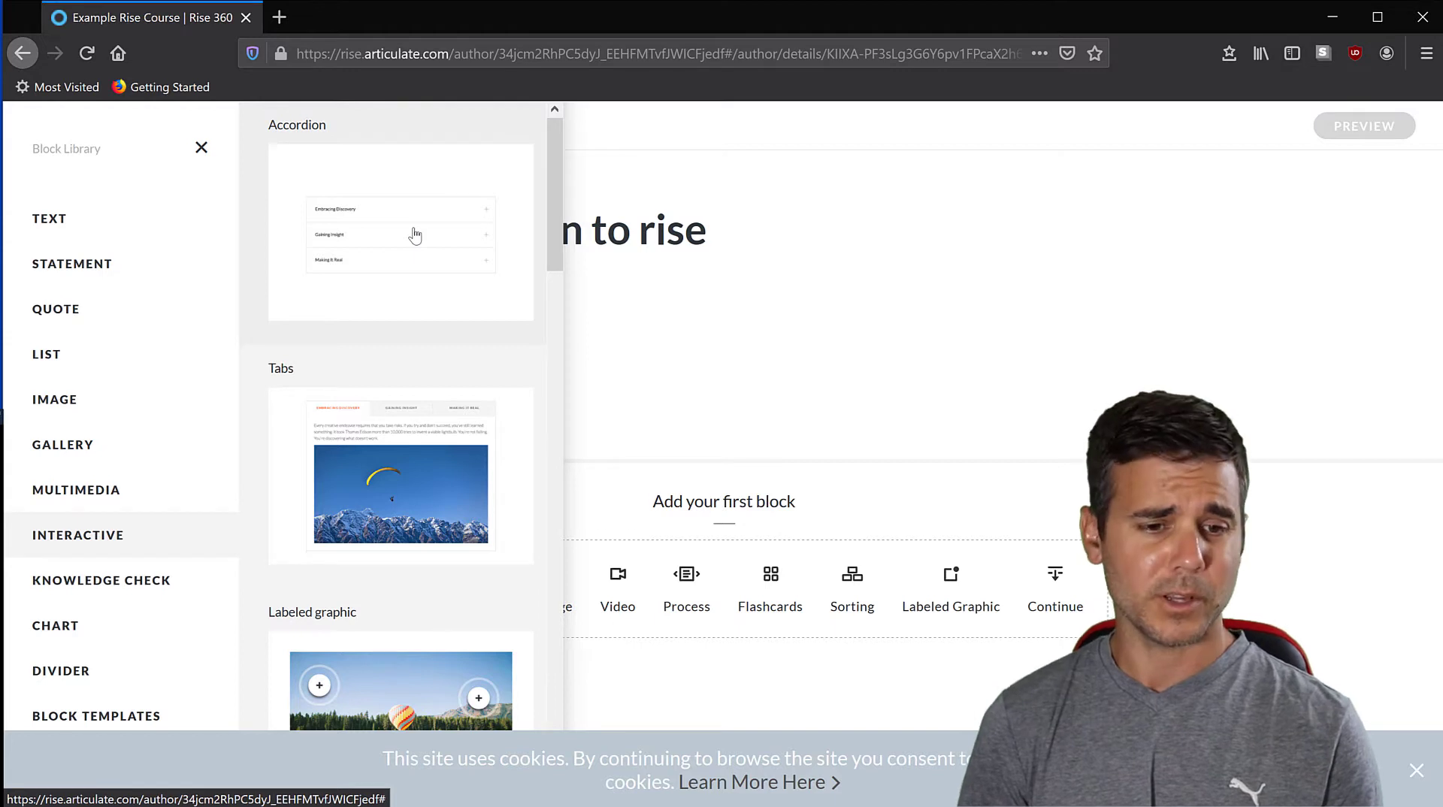
{"action": "scroll", "coordinate": [414, 236], "scroll_direction": "down", "scroll_amount": 3}
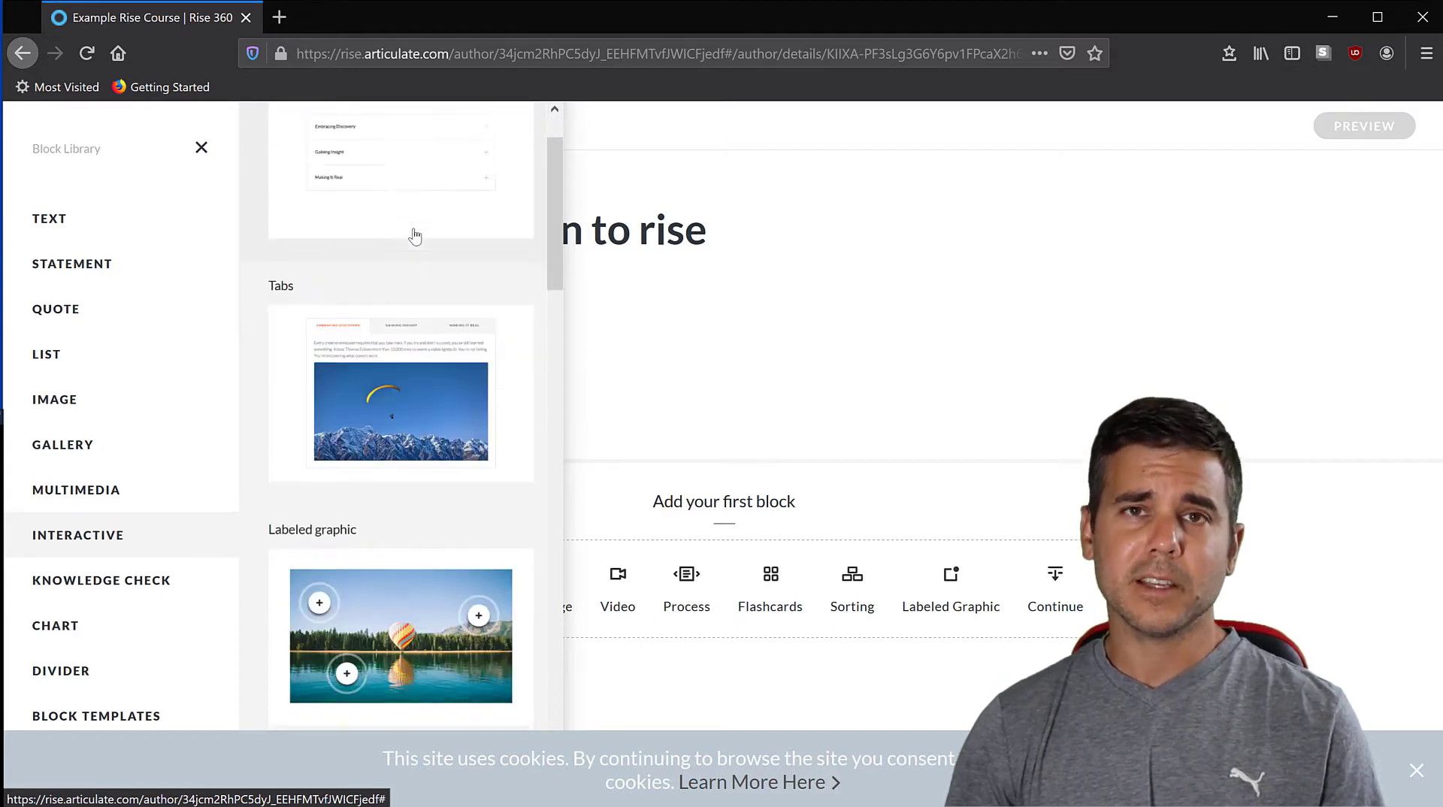
{"action": "scroll", "coordinate": [414, 236], "scroll_direction": "up", "scroll_amount": 3}
{"action": "scroll", "coordinate": [414, 236], "scroll_direction": "down", "scroll_amount": 5}
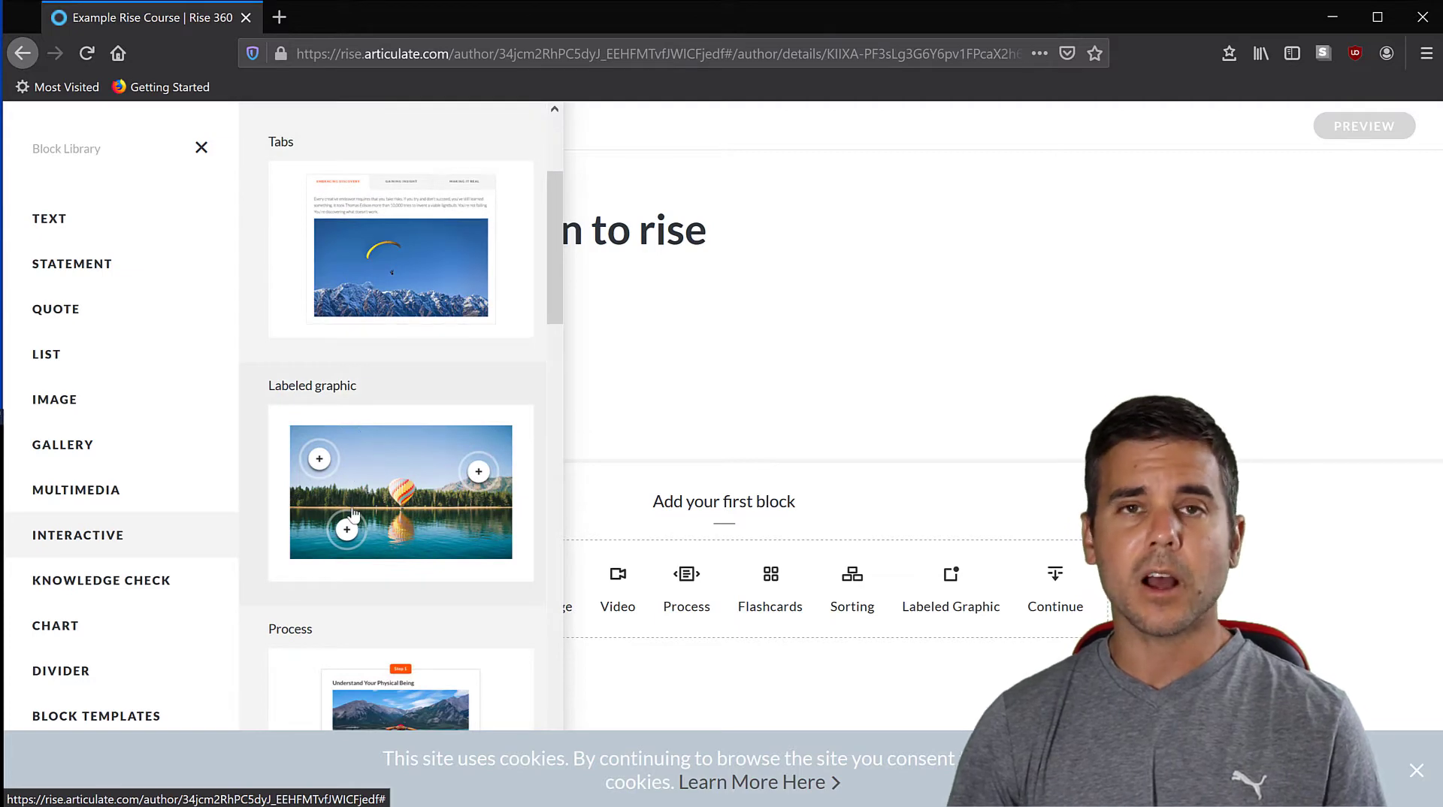
{"action": "scroll", "coordinate": [352, 511], "scroll_direction": "down", "scroll_amount": 8}
{"action": "scroll", "coordinate": [351, 511], "scroll_direction": "down", "scroll_amount": 14}
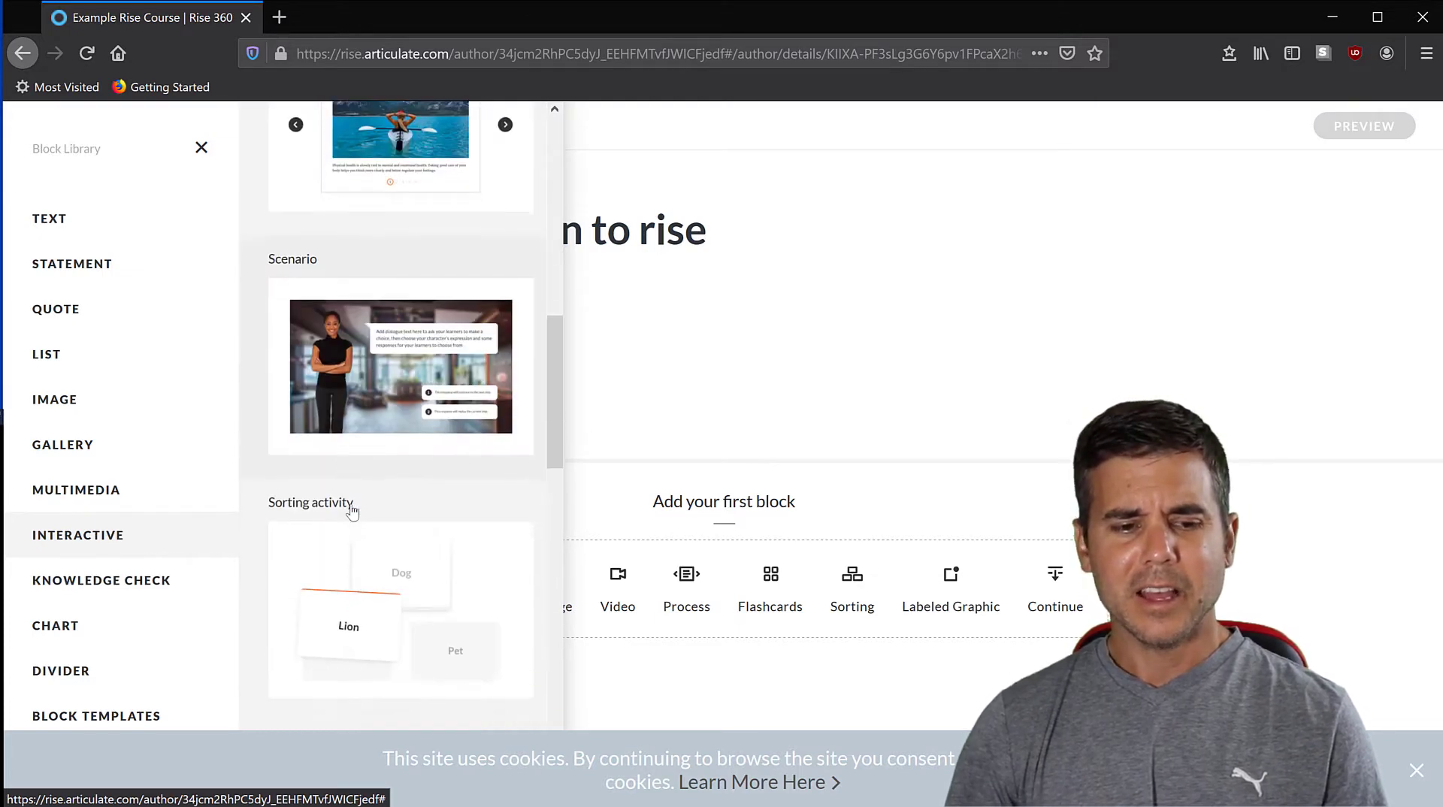
{"action": "scroll", "coordinate": [352, 511], "scroll_direction": "down", "scroll_amount": 12}
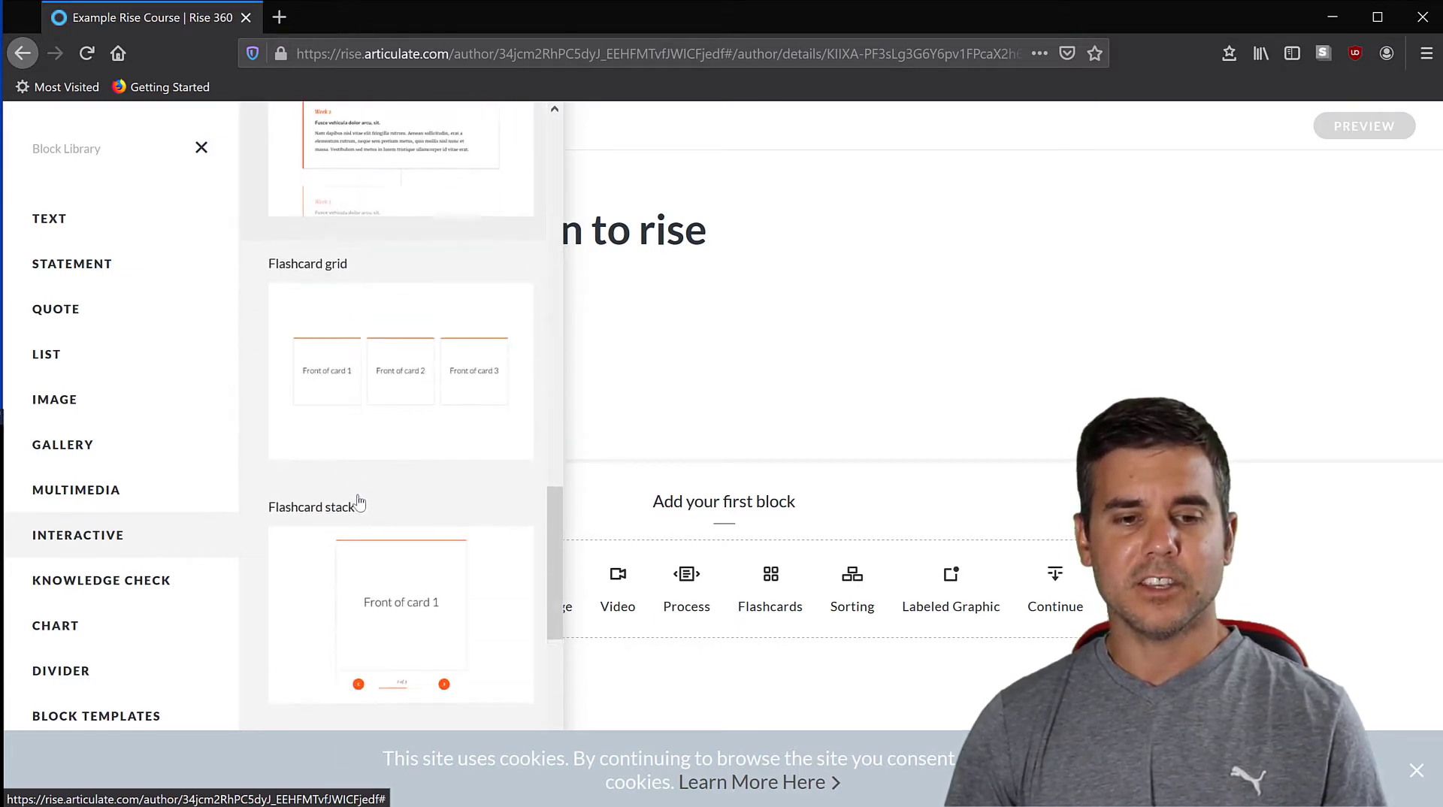
{"action": "scroll", "coordinate": [423, 404], "scroll_direction": "down", "scroll_amount": 5}
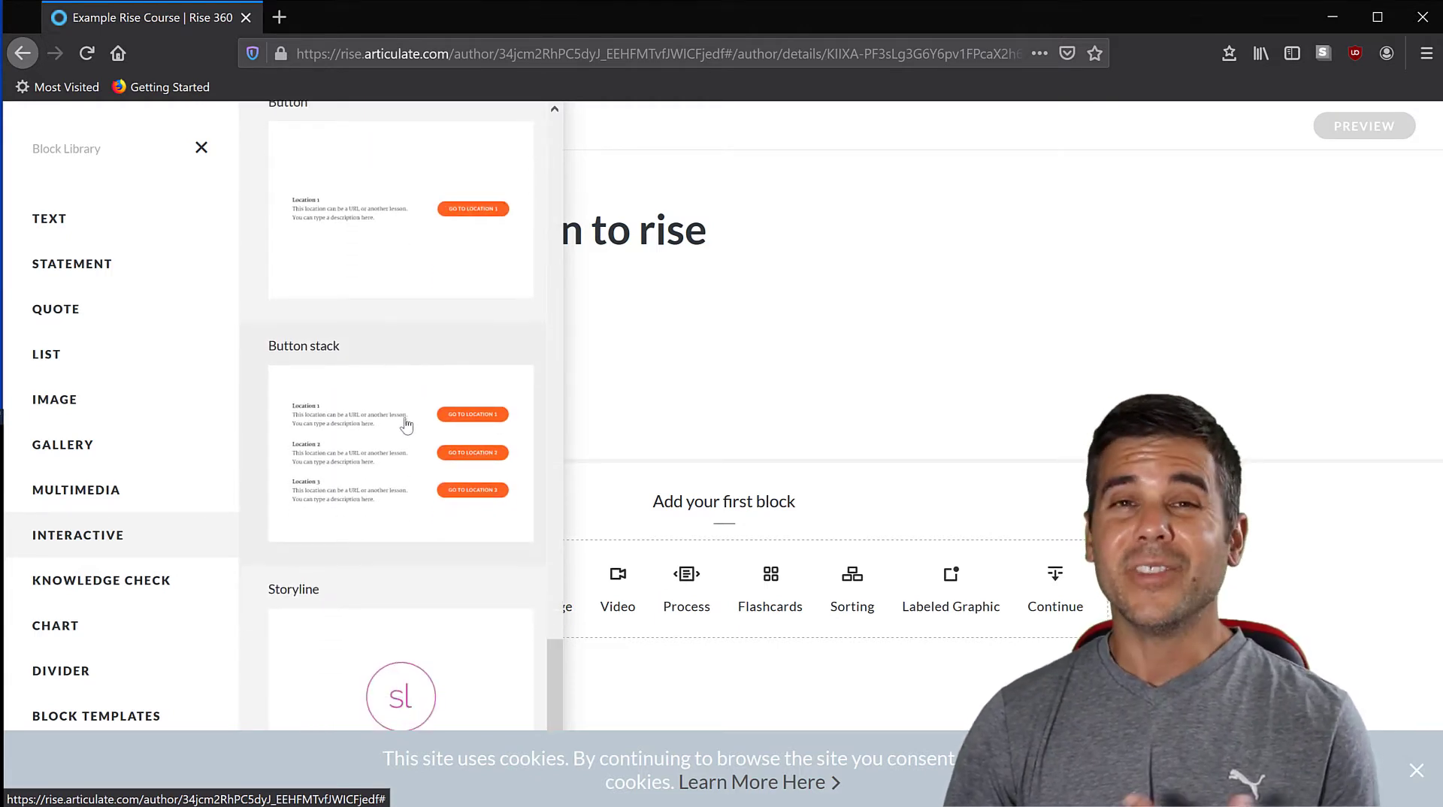
Look through the knowledge check question types and the chart blocks.
{"action": "left_click", "coordinate": [143, 586]}
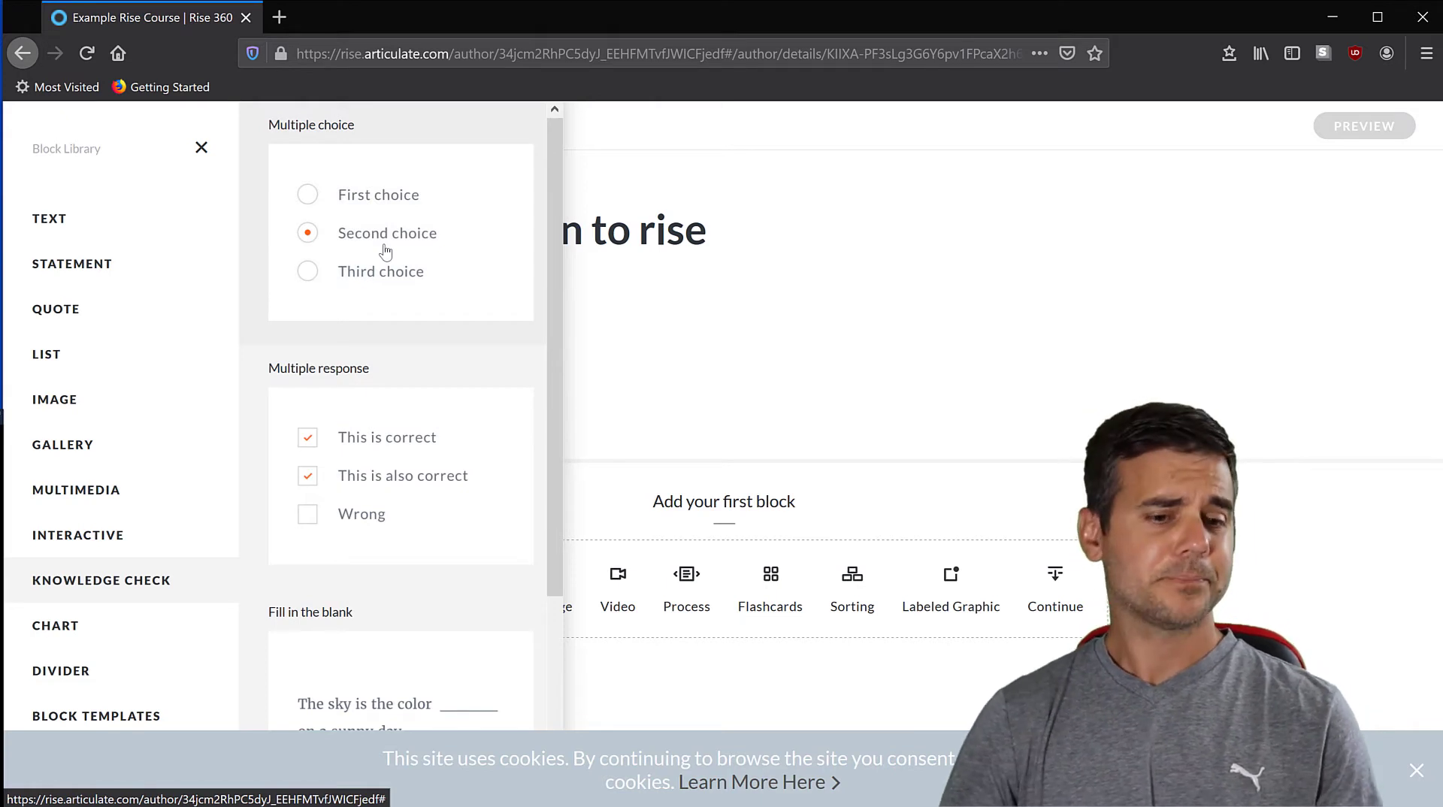
{"action": "scroll", "coordinate": [385, 250], "scroll_direction": "down", "scroll_amount": 4}
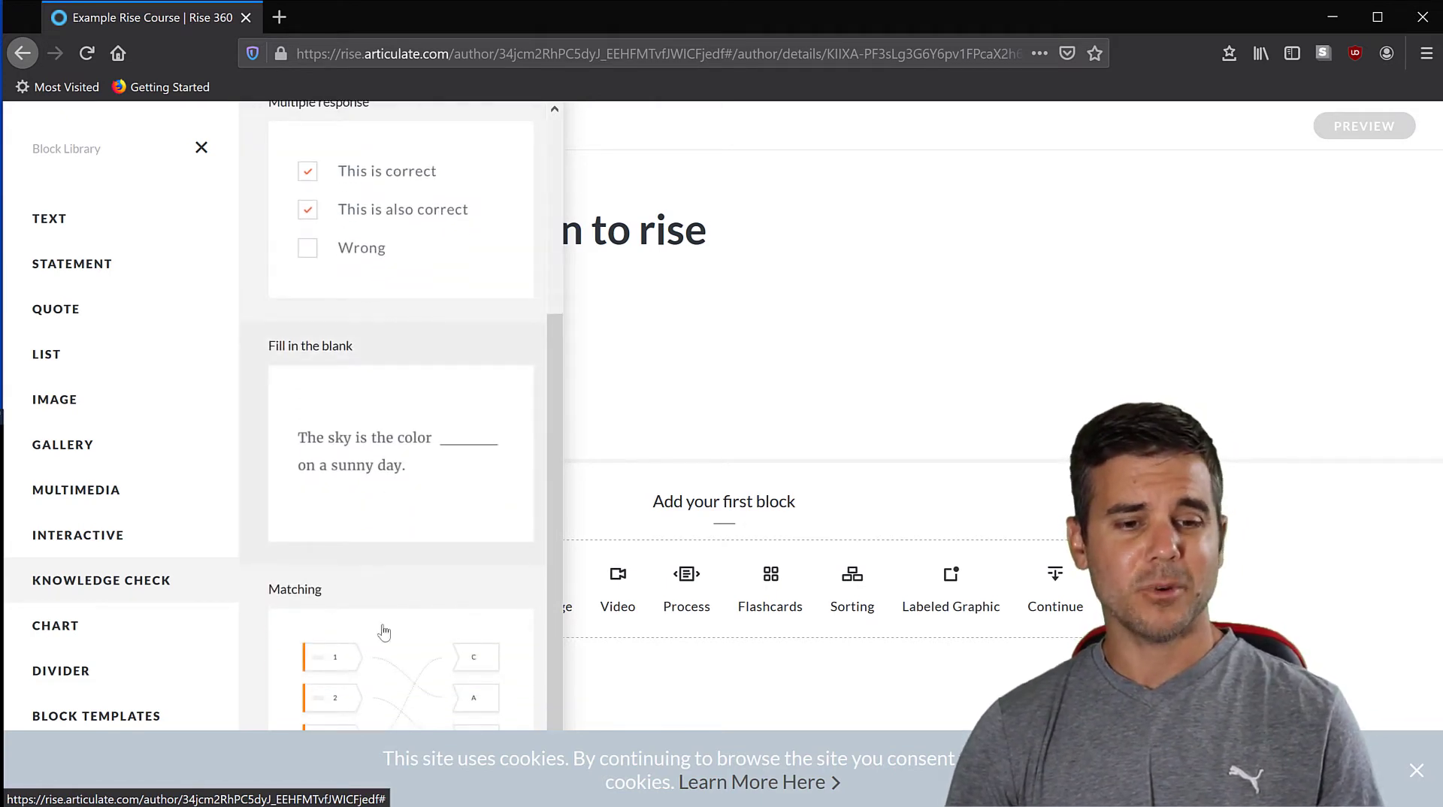
{"action": "scroll", "coordinate": [384, 645], "scroll_direction": "up", "scroll_amount": 4}
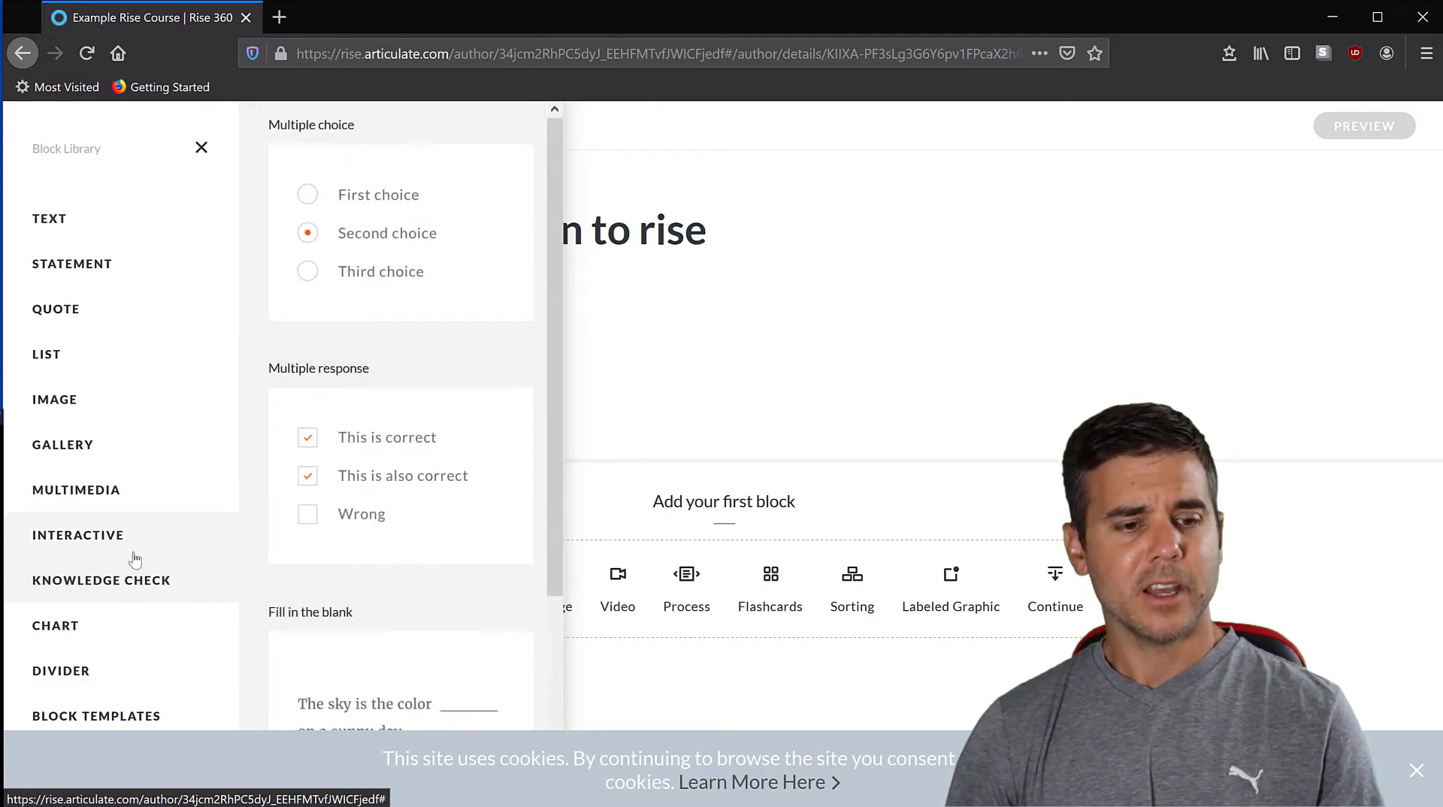
{"action": "left_click", "coordinate": [96, 637]}
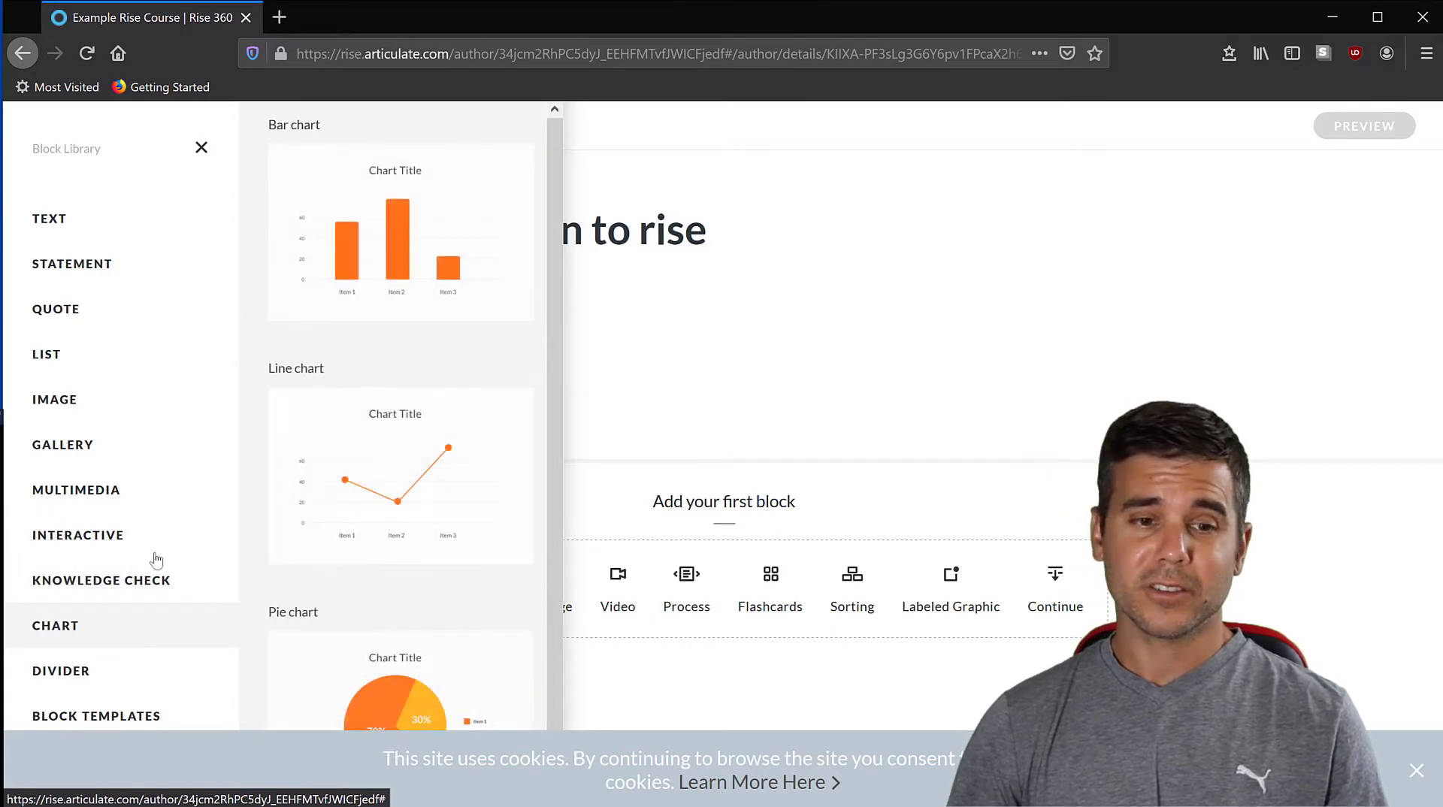
{"action": "scroll", "coordinate": [380, 300], "scroll_direction": "down", "scroll_amount": 1}
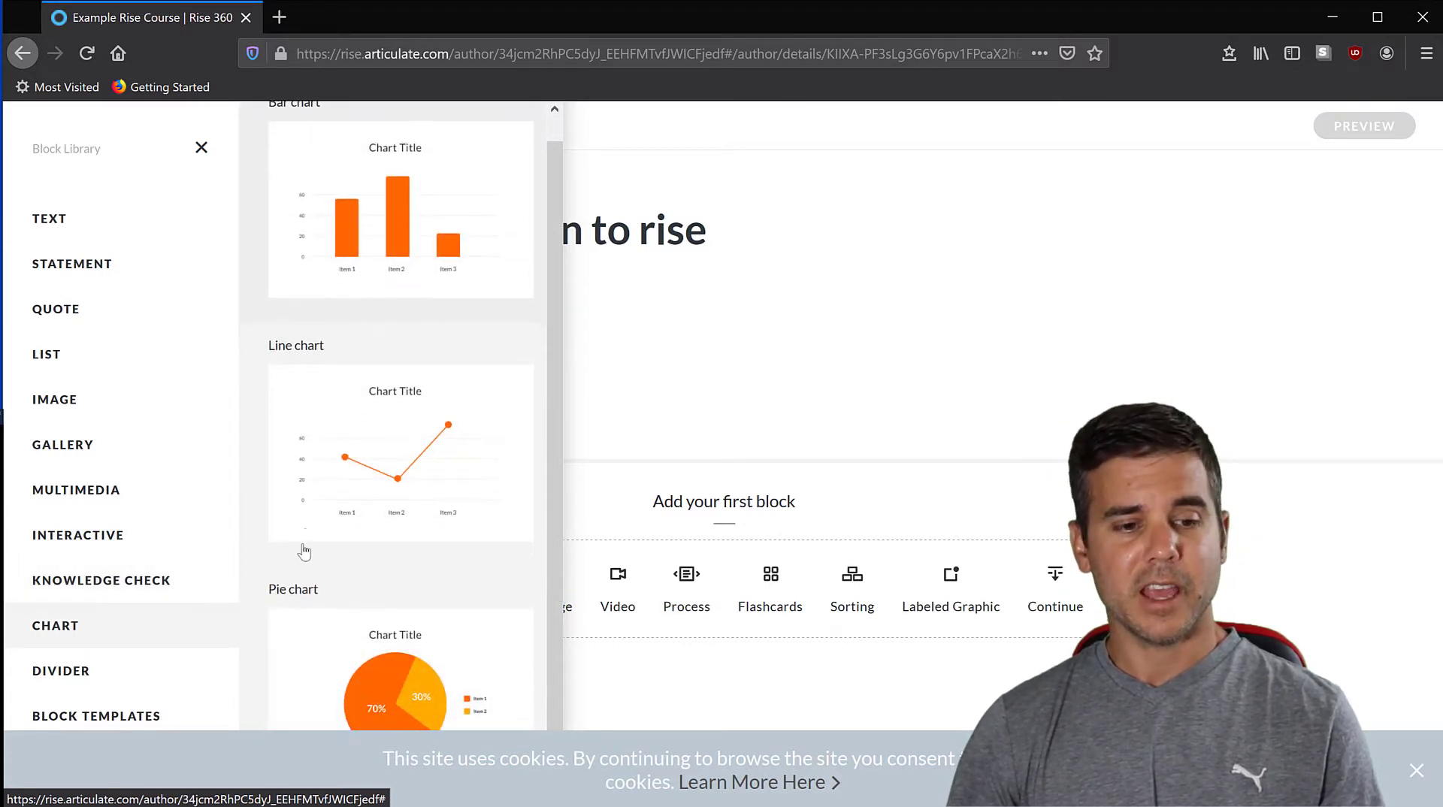
Check the divider blocks and the block templates, and return to the text blocks.
{"action": "left_click", "coordinate": [98, 673]}
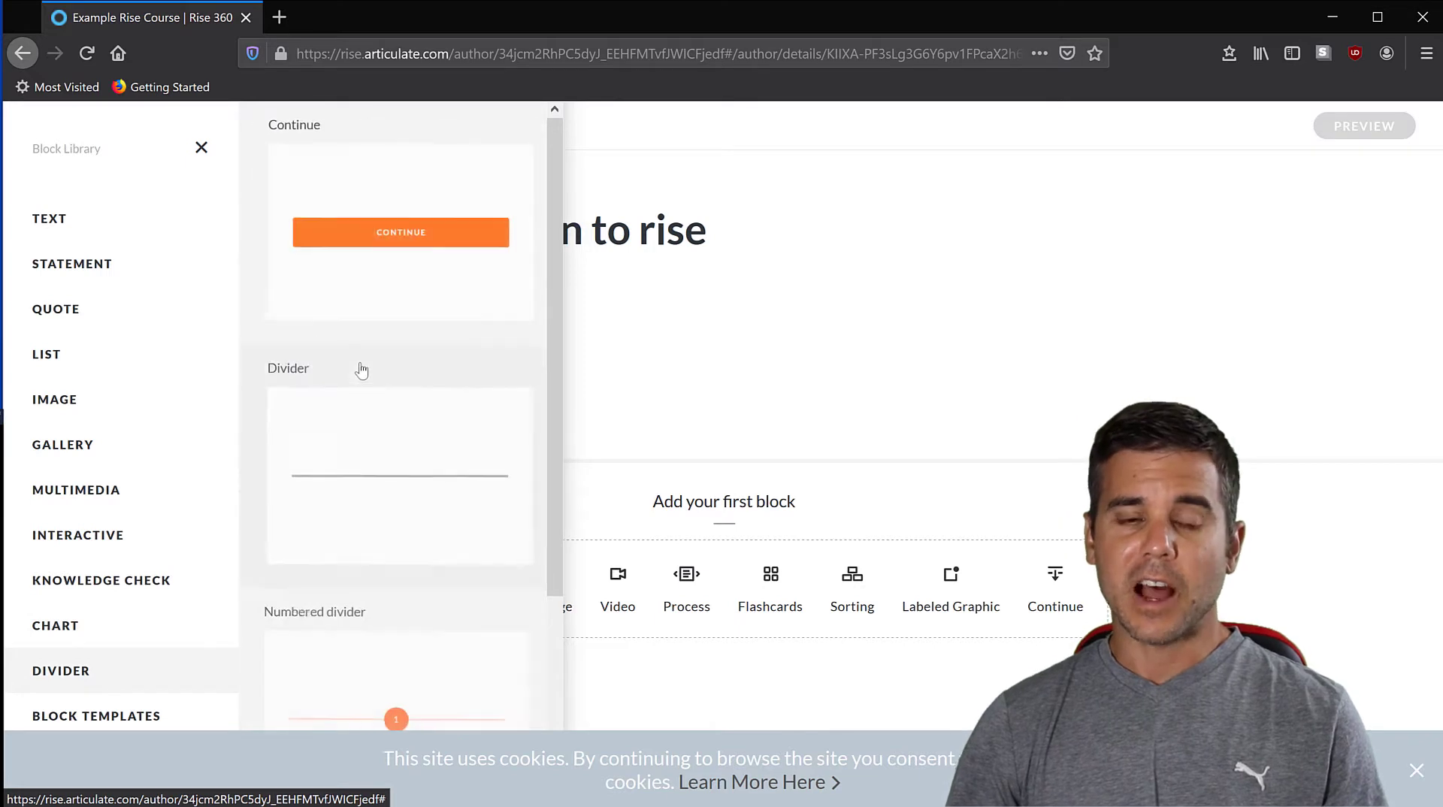
{"action": "scroll", "coordinate": [356, 373], "scroll_direction": "down", "scroll_amount": 3}
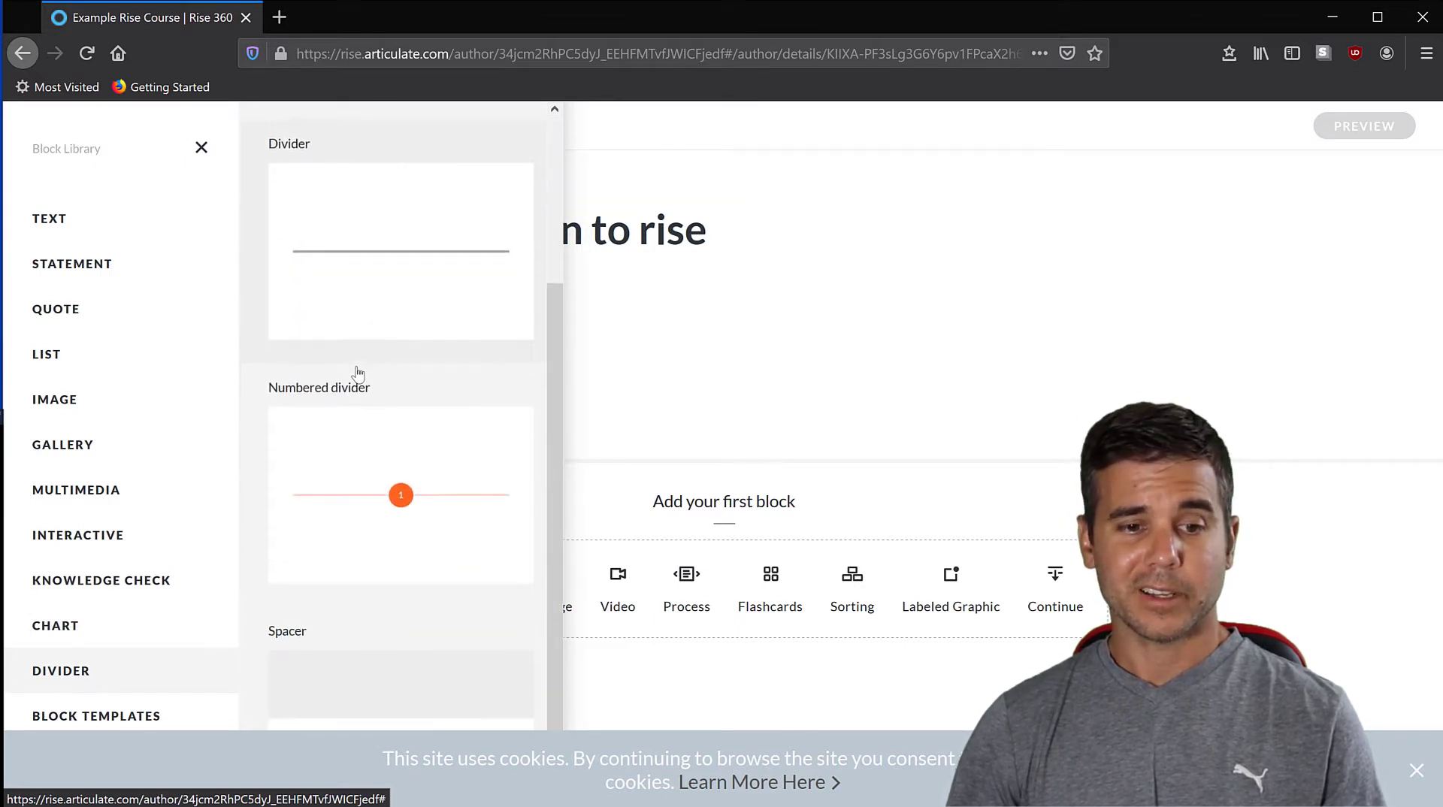
{"action": "scroll", "coordinate": [354, 331], "scroll_direction": "up", "scroll_amount": 3}
{"action": "scroll", "coordinate": [360, 361], "scroll_direction": "down", "scroll_amount": 2}
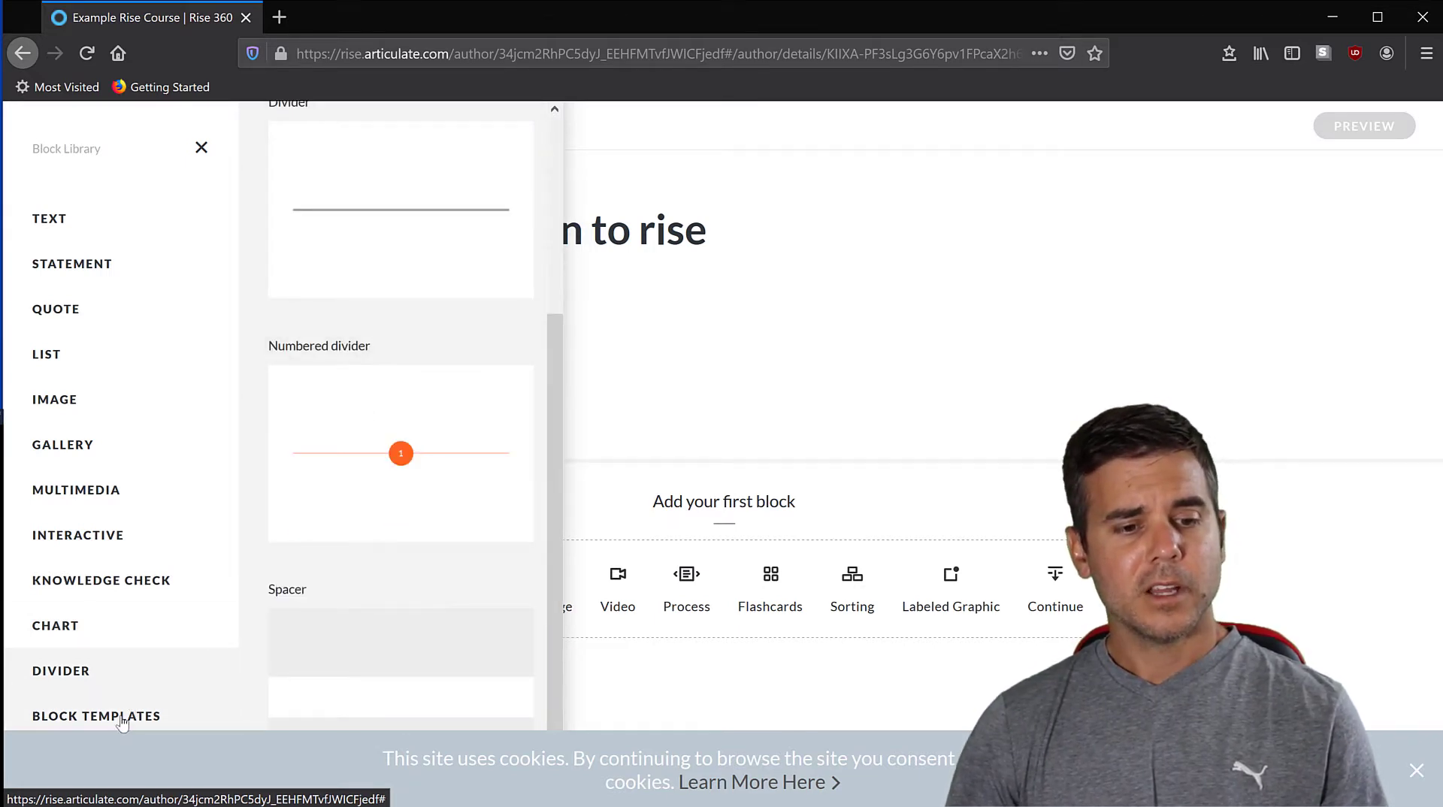
{"action": "left_click", "coordinate": [128, 714]}
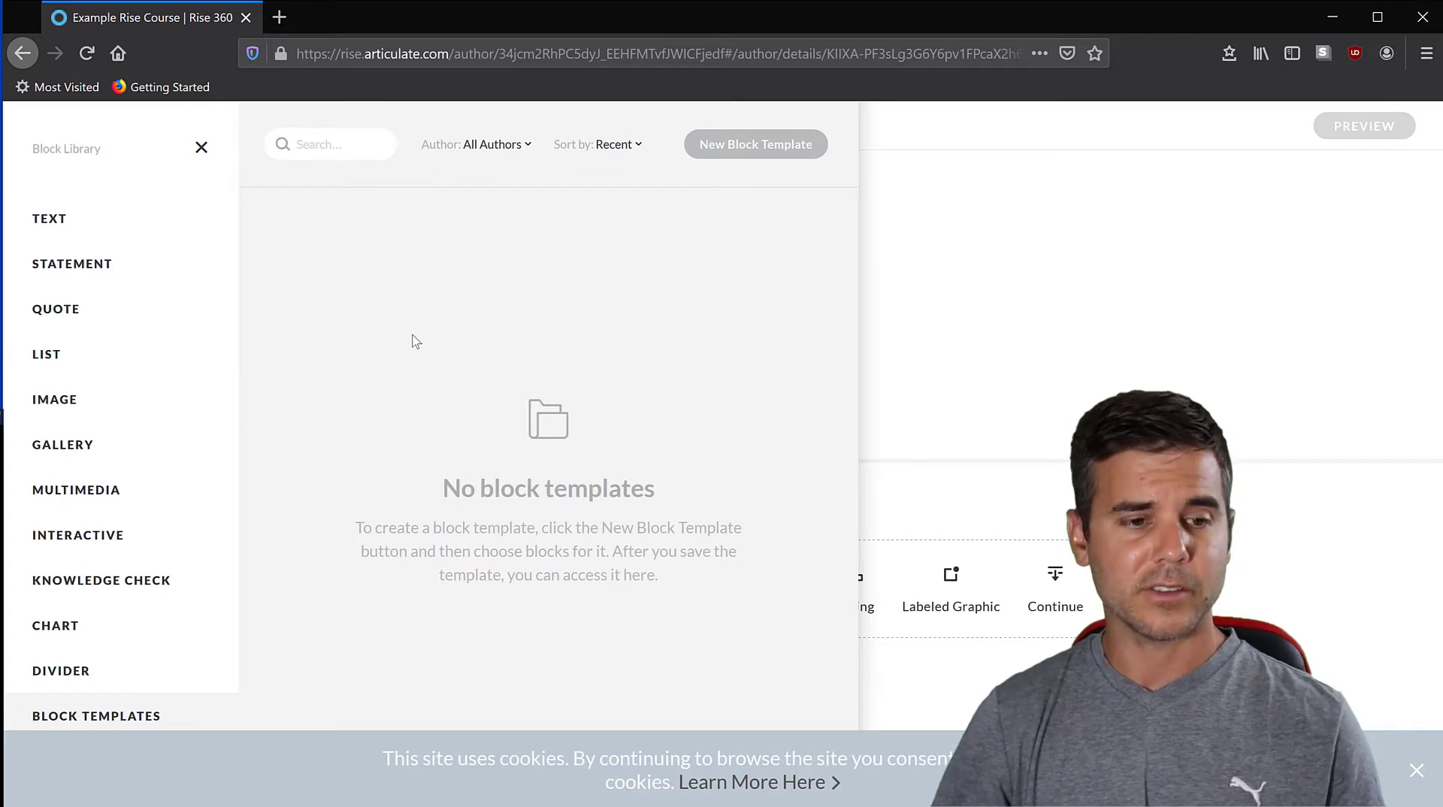
{"action": "left_click", "coordinate": [90, 236]}
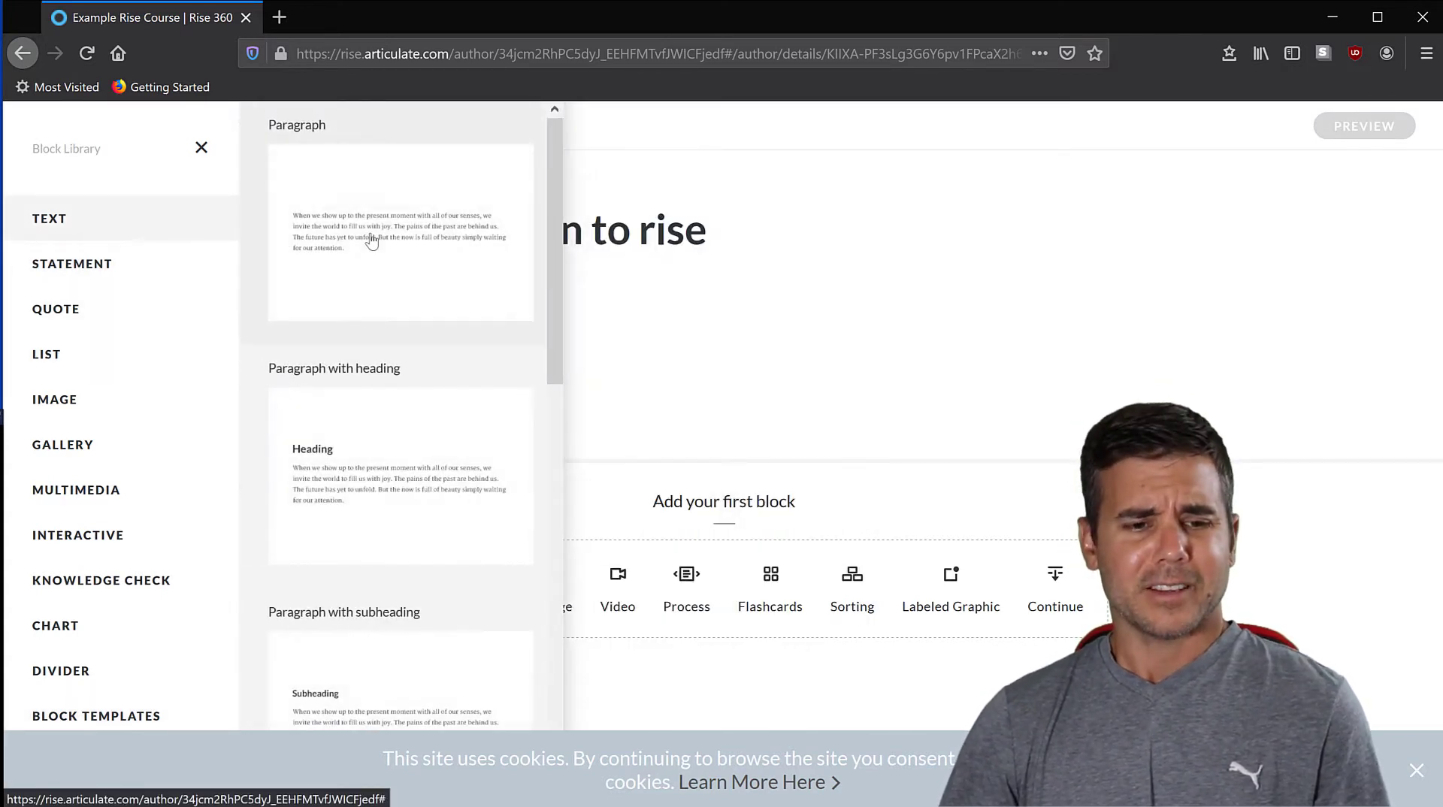
Add a paragraph block to the lesson and replace its placeholder text with "sample text".
{"action": "left_click", "coordinate": [371, 241]}
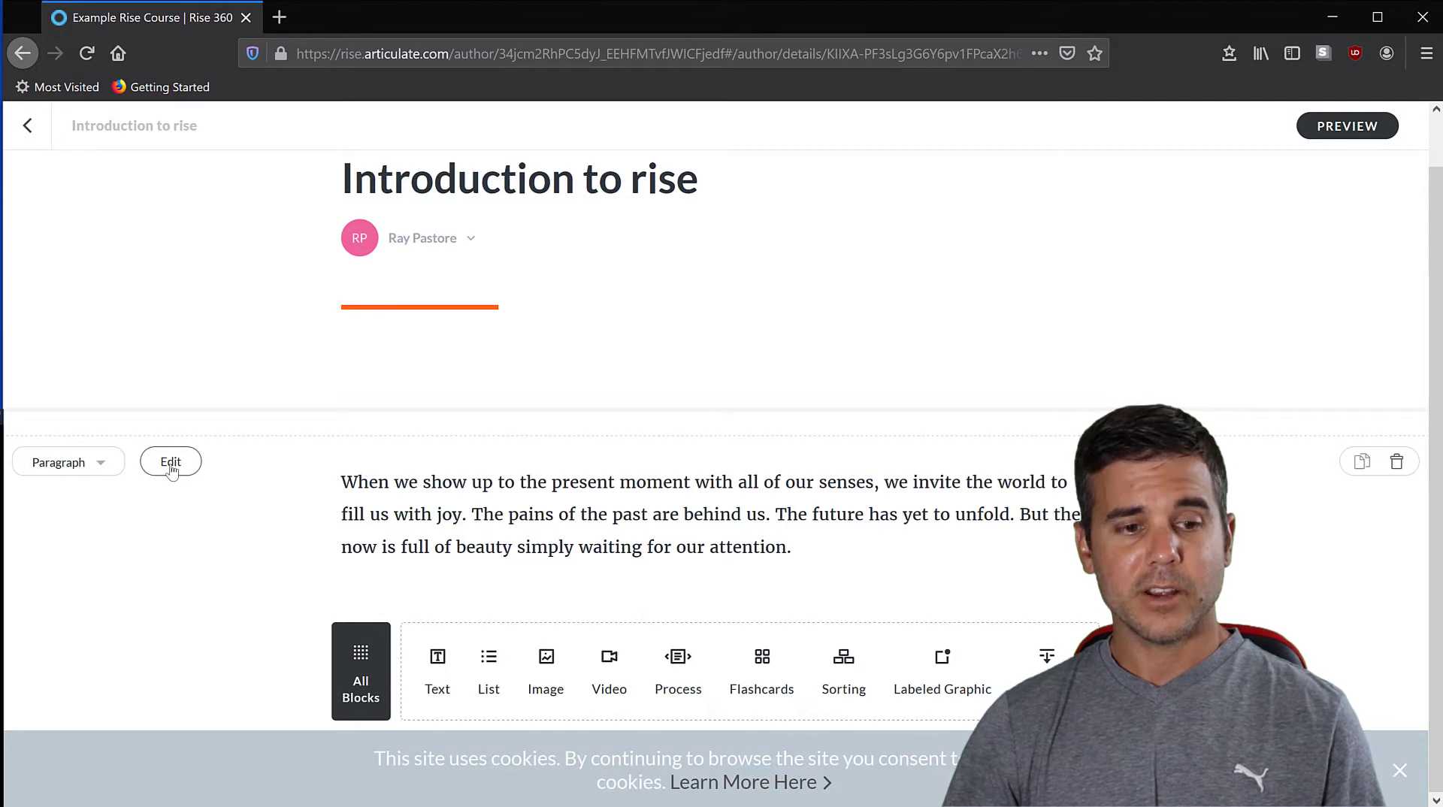
{"action": "left_click", "coordinate": [170, 462]}
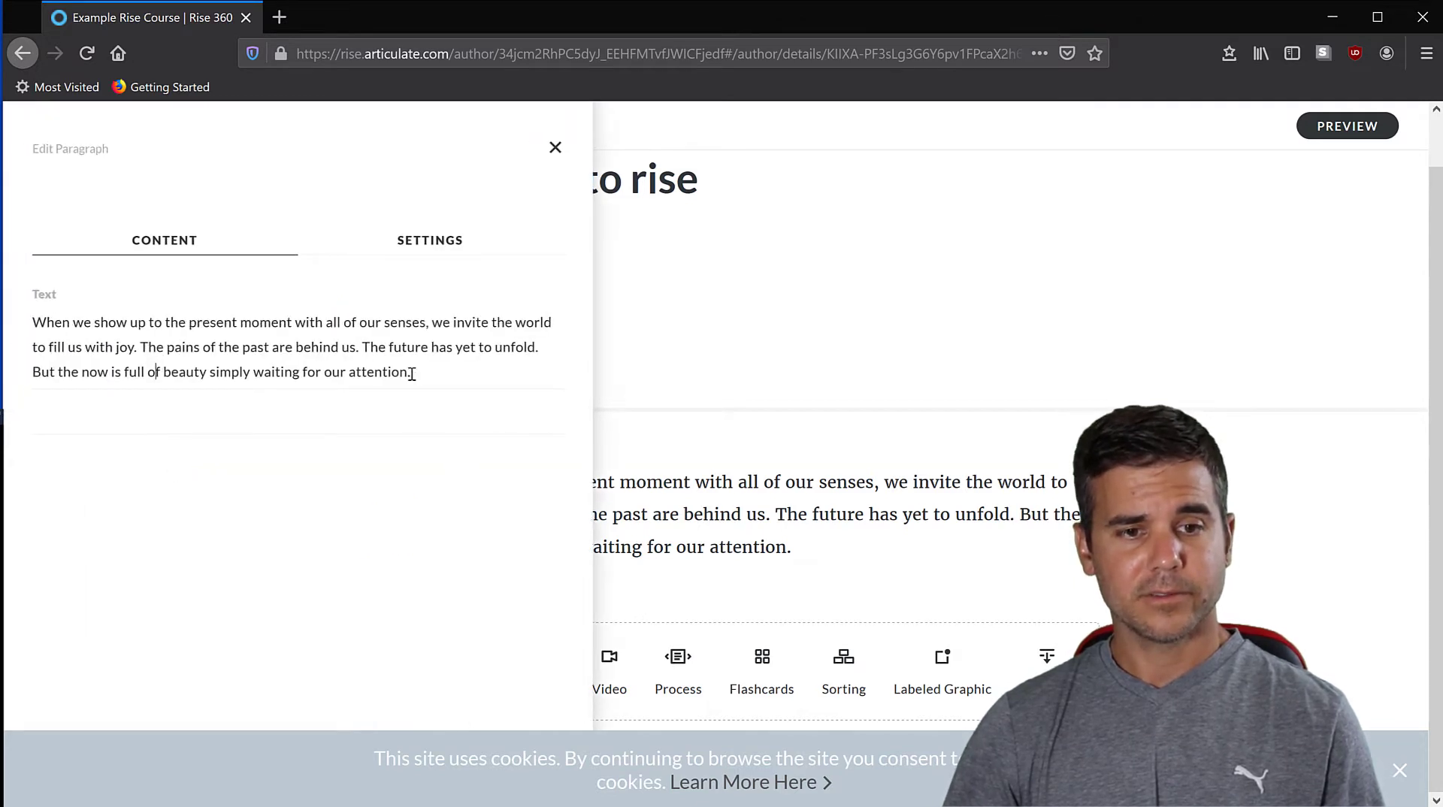
{"action": "left_click_drag", "start_coordinate": [412, 374], "coordinate": [17, 338]}
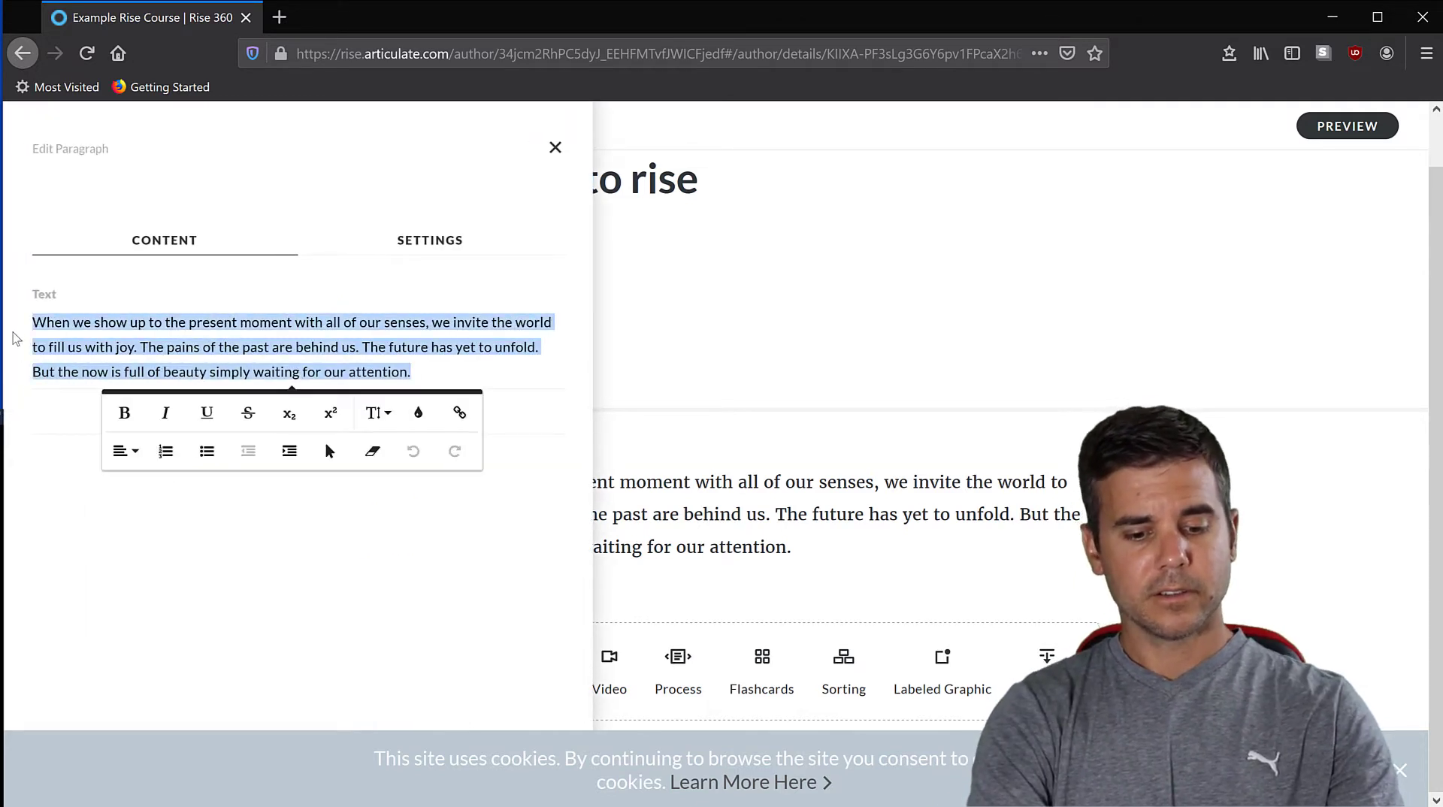
{"action": "type", "text": "sample tes"}
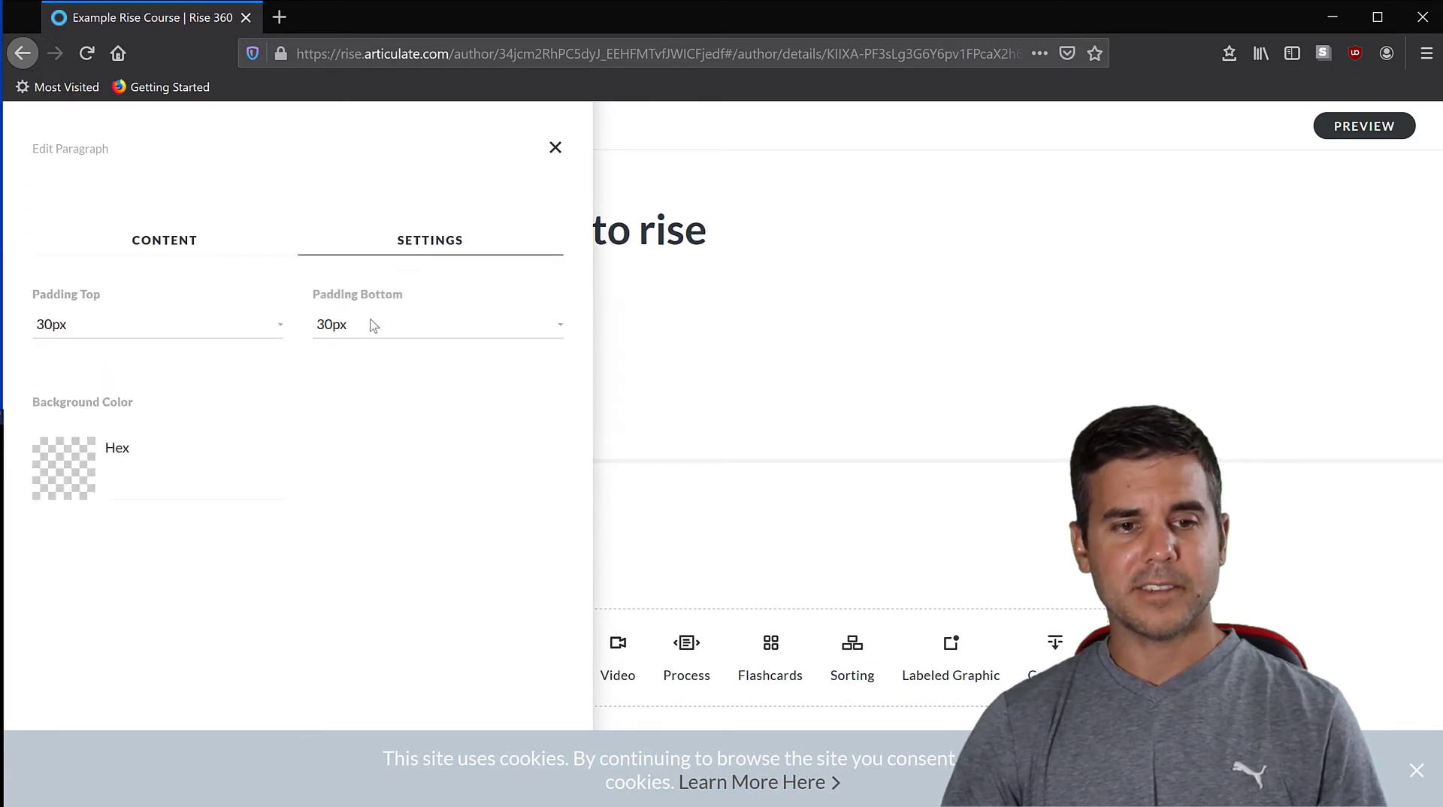
{"action": "left_click", "coordinate": [556, 148]}
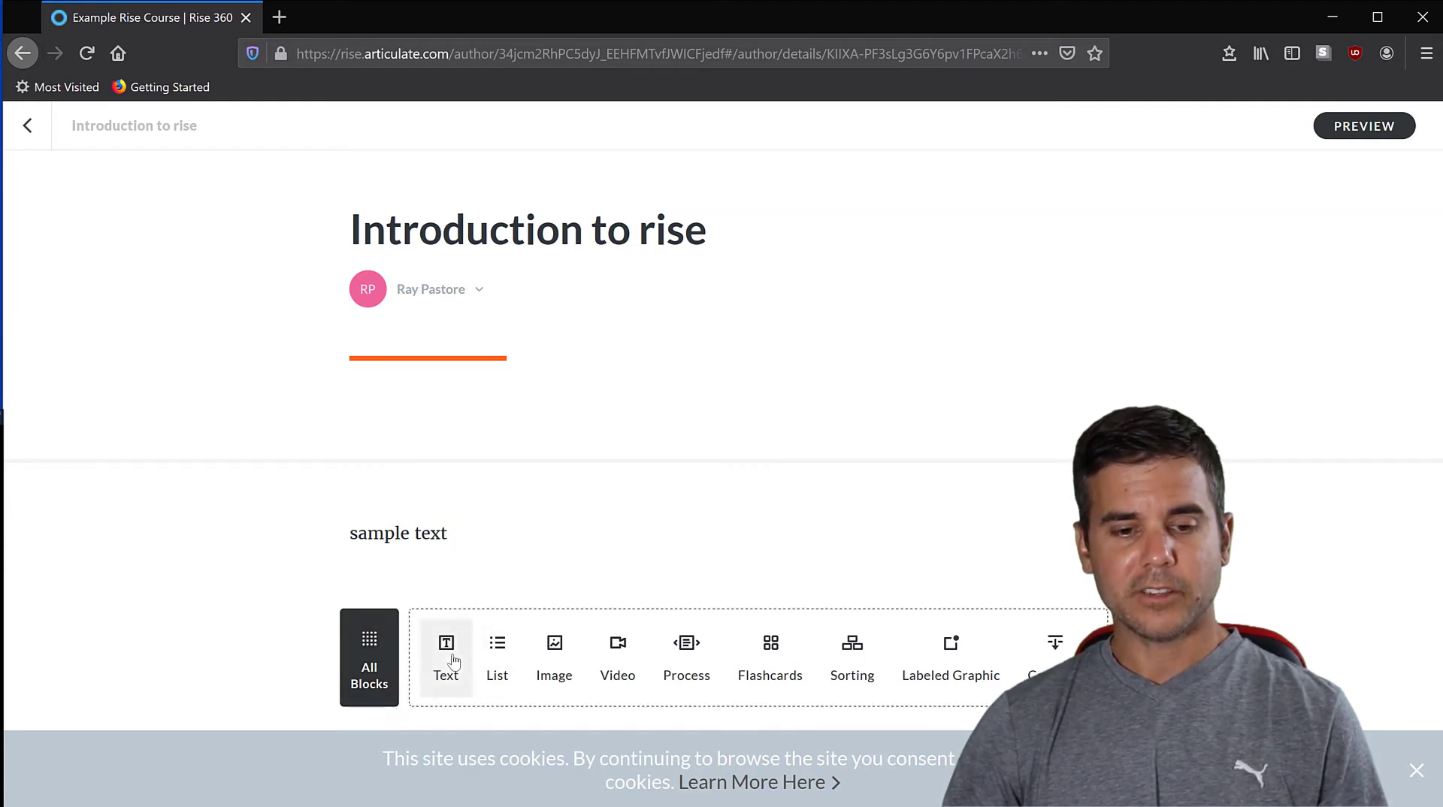
Add a centered image block below the sample text paragraph and look over its placement in the lesson.
{"action": "left_click", "coordinate": [553, 664]}
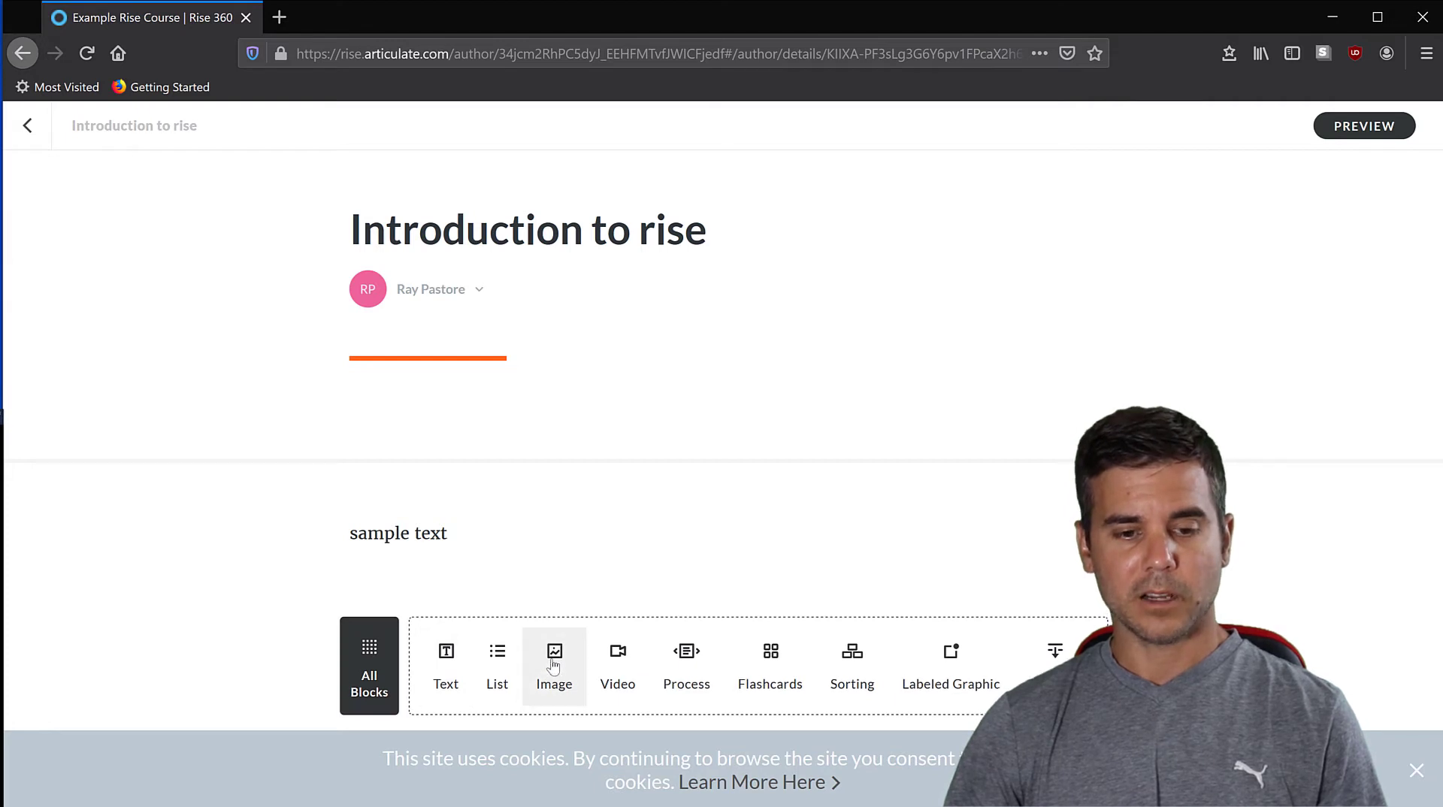
{"action": "scroll", "coordinate": [561, 490], "scroll_direction": "up", "scroll_amount": 5}
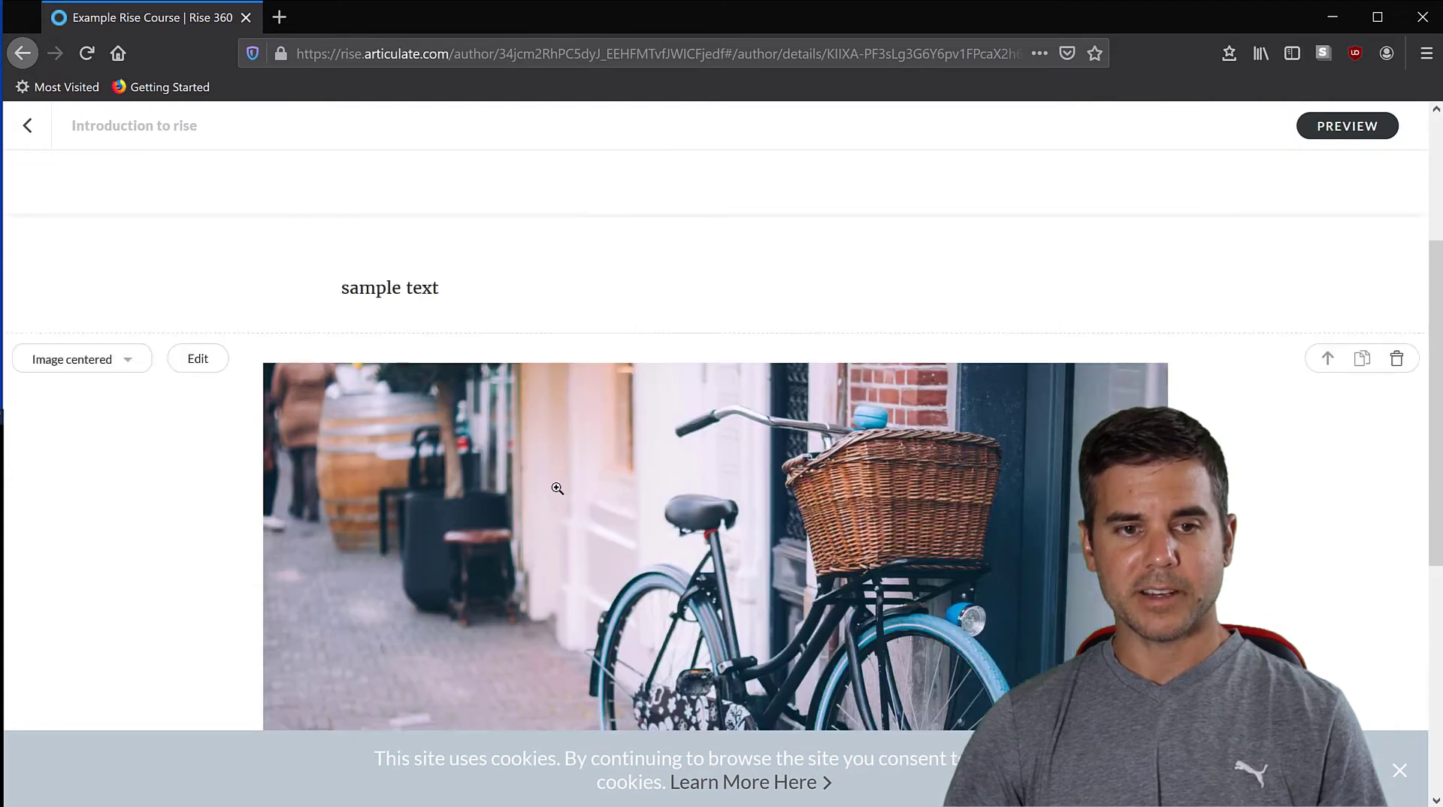
{"action": "scroll", "coordinate": [470, 409], "scroll_direction": "down", "scroll_amount": 3}
{"action": "scroll", "coordinate": [465, 405], "scroll_direction": "down", "scroll_amount": 3}
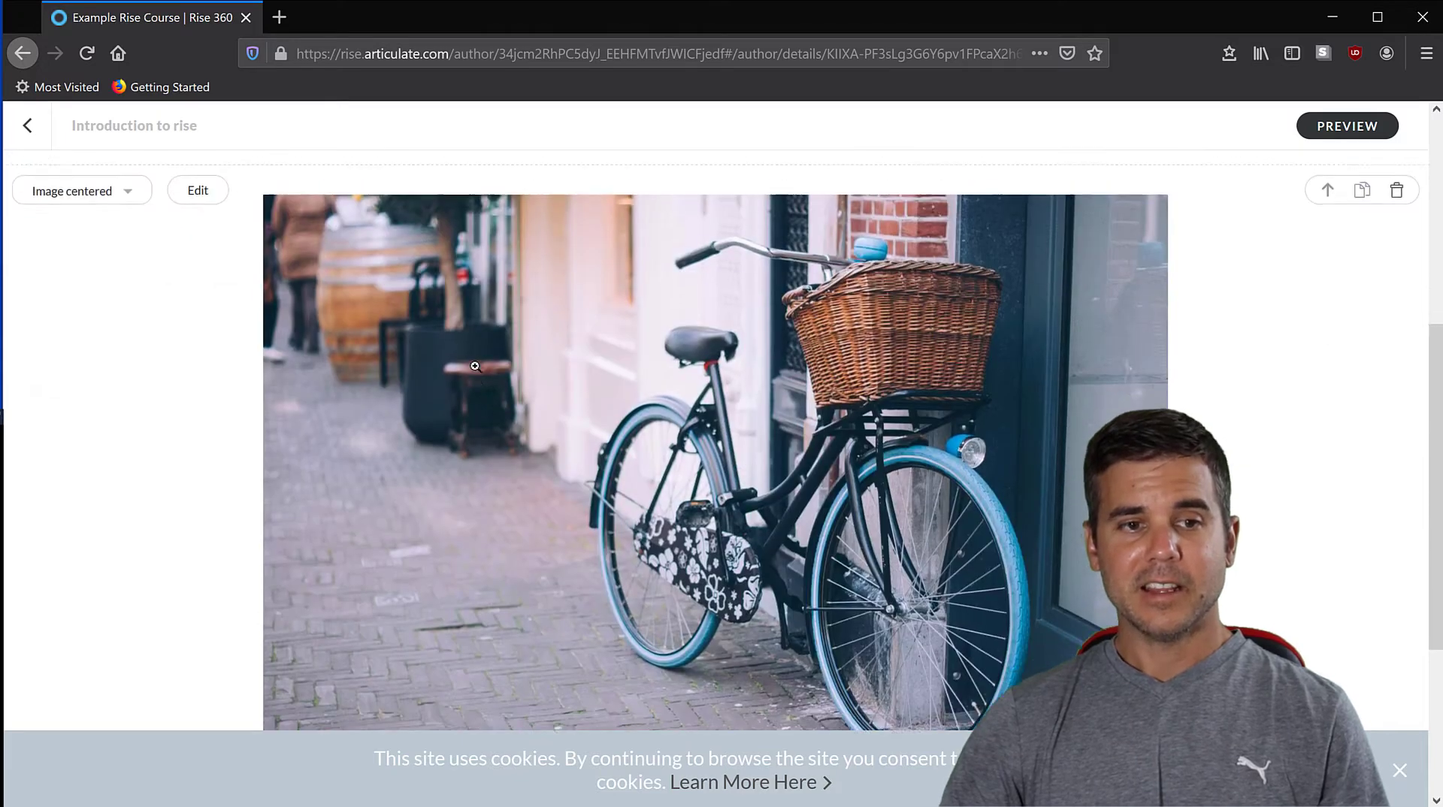
{"action": "scroll", "coordinate": [315, 430], "scroll_direction": "up", "scroll_amount": 4}
{"action": "mouse_move", "coordinate": [304, 427]}
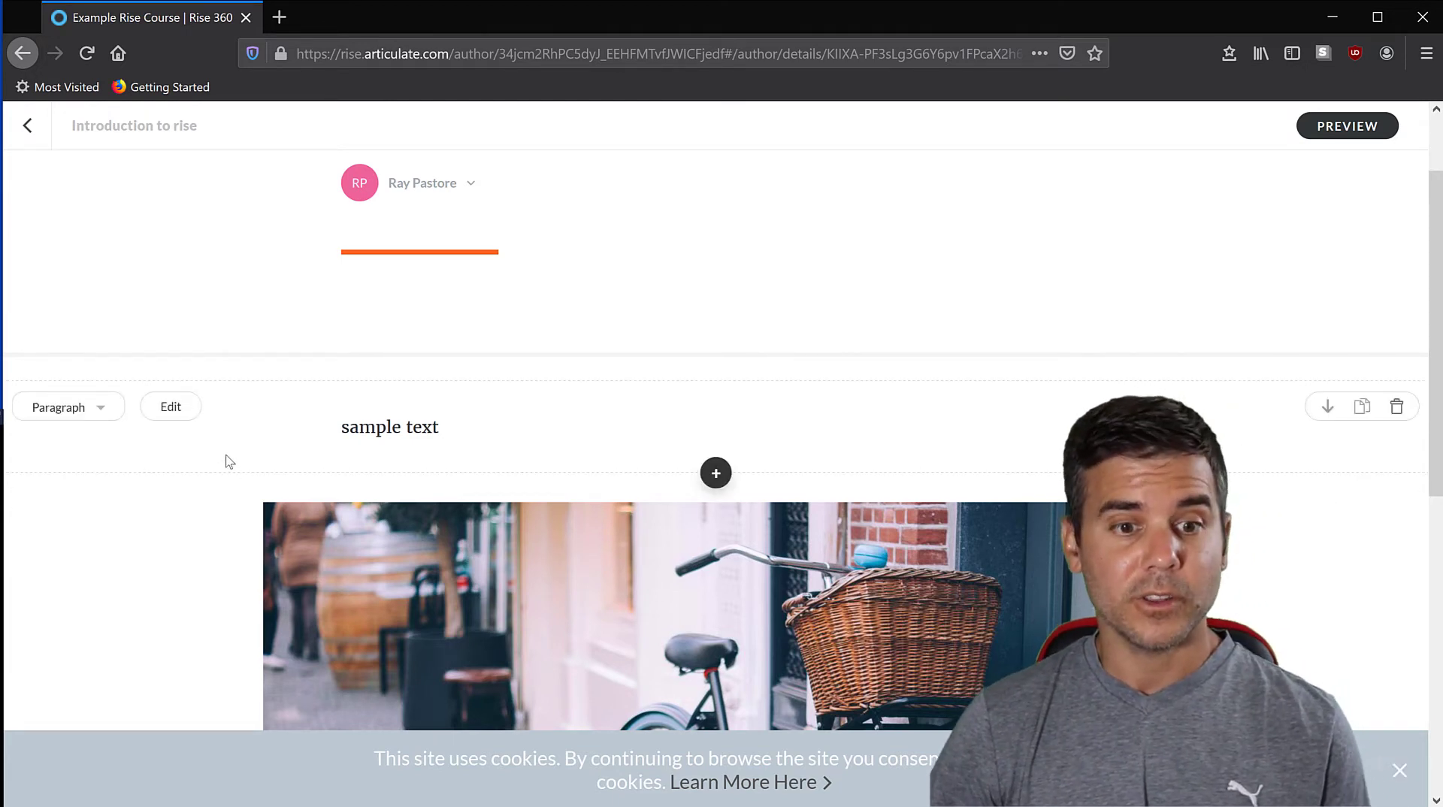
{"action": "mouse_move", "coordinate": [699, 459]}
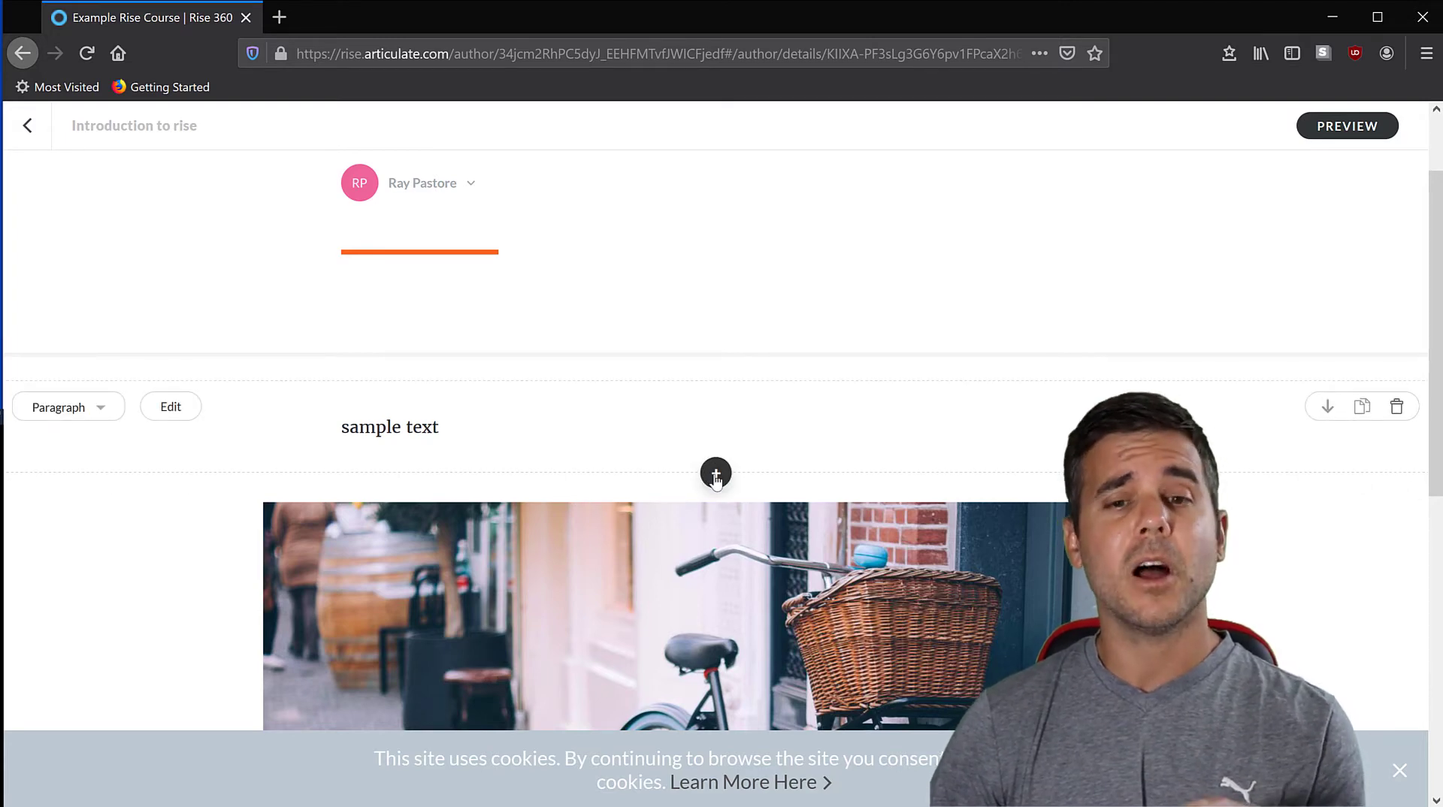
{"action": "scroll", "coordinate": [644, 460], "scroll_direction": "down", "scroll_amount": 4}
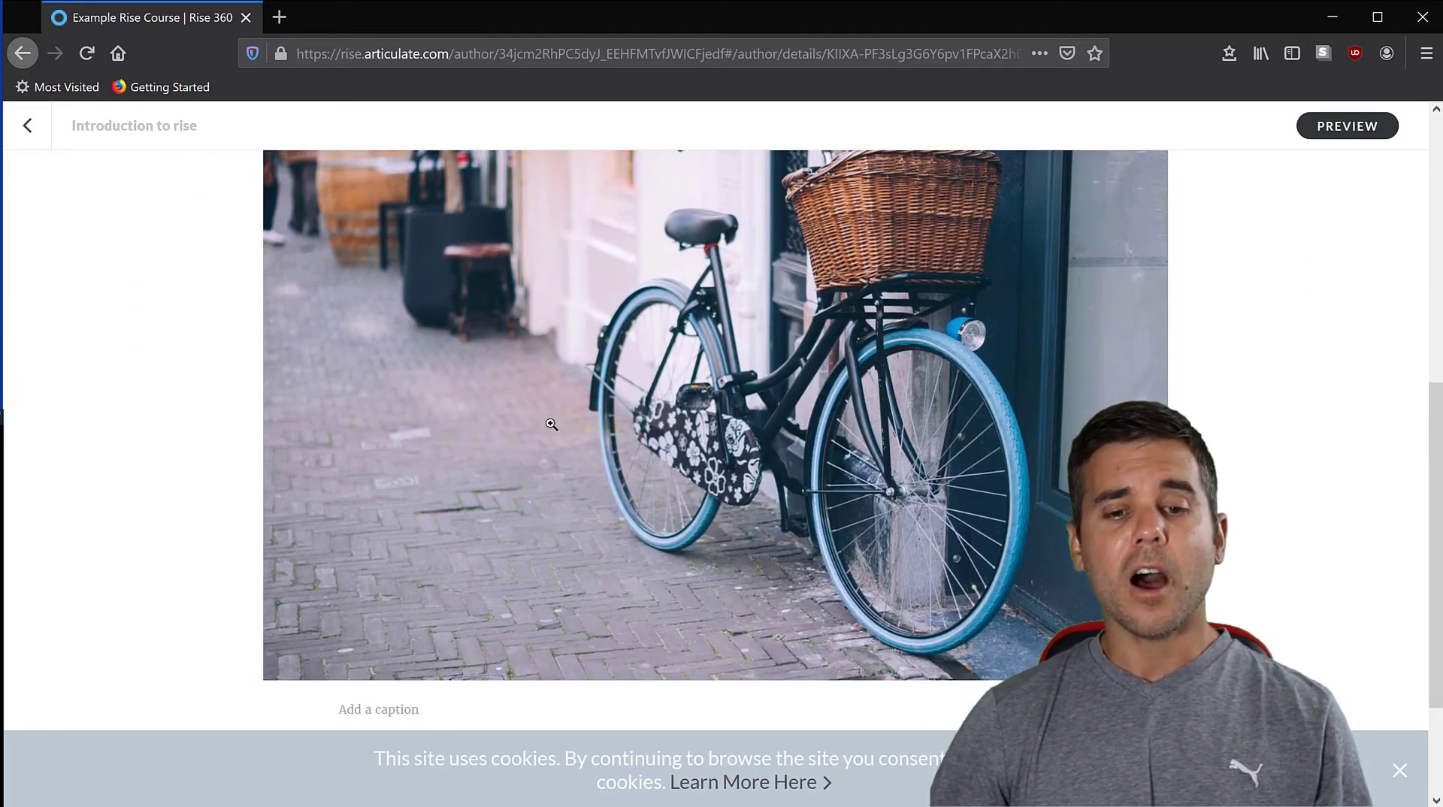
{"action": "scroll", "coordinate": [481, 518], "scroll_direction": "down", "scroll_amount": 2}
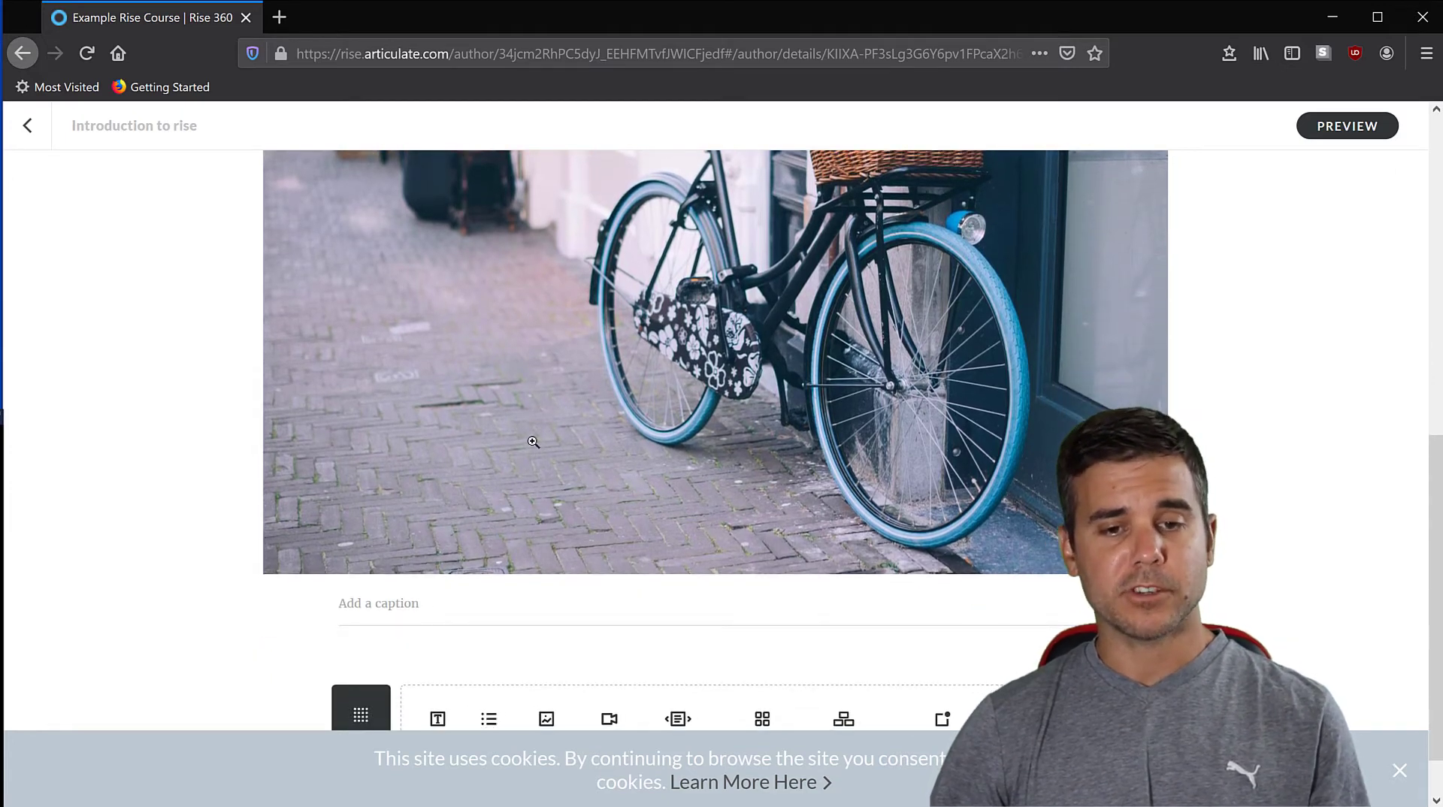
Test the bicycle image's zoom, and check the image block's content and its padding, background and zoom settings.
{"action": "left_click", "coordinate": [533, 442]}
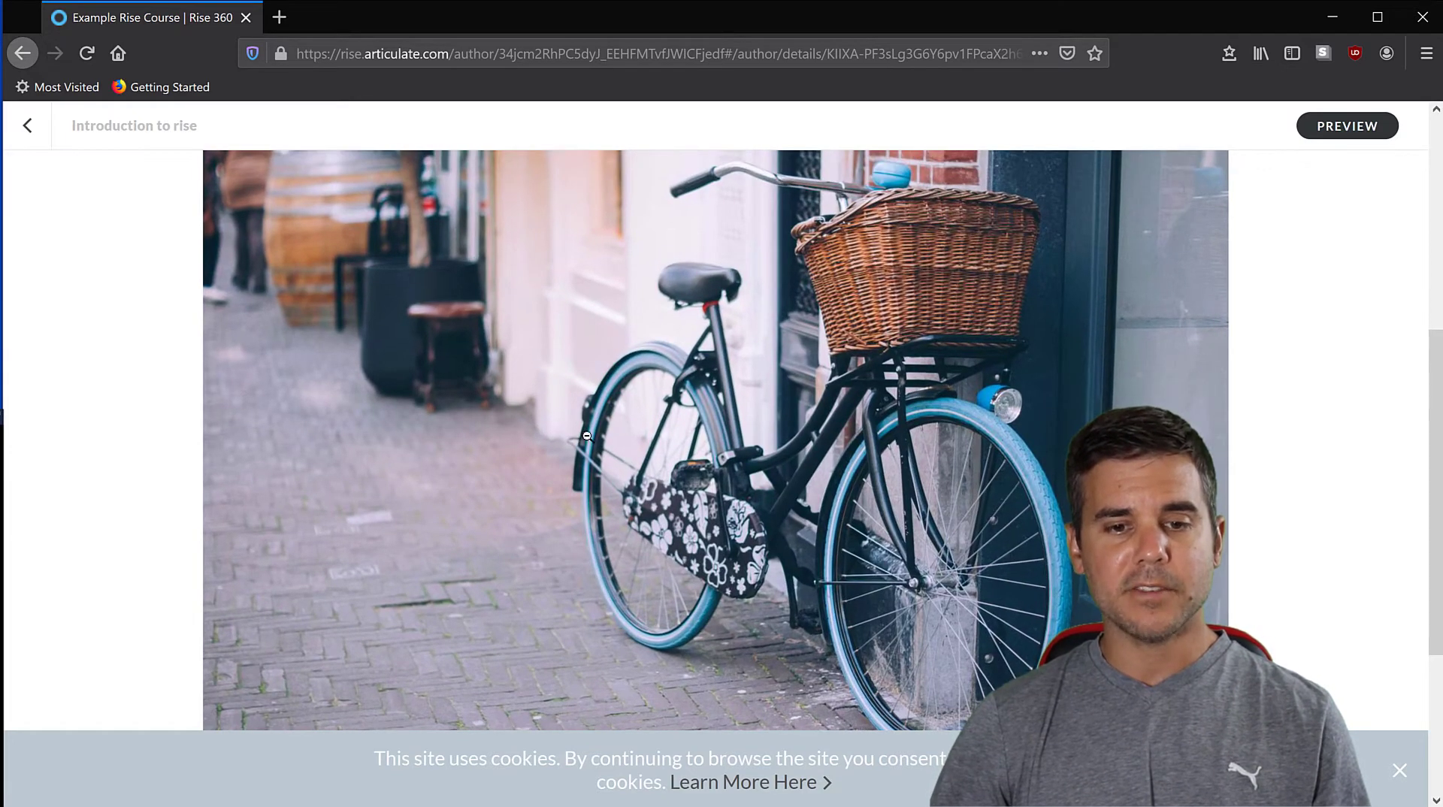
{"action": "left_click", "coordinate": [587, 436]}
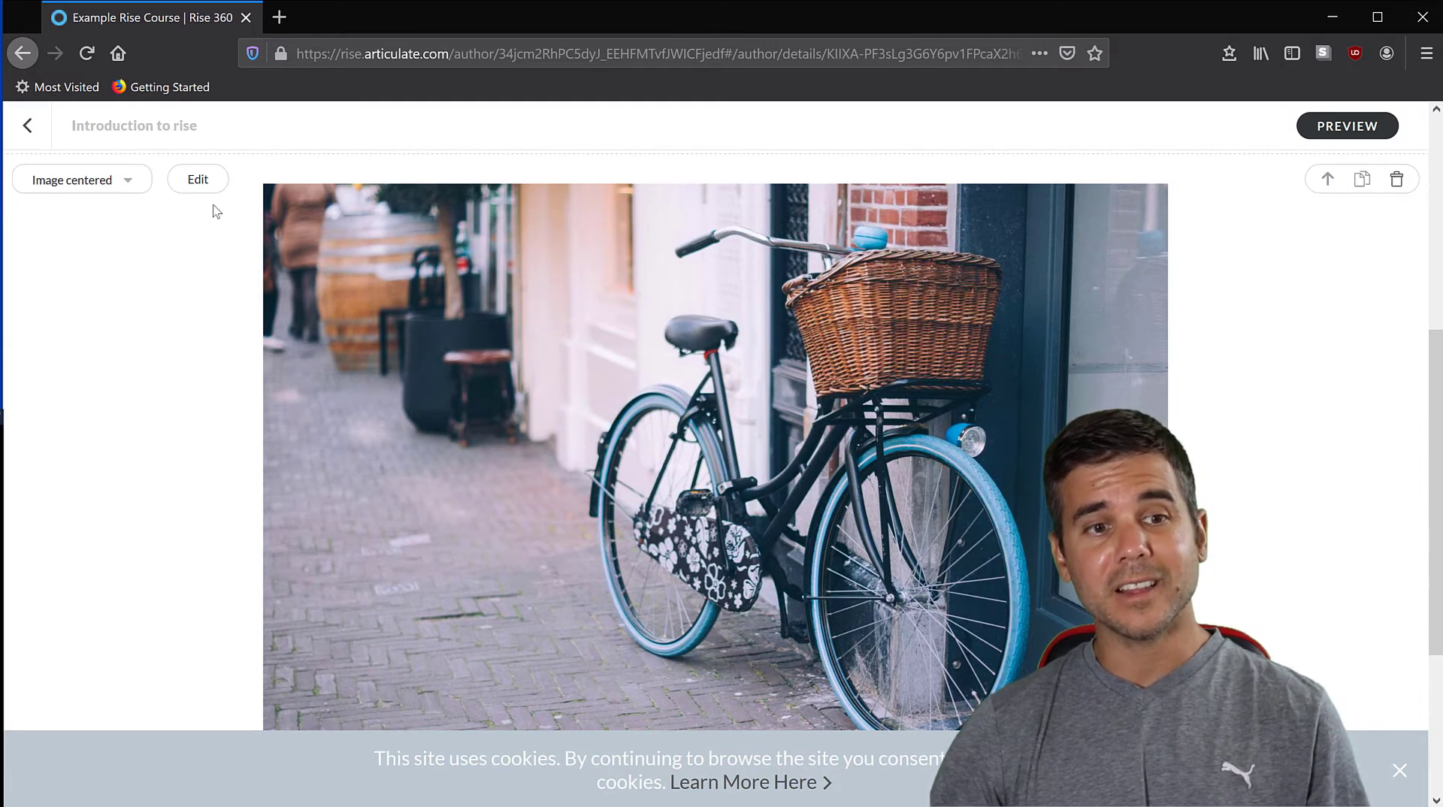
{"action": "left_click", "coordinate": [198, 179]}
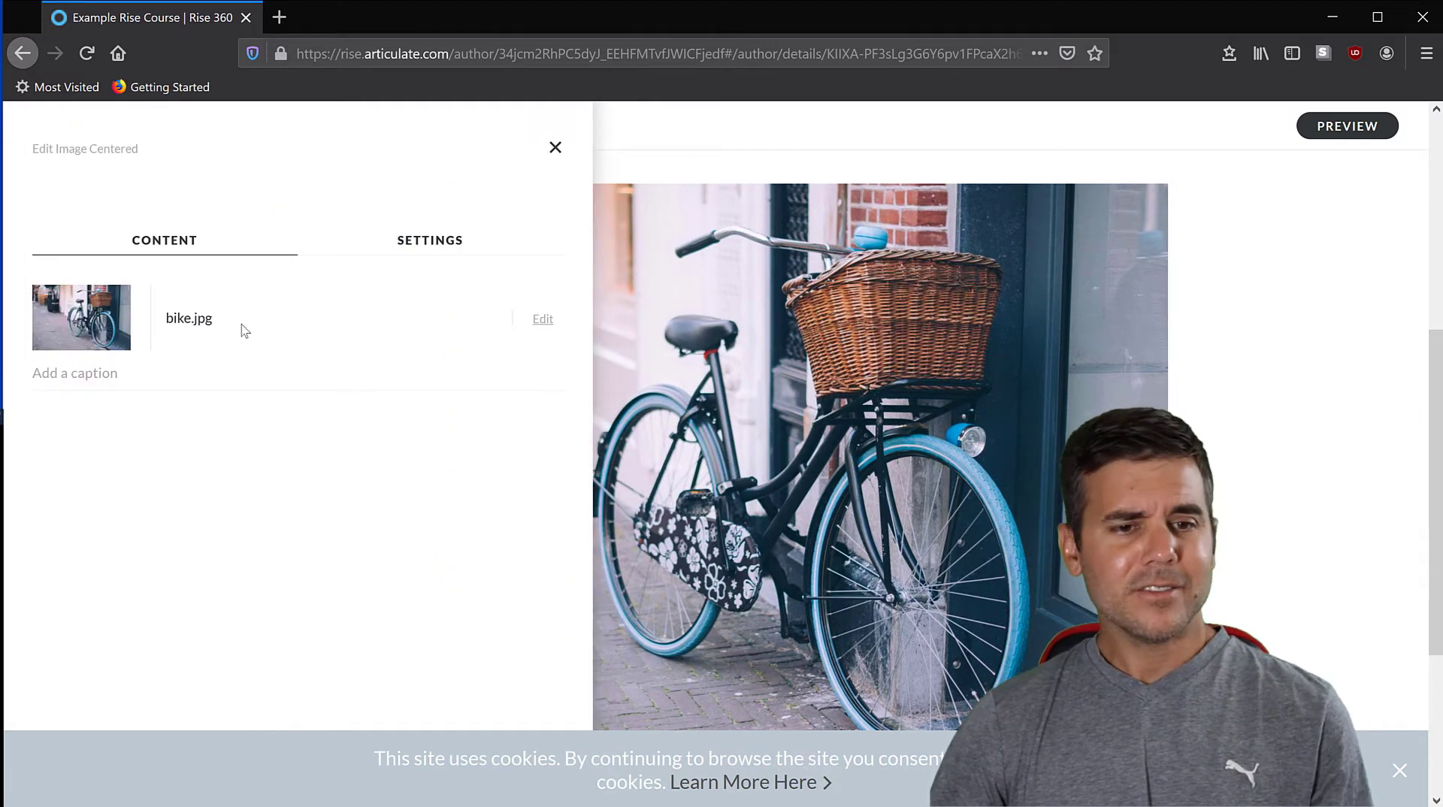
{"action": "left_click", "coordinate": [430, 242]}
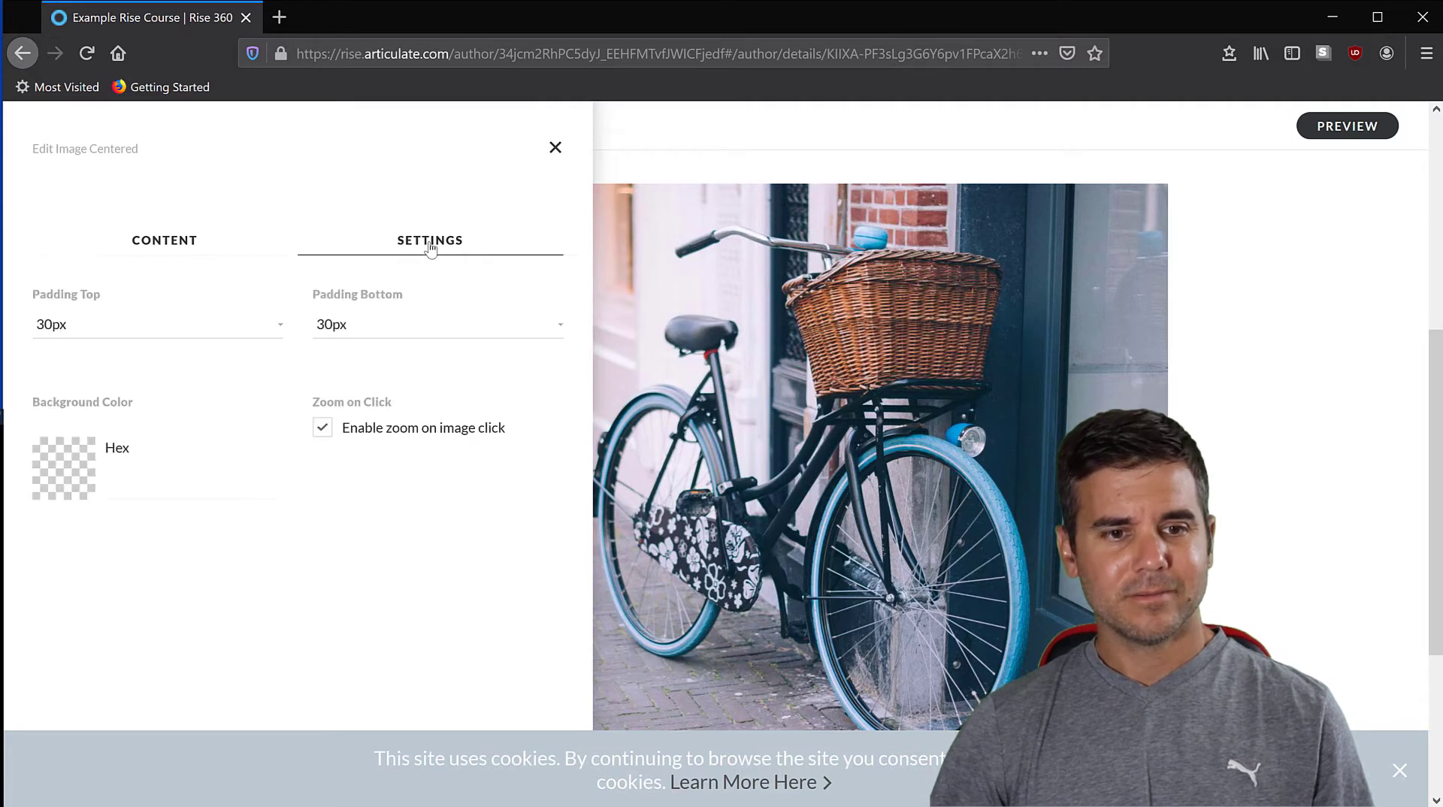
Replace the bicycle image with the hot air balloon photo from the Content Library, using the search term "rise".
{"action": "left_click", "coordinate": [255, 247]}
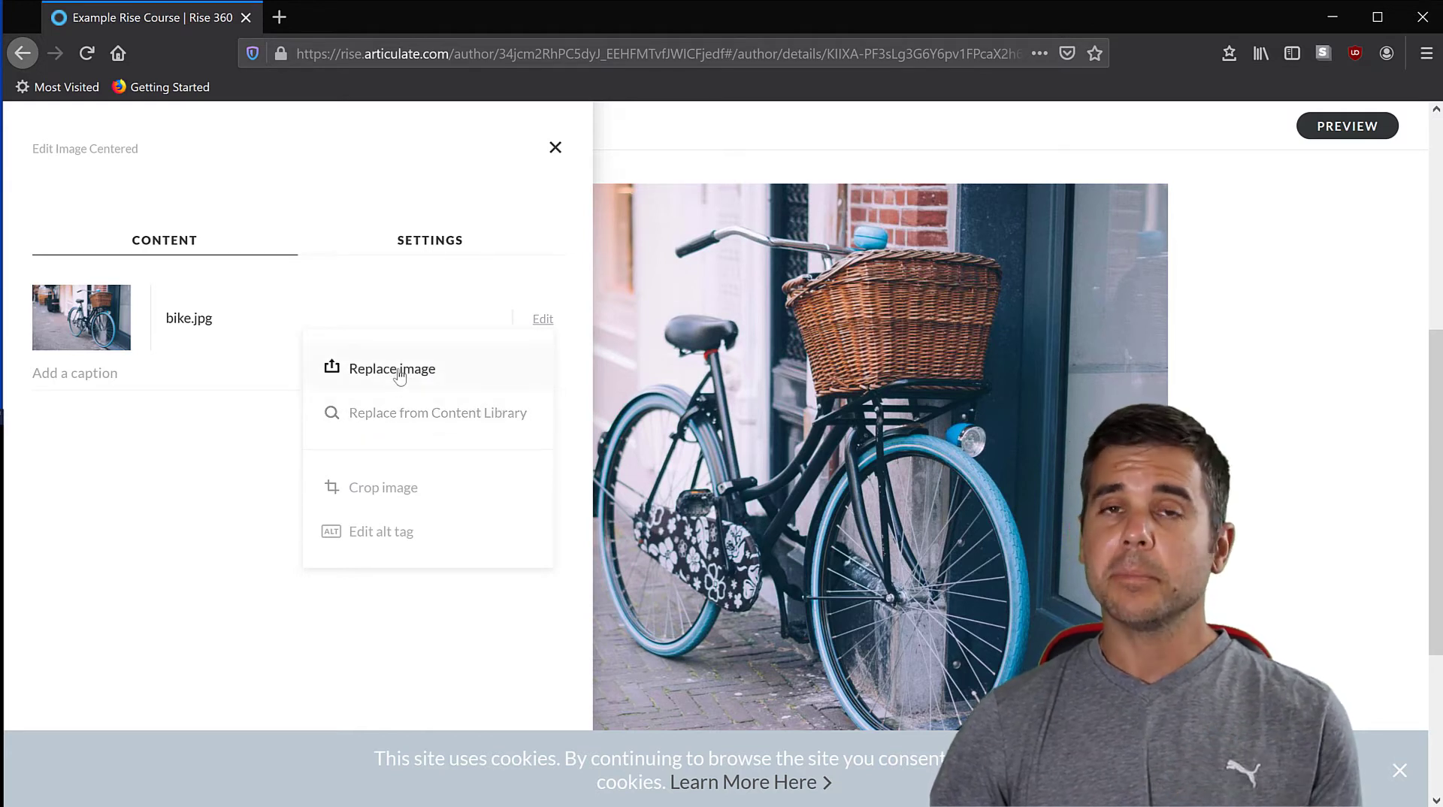
{"action": "left_click", "coordinate": [406, 416]}
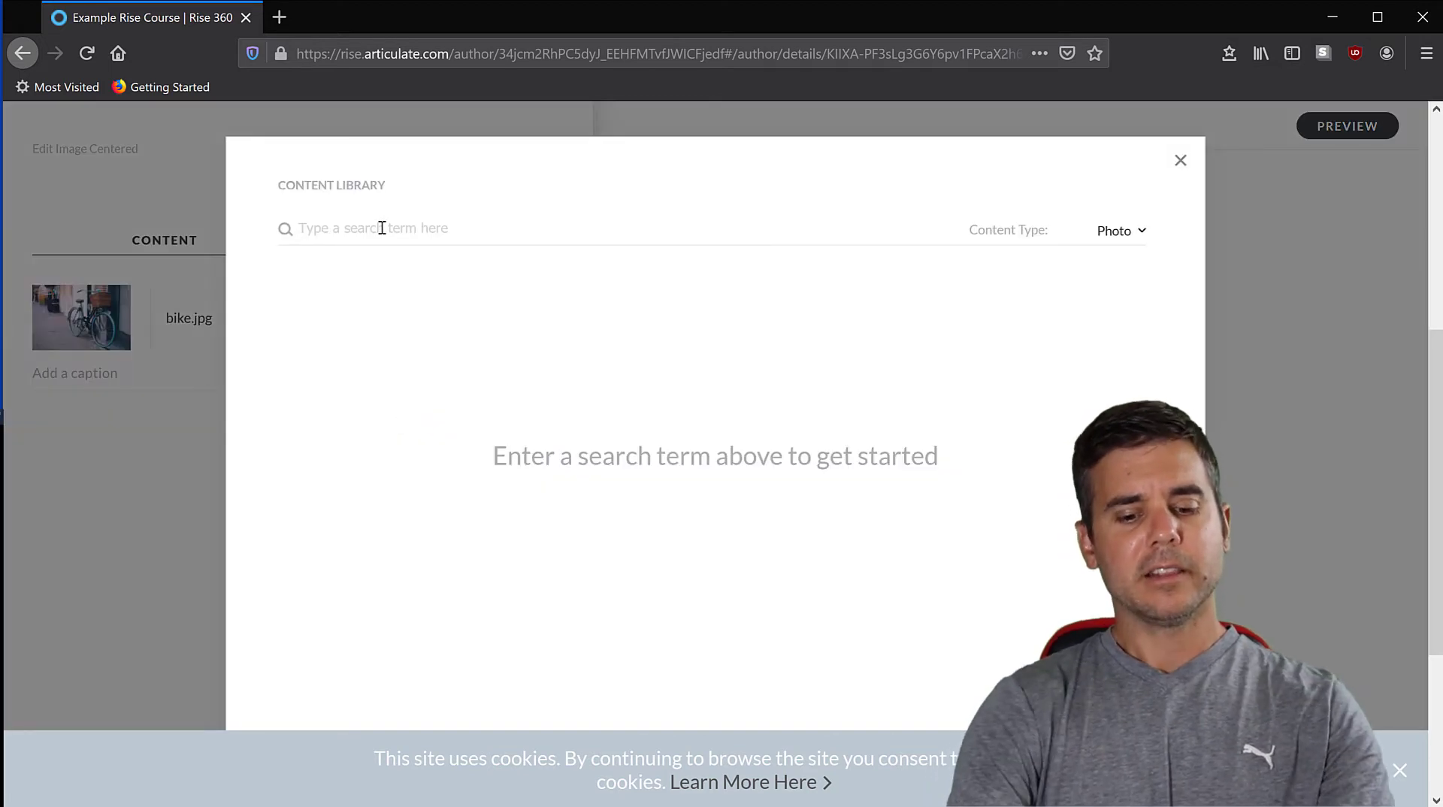
{"action": "type", "text": "rise"}
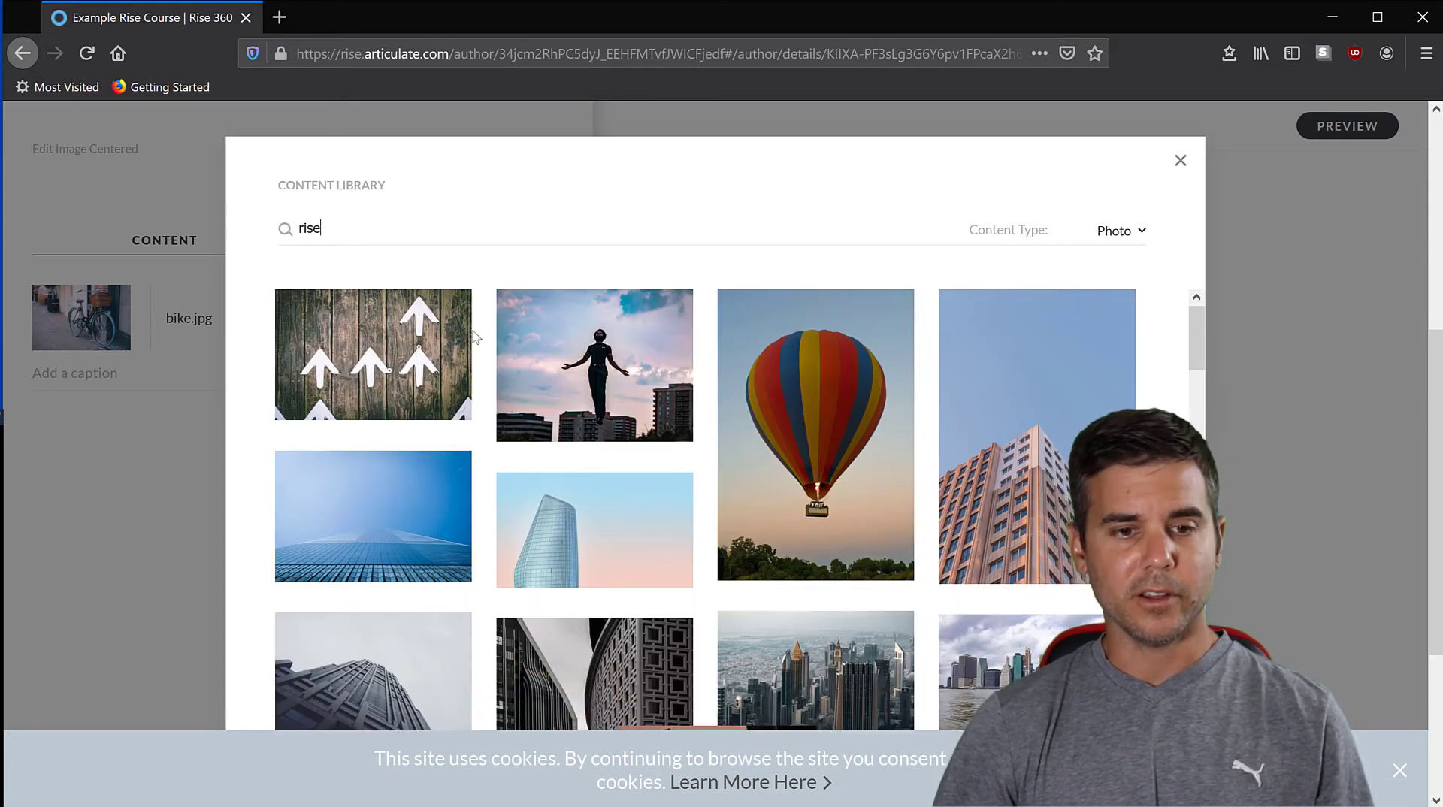
{"action": "mouse_move", "coordinate": [575, 397]}
{"action": "scroll", "coordinate": [576, 398], "scroll_direction": "down", "scroll_amount": 5}
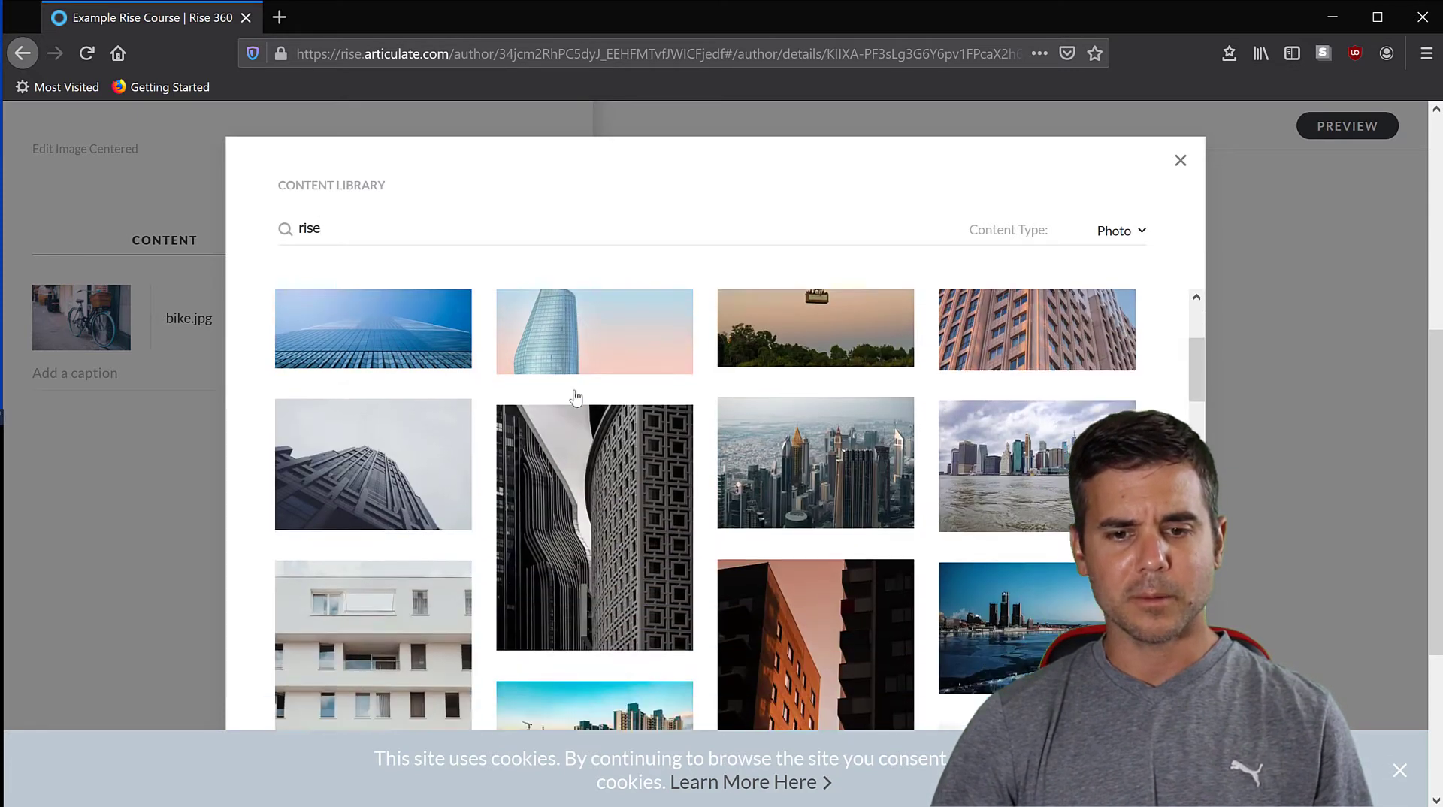
{"action": "scroll", "coordinate": [576, 400], "scroll_direction": "up", "scroll_amount": 5}
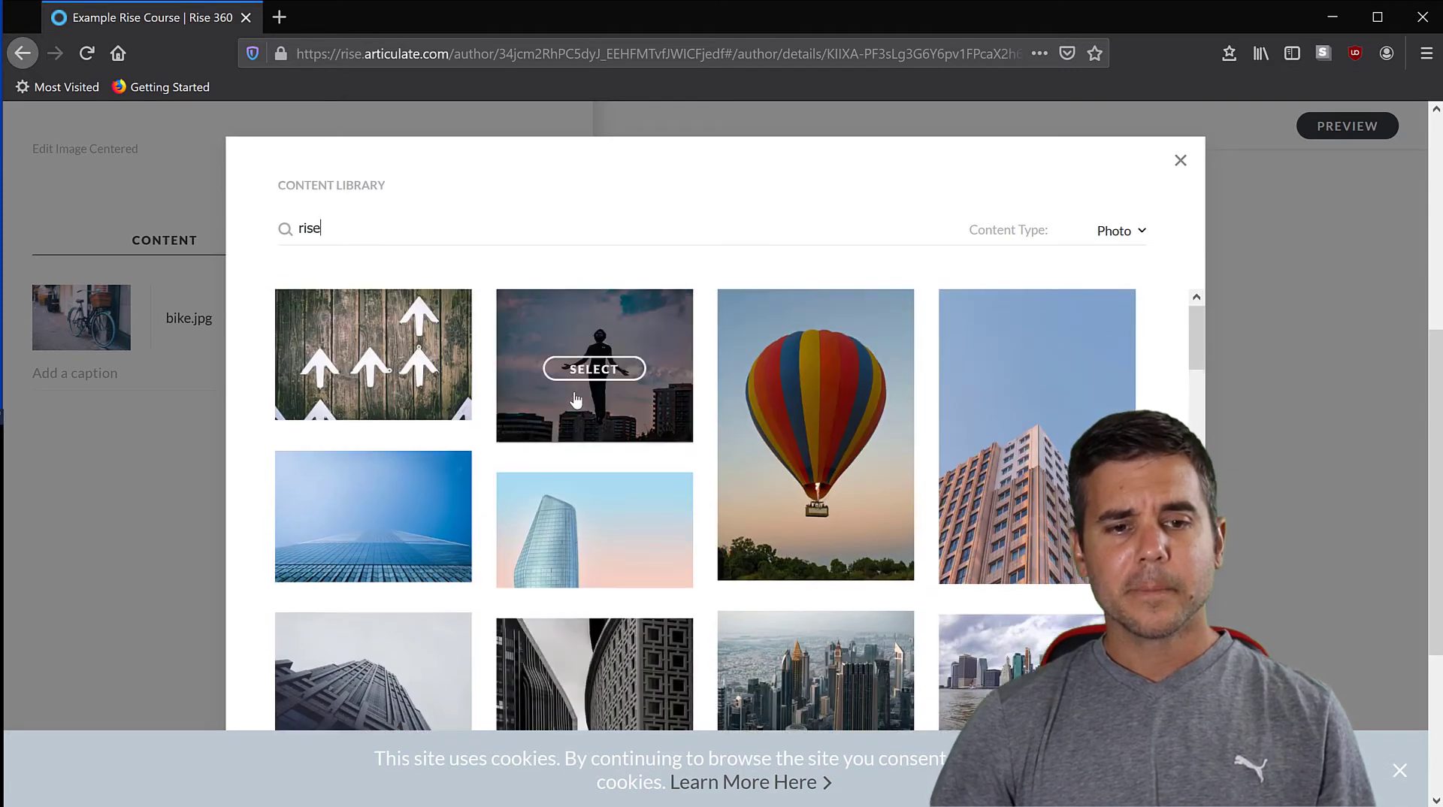
{"action": "left_click", "coordinate": [820, 483]}
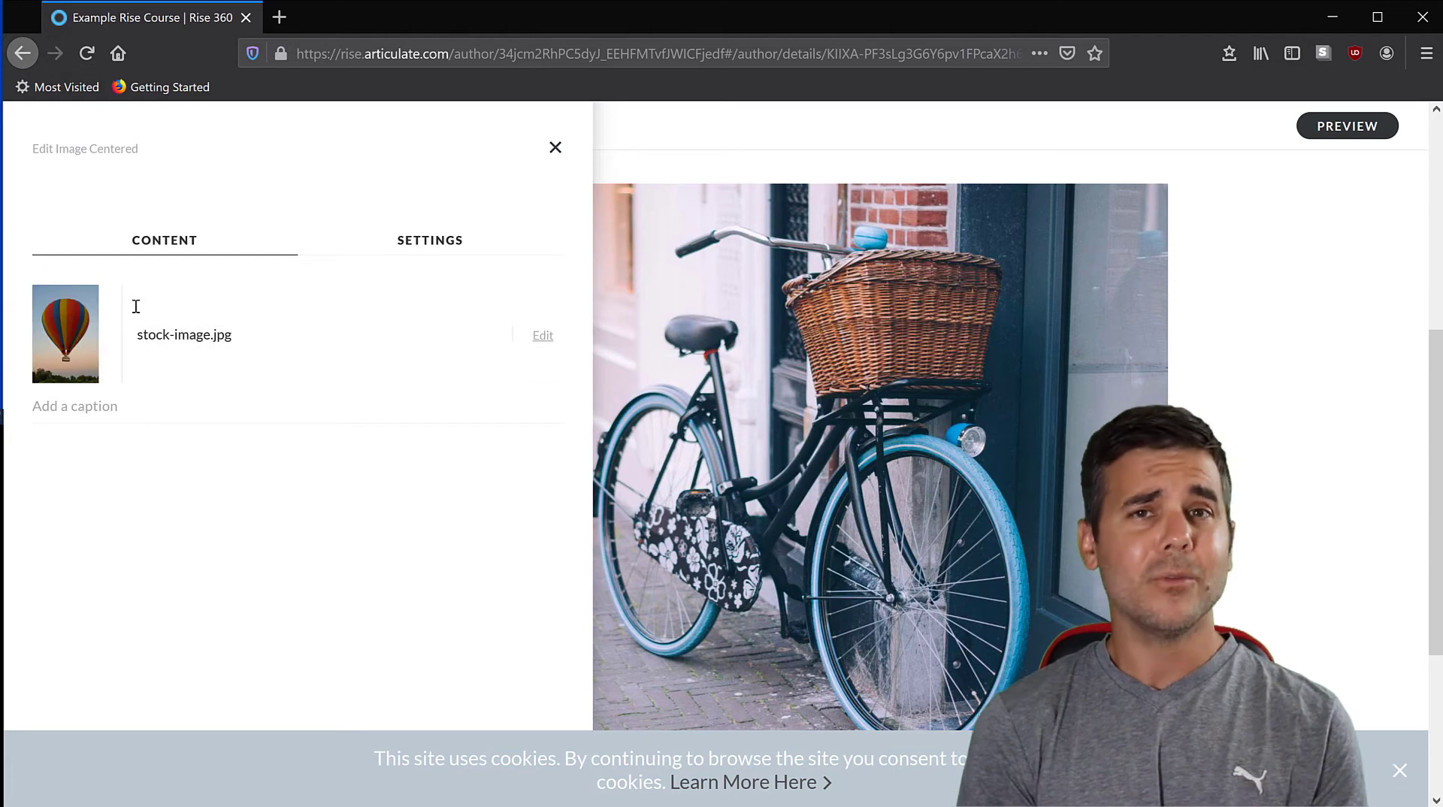
{"action": "left_click", "coordinate": [547, 143]}
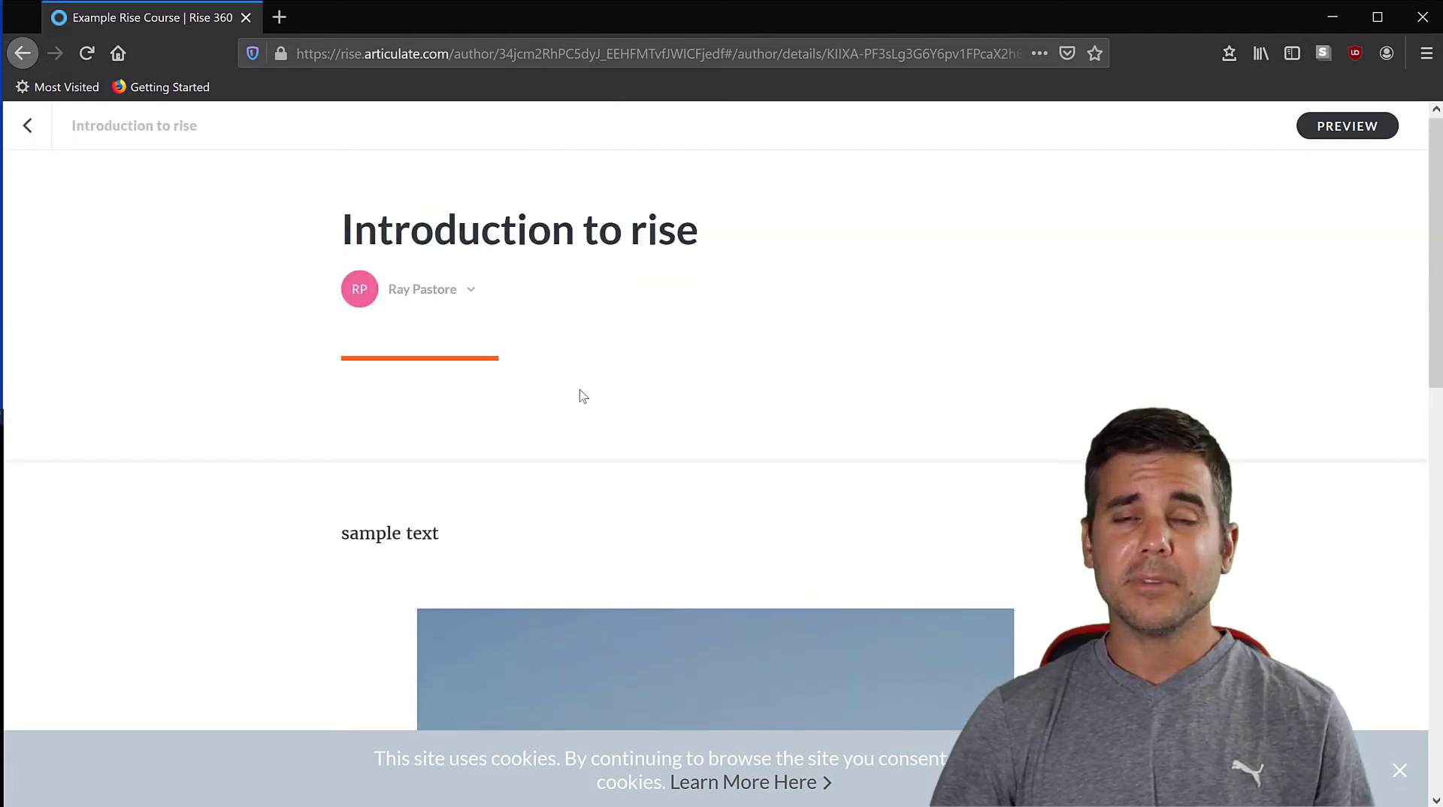
Add an interactive Tabs block below the balloon image.
{"action": "scroll", "coordinate": [579, 396], "scroll_direction": "down", "scroll_amount": 10}
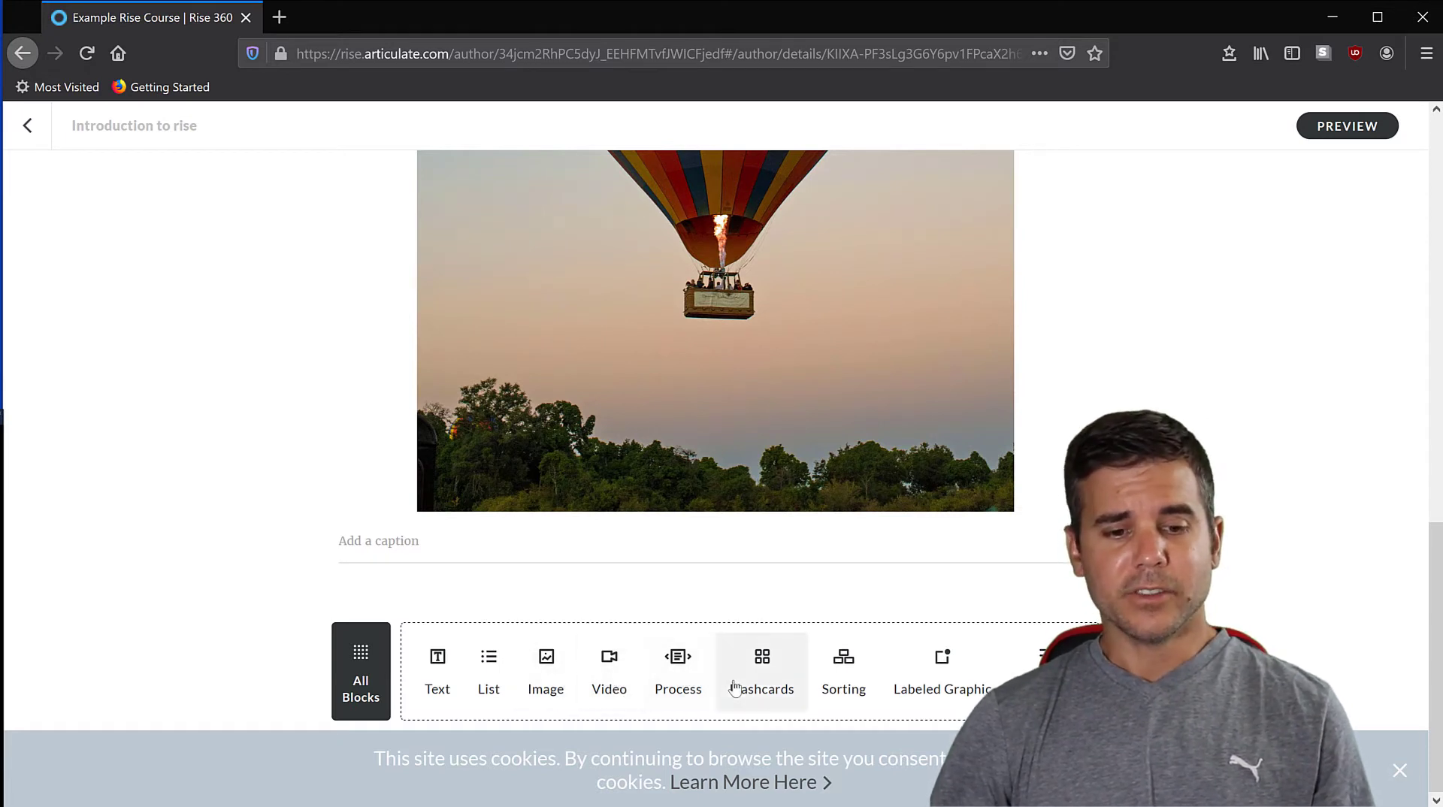
{"action": "left_click", "coordinate": [360, 661]}
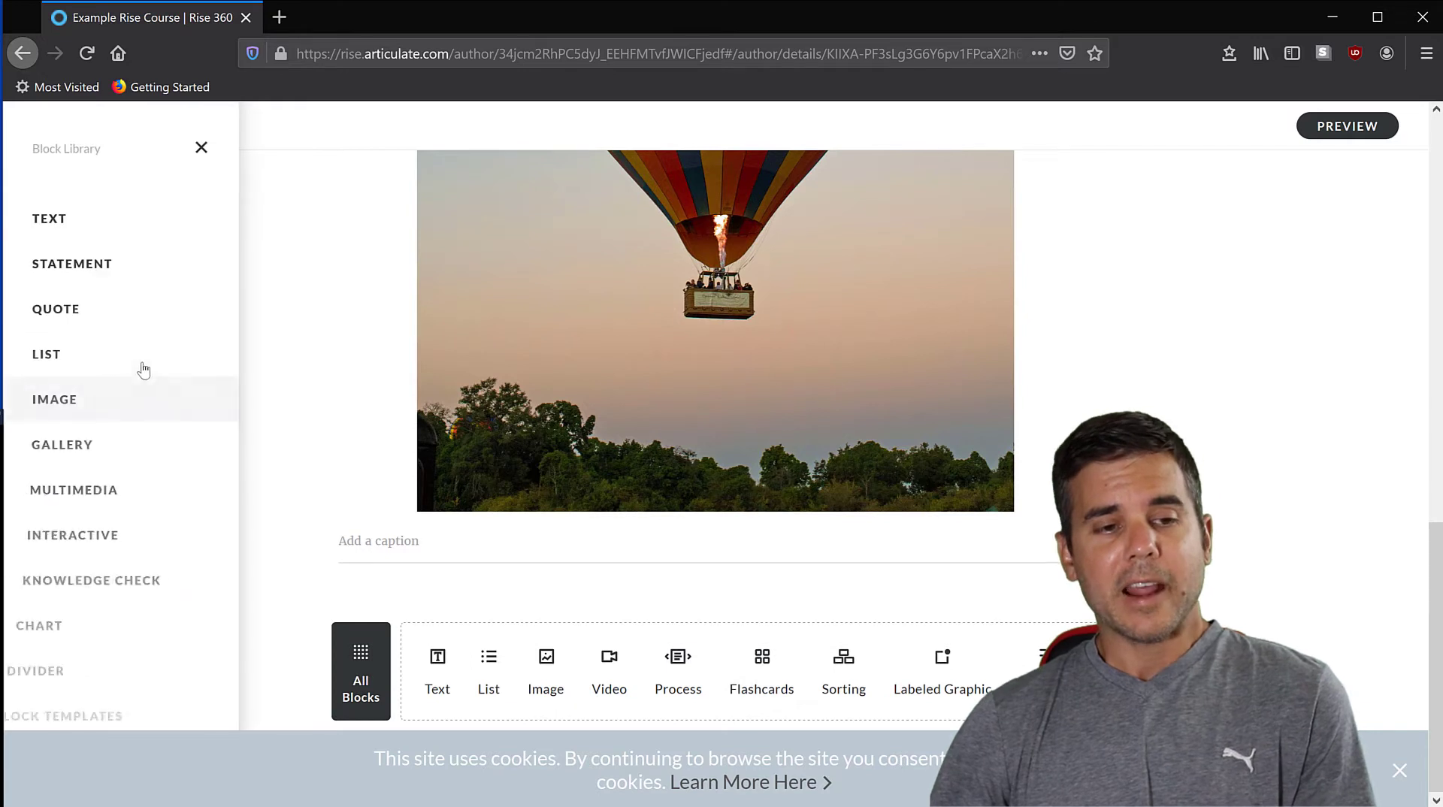
{"action": "left_click", "coordinate": [109, 490]}
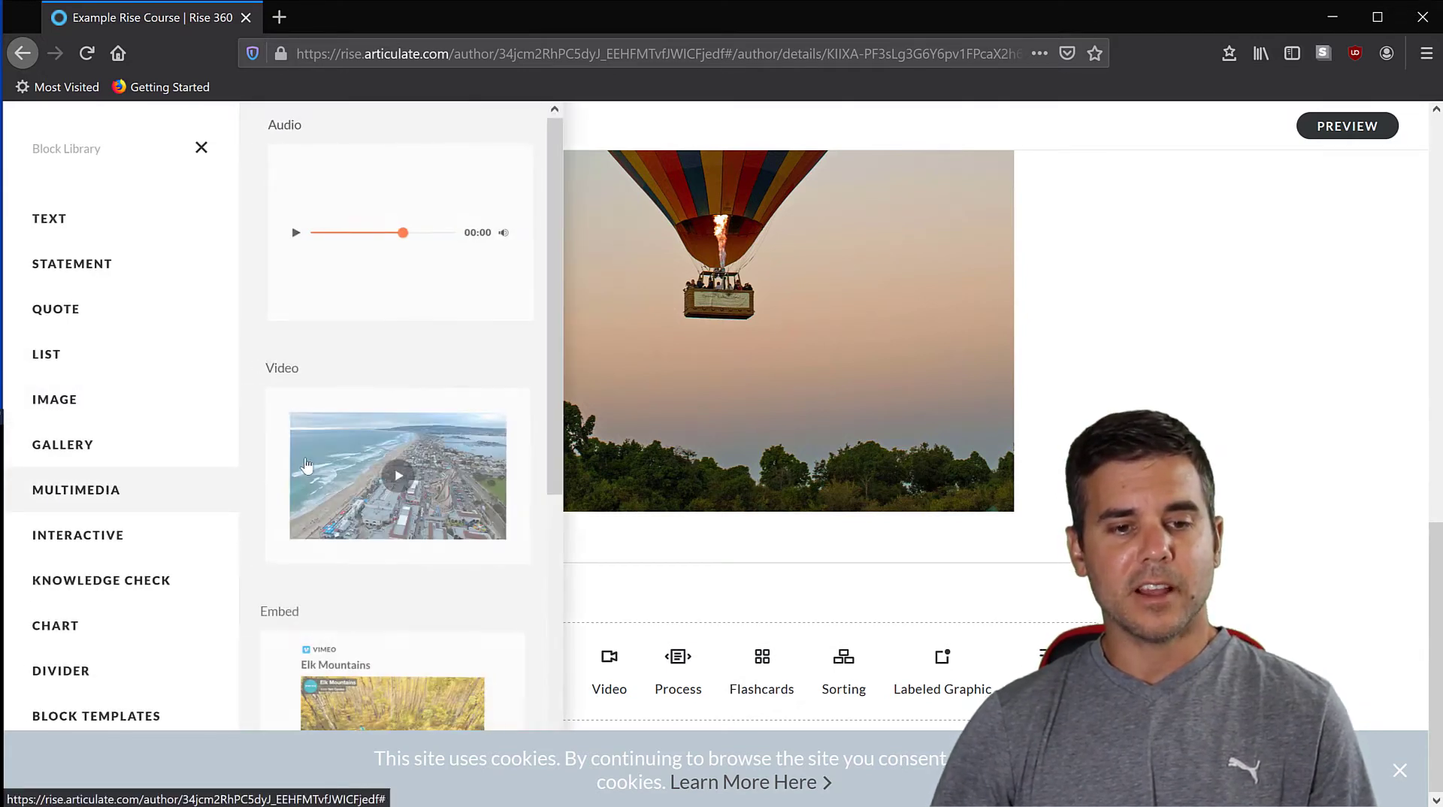
{"action": "scroll", "coordinate": [180, 535], "scroll_direction": "down", "scroll_amount": 3}
{"action": "left_click", "coordinate": [106, 536]}
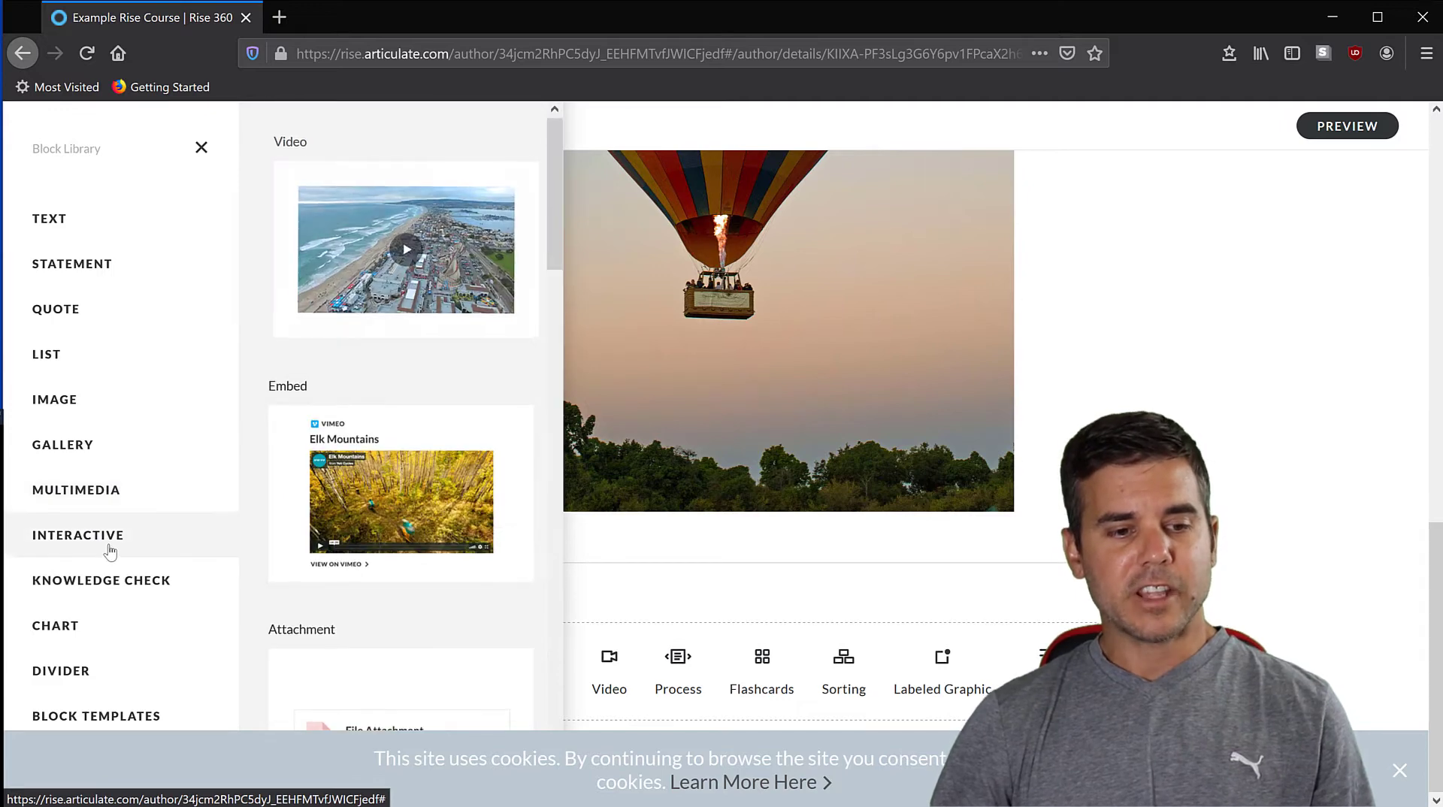
{"action": "left_click", "coordinate": [383, 478]}
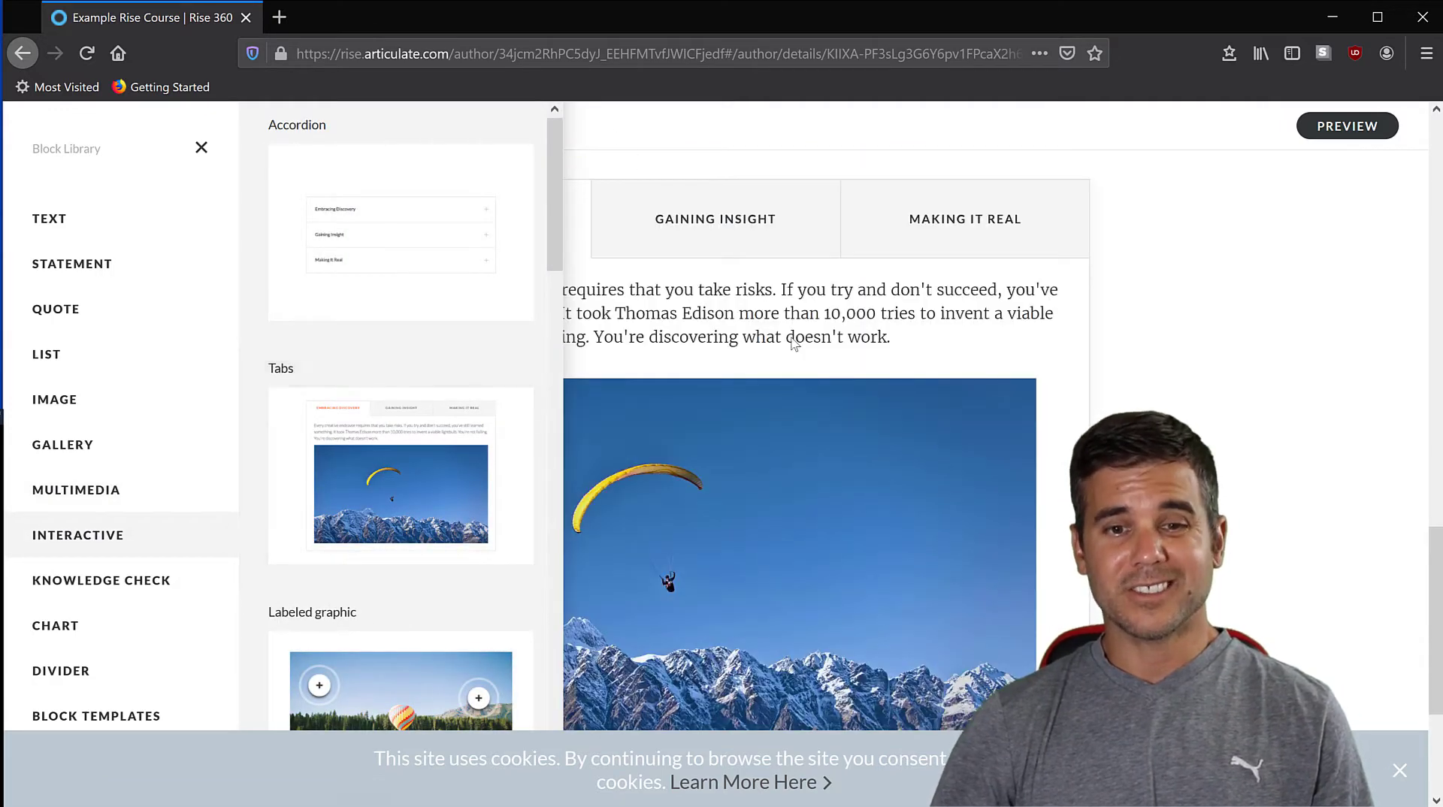
Examine the content of the Embracing Discovery, Gaining Insight and Making It Real tabs in the new block.
{"action": "left_click", "coordinate": [705, 229]}
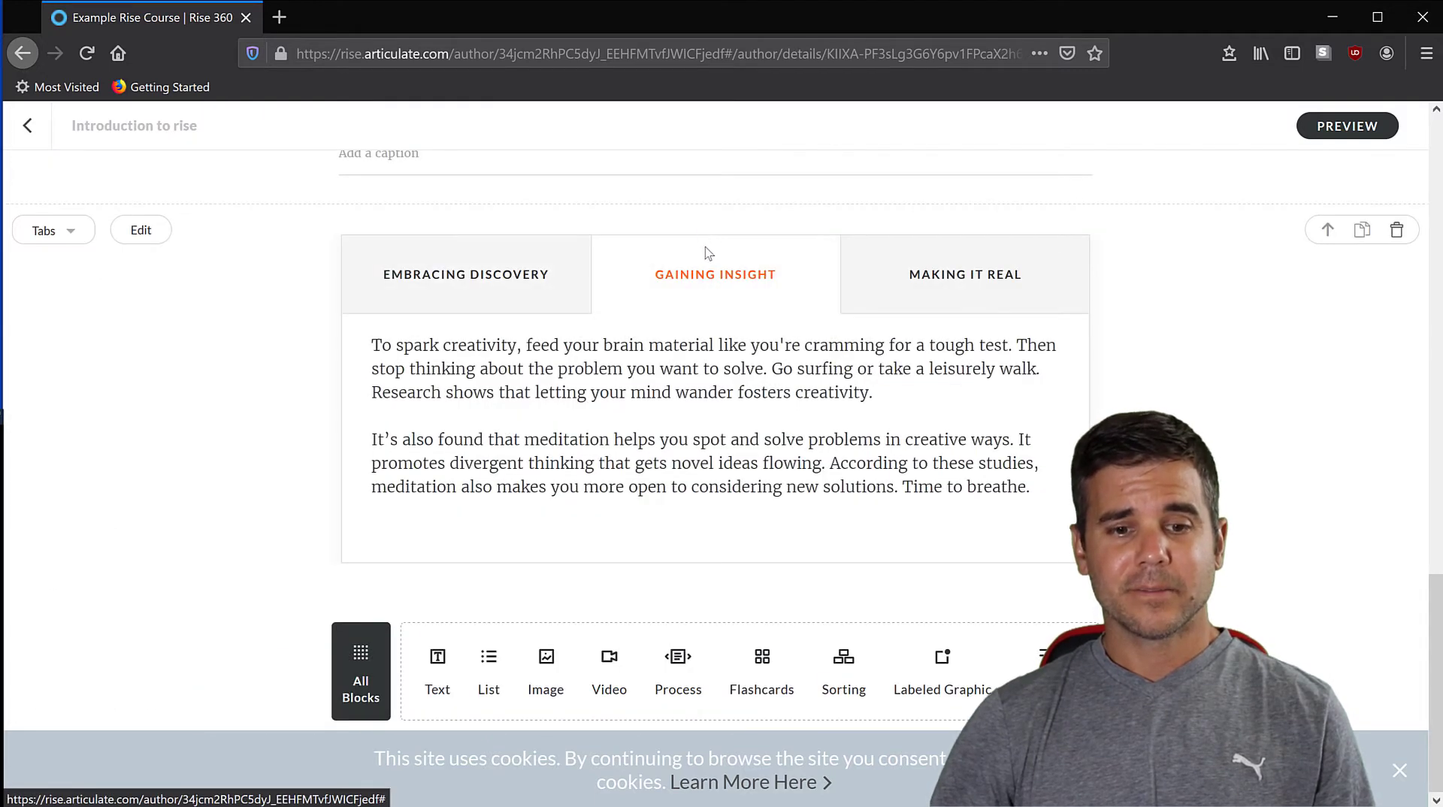
{"action": "left_click", "coordinate": [994, 284]}
{"action": "left_click", "coordinate": [505, 289]}
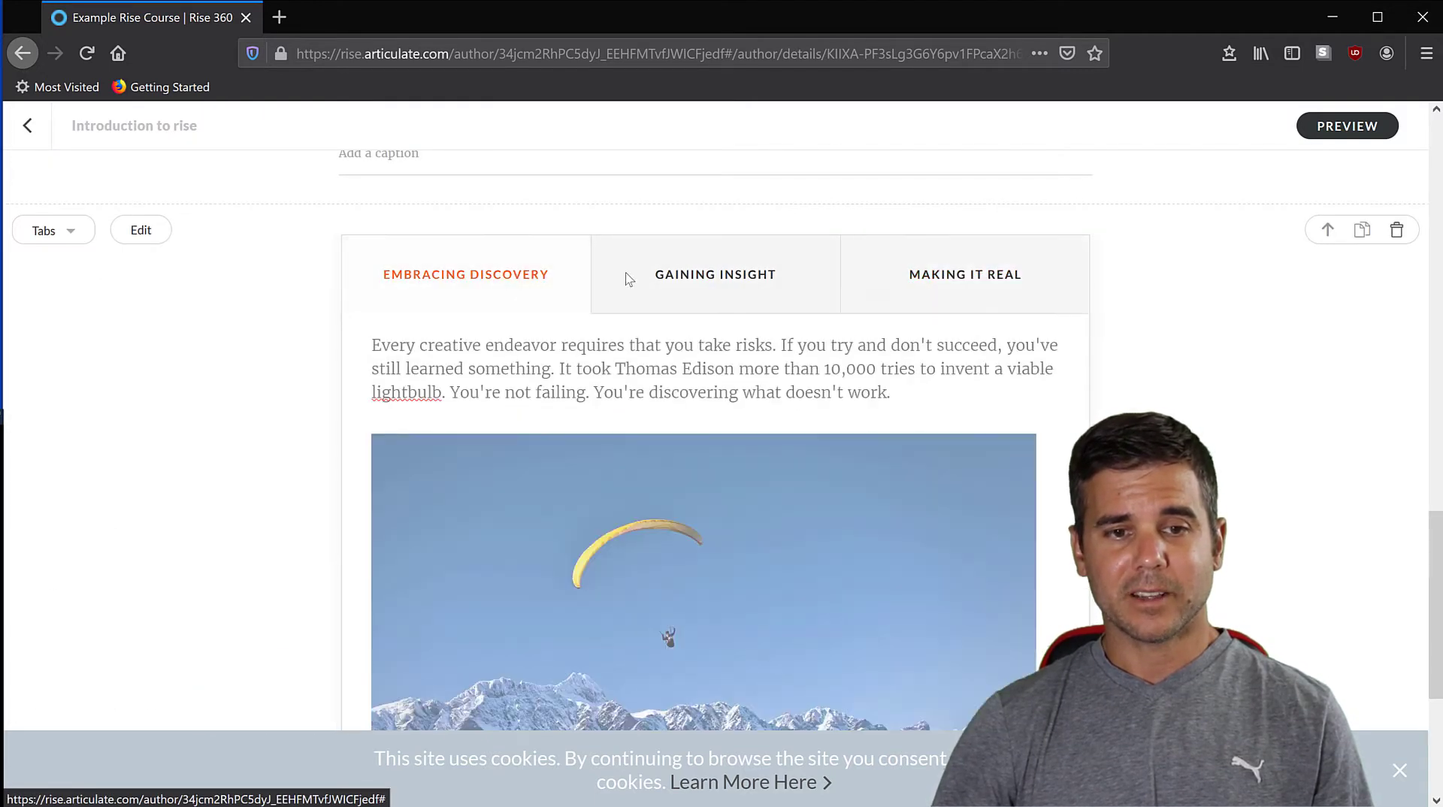
{"action": "left_click", "coordinate": [651, 280]}
{"action": "left_click", "coordinate": [898, 279]}
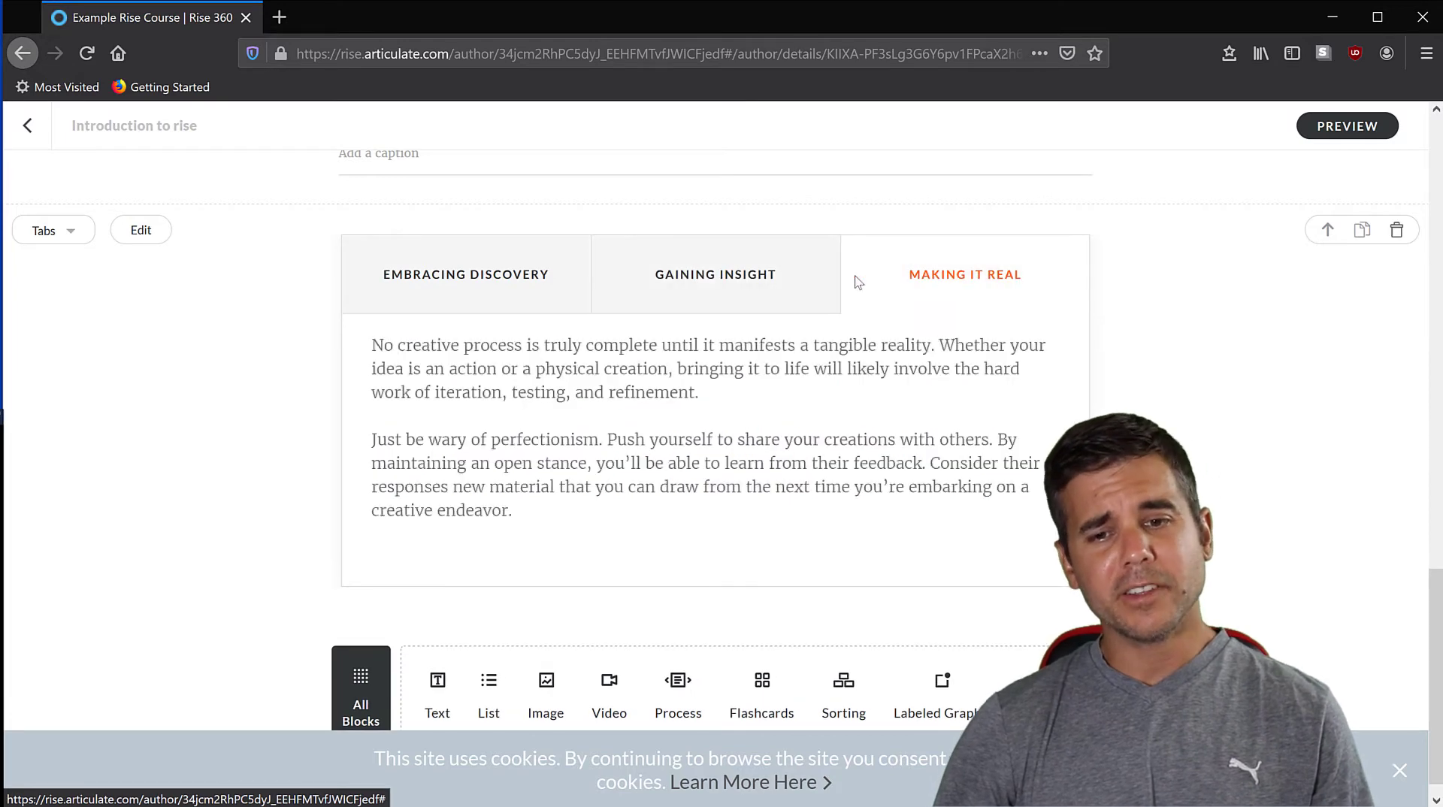
{"action": "left_click", "coordinate": [705, 288]}
{"action": "left_click", "coordinate": [548, 280]}
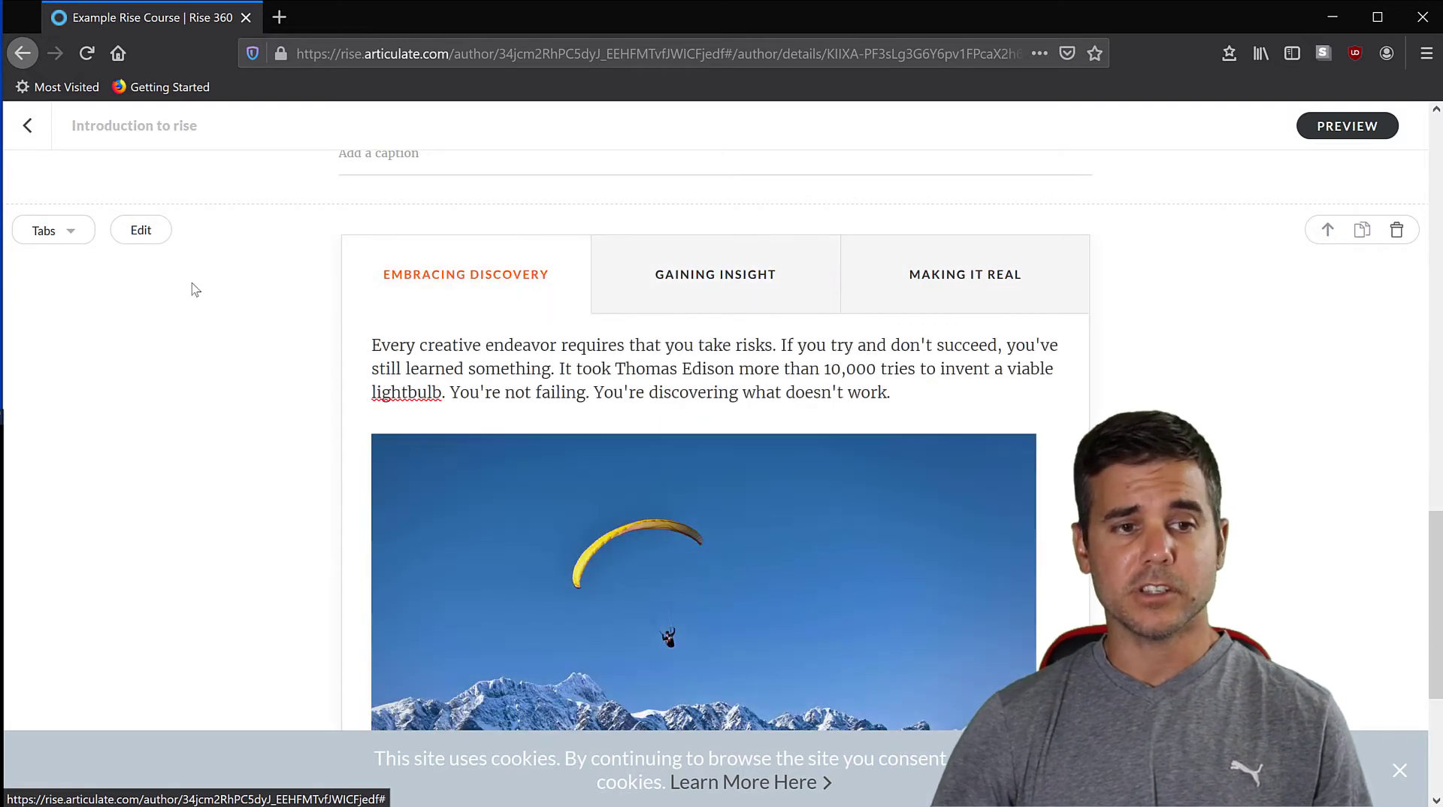
{"action": "scroll", "coordinate": [544, 431], "scroll_direction": "down", "scroll_amount": 4}
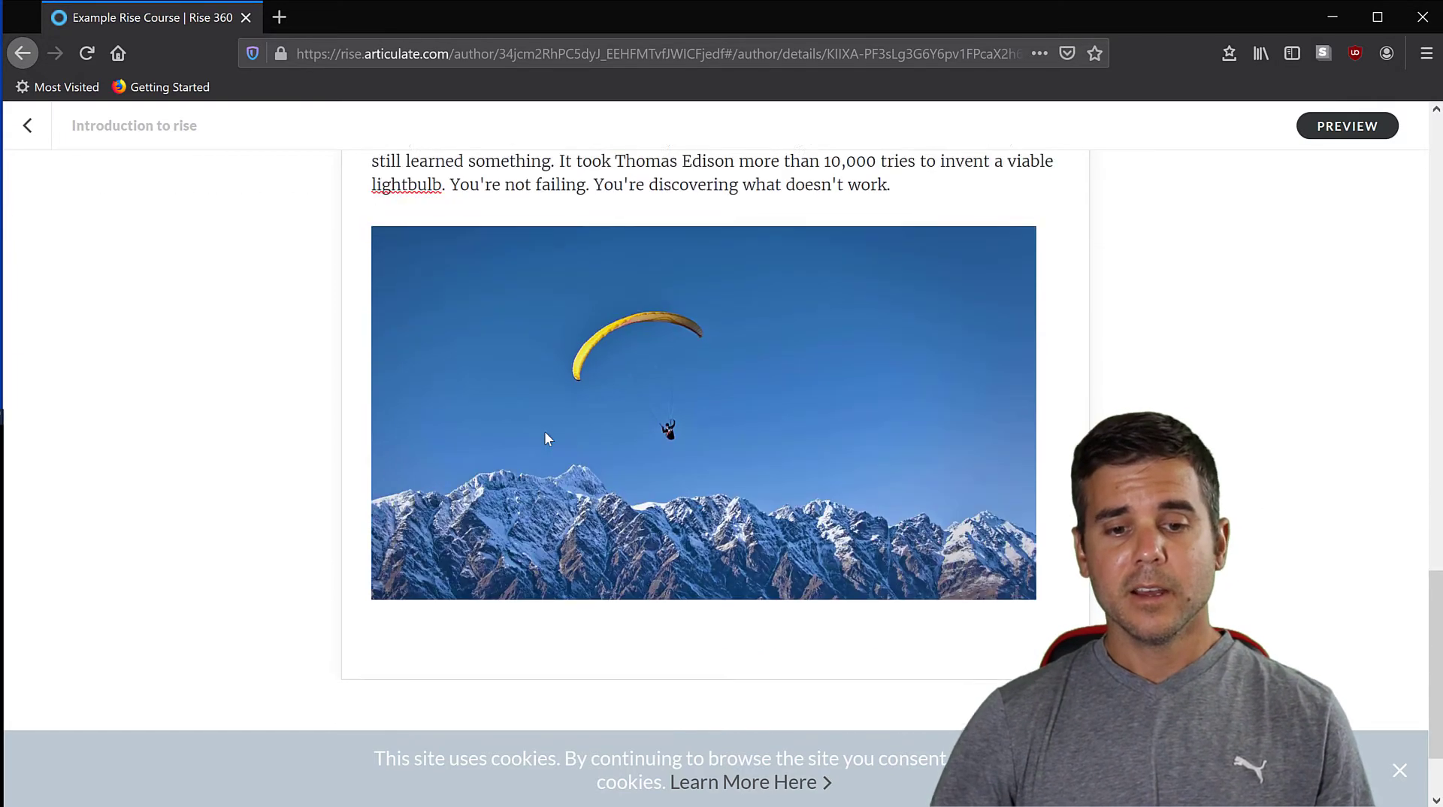
Go back to the course outline and reopen the content of the "Introduction to rise" lesson at its end.
{"action": "left_click", "coordinate": [28, 122]}
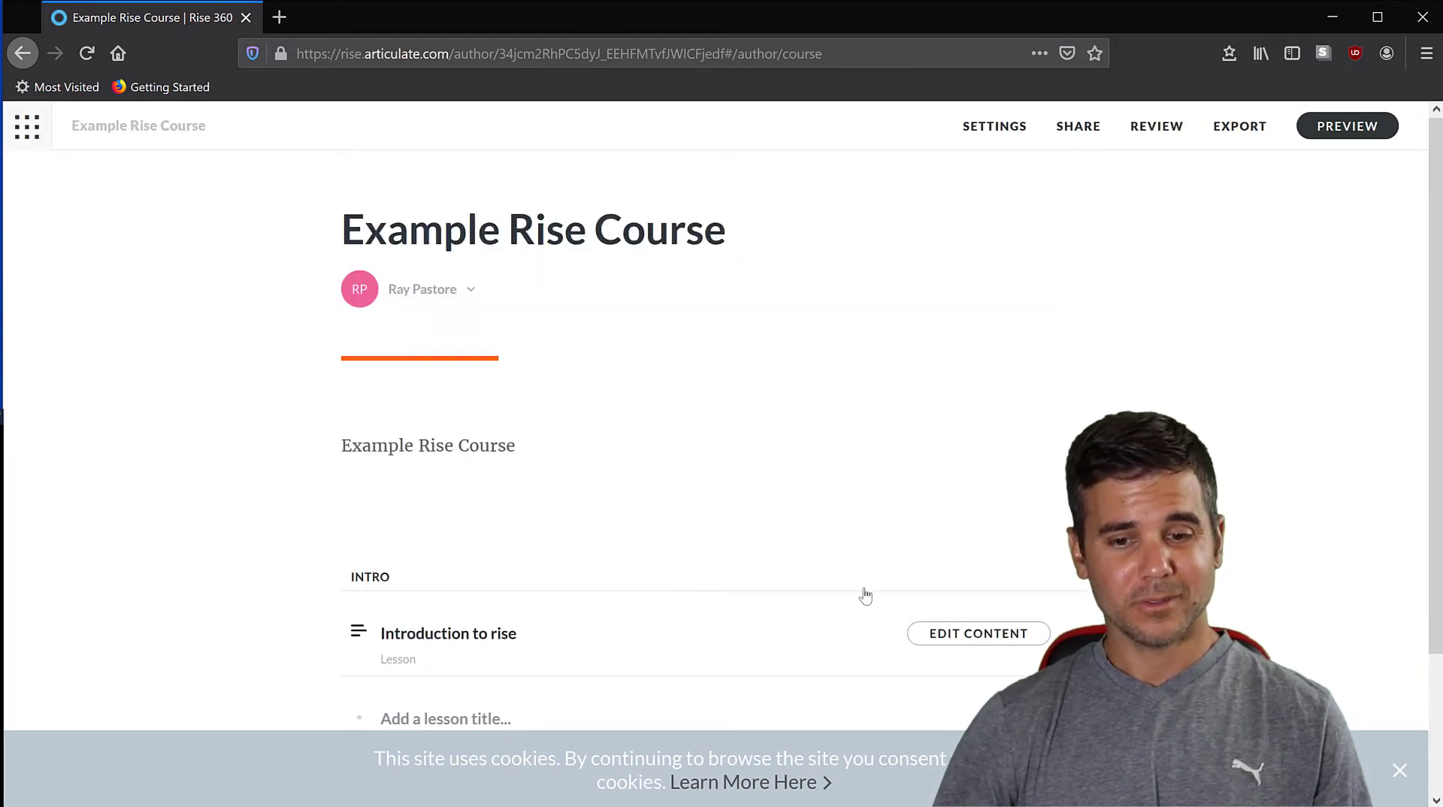
{"action": "left_click", "coordinate": [971, 633]}
{"action": "scroll", "coordinate": [523, 382], "scroll_direction": "down", "scroll_amount": 15}
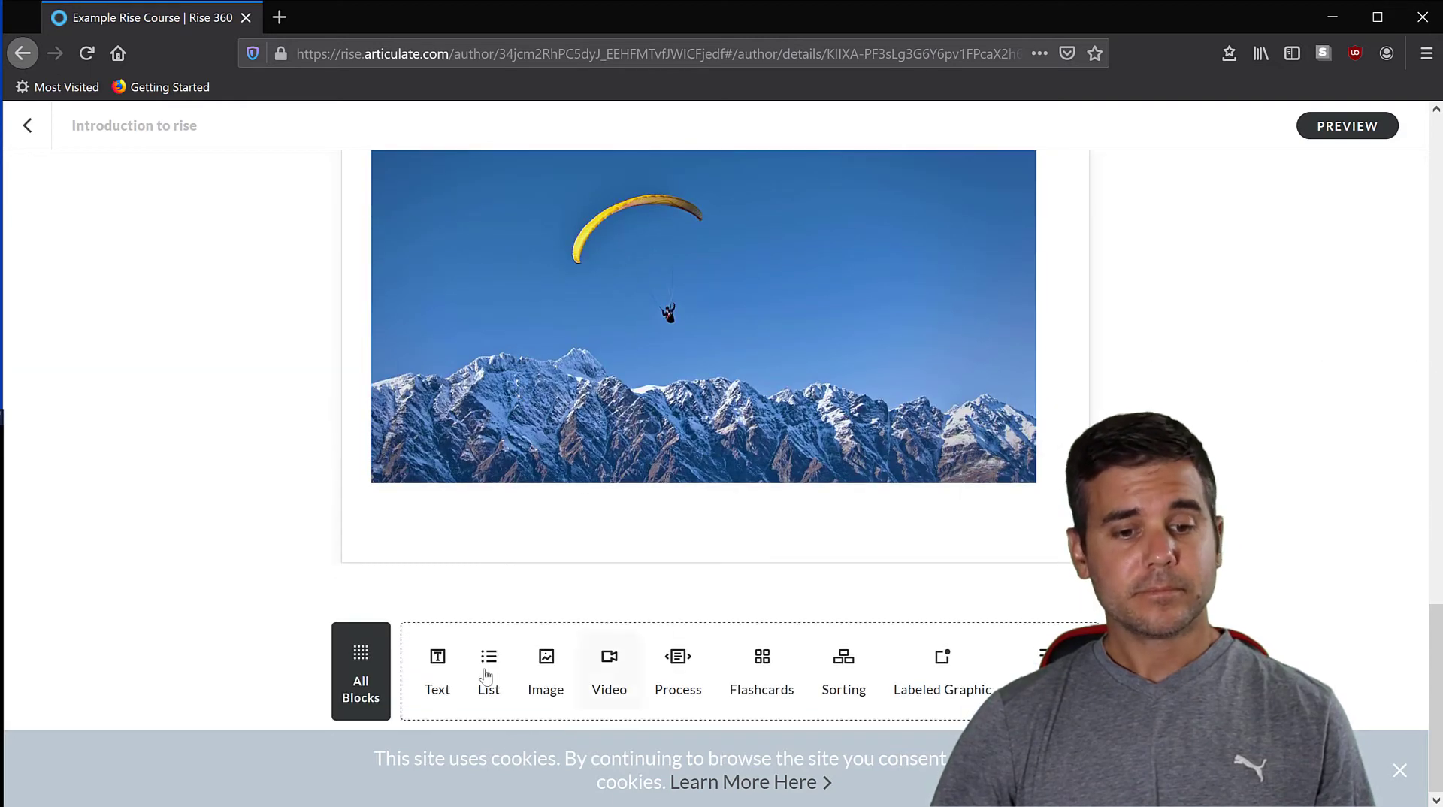
Add a multiple choice knowledge check block below the paraglider image at the end of the lesson.
{"action": "left_click", "coordinate": [372, 659]}
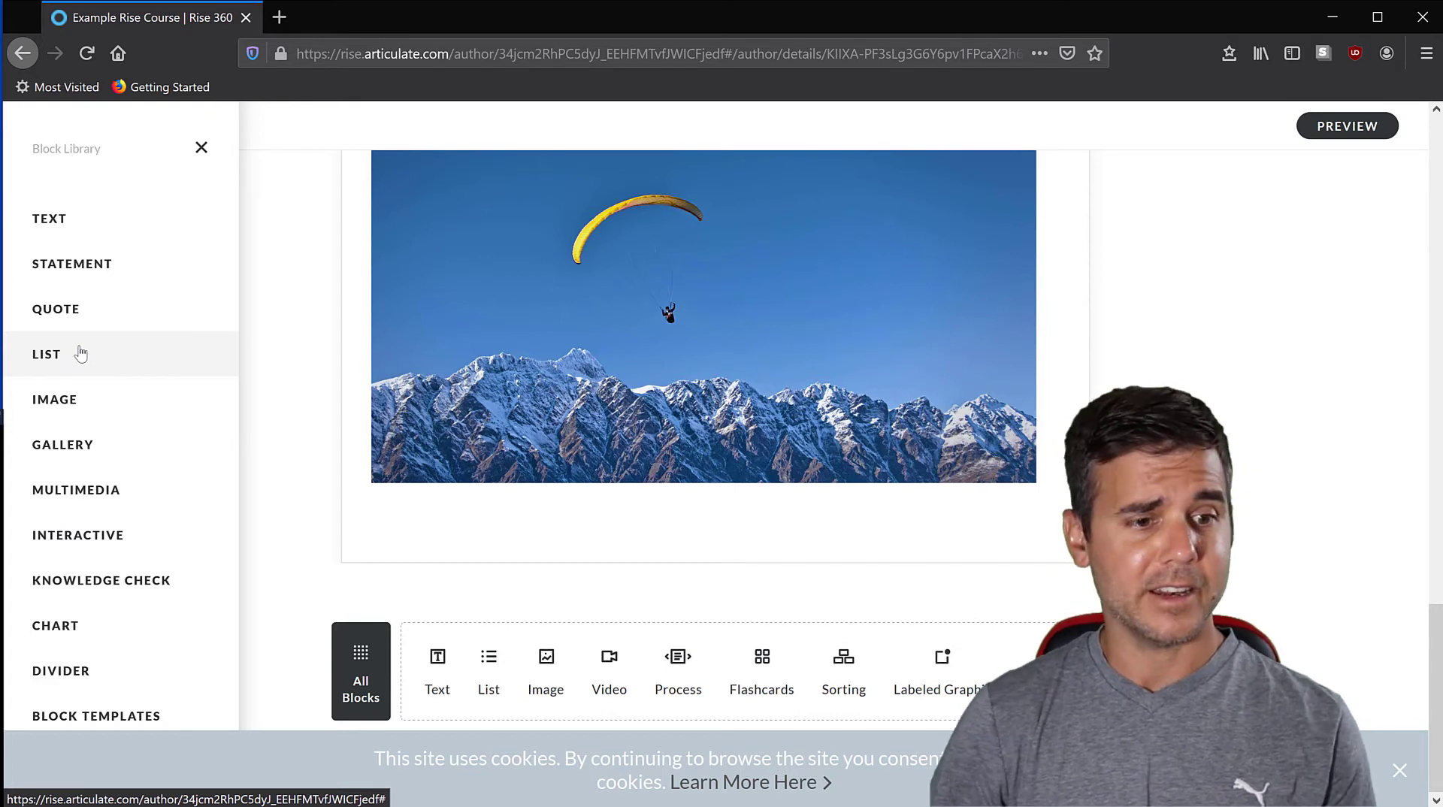
{"action": "mouse_move", "coordinate": [83, 592]}
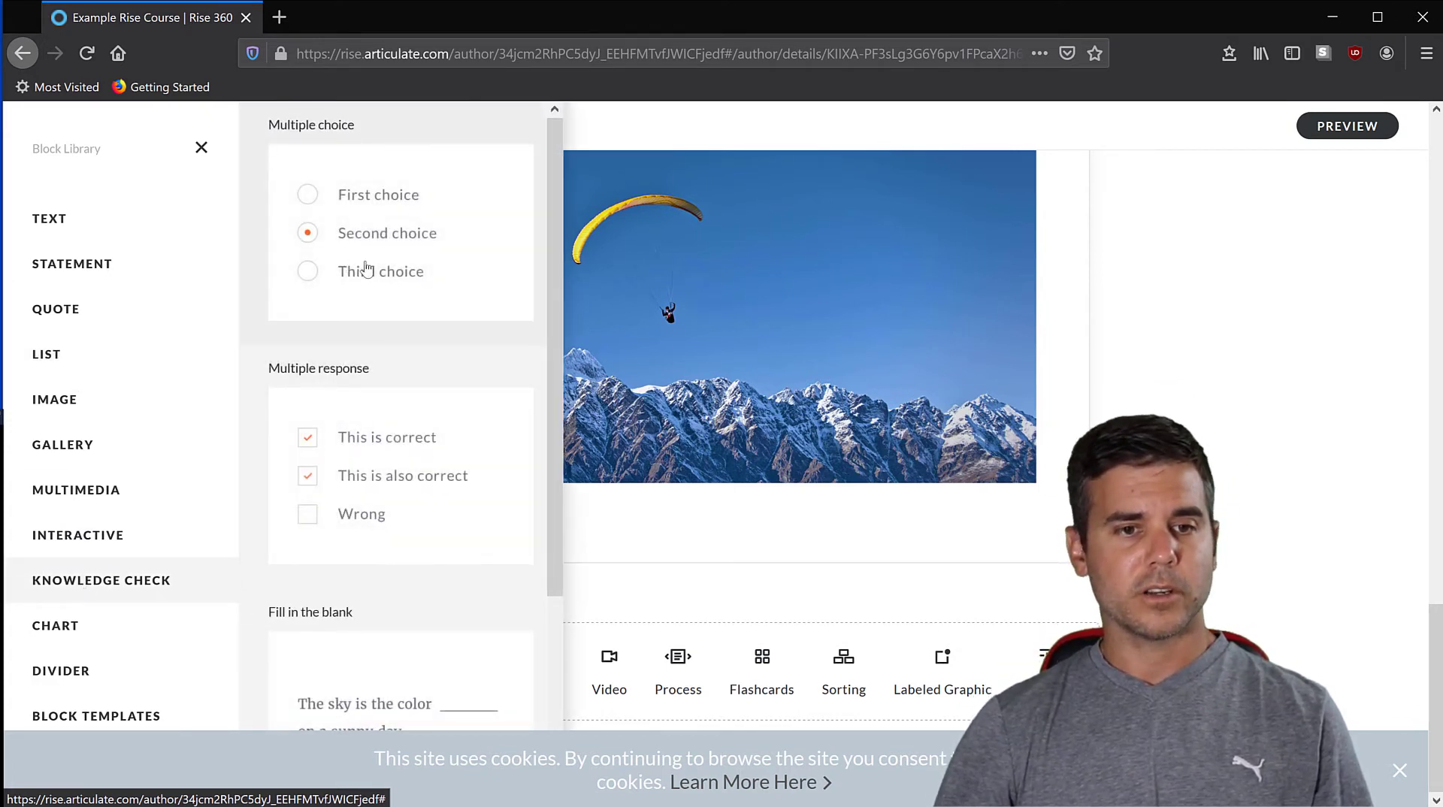
{"action": "left_click", "coordinate": [385, 229]}
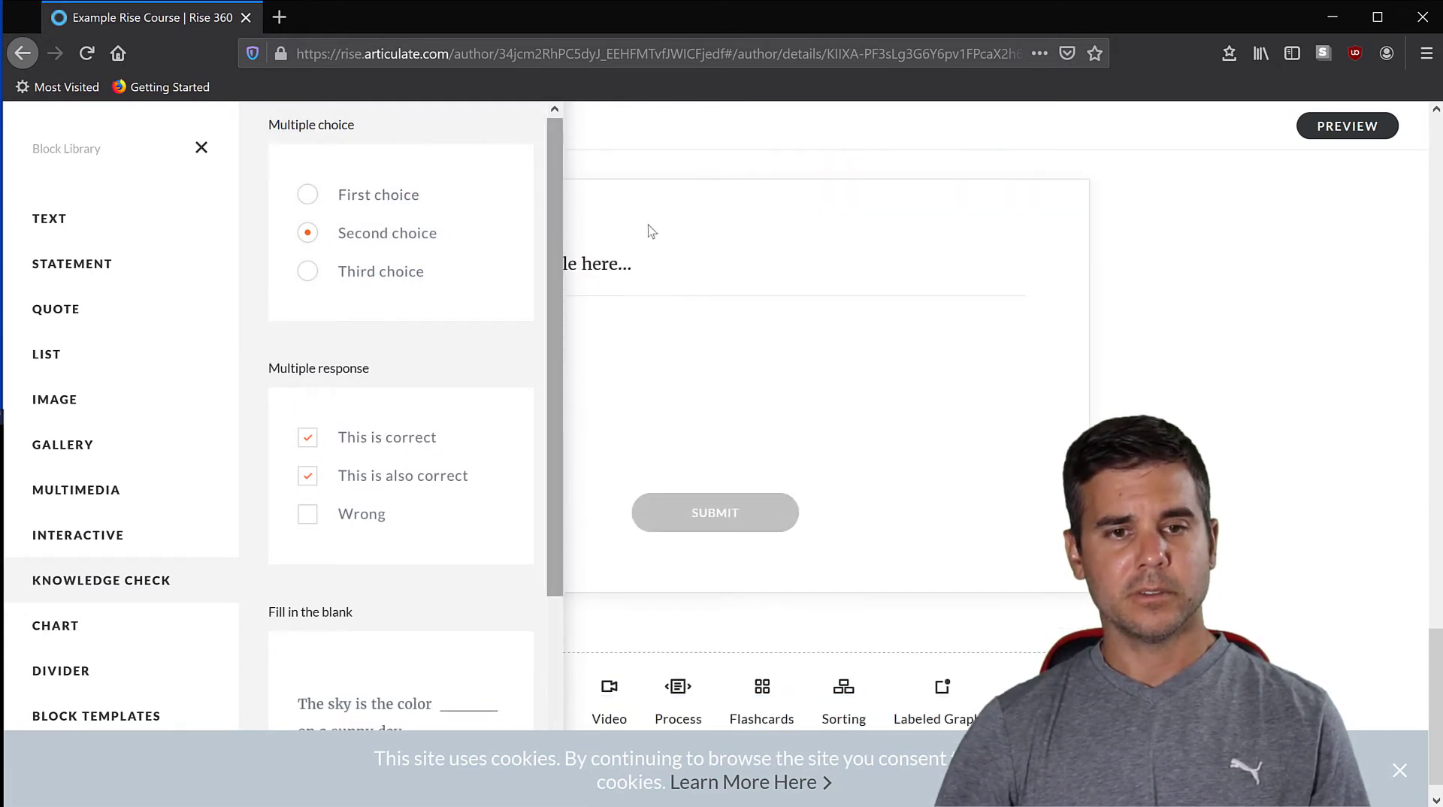
{"action": "left_click", "coordinate": [731, 294]}
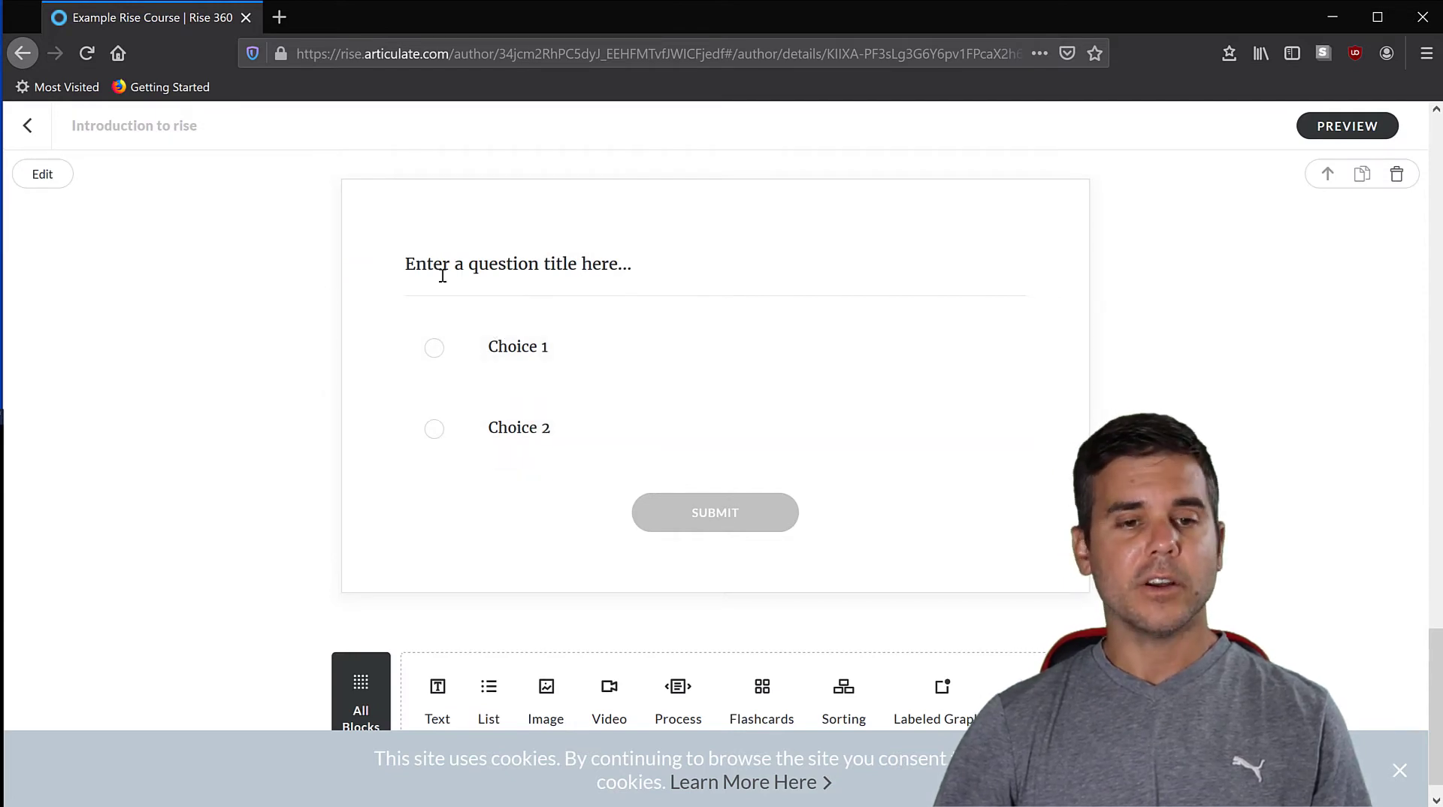
Examine the knowledge check's question types, question title, answer choices and feedback options without changing them.
{"action": "scroll", "coordinate": [493, 277], "scroll_direction": "up", "scroll_amount": 2}
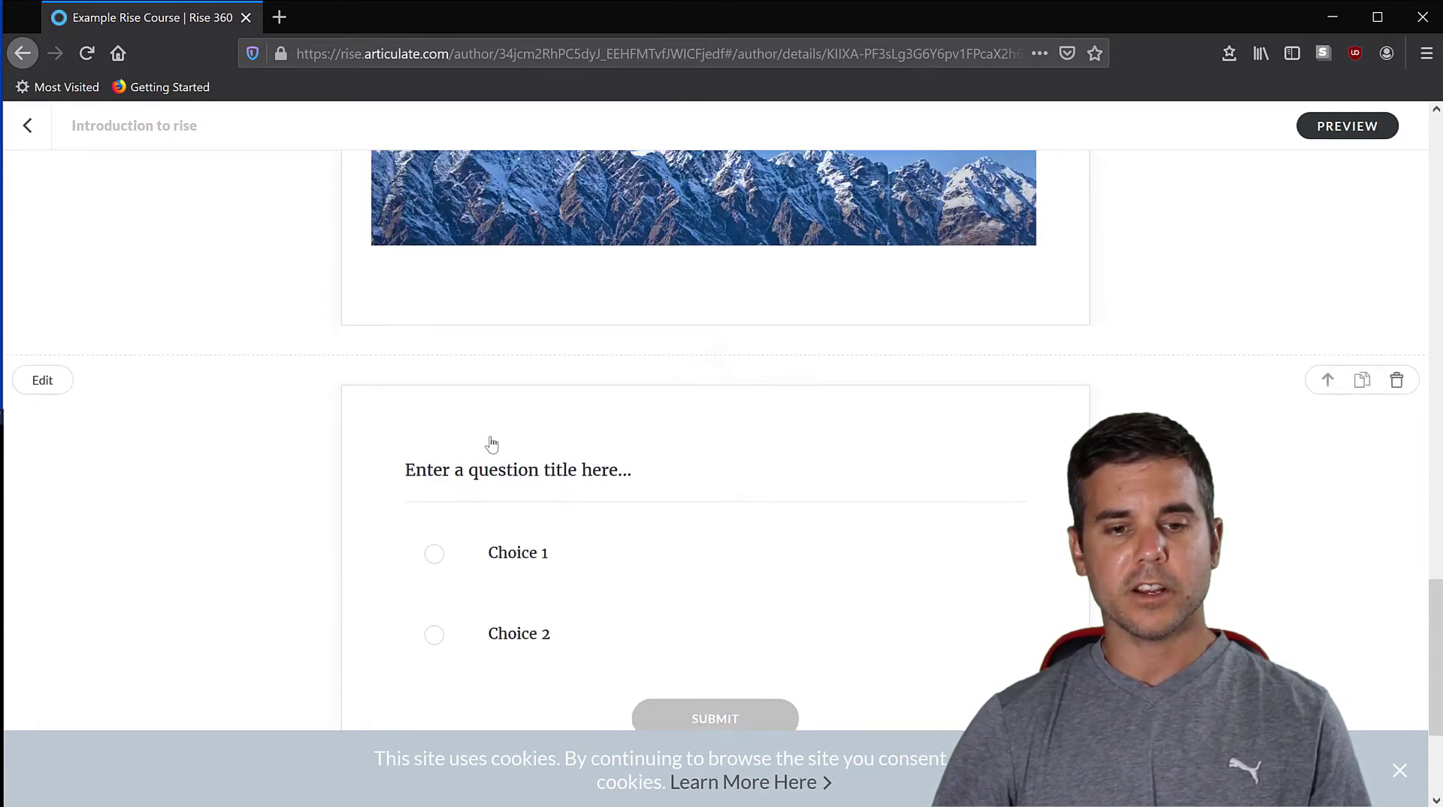
{"action": "scroll", "coordinate": [491, 436], "scroll_direction": "down", "scroll_amount": 1}
{"action": "left_click_drag", "start_coordinate": [635, 370], "coordinate": [441, 371]}
{"action": "left_click", "coordinate": [48, 280]}
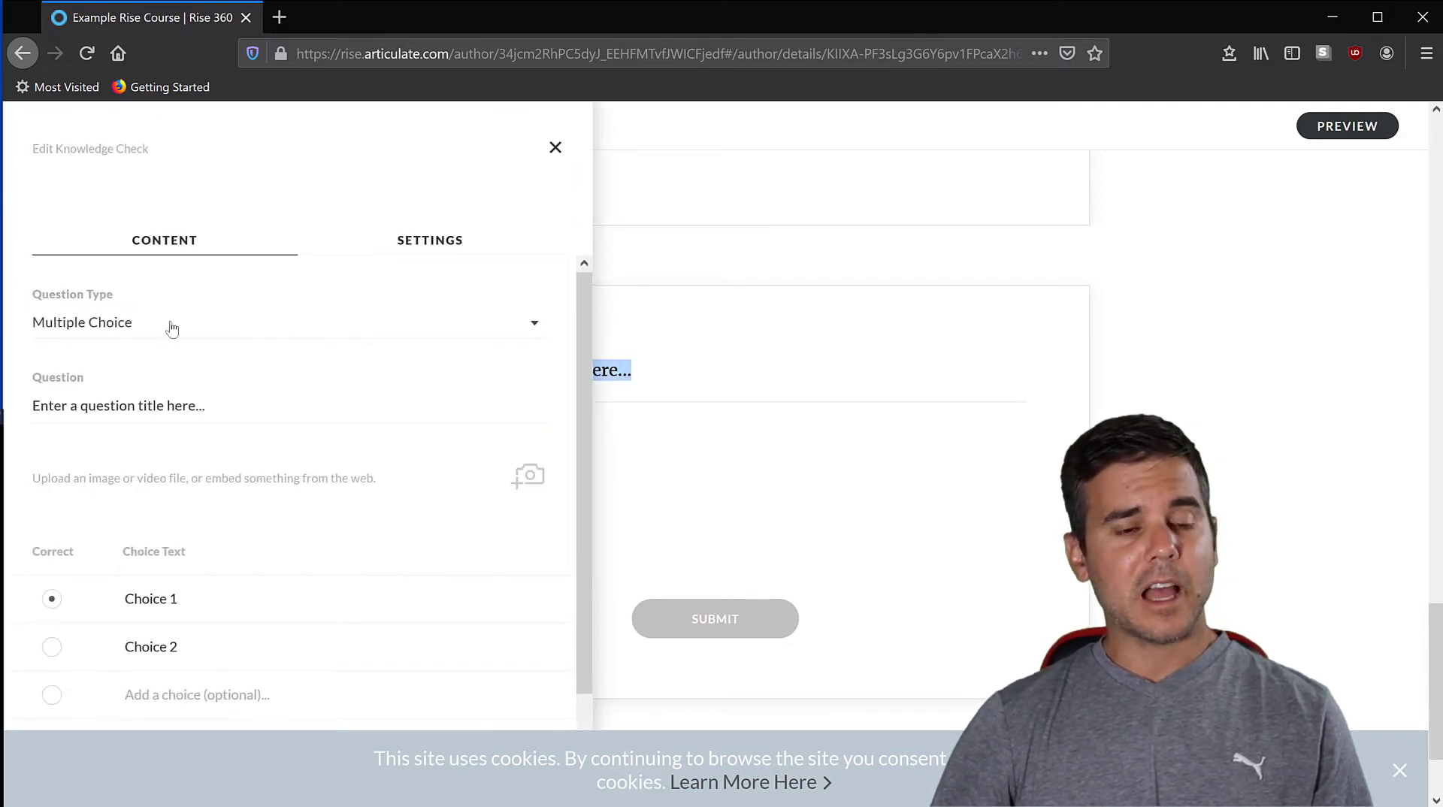
{"action": "left_click", "coordinate": [400, 328]}
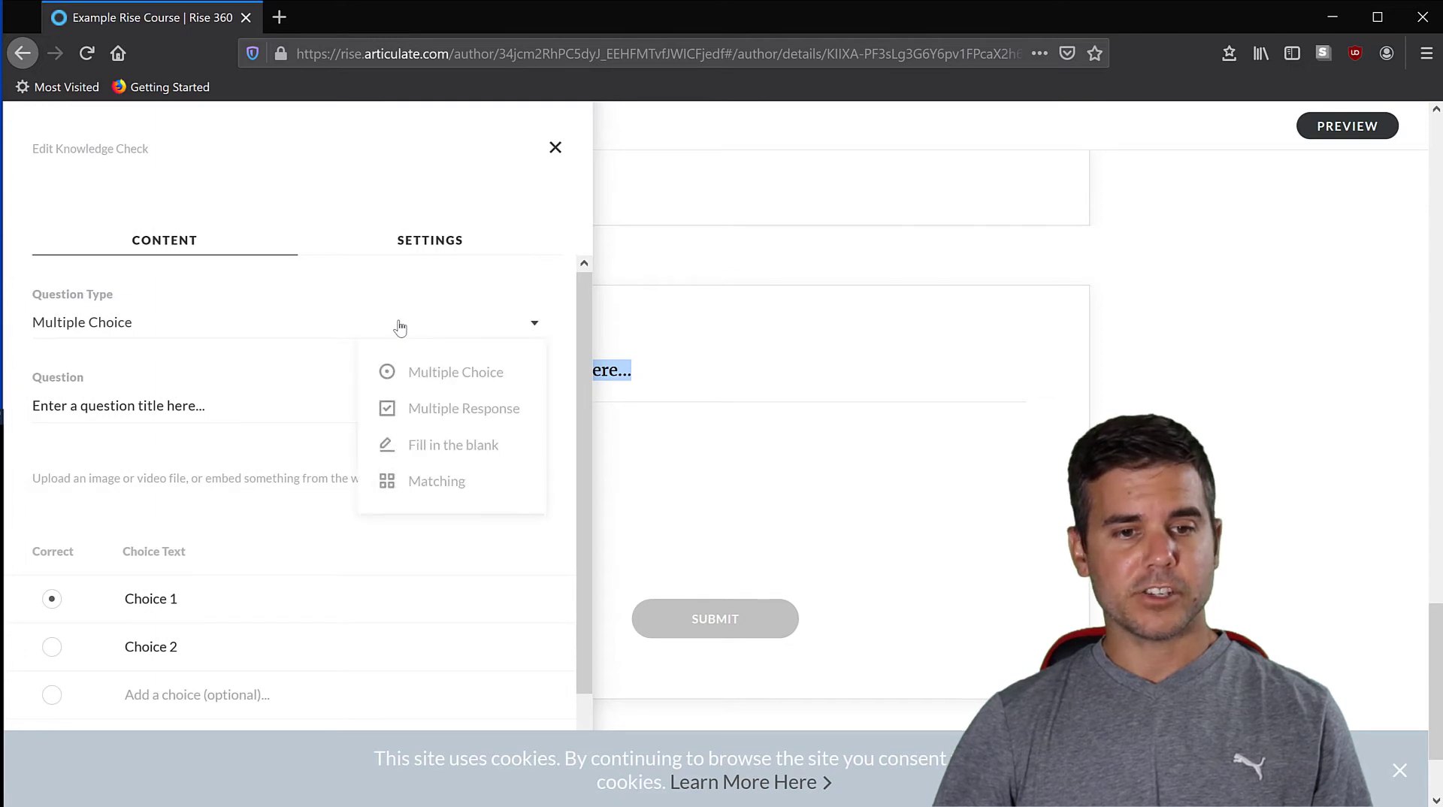
{"action": "left_click", "coordinate": [153, 407]}
{"action": "scroll", "coordinate": [156, 408], "scroll_direction": "down", "scroll_amount": 3}
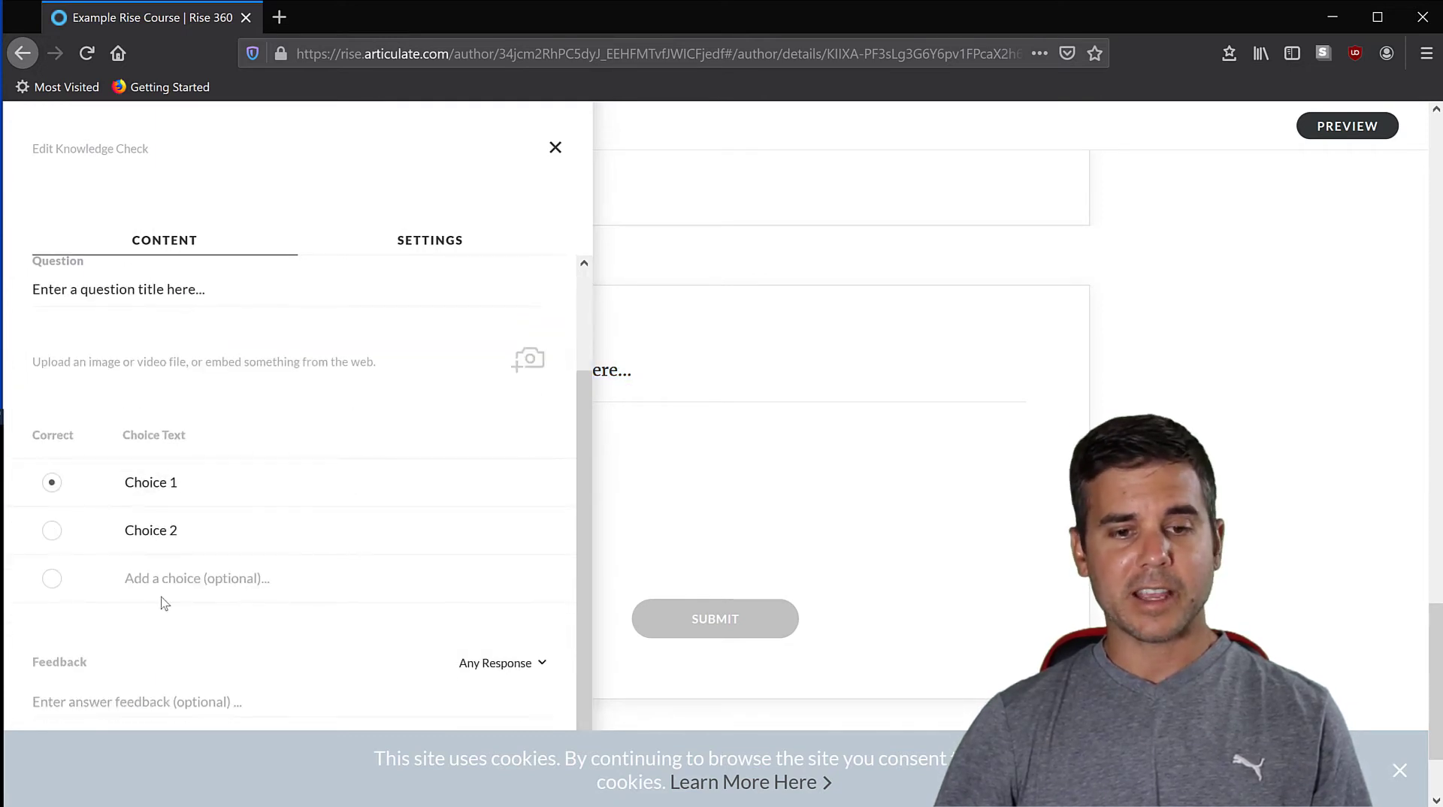
{"action": "scroll", "coordinate": [164, 677], "scroll_direction": "down", "scroll_amount": 3}
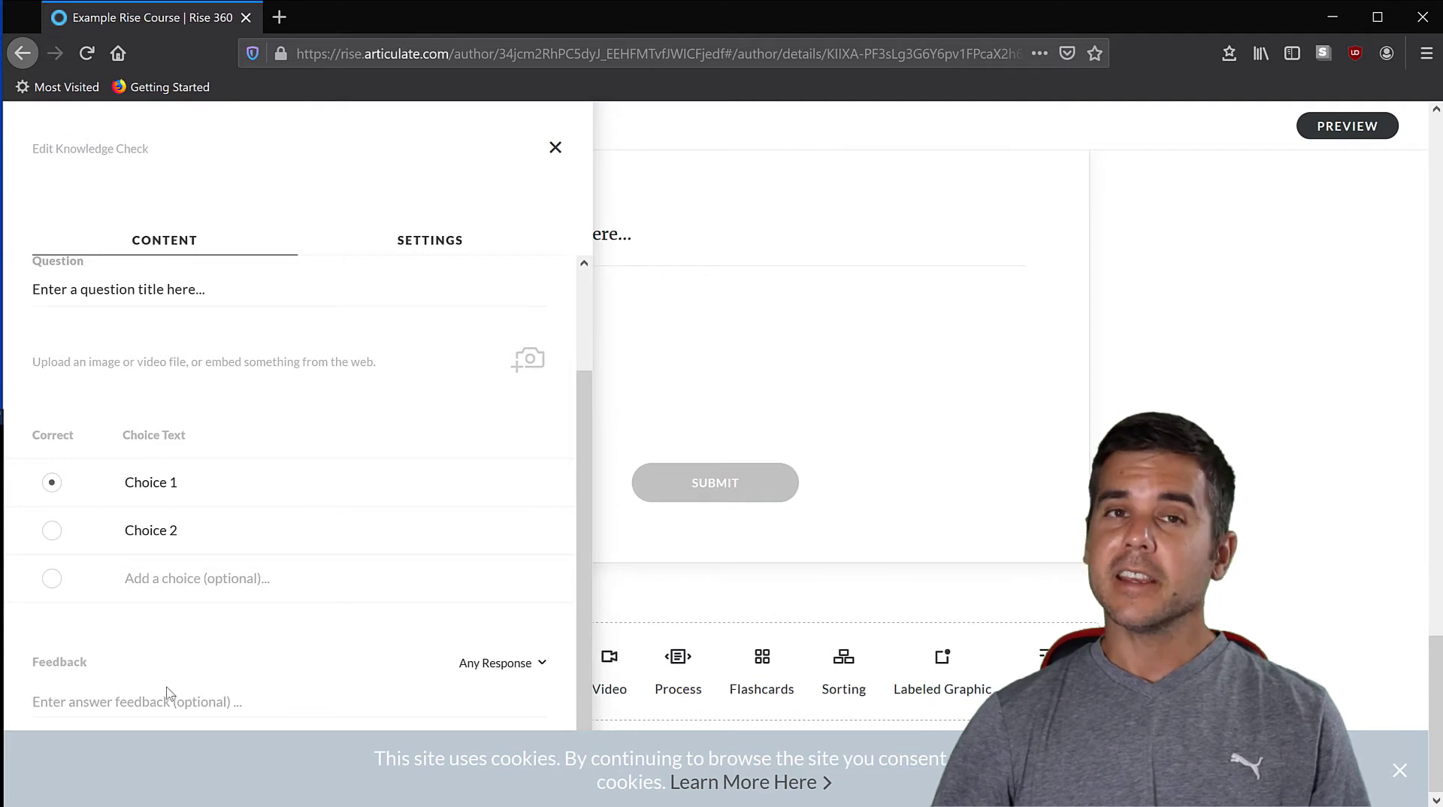
{"action": "scroll", "coordinate": [272, 496], "scroll_direction": "up", "scroll_amount": 3}
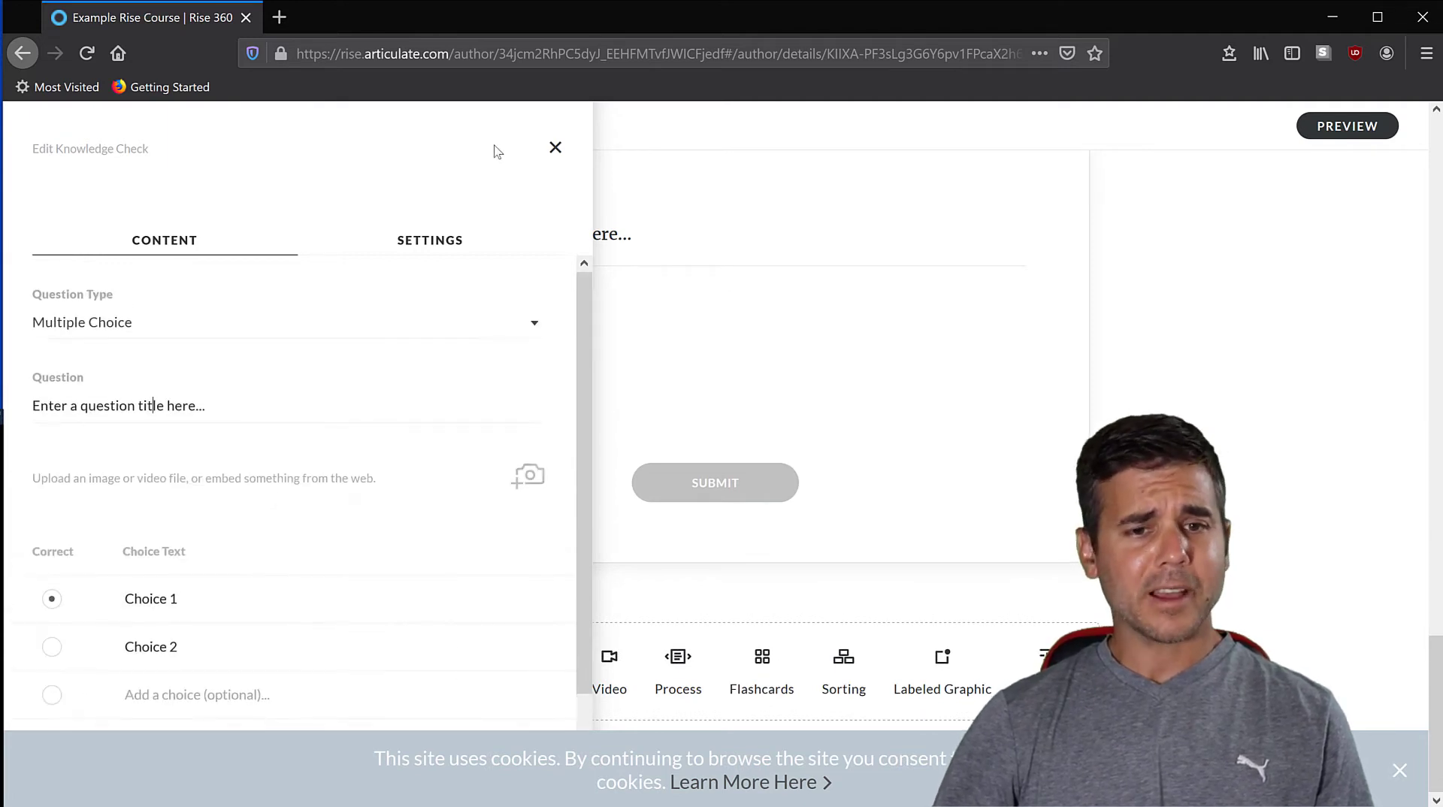
{"action": "left_click", "coordinate": [551, 148]}
Return to the course outline and add a lesson titled "Quiz" below "Introduction to rise".
{"action": "scroll", "coordinate": [454, 368], "scroll_direction": "up", "scroll_amount": 5}
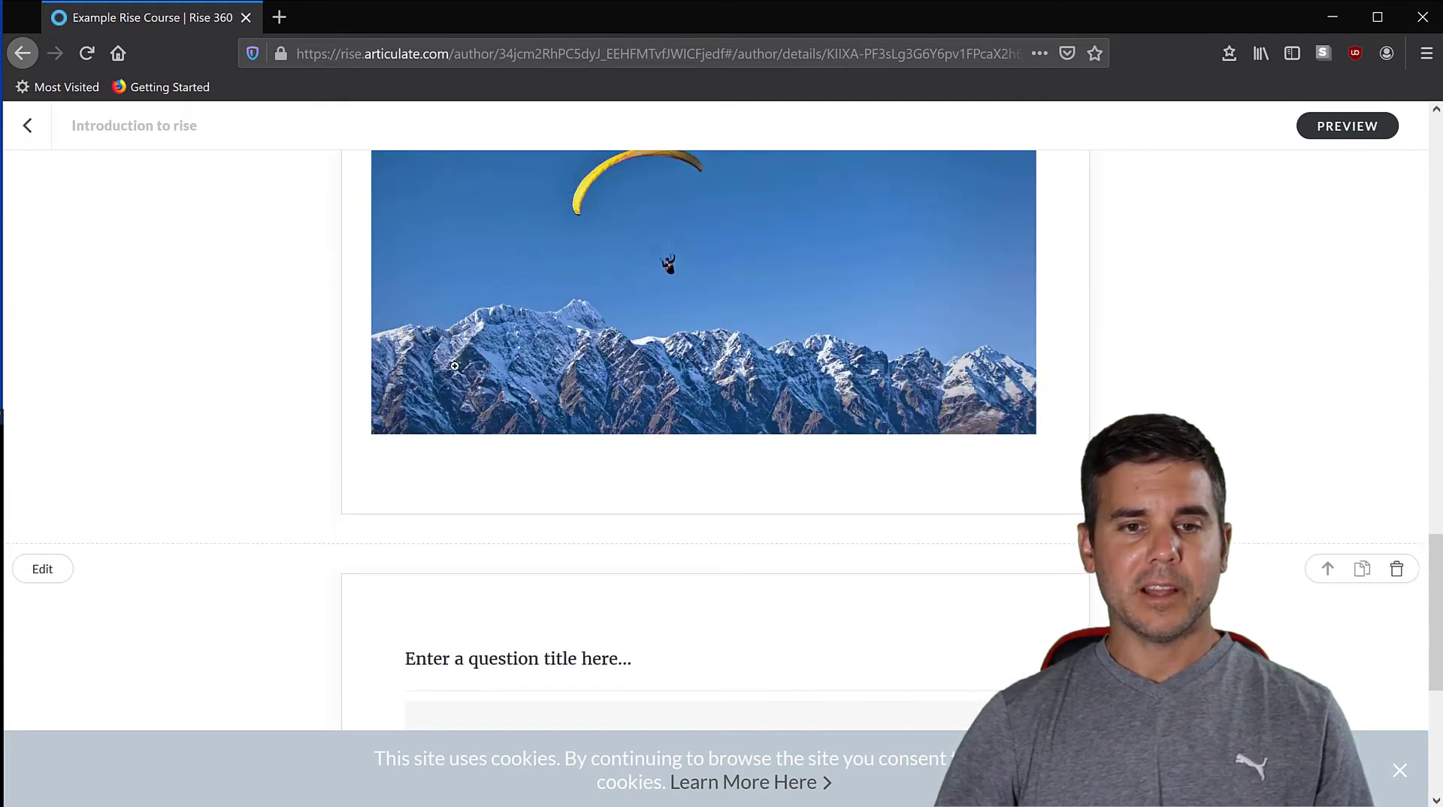
{"action": "scroll", "coordinate": [454, 368], "scroll_direction": "up", "scroll_amount": 10}
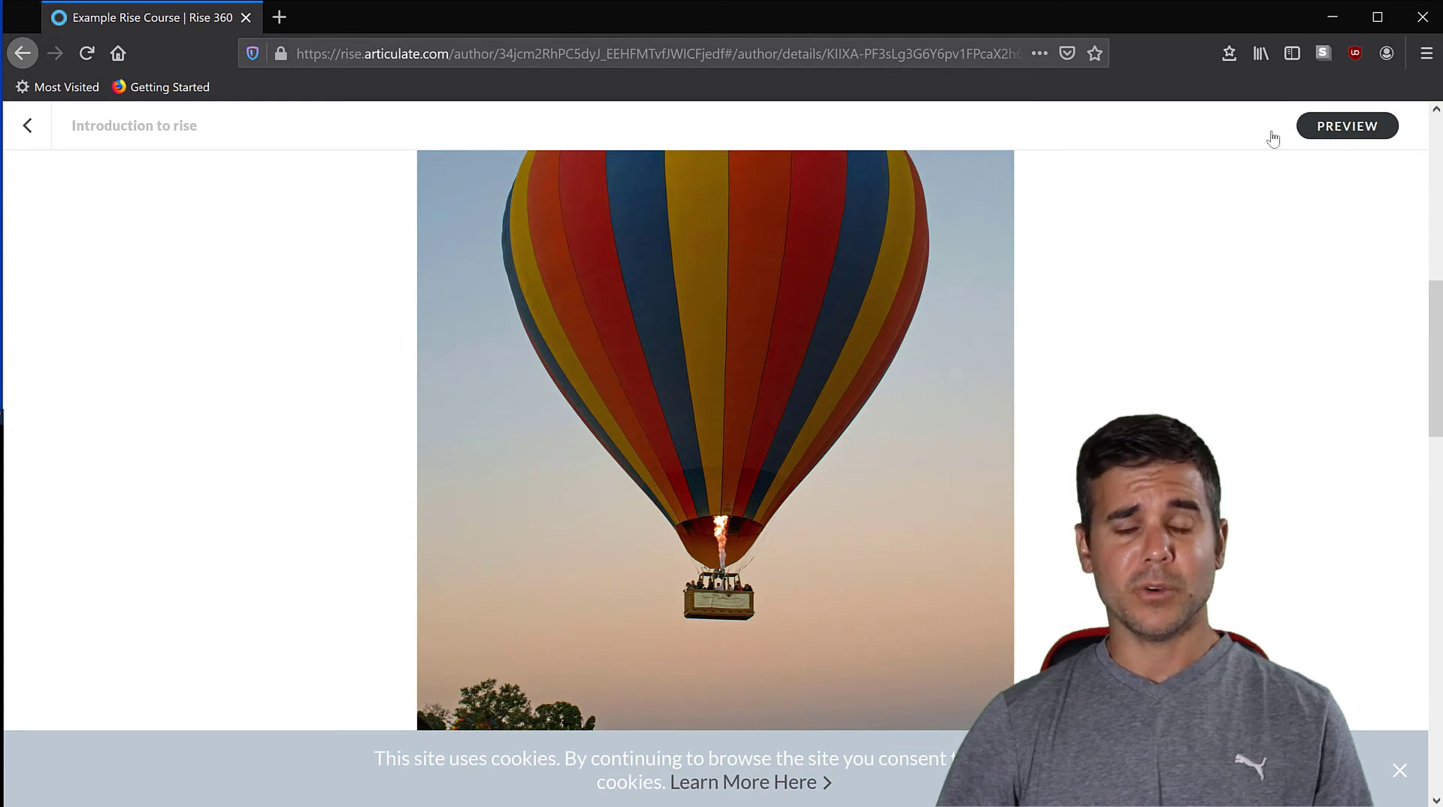
{"action": "left_click", "coordinate": [30, 126]}
{"action": "scroll", "coordinate": [459, 615], "scroll_direction": "down", "scroll_amount": 2}
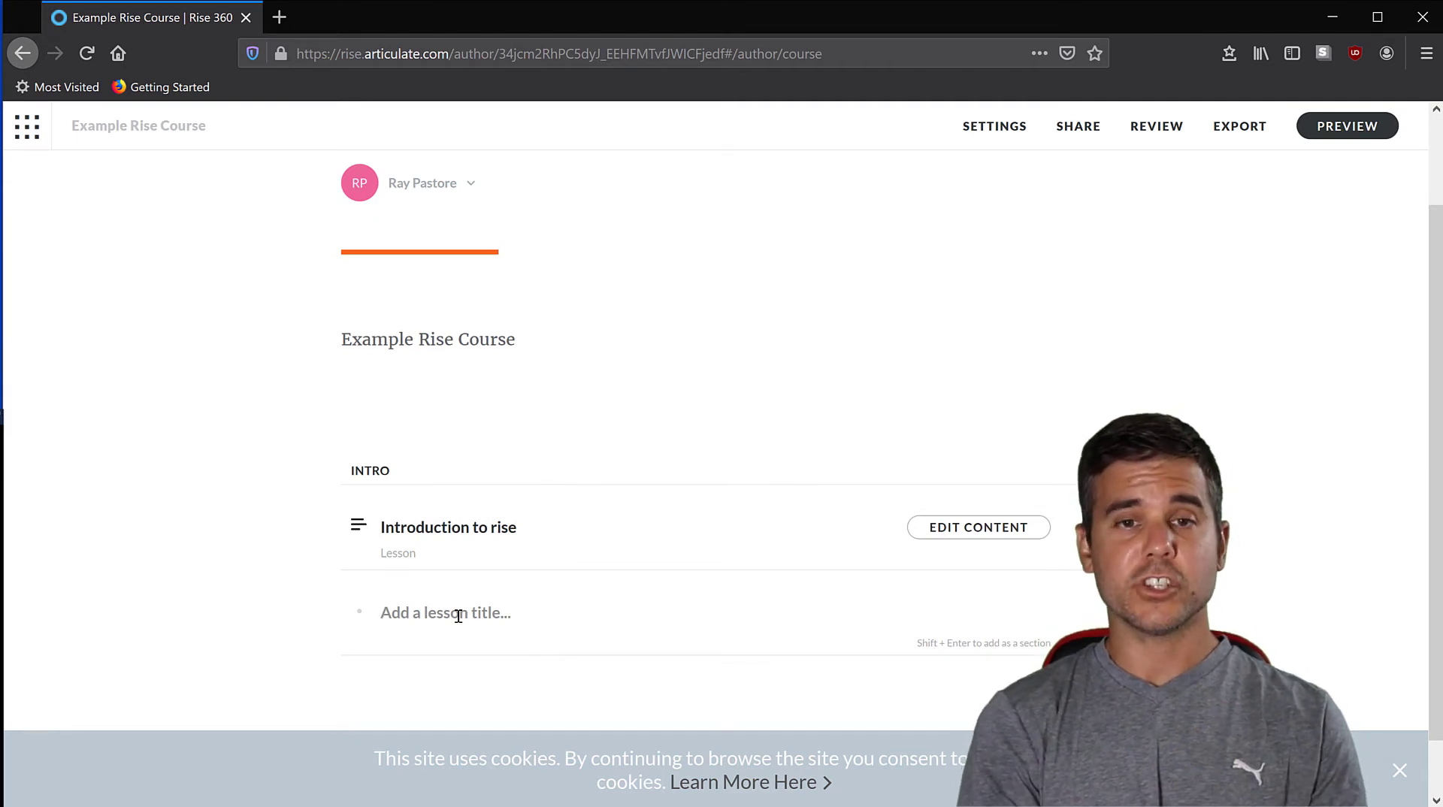
{"action": "type", "text": "Qui"}
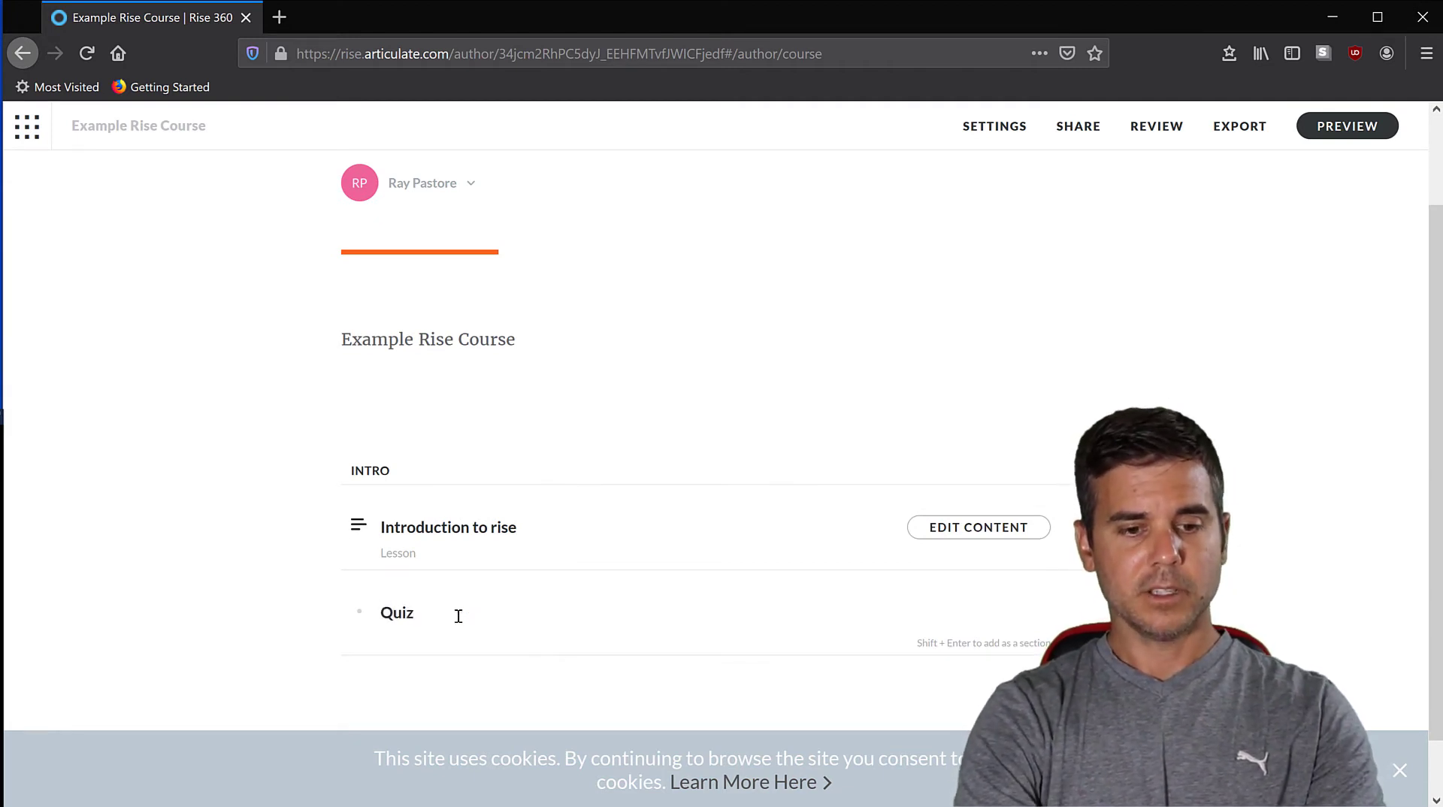
{"action": "type", "text": "z"}
{"action": "key", "text": "Return"}
Add content of the Quiz type to the "Quiz" lesson.
{"action": "scroll", "coordinate": [961, 475], "scroll_direction": "down", "scroll_amount": 3}
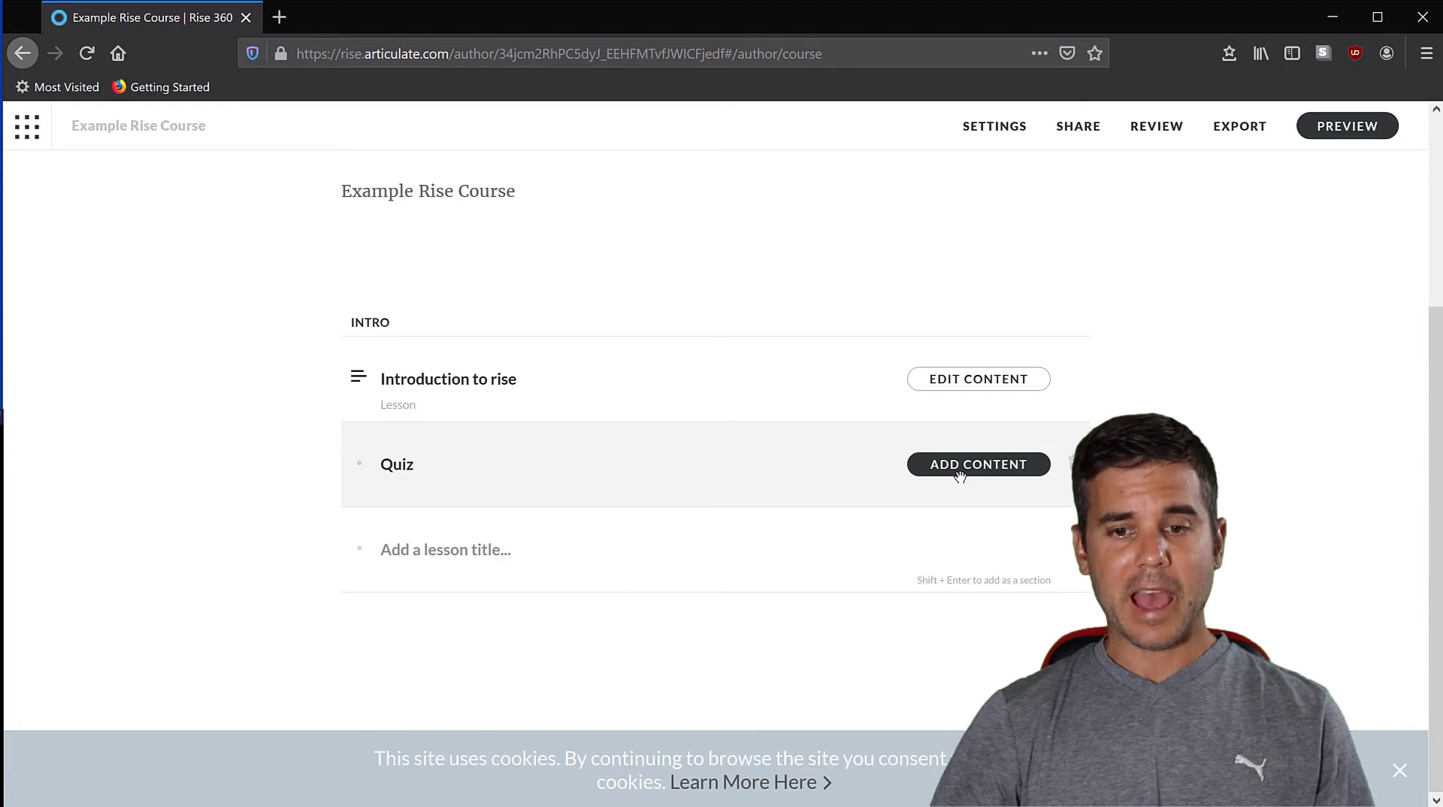
{"action": "left_click", "coordinate": [969, 479]}
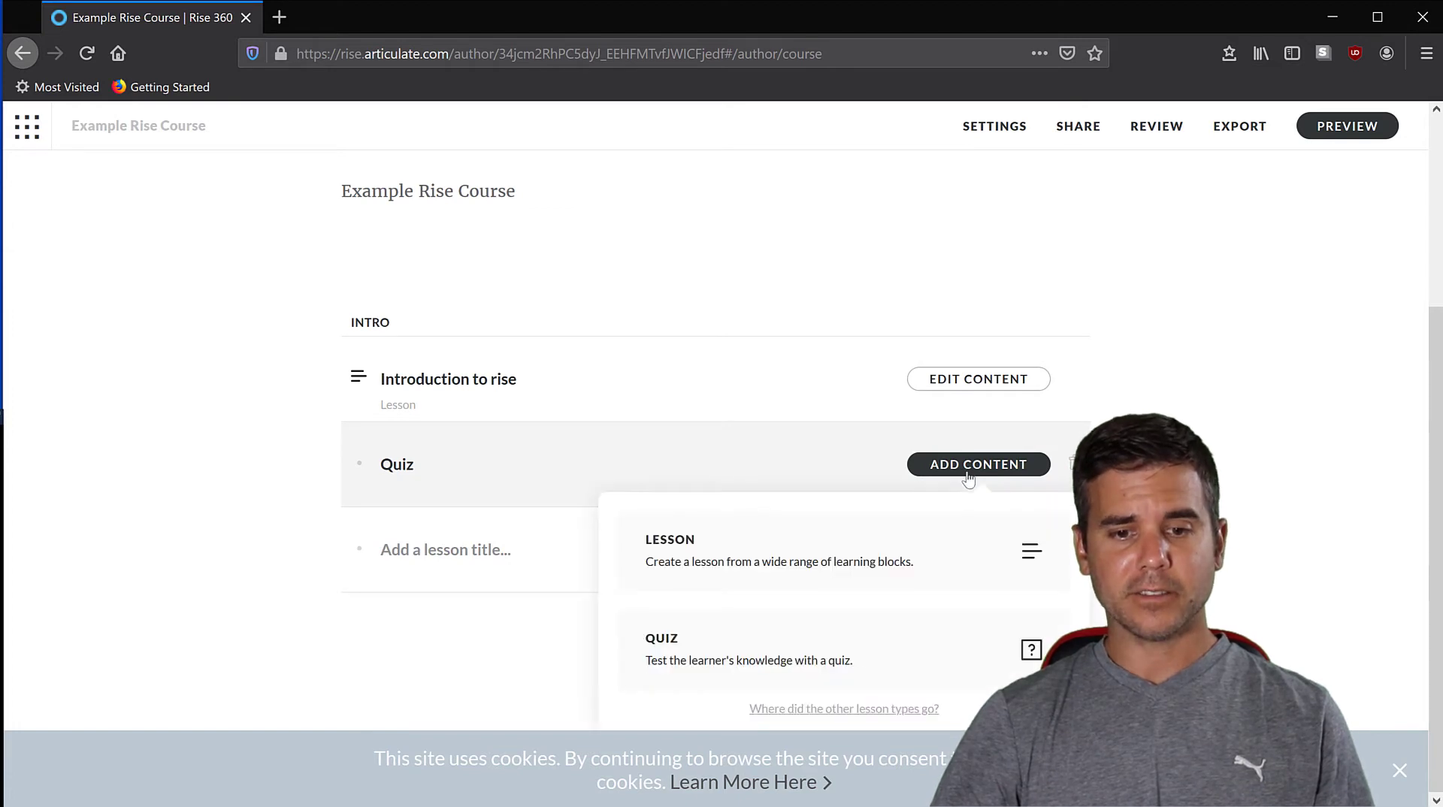
{"action": "left_click", "coordinate": [753, 651]}
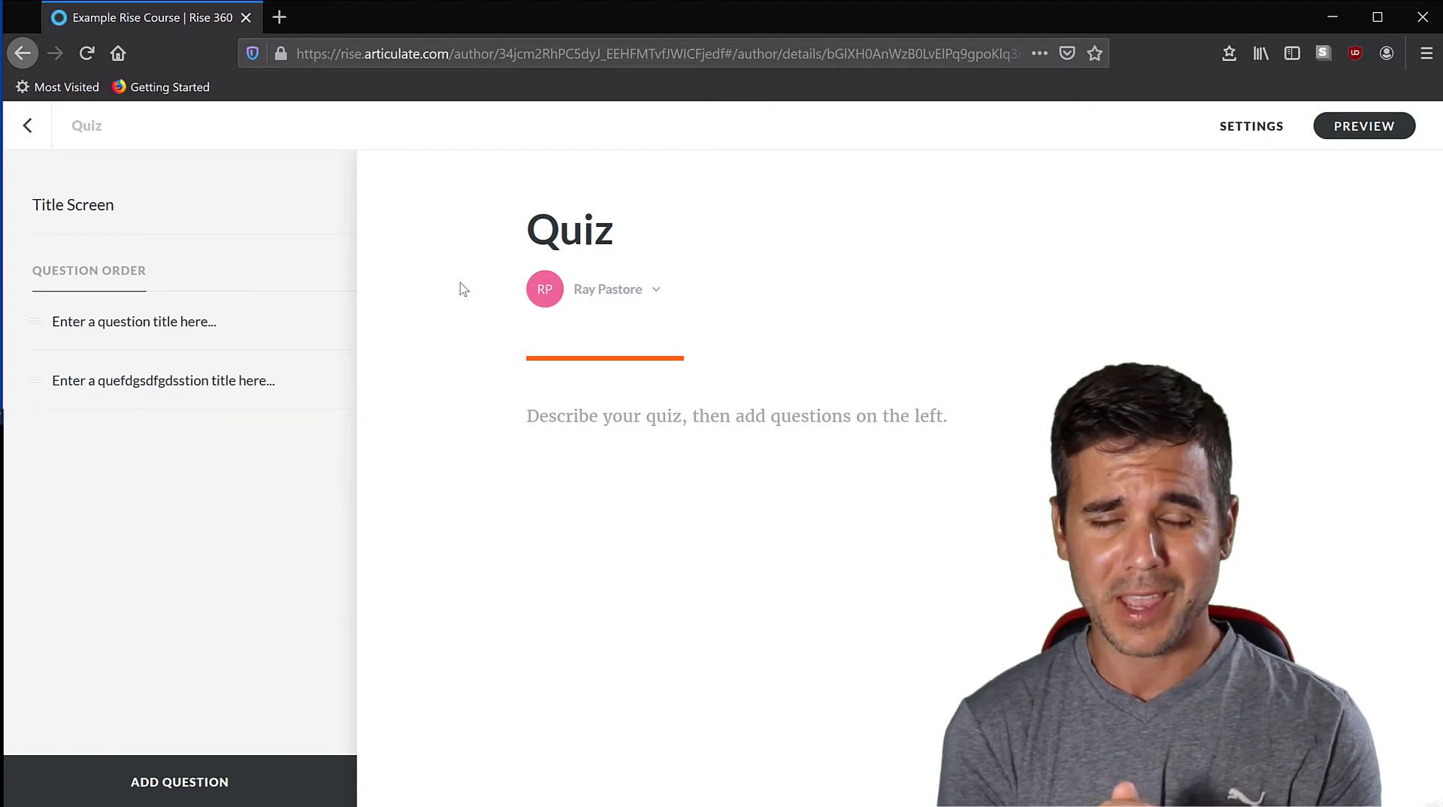
Look through the two quiz questions and view the question type options of the first one.
{"action": "left_click", "coordinate": [135, 325]}
{"action": "left_click", "coordinate": [151, 380]}
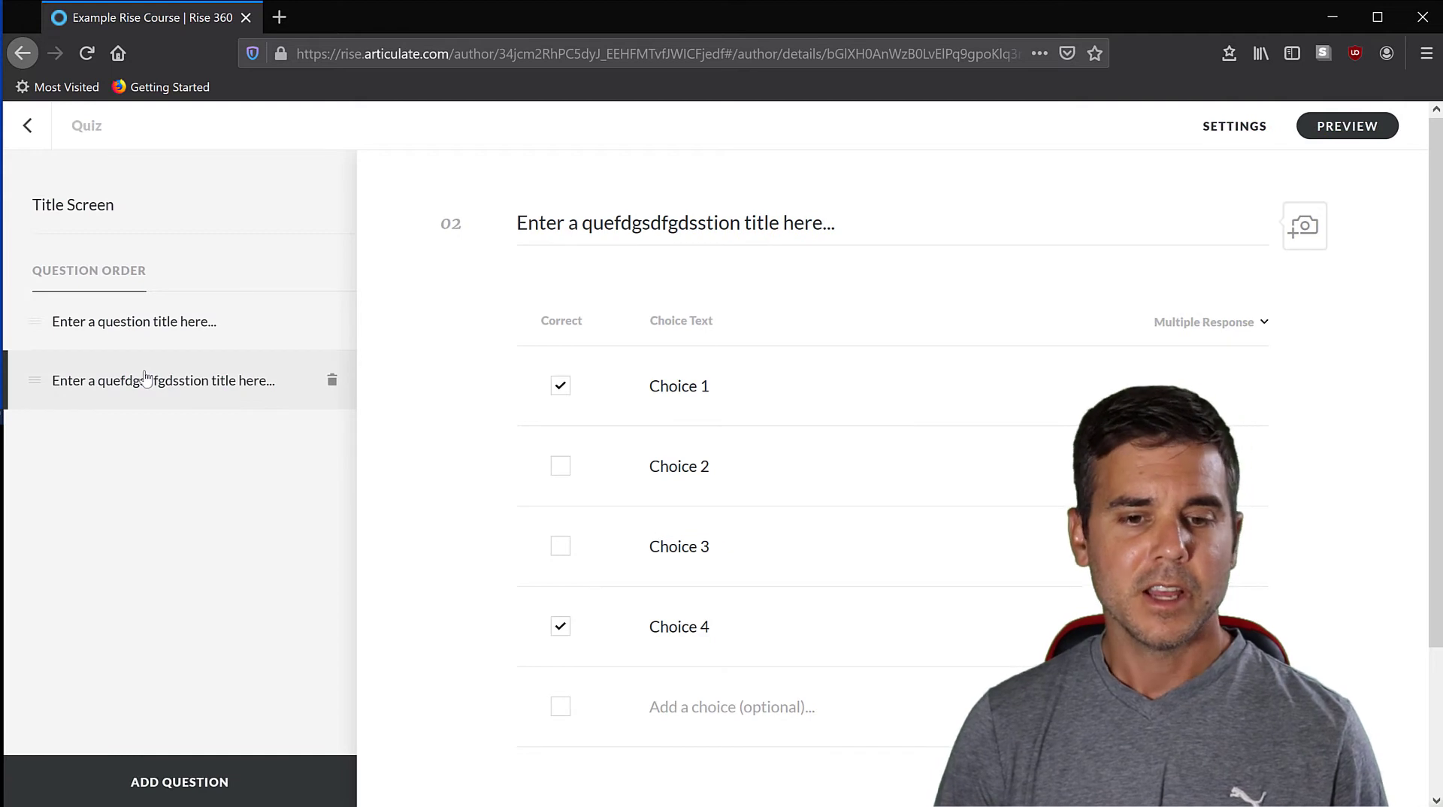
{"action": "left_click", "coordinate": [145, 331]}
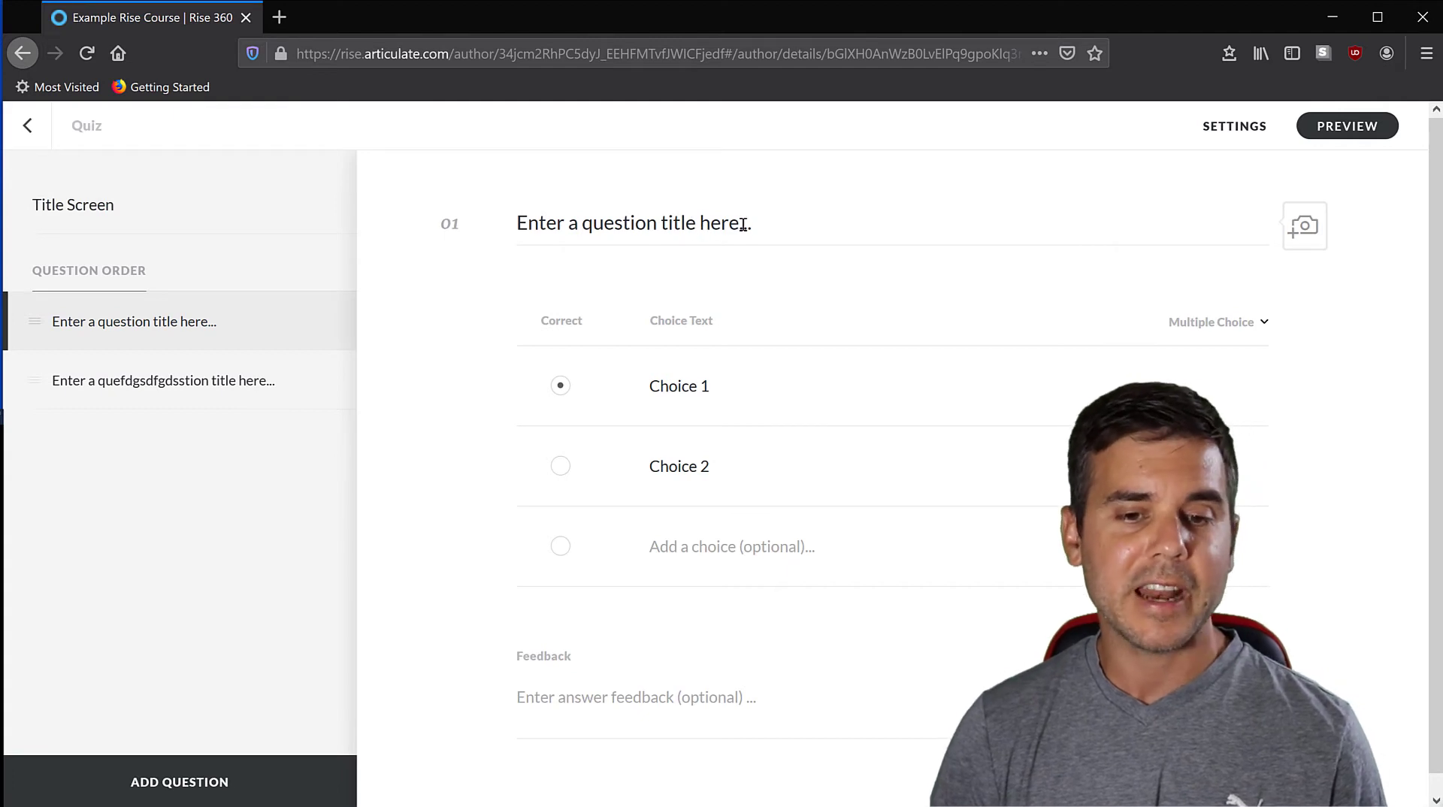
{"action": "left_click_drag", "start_coordinate": [729, 223], "coordinate": [580, 229]}
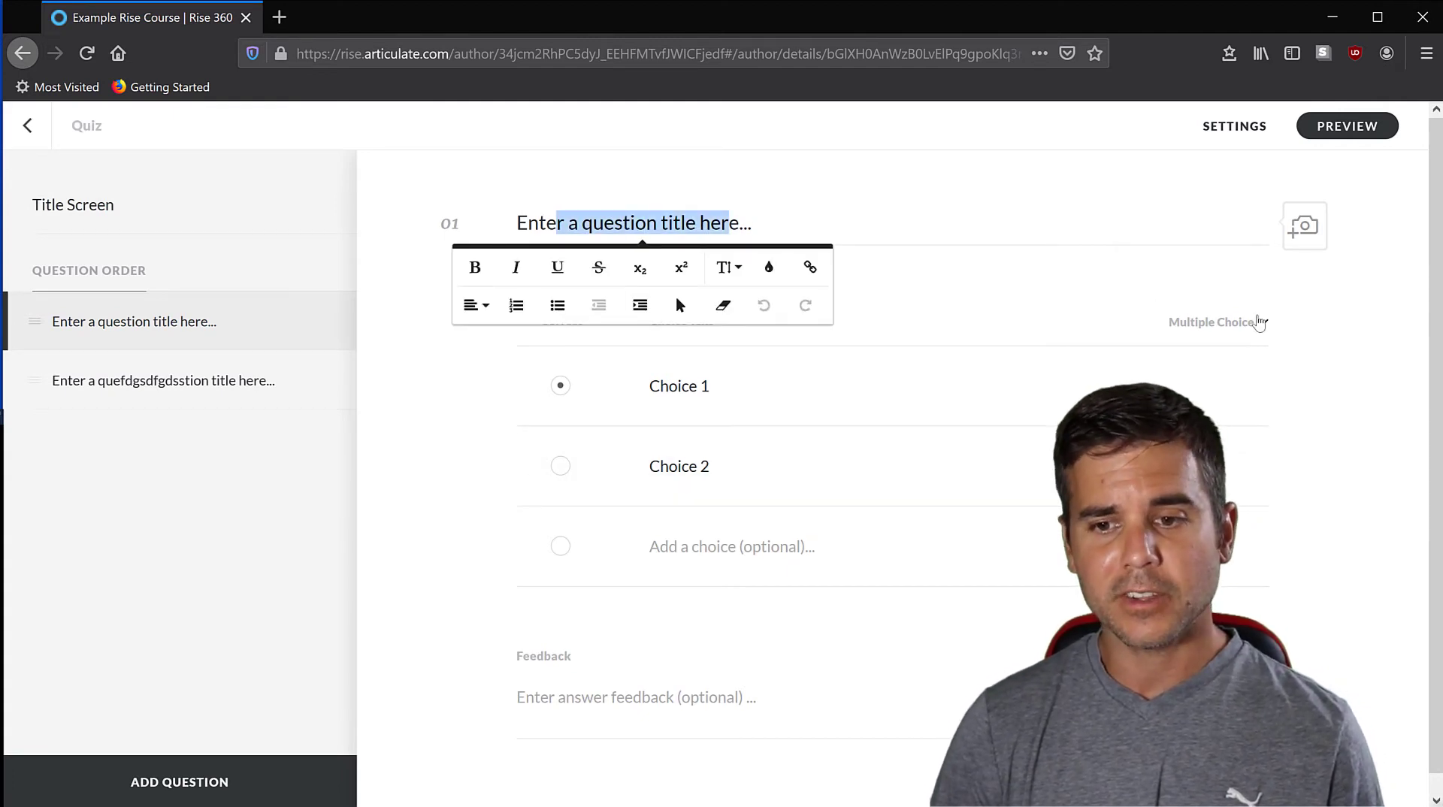
{"action": "left_click", "coordinate": [1251, 323]}
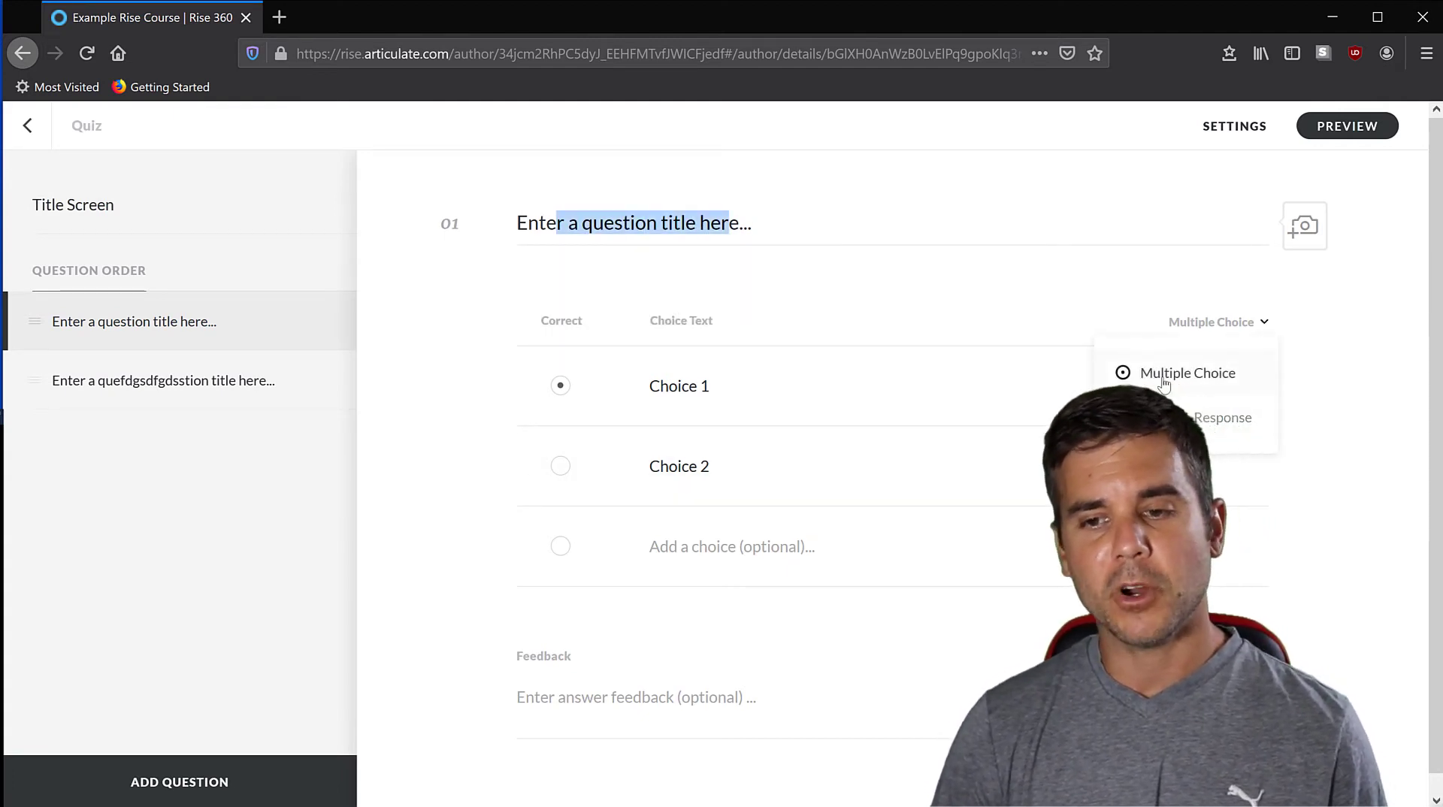
{"action": "left_click", "coordinate": [1024, 227]}
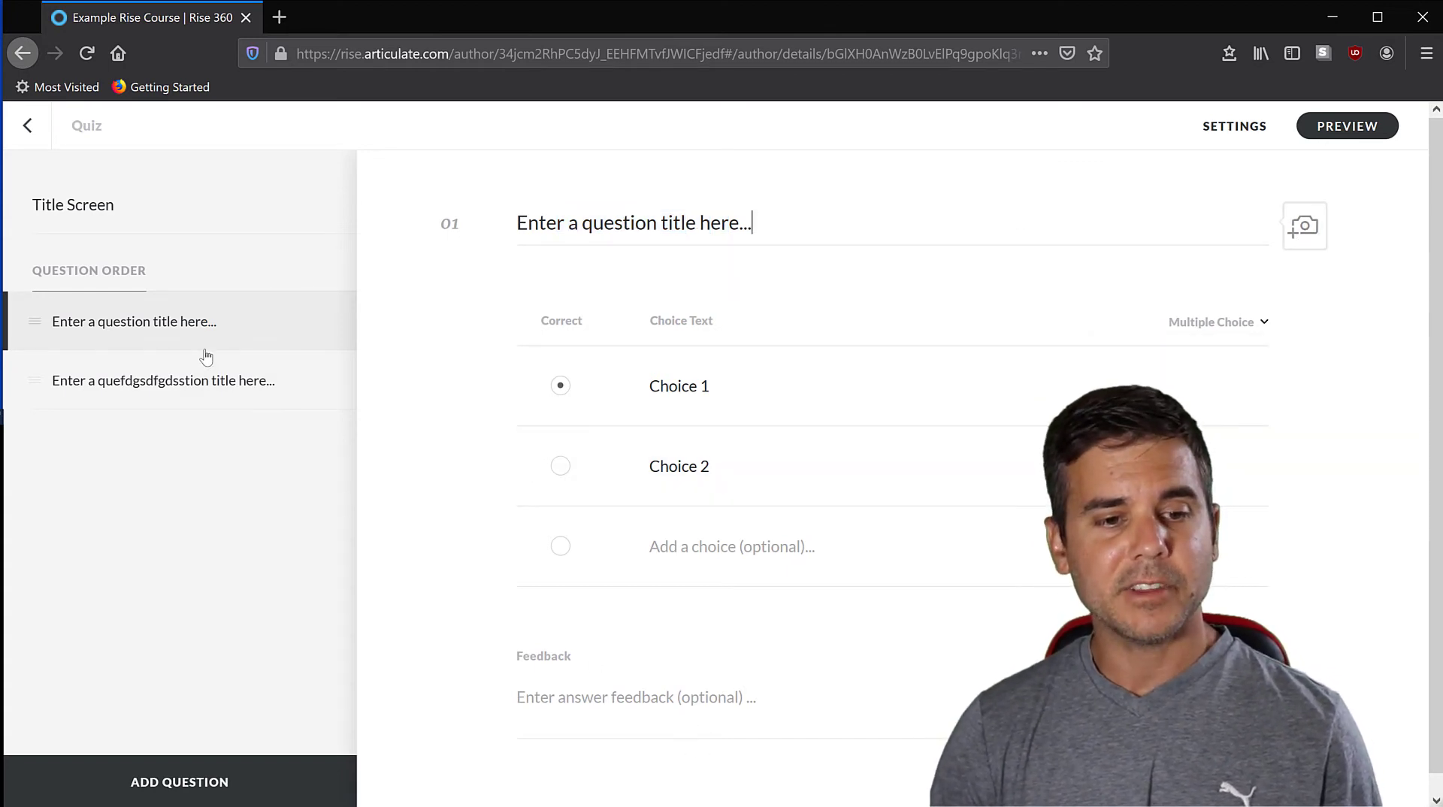
View the second quiz question and the question types available for adding a new question.
{"action": "left_click", "coordinate": [200, 381]}
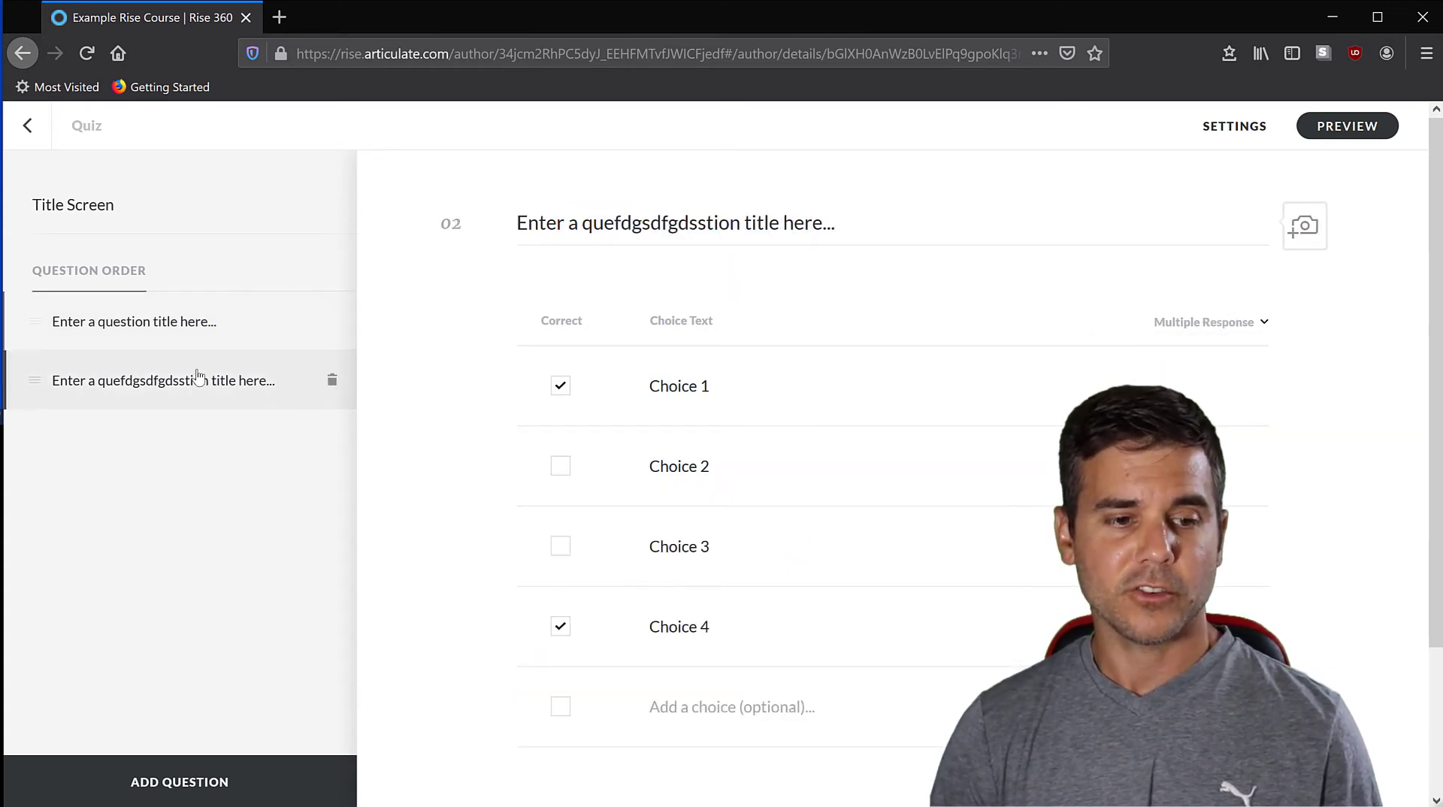
{"action": "left_click", "coordinate": [161, 782]}
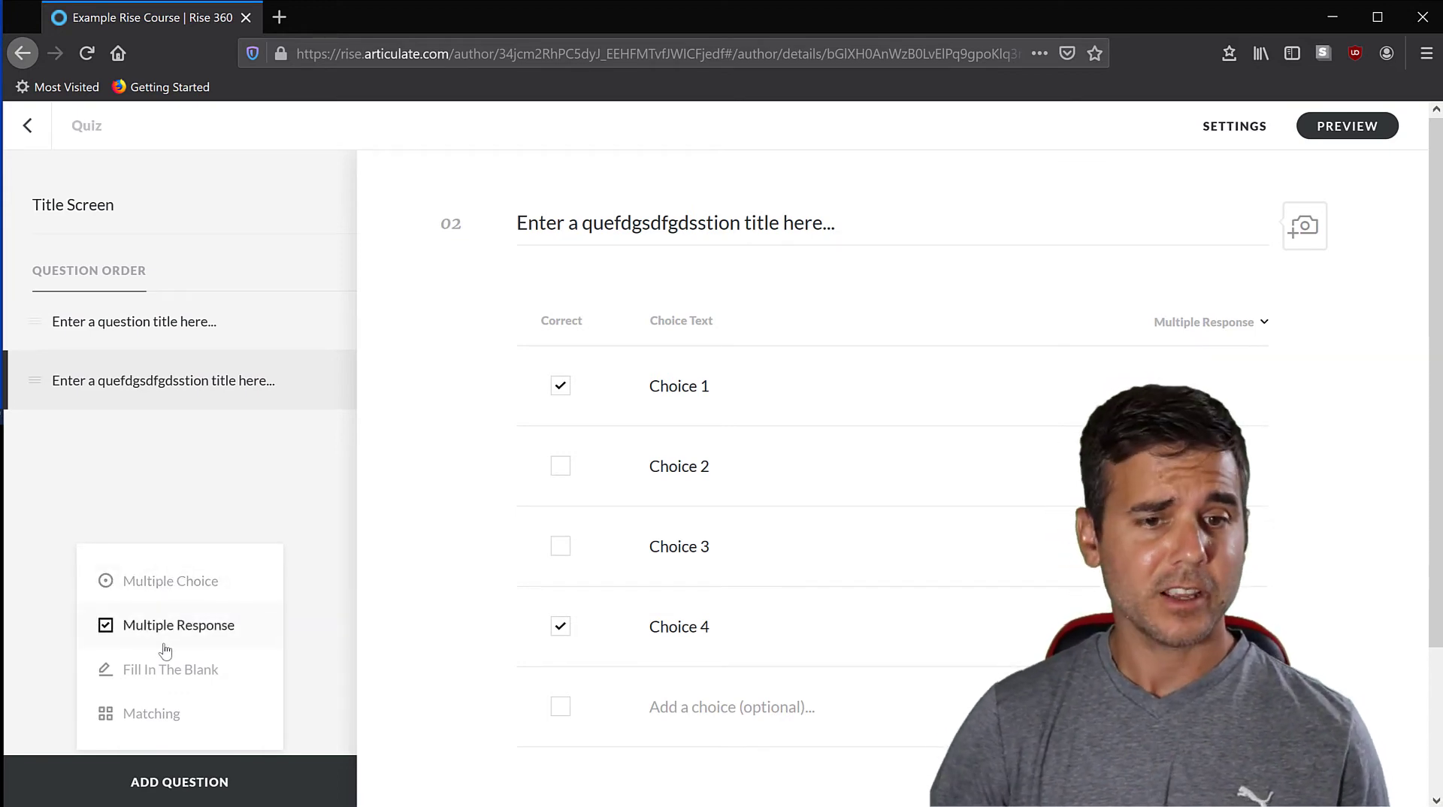
{"action": "left_click", "coordinate": [634, 170]}
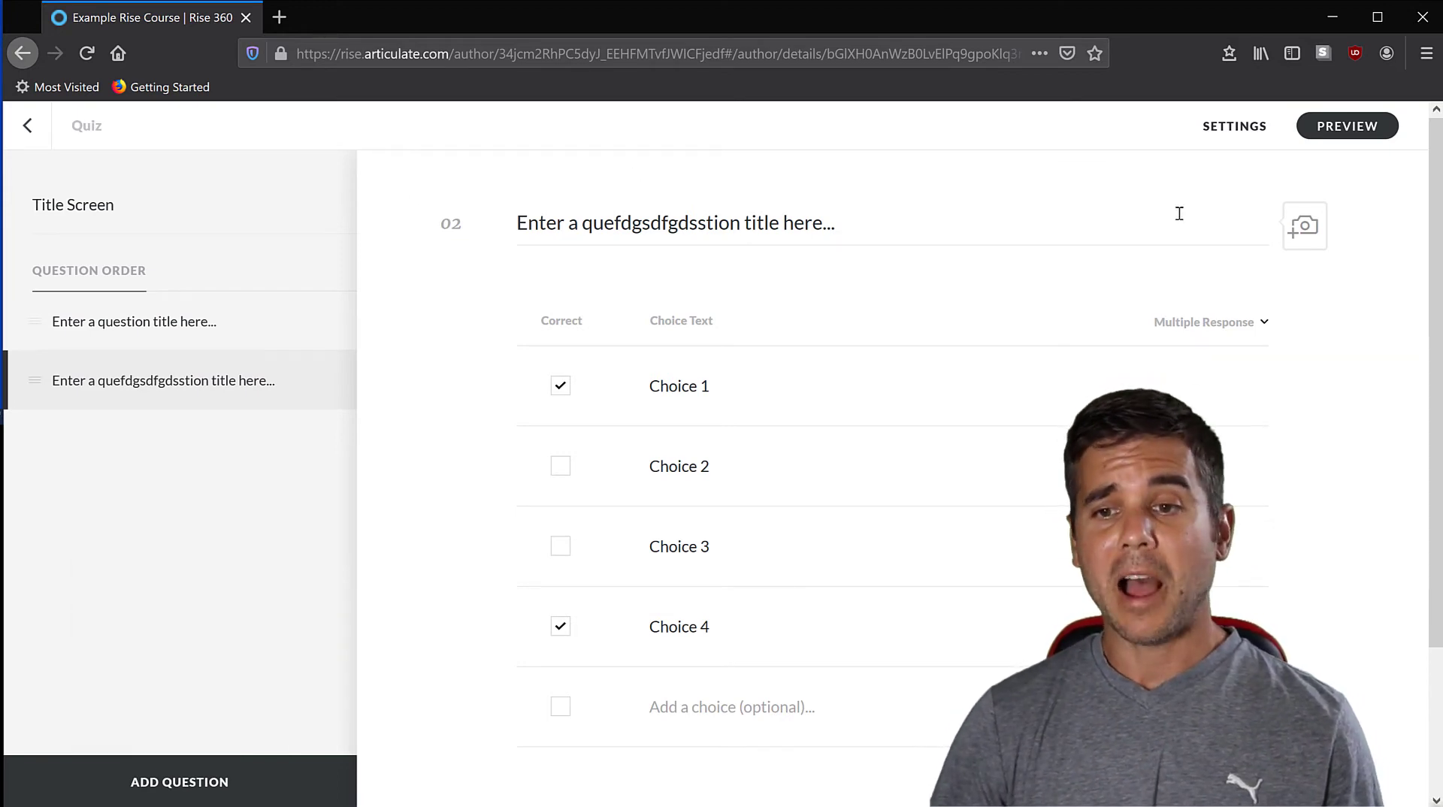
Review the quiz settings for passing score, retries, lesson count and question options, then close them.
{"action": "left_click", "coordinate": [1234, 129]}
{"action": "scroll", "coordinate": [833, 228], "scroll_direction": "down", "scroll_amount": 3}
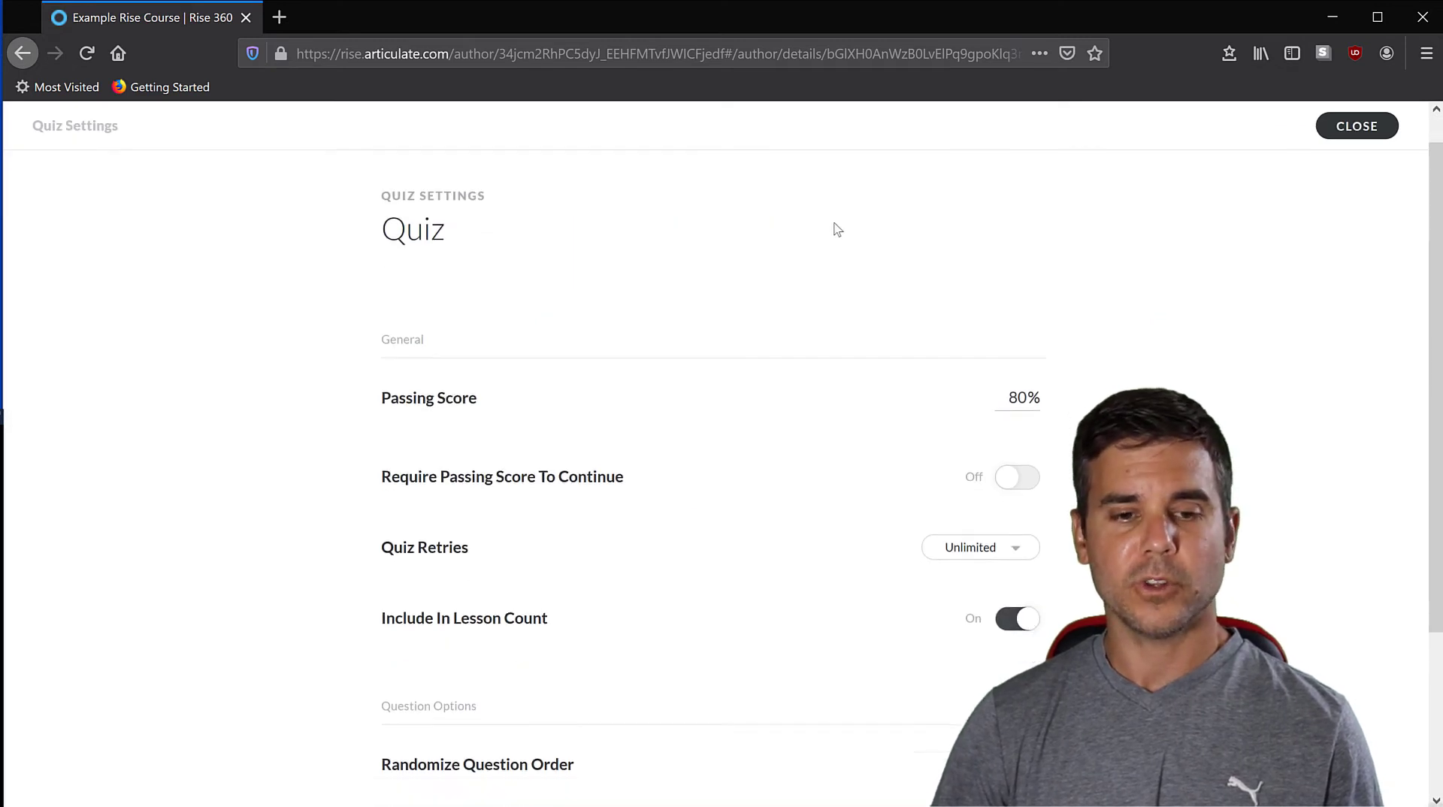
{"action": "scroll", "coordinate": [502, 401], "scroll_direction": "down", "scroll_amount": 3}
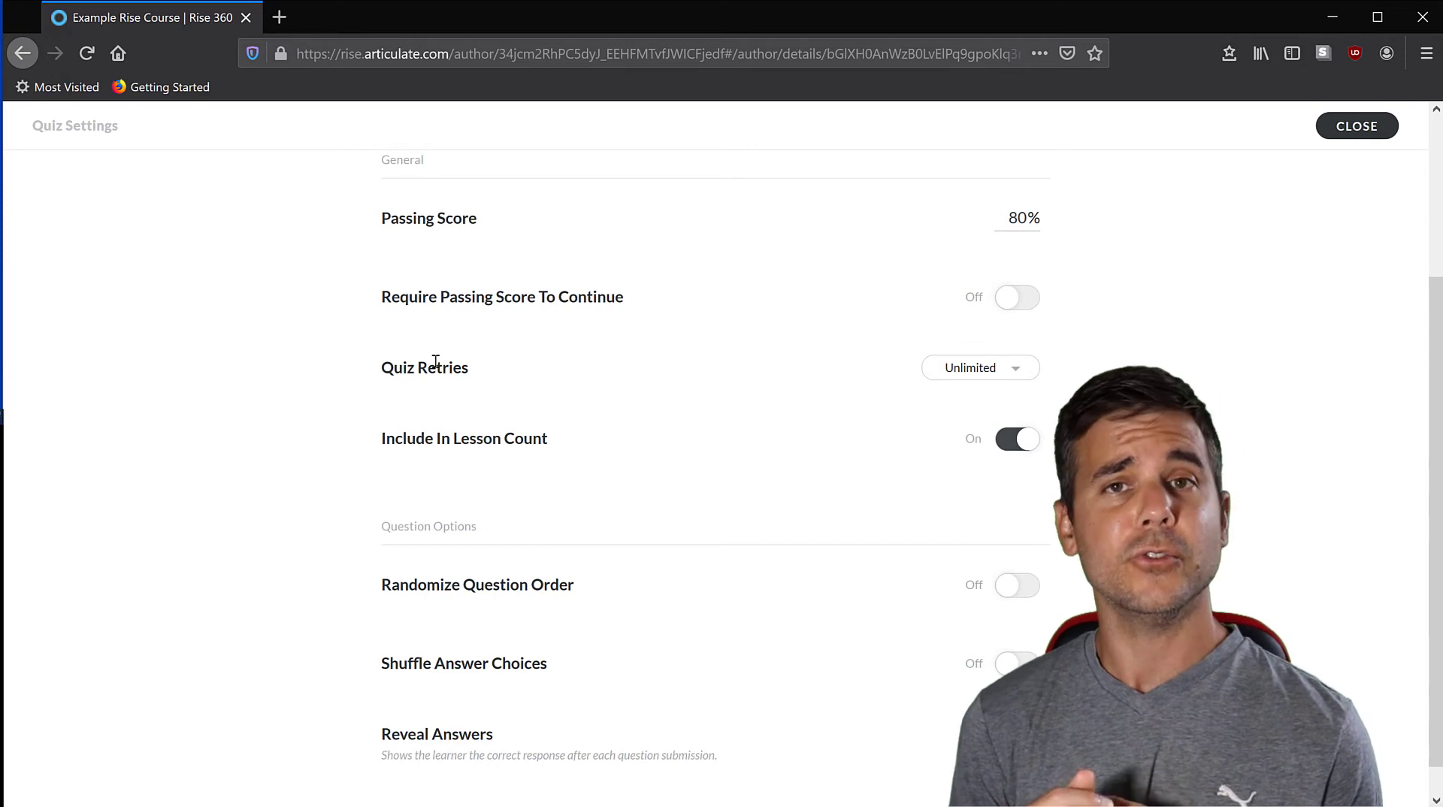
{"action": "scroll", "coordinate": [437, 369], "scroll_direction": "down", "scroll_amount": 1}
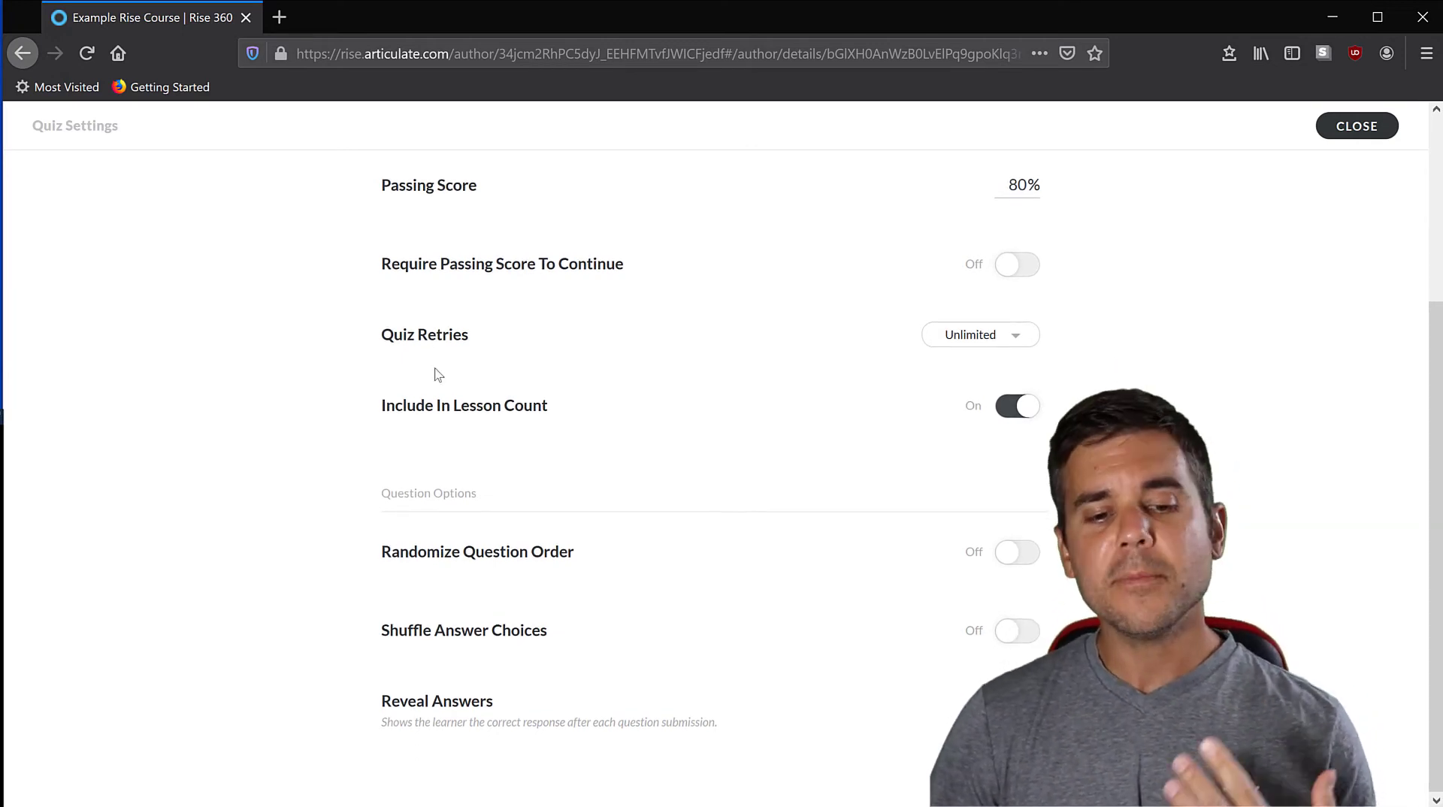
{"action": "scroll", "coordinate": [927, 219], "scroll_direction": "up", "scroll_amount": 5}
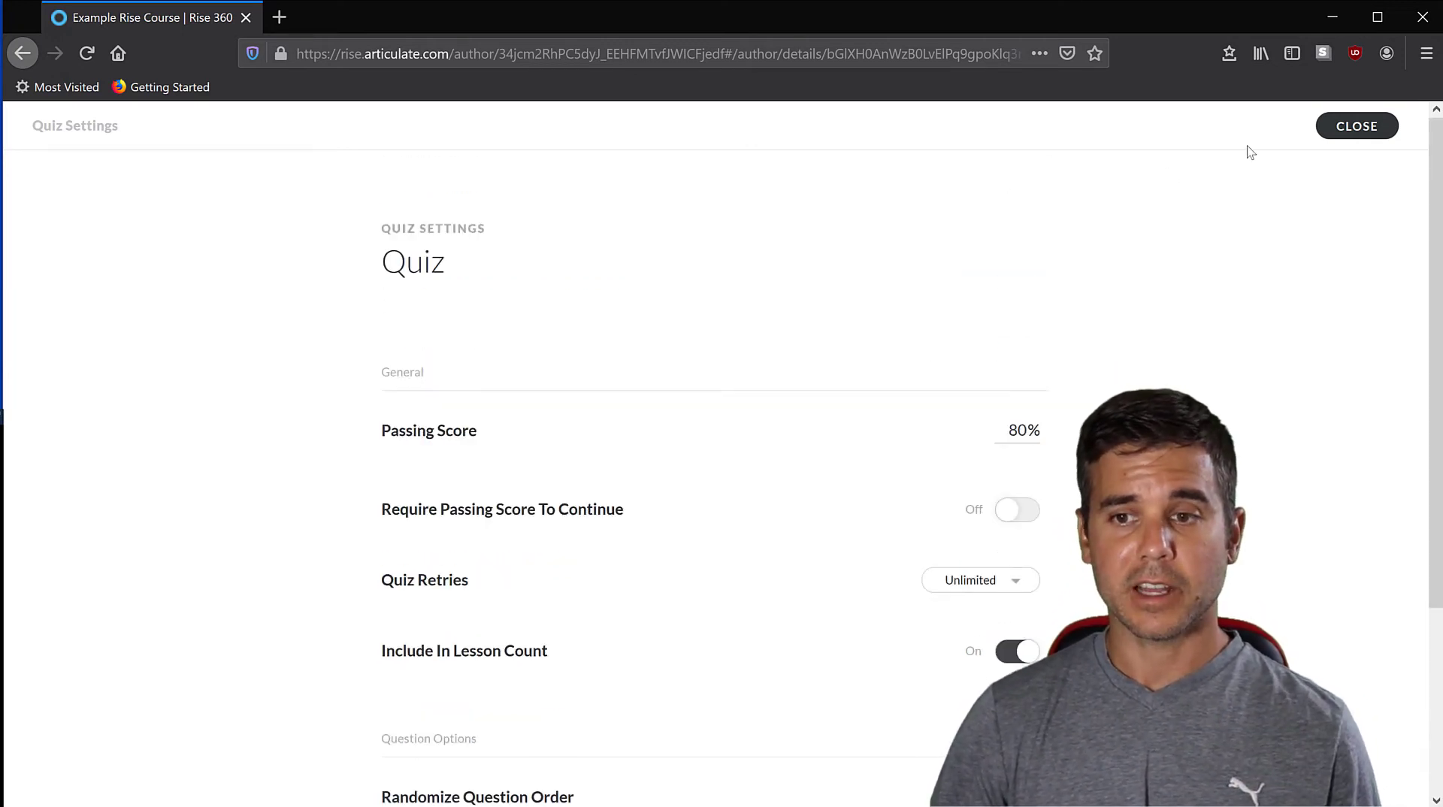
{"action": "left_click", "coordinate": [1349, 127]}
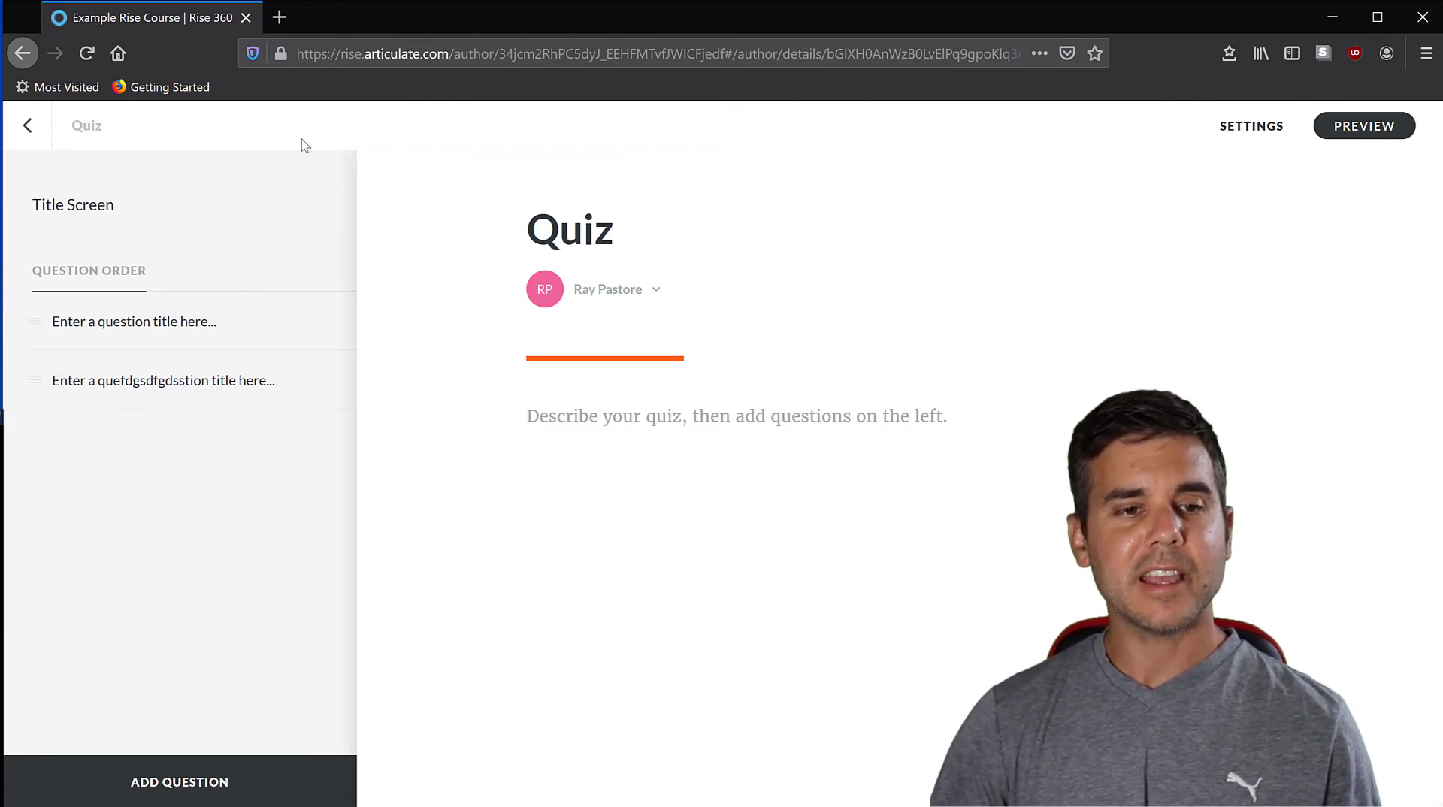
Return to the course outline and view the course's sharing options for the preview link and collaborators.
{"action": "left_click", "coordinate": [29, 125]}
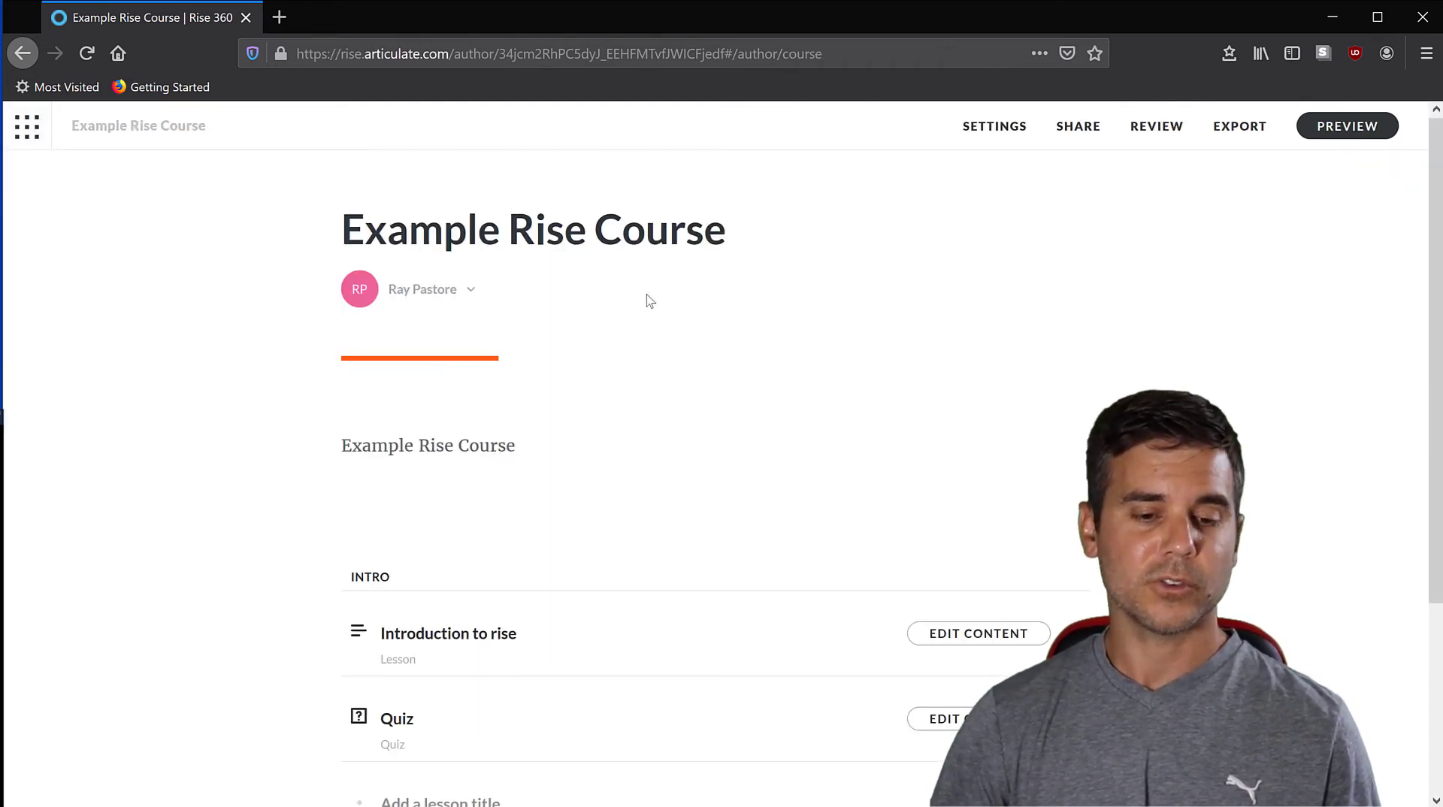
{"action": "scroll", "coordinate": [651, 305], "scroll_direction": "down", "scroll_amount": 2}
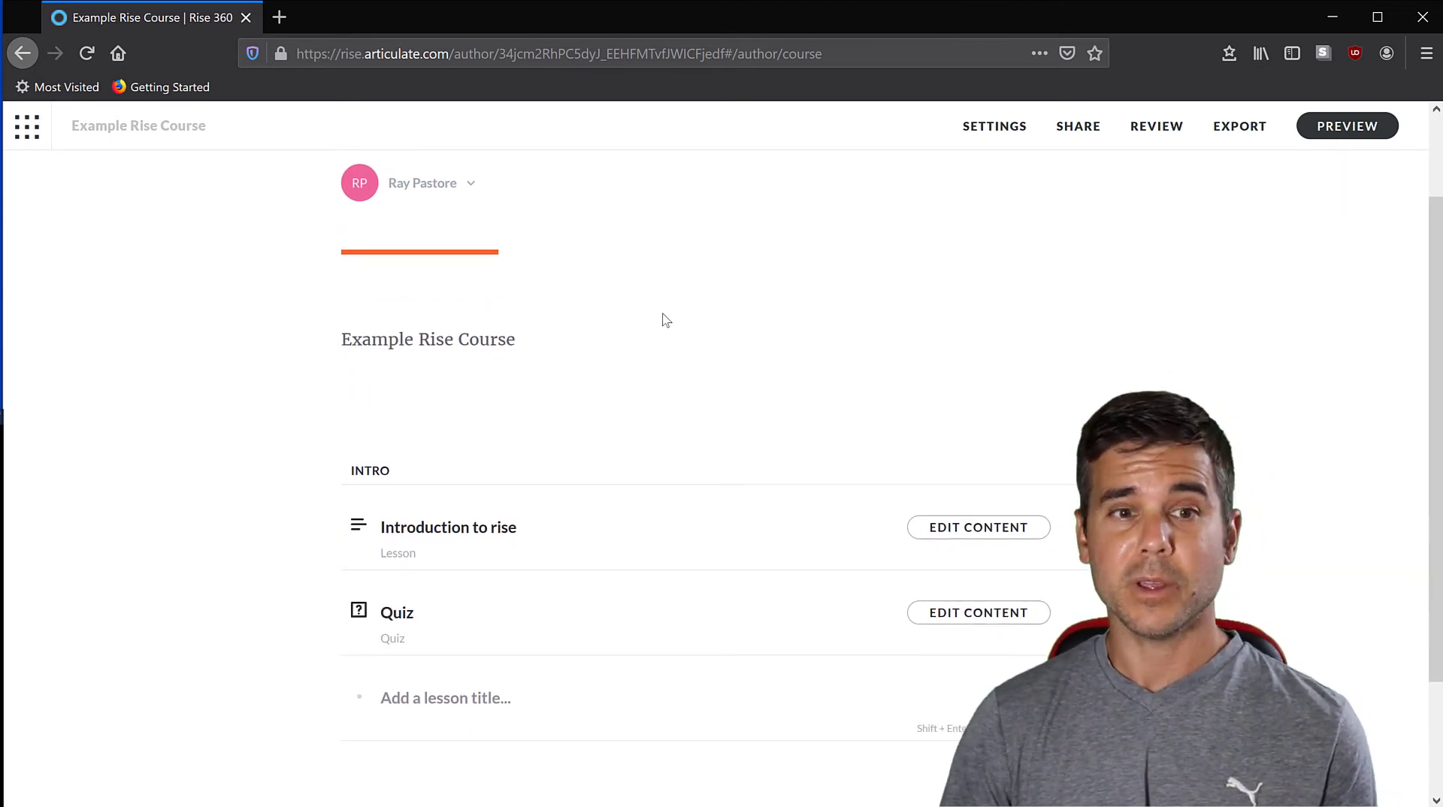
{"action": "scroll", "coordinate": [654, 309], "scroll_direction": "up", "scroll_amount": 2}
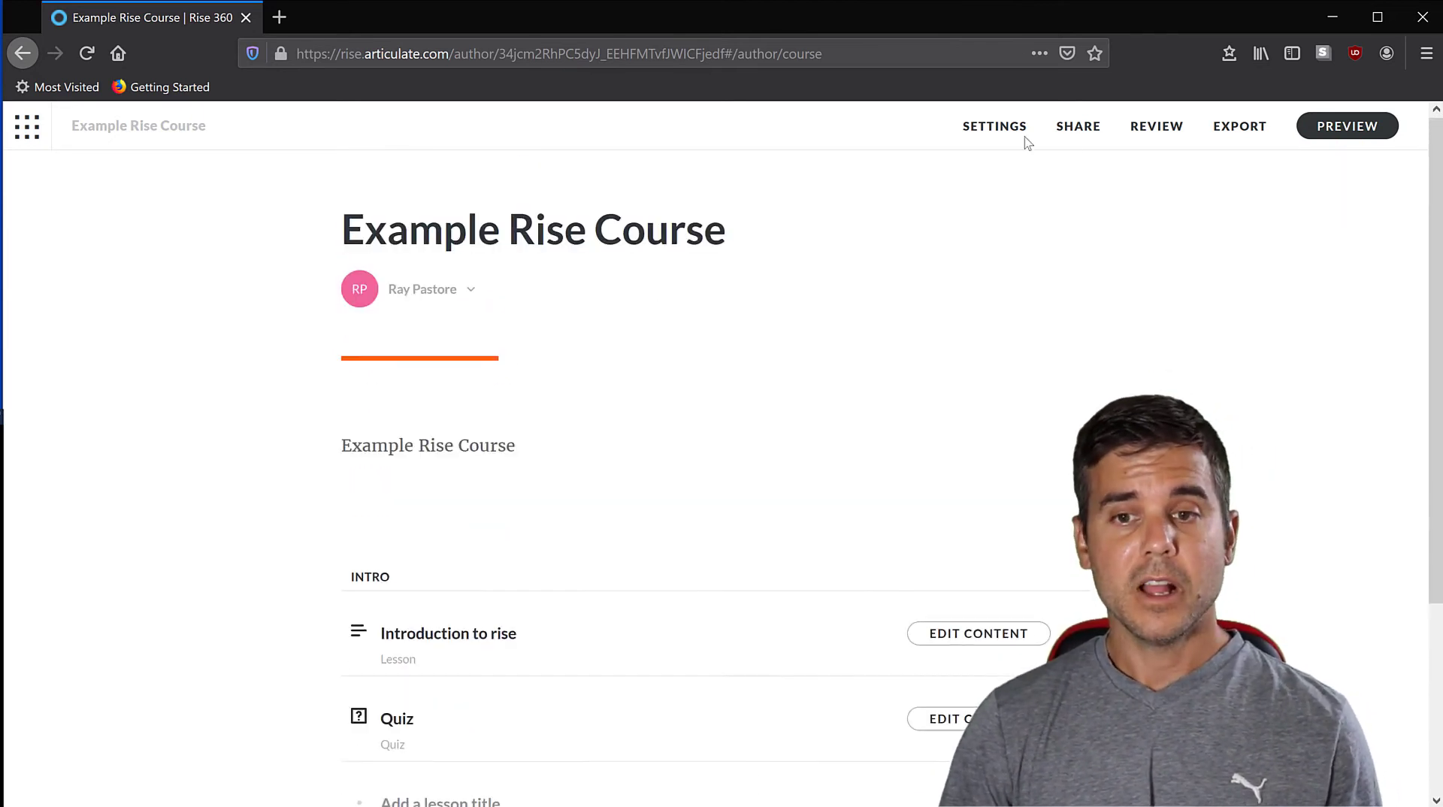
{"action": "left_click", "coordinate": [1093, 134]}
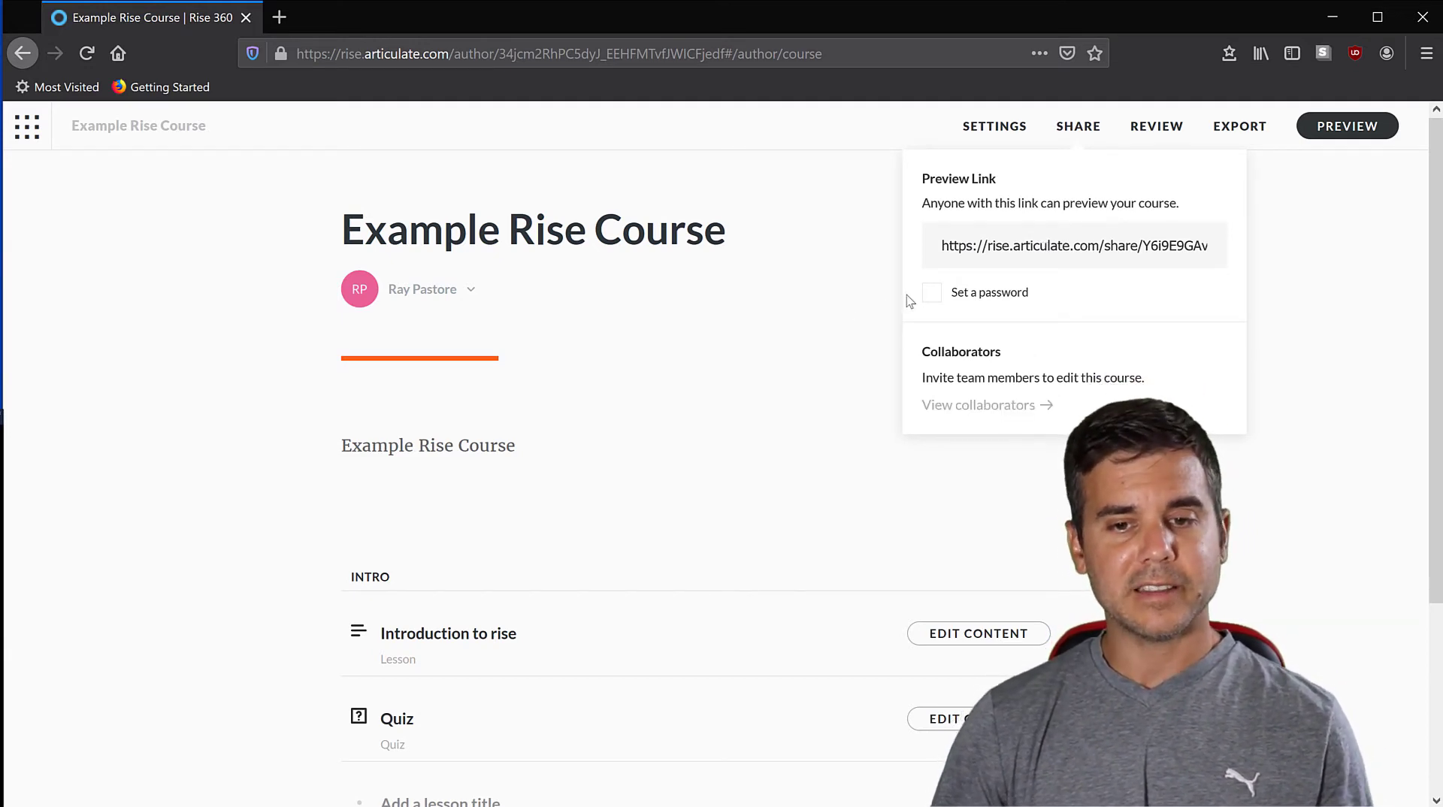
{"action": "left_click", "coordinate": [821, 271]}
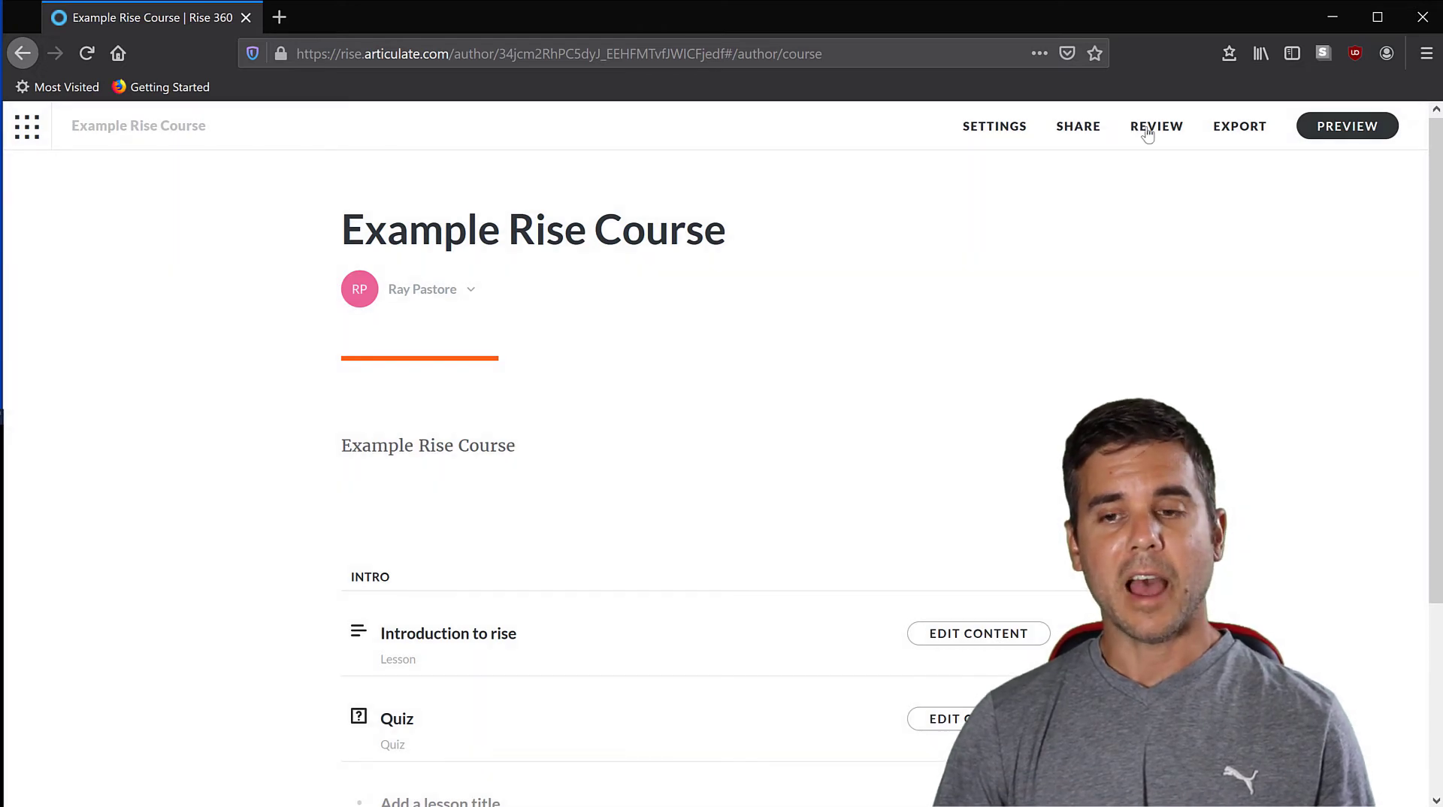
Publish the course to Review 360 as a new item named "Example Rise Course".
{"action": "left_click", "coordinate": [1147, 129]}
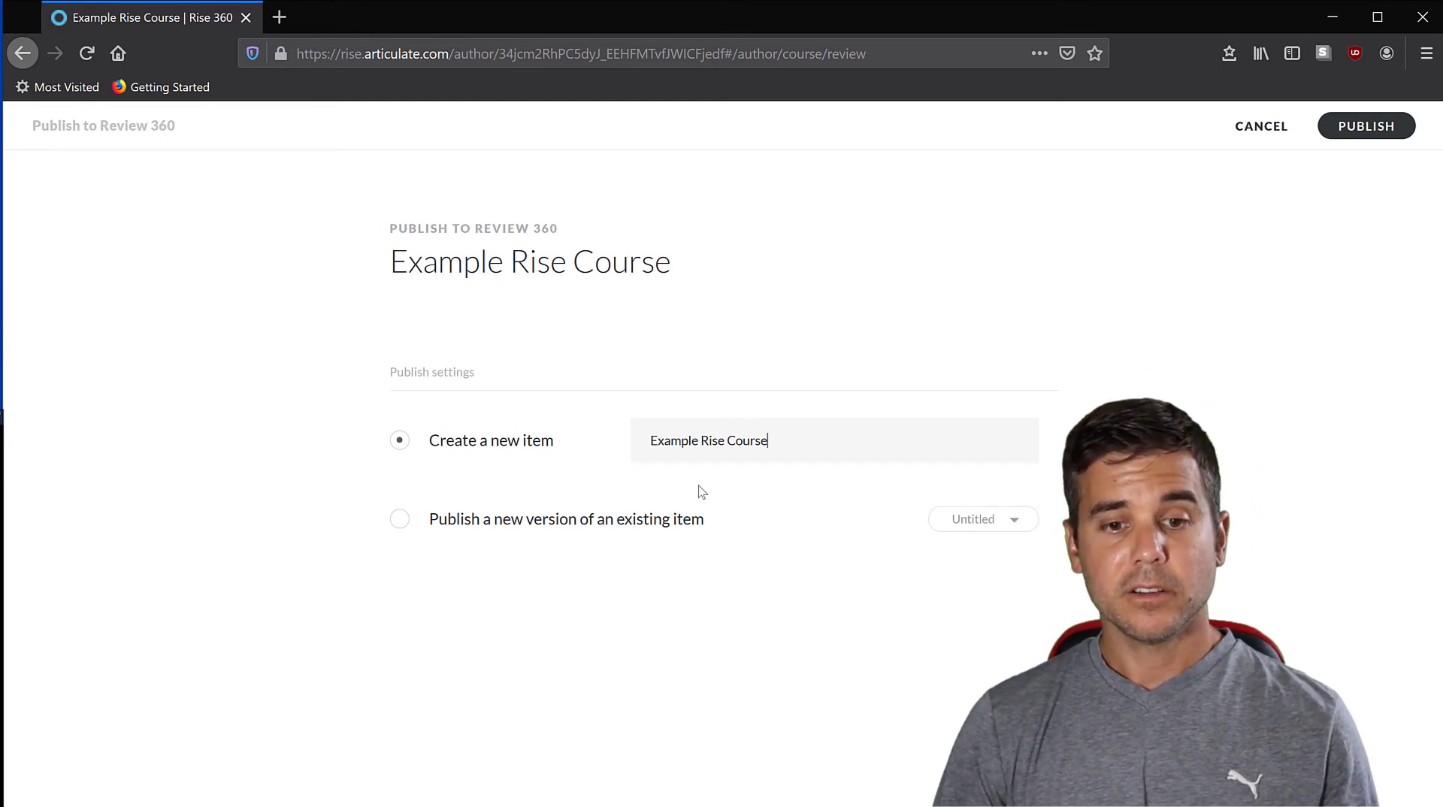
{"action": "left_click_drag", "start_coordinate": [786, 448], "coordinate": [648, 441]}
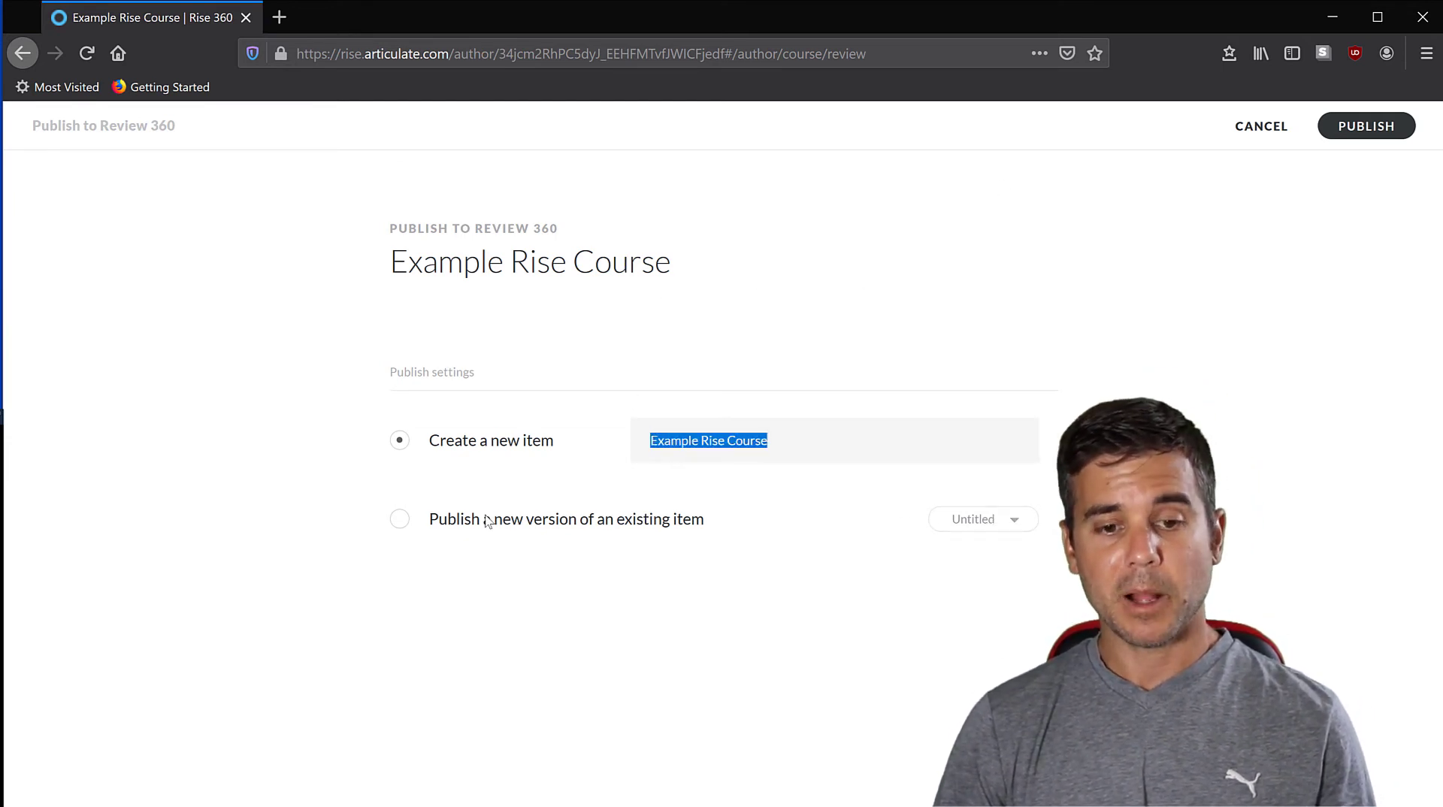
{"action": "left_click", "coordinate": [829, 441]}
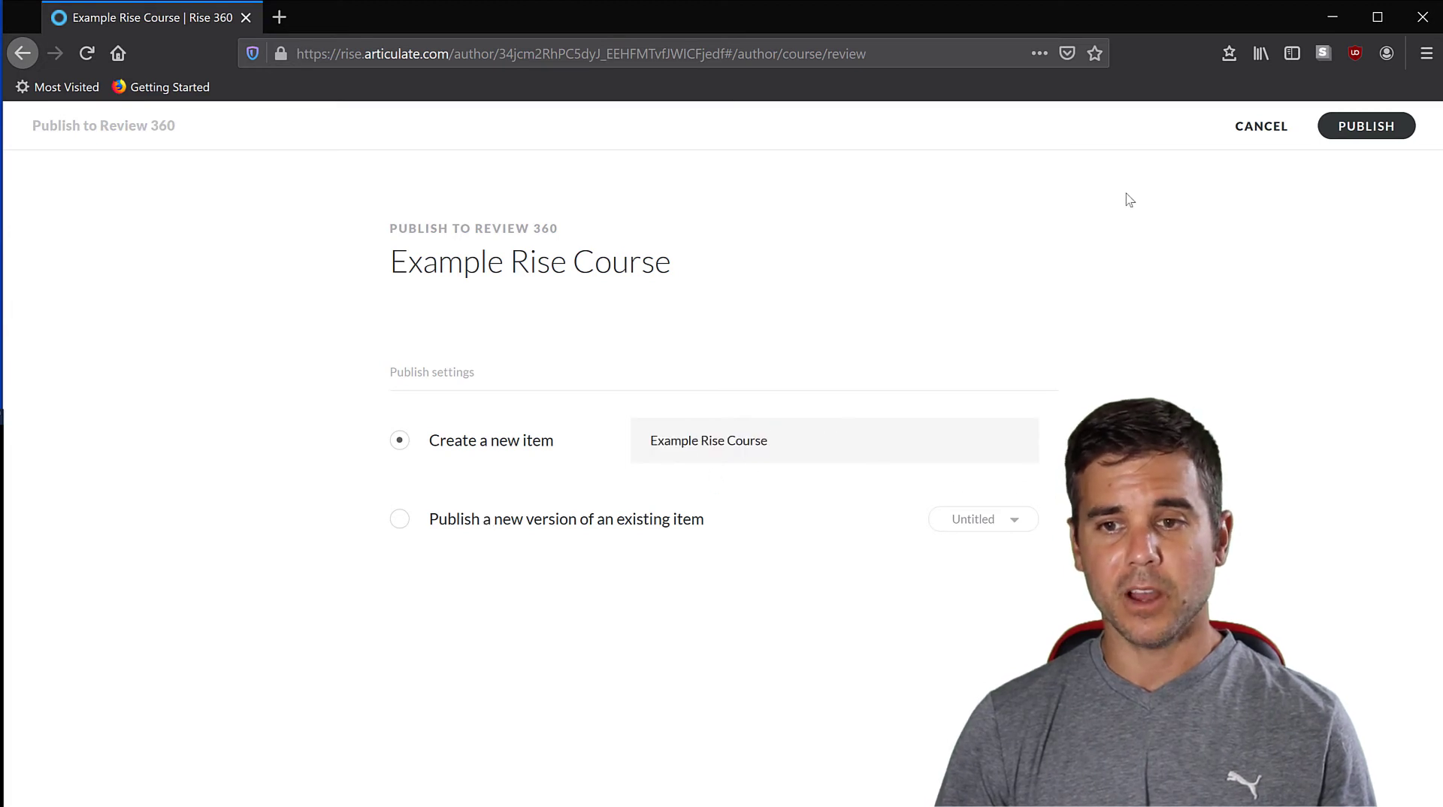
{"action": "left_click", "coordinate": [1377, 129]}
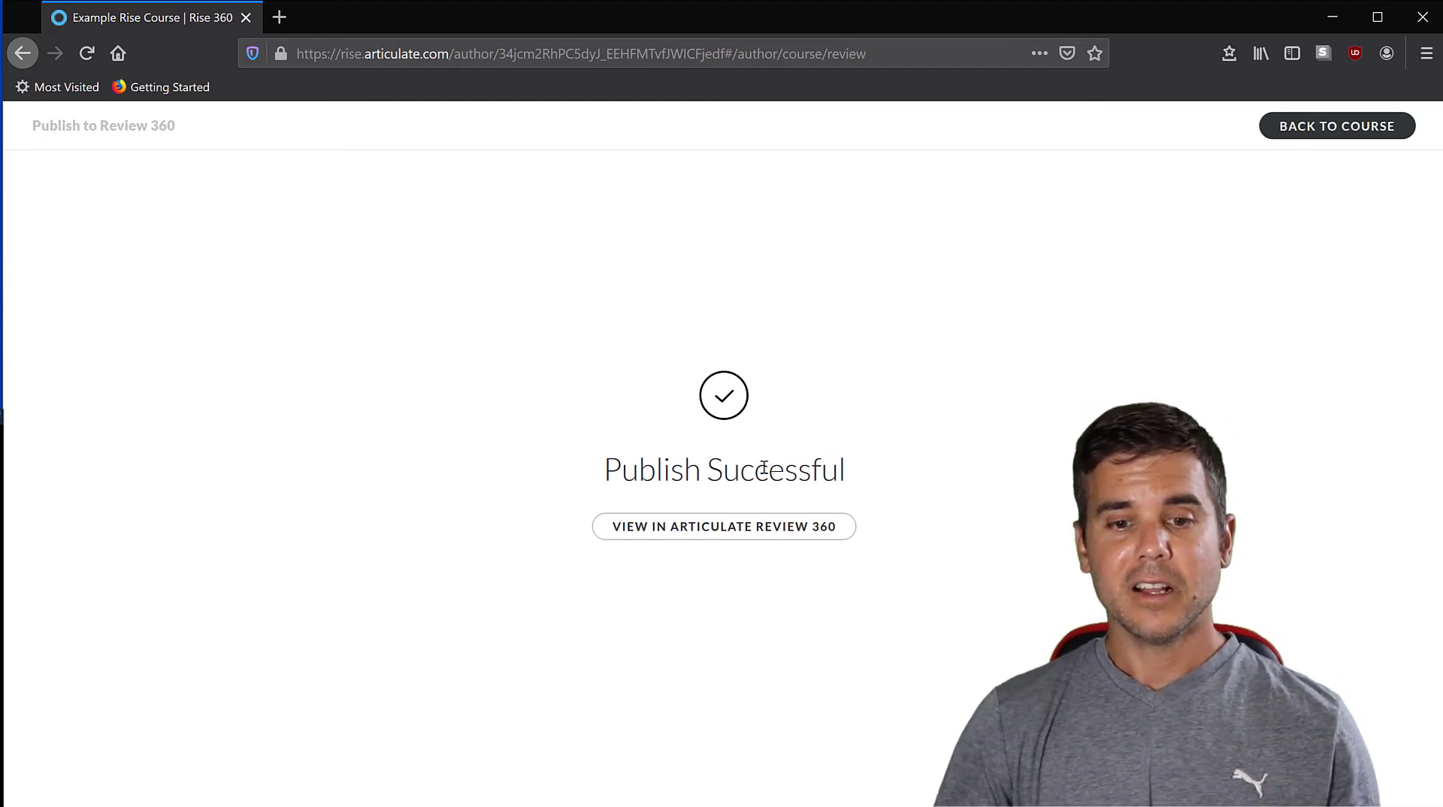
Open the published course in Articulate Review 360 and look over its start page and comments area.
{"action": "left_click", "coordinate": [727, 535]}
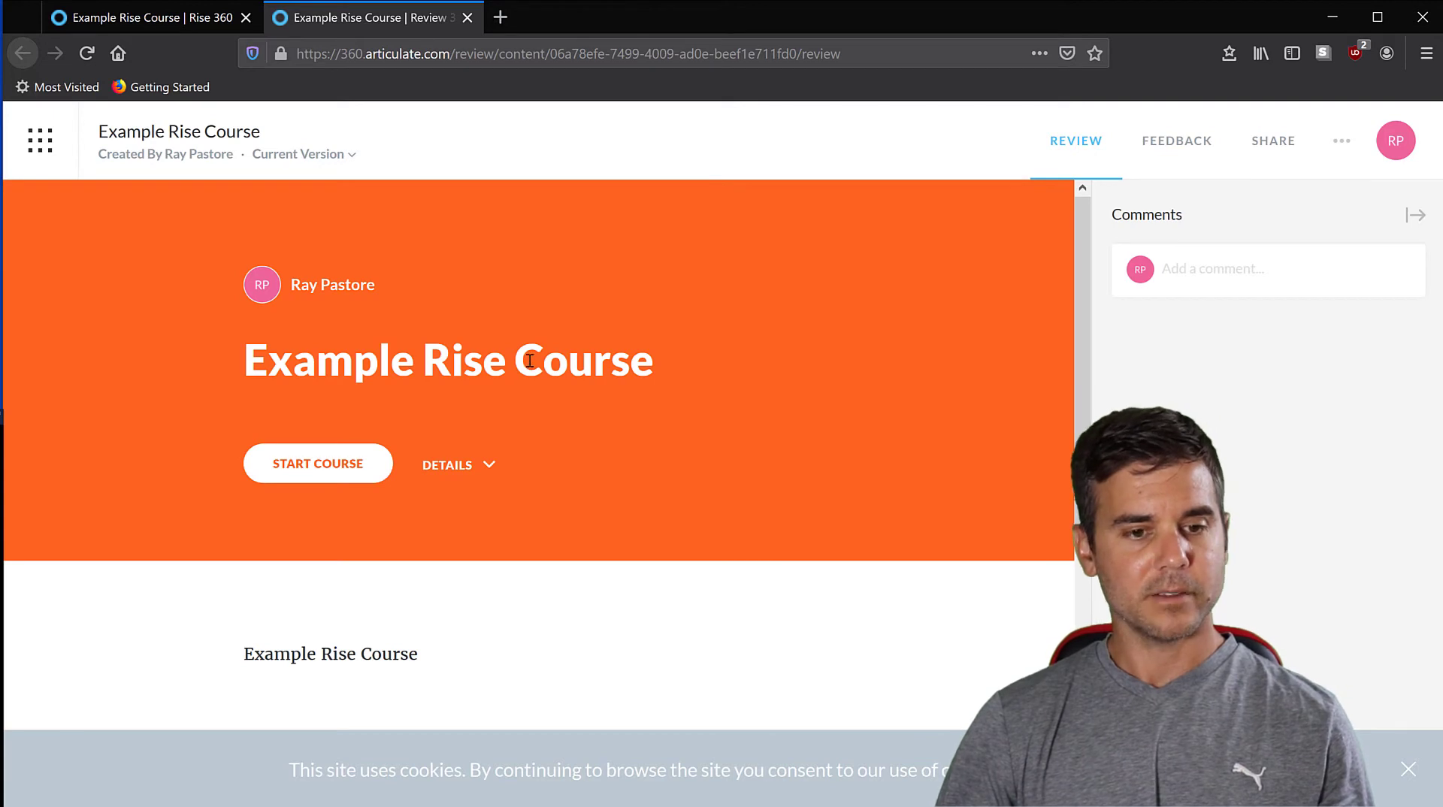
{"action": "scroll", "coordinate": [526, 472], "scroll_direction": "down", "scroll_amount": 3}
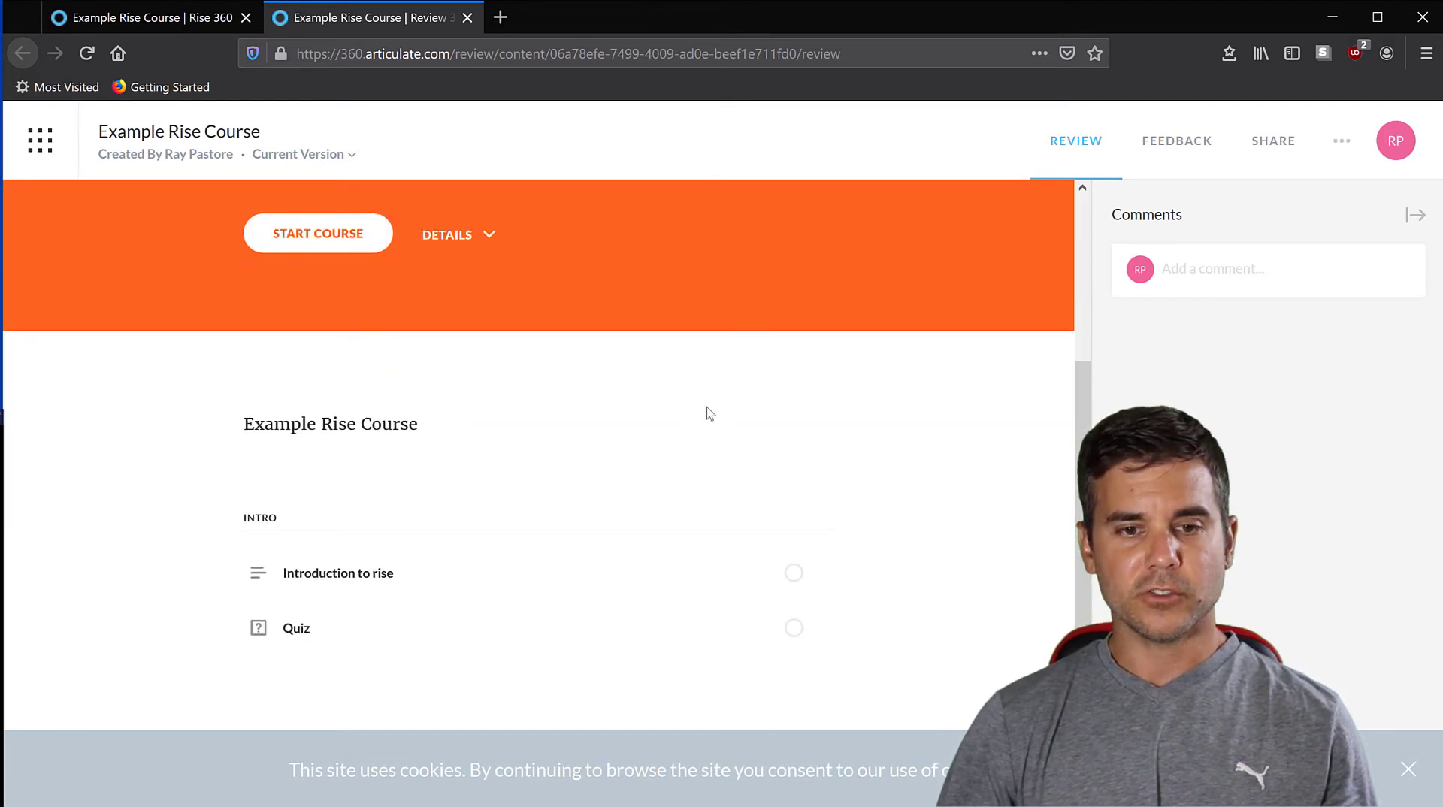
{"action": "scroll", "coordinate": [631, 435], "scroll_direction": "up", "scroll_amount": 3}
{"action": "scroll", "coordinate": [632, 436], "scroll_direction": "down", "scroll_amount": 3}
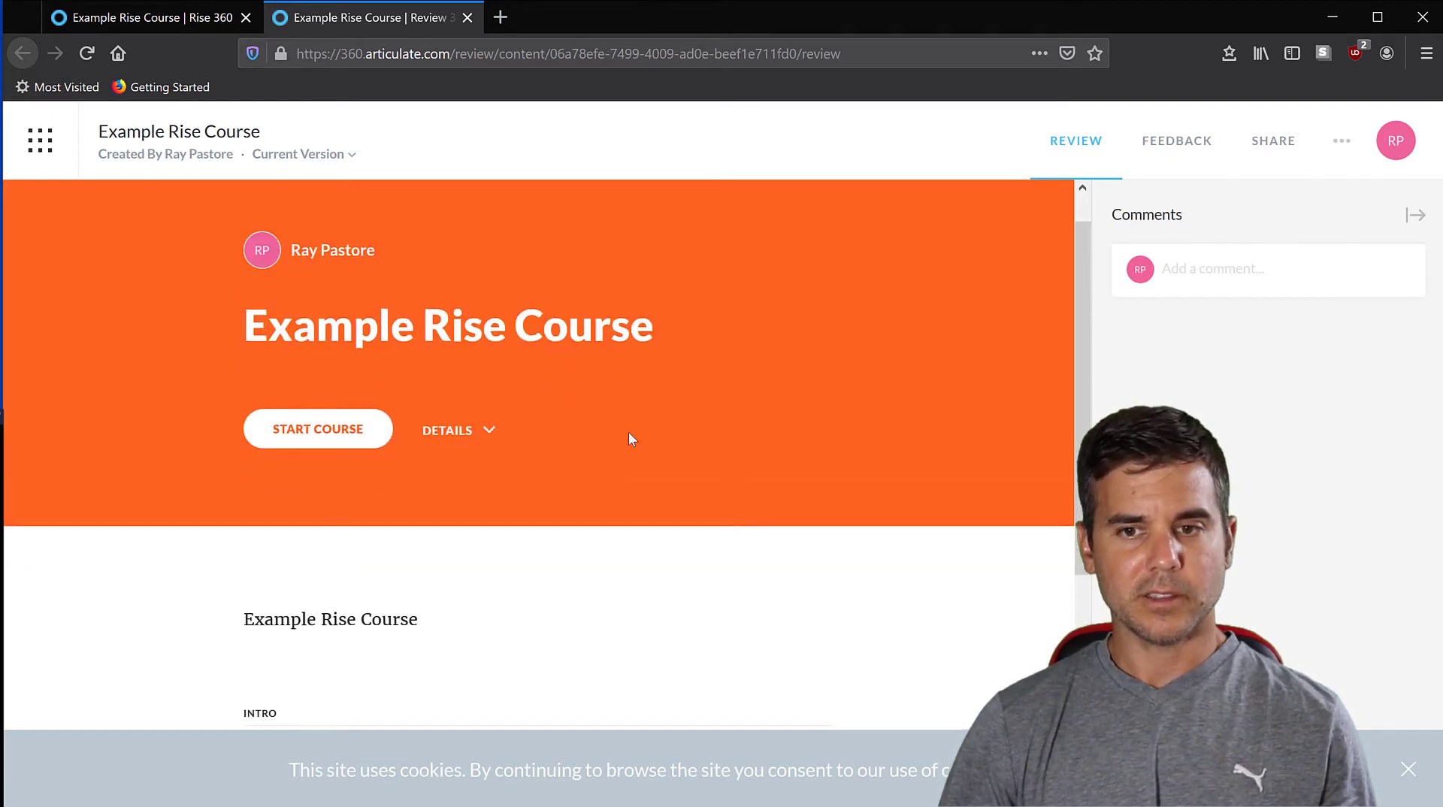
{"action": "scroll", "coordinate": [630, 434], "scroll_direction": "up", "scroll_amount": 3}
{"action": "scroll", "coordinate": [630, 435], "scroll_direction": "down", "scroll_amount": 3}
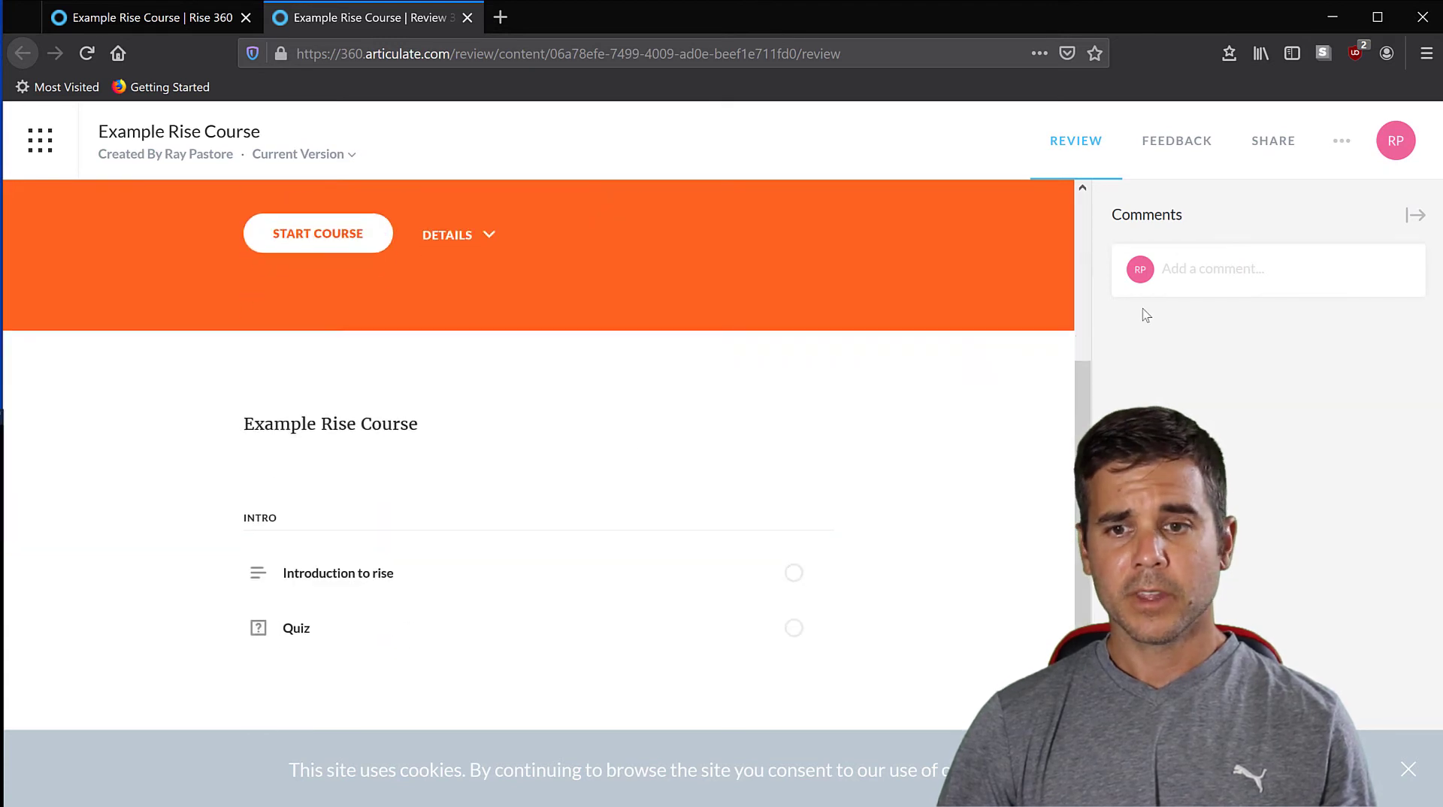
Go through the "Introduction to rise" lesson and first quiz question as a reviewer, then close the review and return to the course.
{"action": "left_click", "coordinate": [362, 239]}
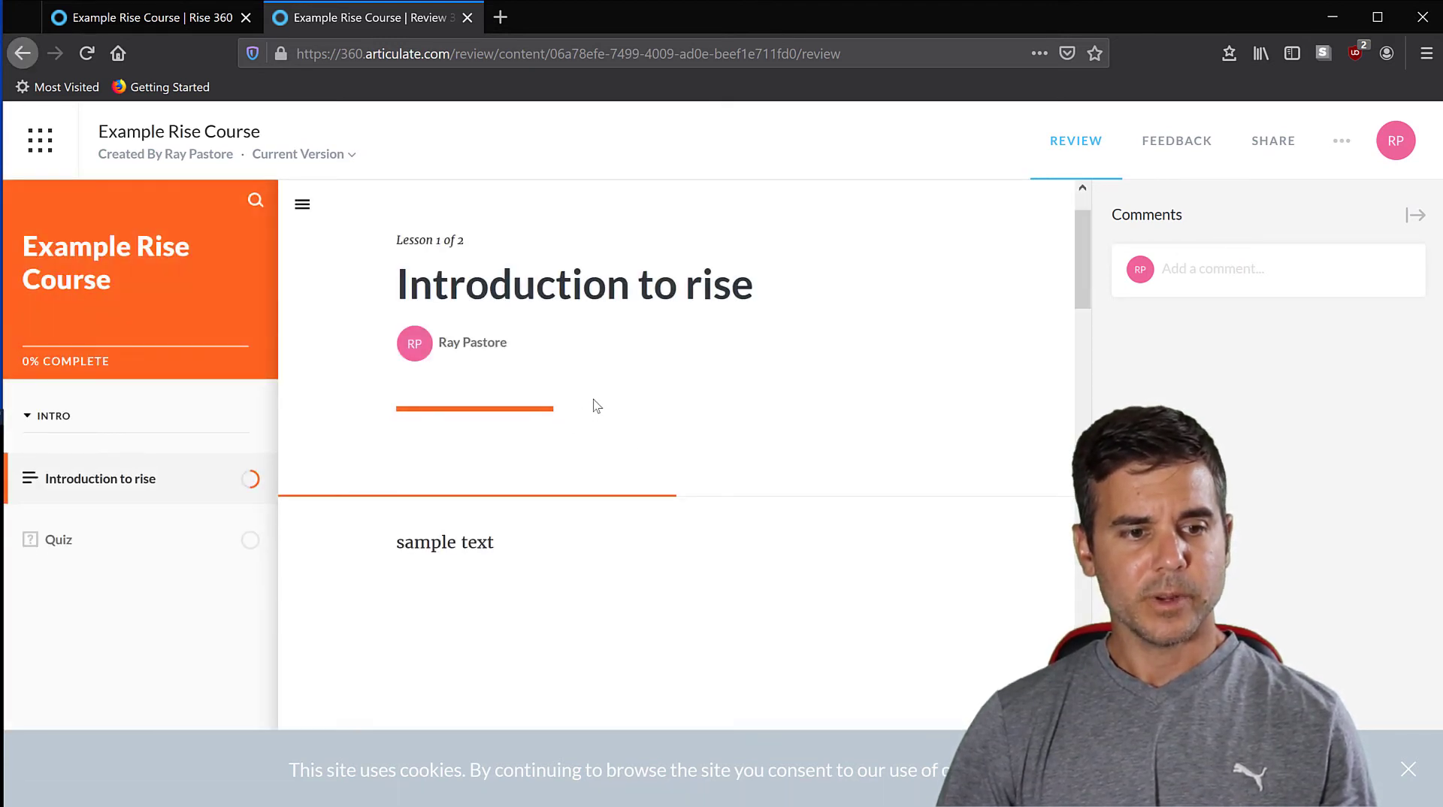
{"action": "scroll", "coordinate": [596, 406], "scroll_direction": "down", "scroll_amount": 8}
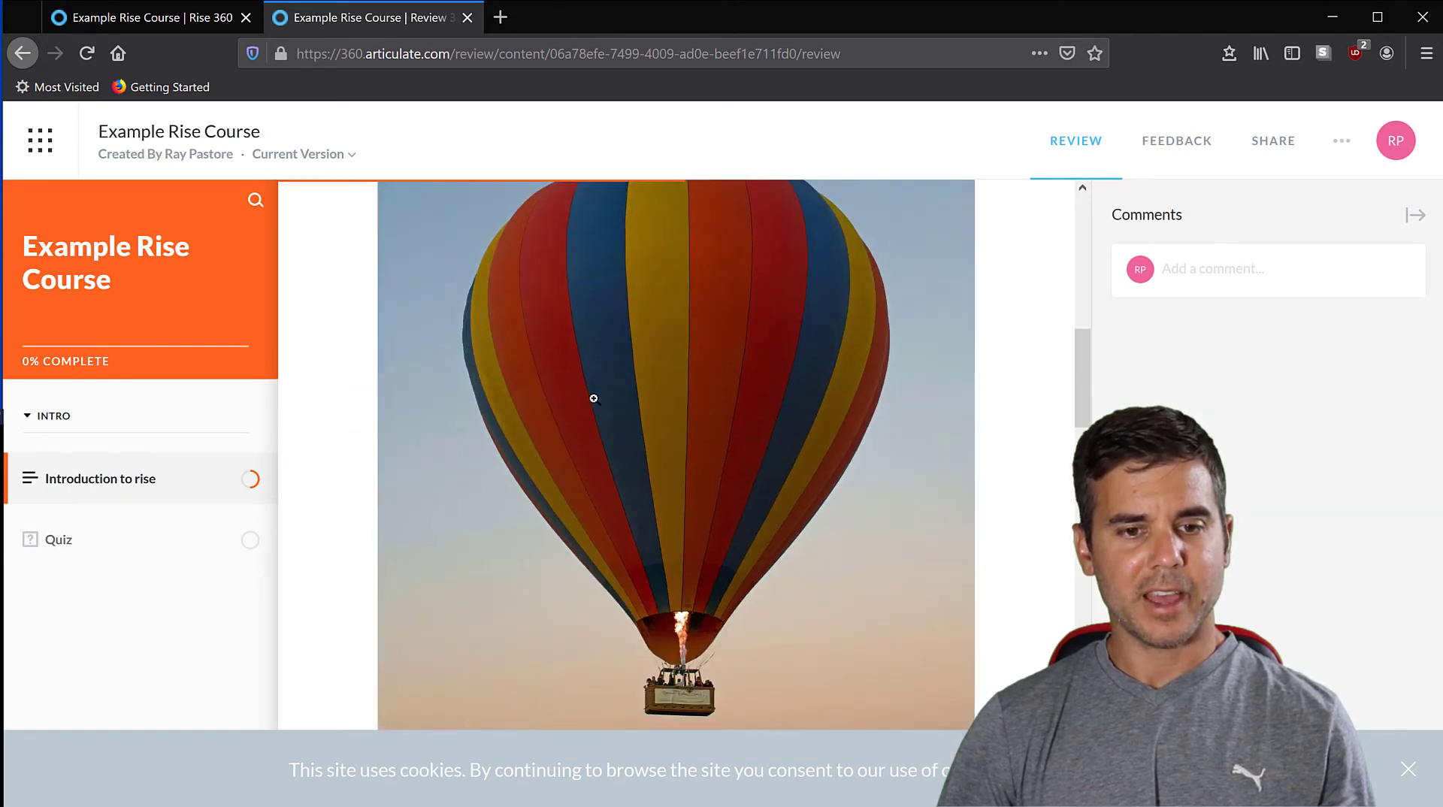
{"action": "scroll", "coordinate": [594, 398], "scroll_direction": "down", "scroll_amount": 10}
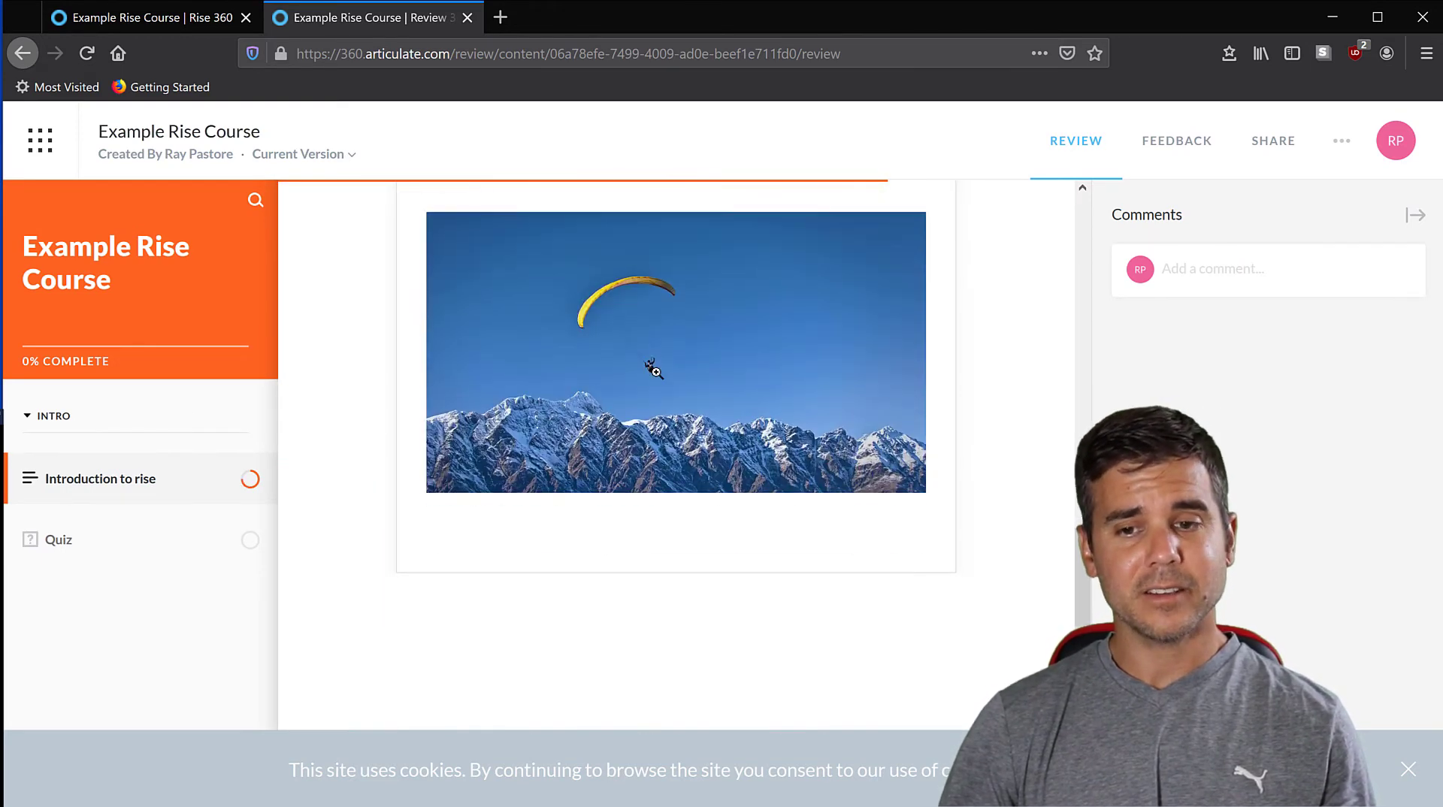
{"action": "scroll", "coordinate": [653, 370], "scroll_direction": "down", "scroll_amount": 7}
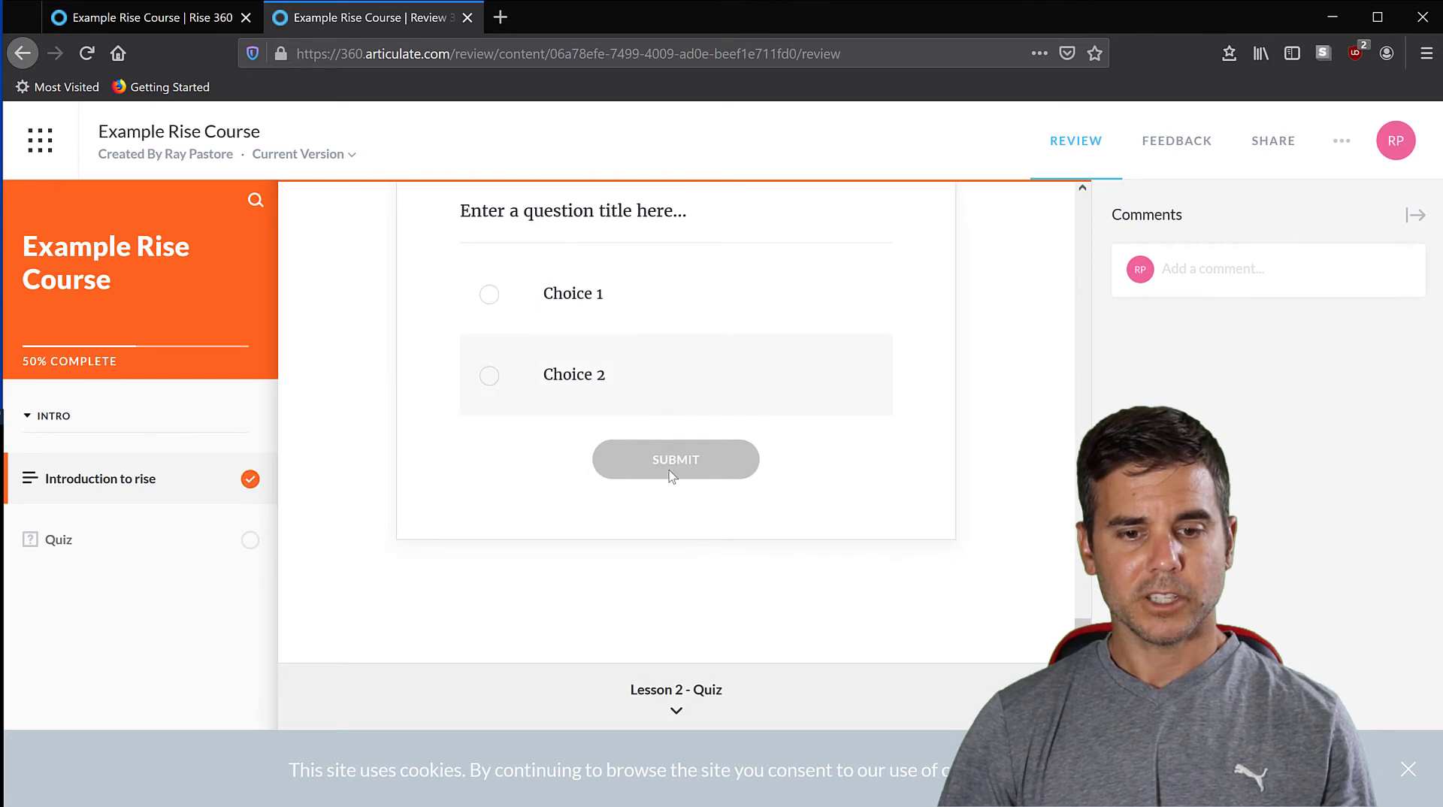
{"action": "left_click", "coordinate": [640, 703]}
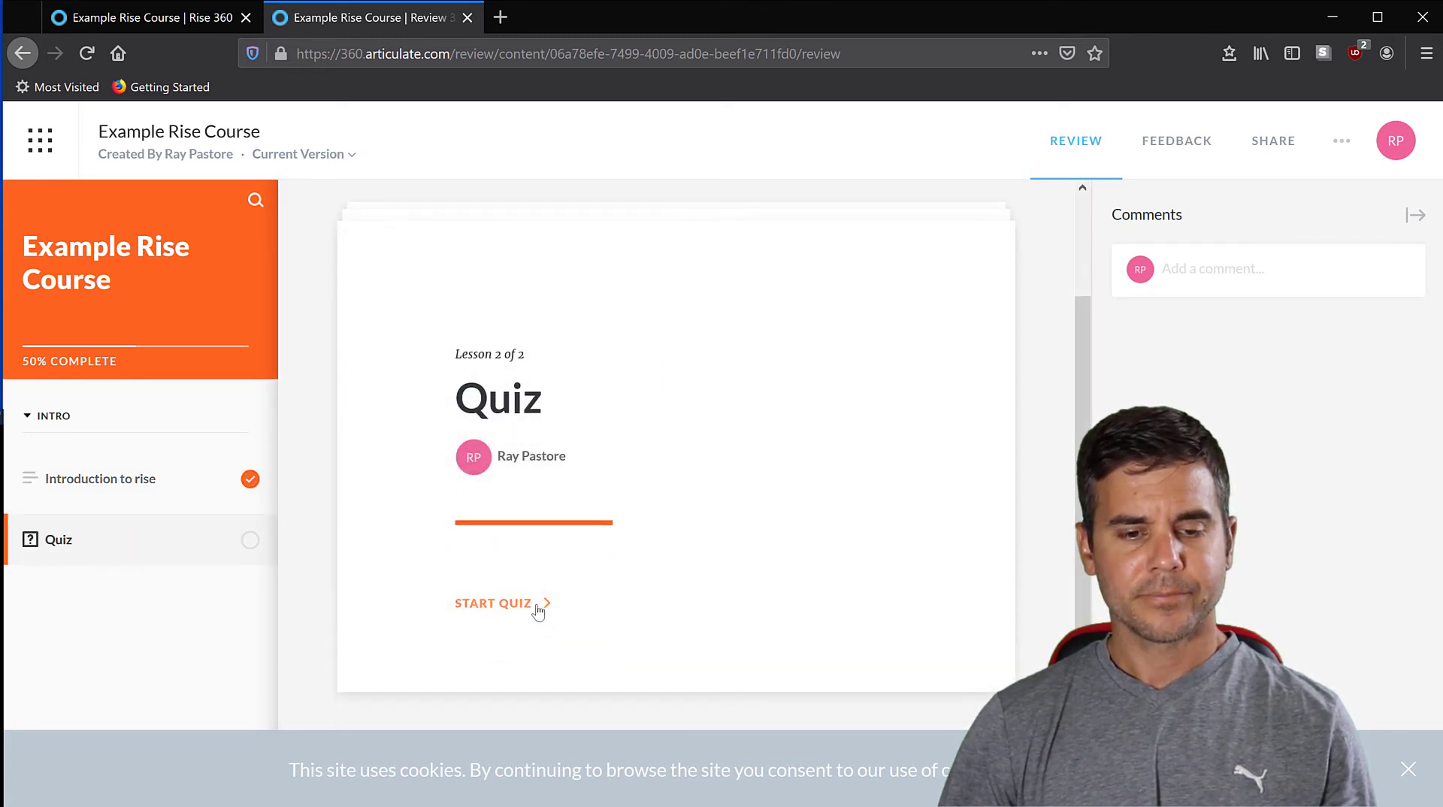
{"action": "left_click", "coordinate": [538, 611]}
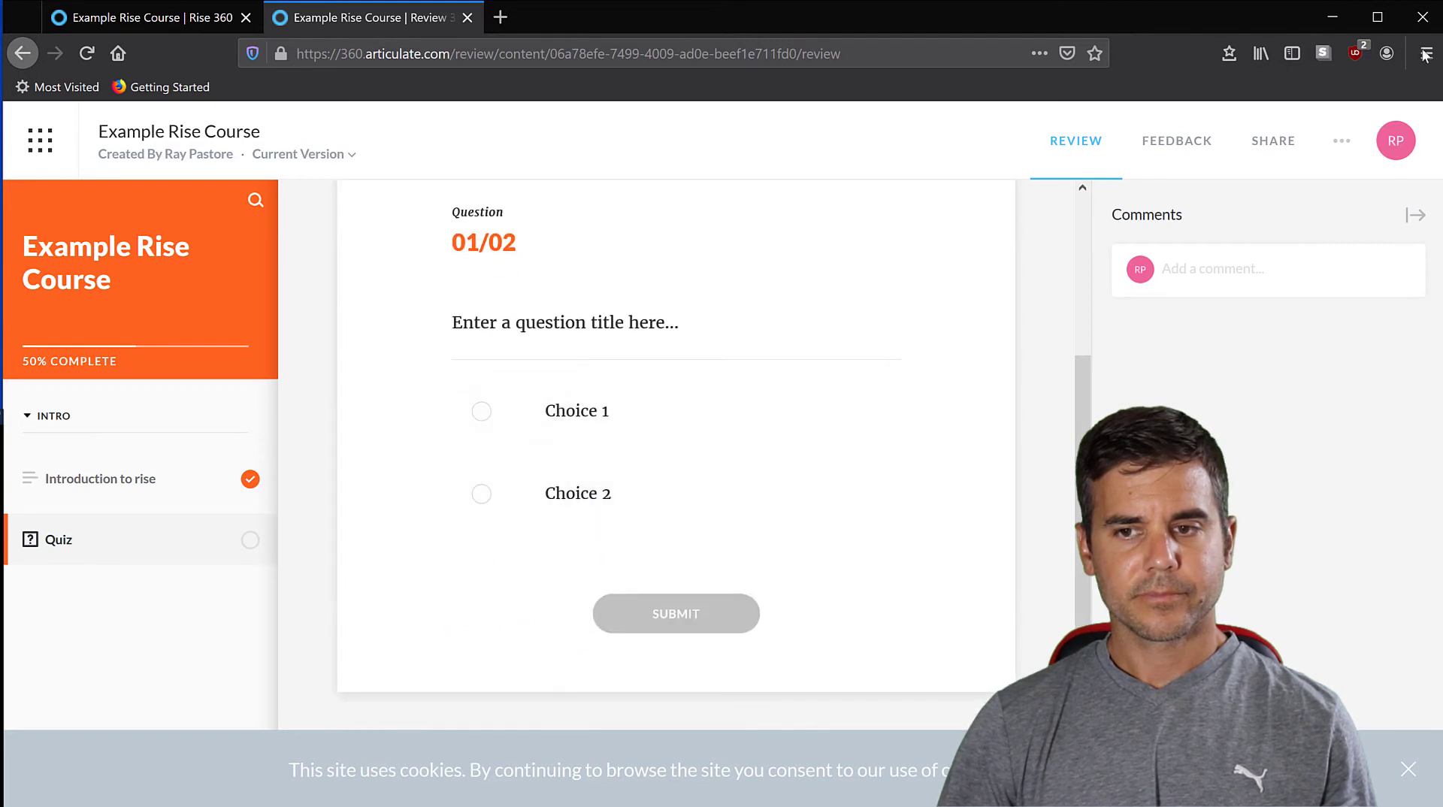
{"action": "left_click", "coordinate": [467, 17]}
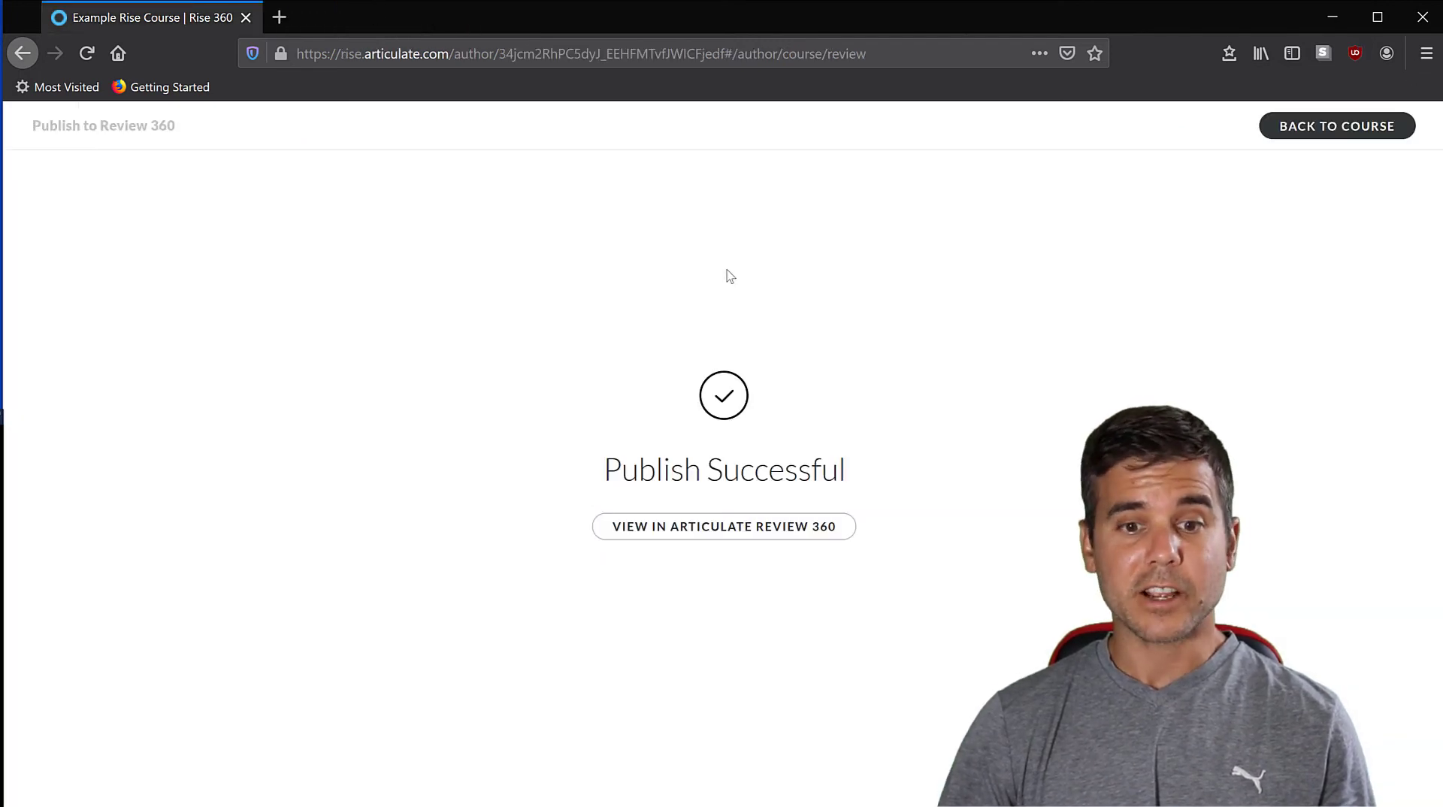
{"action": "left_click", "coordinate": [1308, 135]}
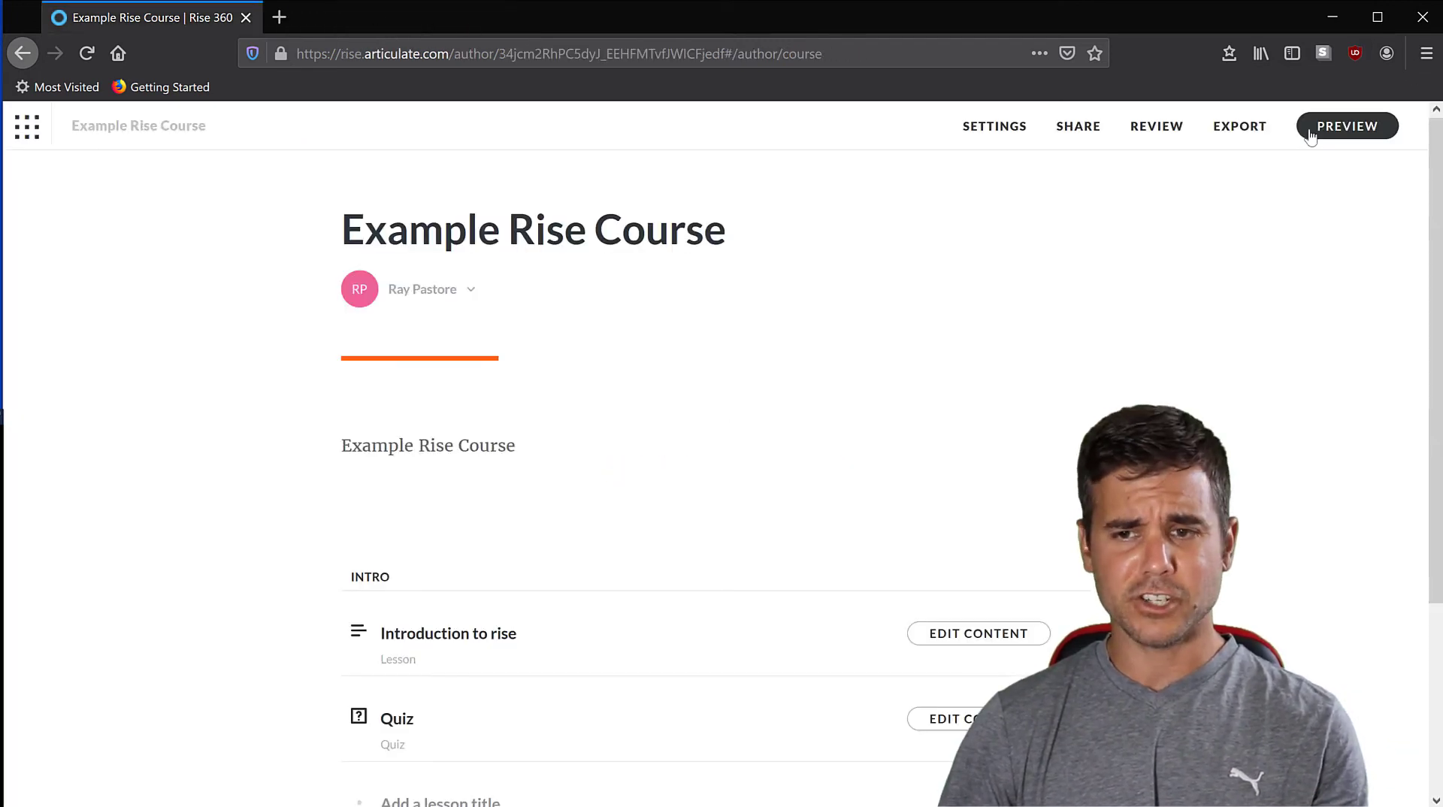
Review the course's export type, LMS, tracking, reporting and exit link settings, then cancel the export.
{"action": "left_click", "coordinate": [1240, 127]}
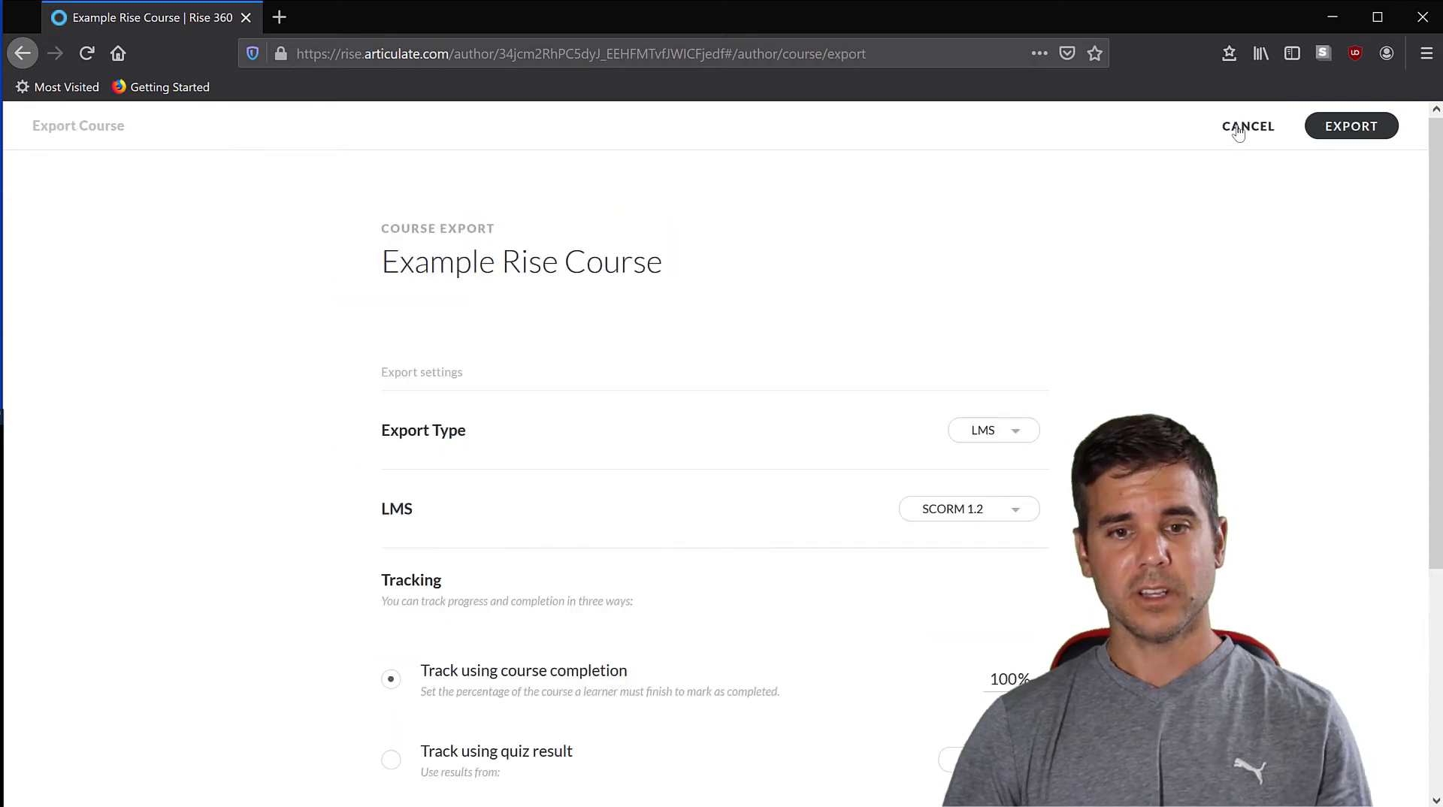
{"action": "scroll", "coordinate": [856, 329], "scroll_direction": "down", "scroll_amount": 2}
{"action": "scroll", "coordinate": [857, 334], "scroll_direction": "up", "scroll_amount": 1}
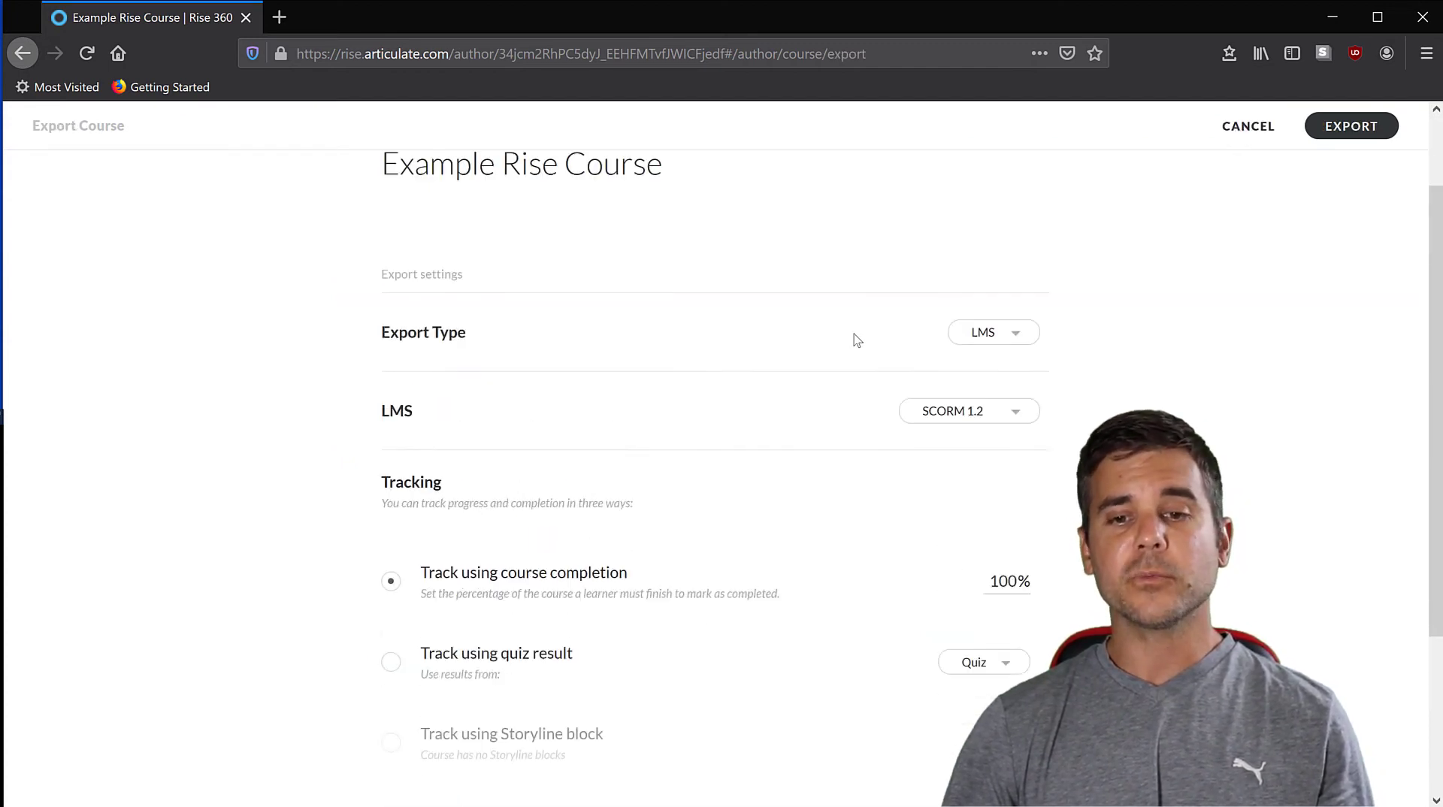
{"action": "scroll", "coordinate": [856, 340], "scroll_direction": "up", "scroll_amount": 1}
{"action": "left_click", "coordinate": [1025, 432]}
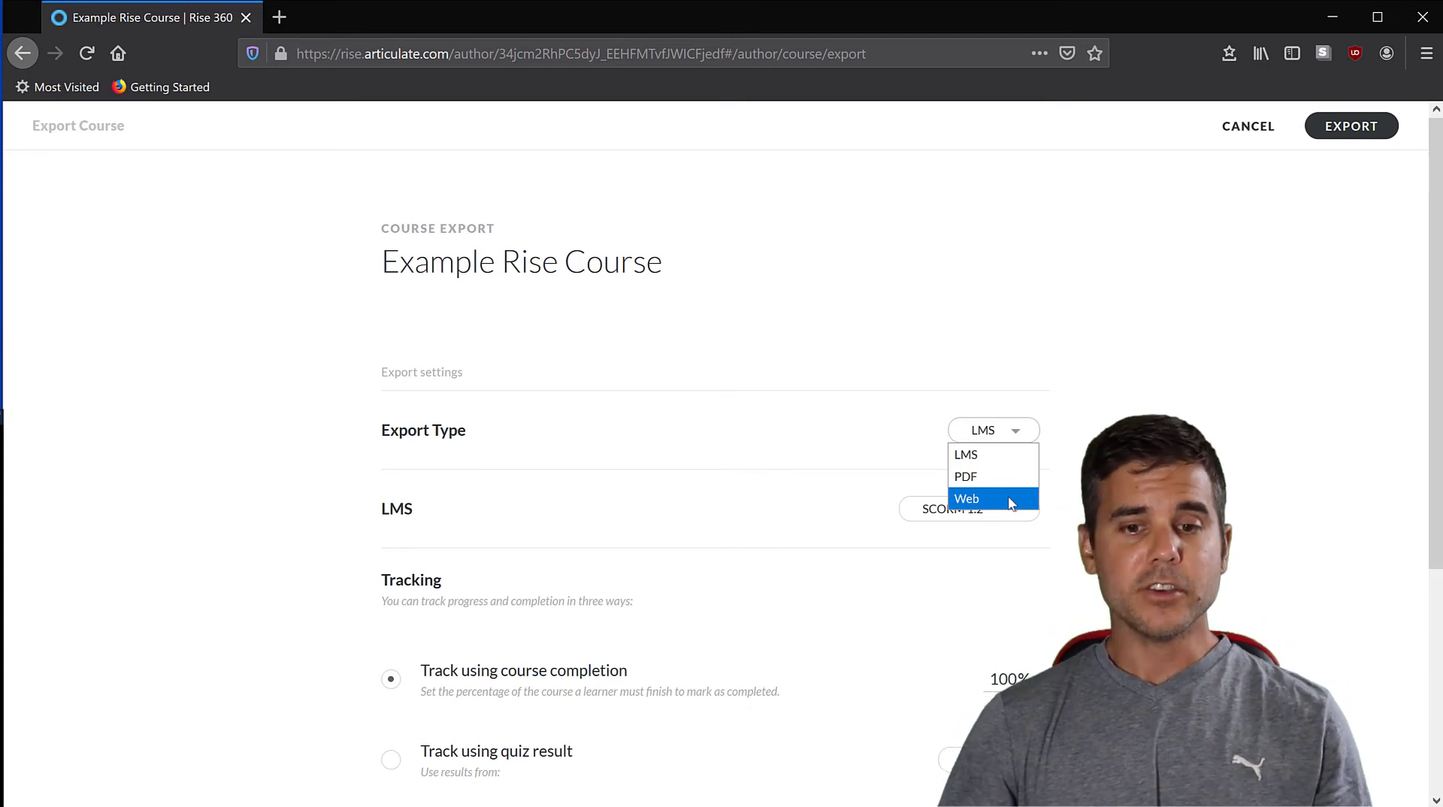
{"action": "left_click", "coordinate": [796, 384]}
{"action": "scroll", "coordinate": [819, 470], "scroll_direction": "down", "scroll_amount": 3}
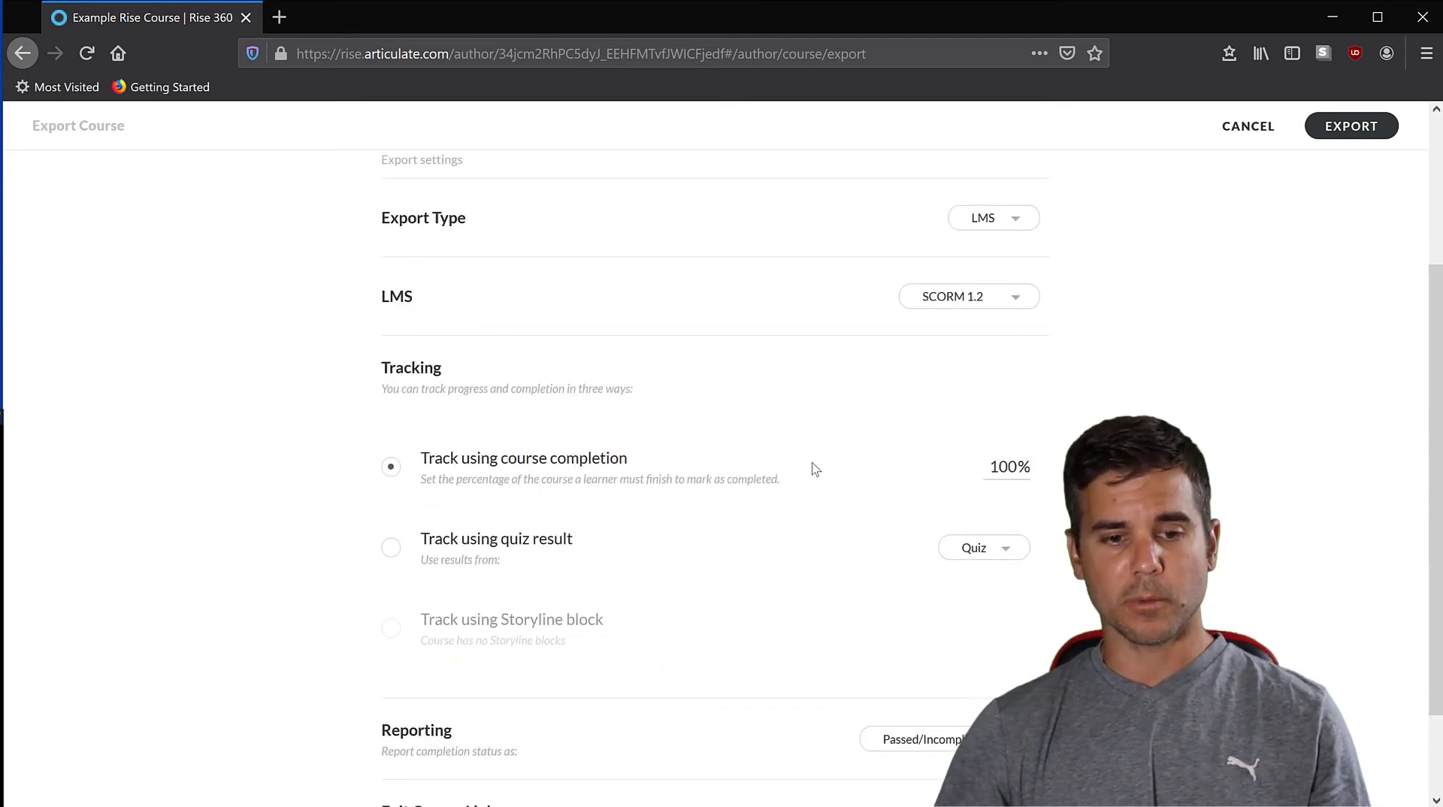
{"action": "scroll", "coordinate": [815, 470], "scroll_direction": "down", "scroll_amount": 2}
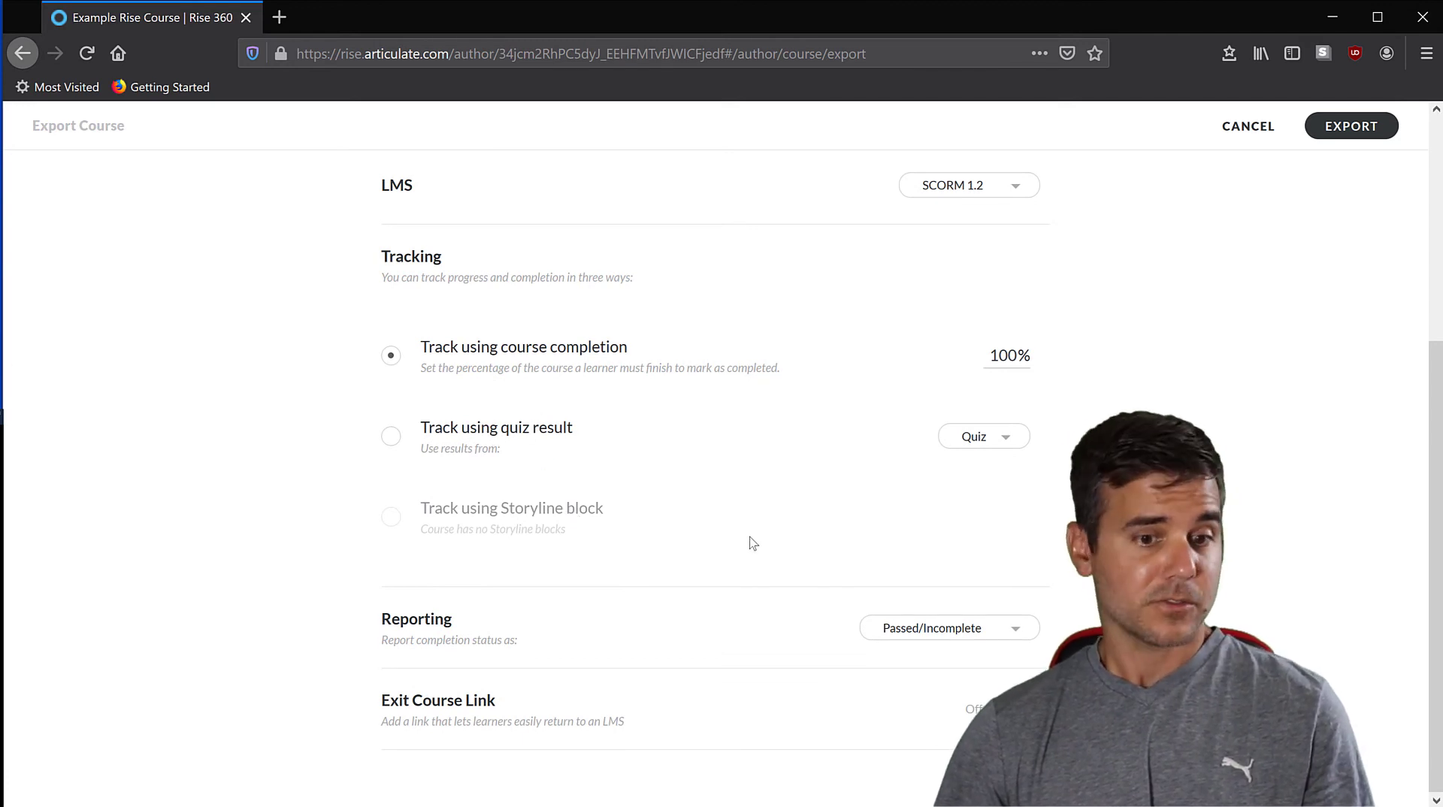
{"action": "scroll", "coordinate": [741, 567], "scroll_direction": "up", "scroll_amount": 5}
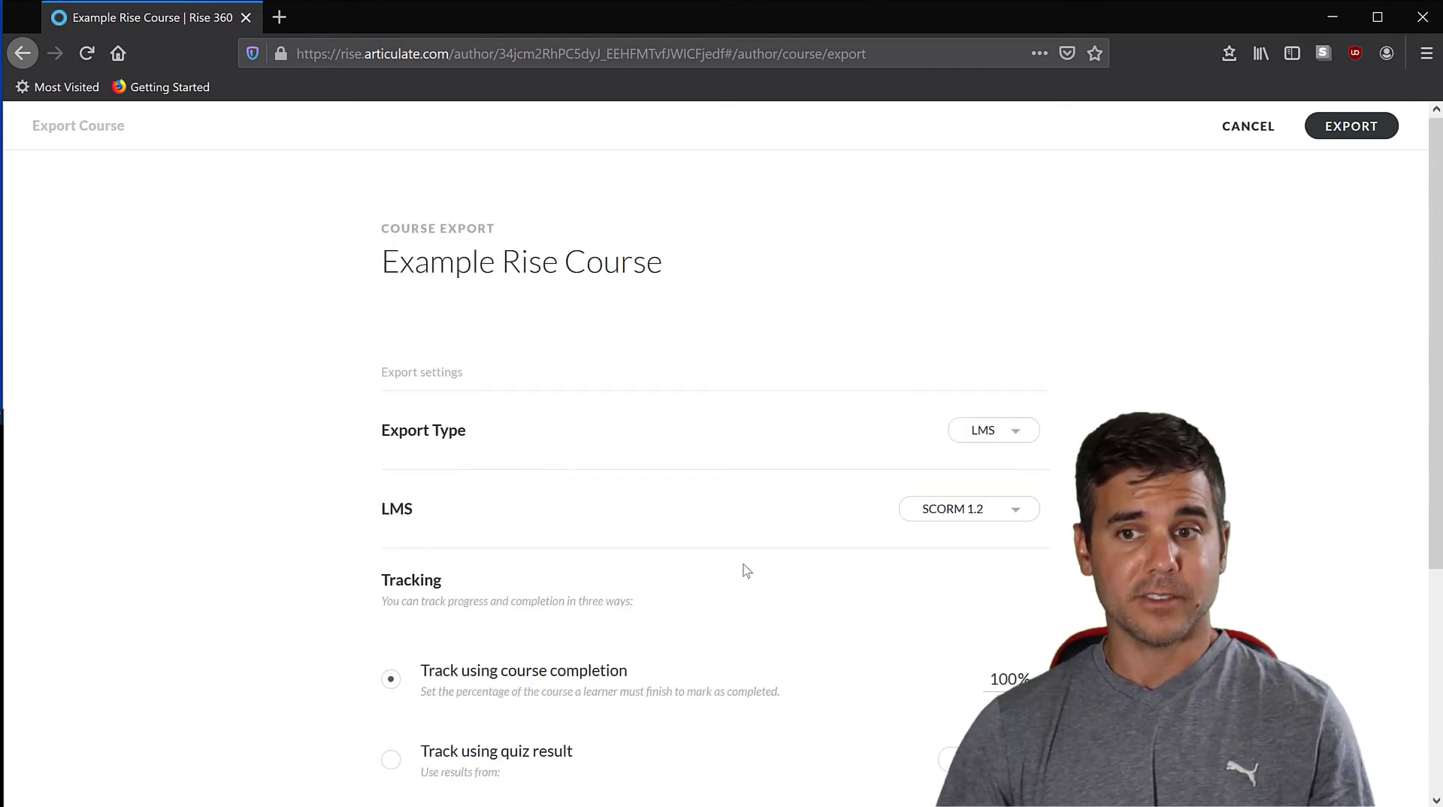
{"action": "left_click", "coordinate": [1252, 126]}
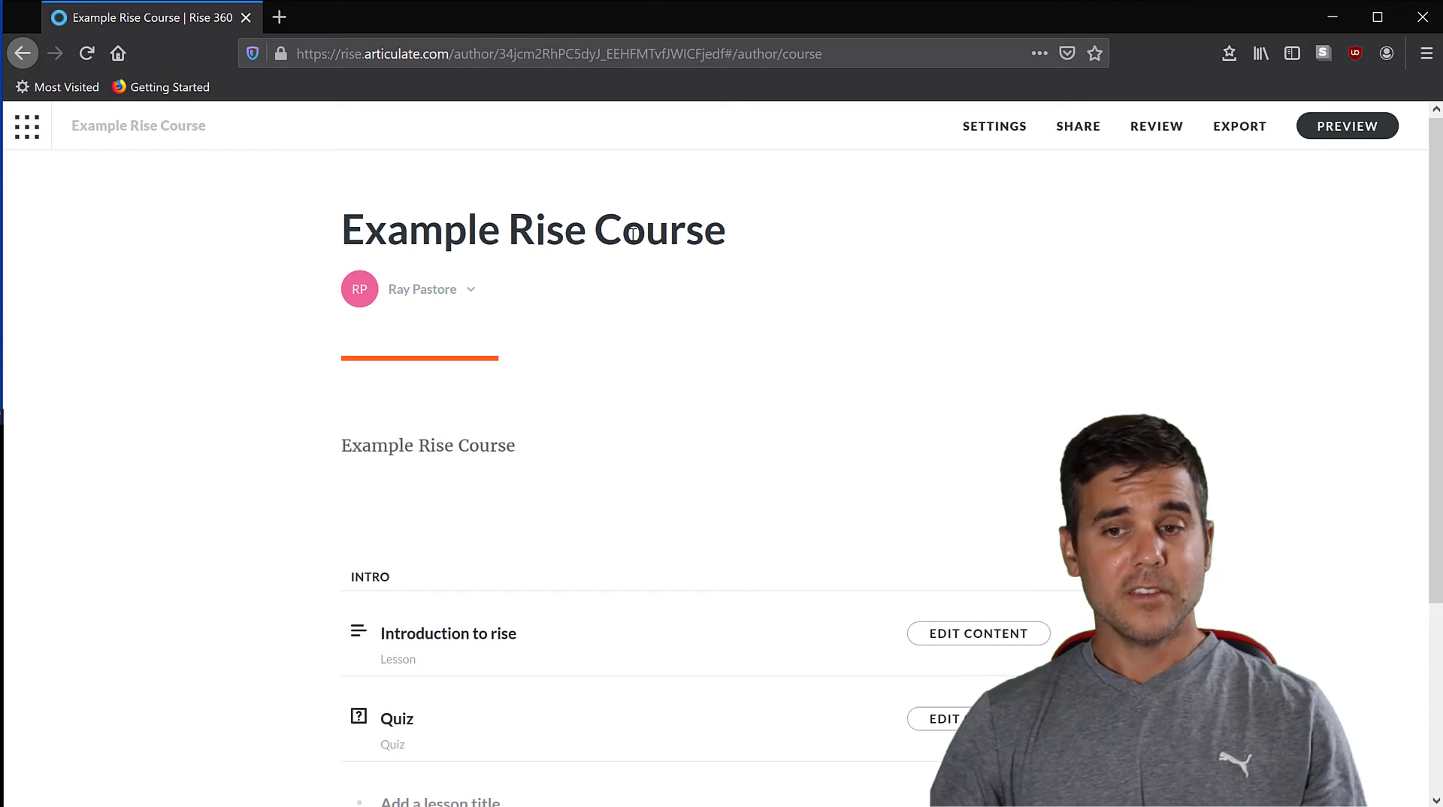
Add an empty lesson titled "editing mistake" below the quiz in the course outline.
{"action": "scroll", "coordinate": [638, 341], "scroll_direction": "down", "scroll_amount": 1}
{"action": "scroll", "coordinate": [638, 341], "scroll_direction": "up", "scroll_amount": 1}
{"action": "scroll", "coordinate": [631, 361], "scroll_direction": "down", "scroll_amount": 3}
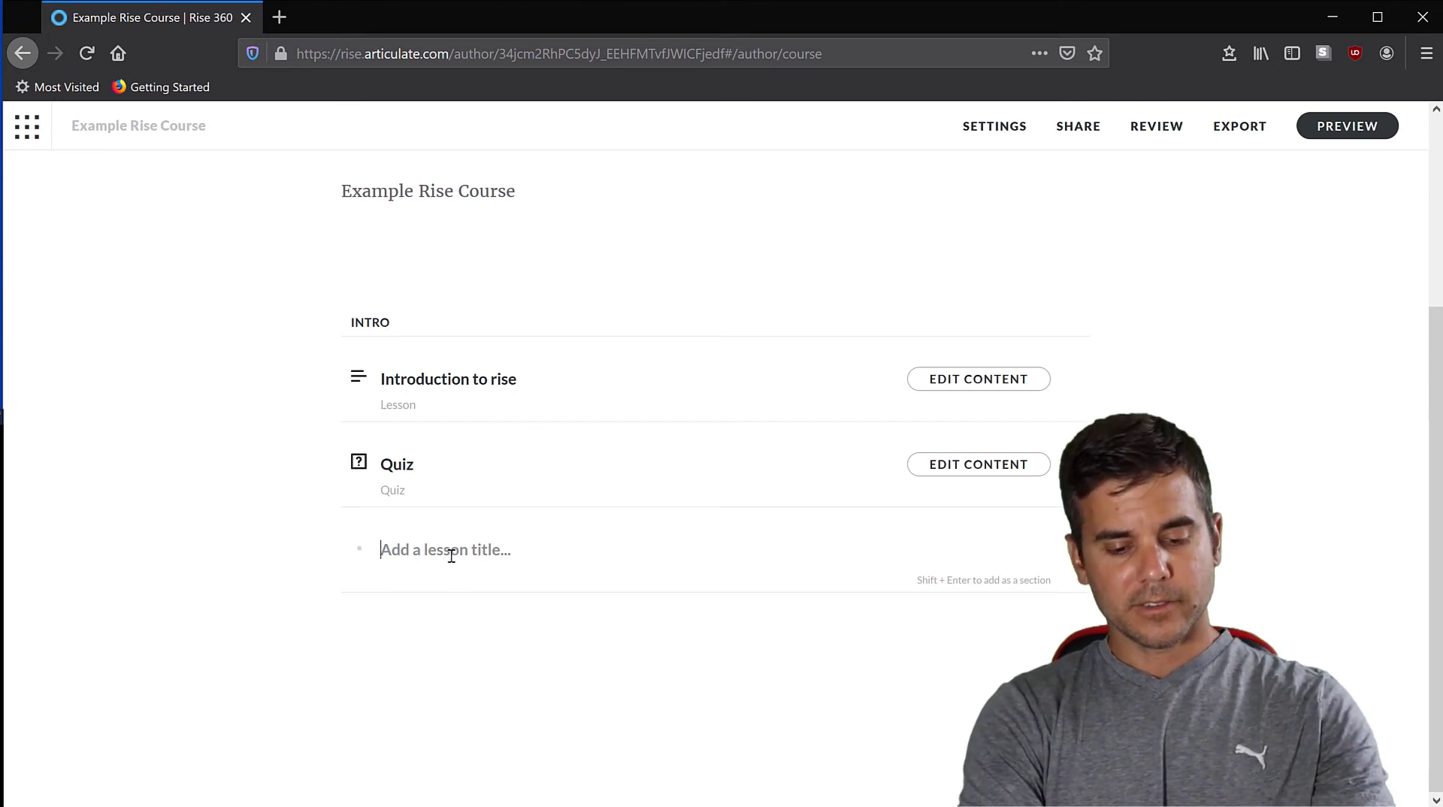
{"action": "type", "text": "editing mista"}
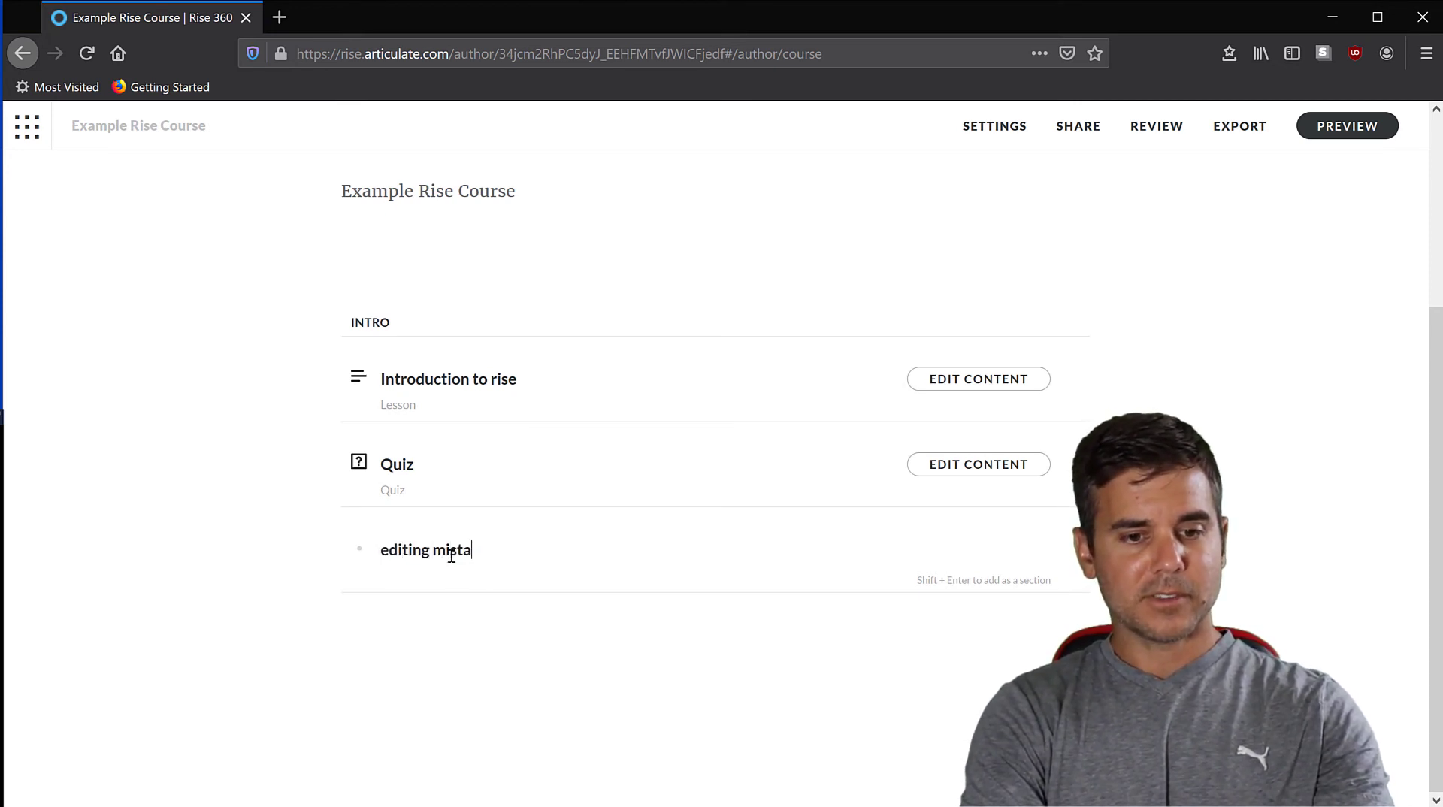
{"action": "type", "text": "ke"}
{"action": "key", "text": "Return"}
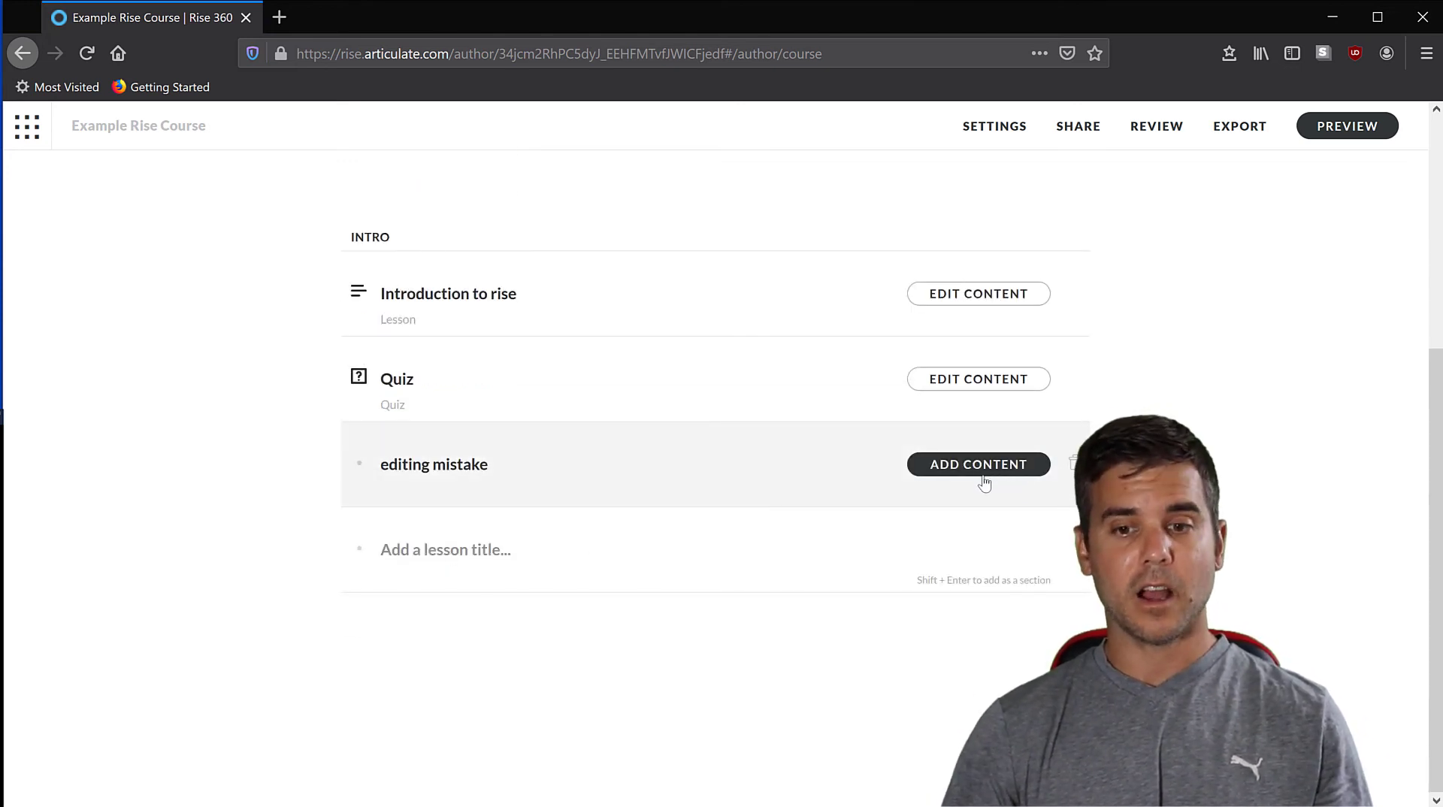
Try to export the course as an LMS package in SCORM 1.2 with the "editing mistake" lesson left without content.
{"action": "scroll", "coordinate": [706, 376], "scroll_direction": "up", "scroll_amount": 5}
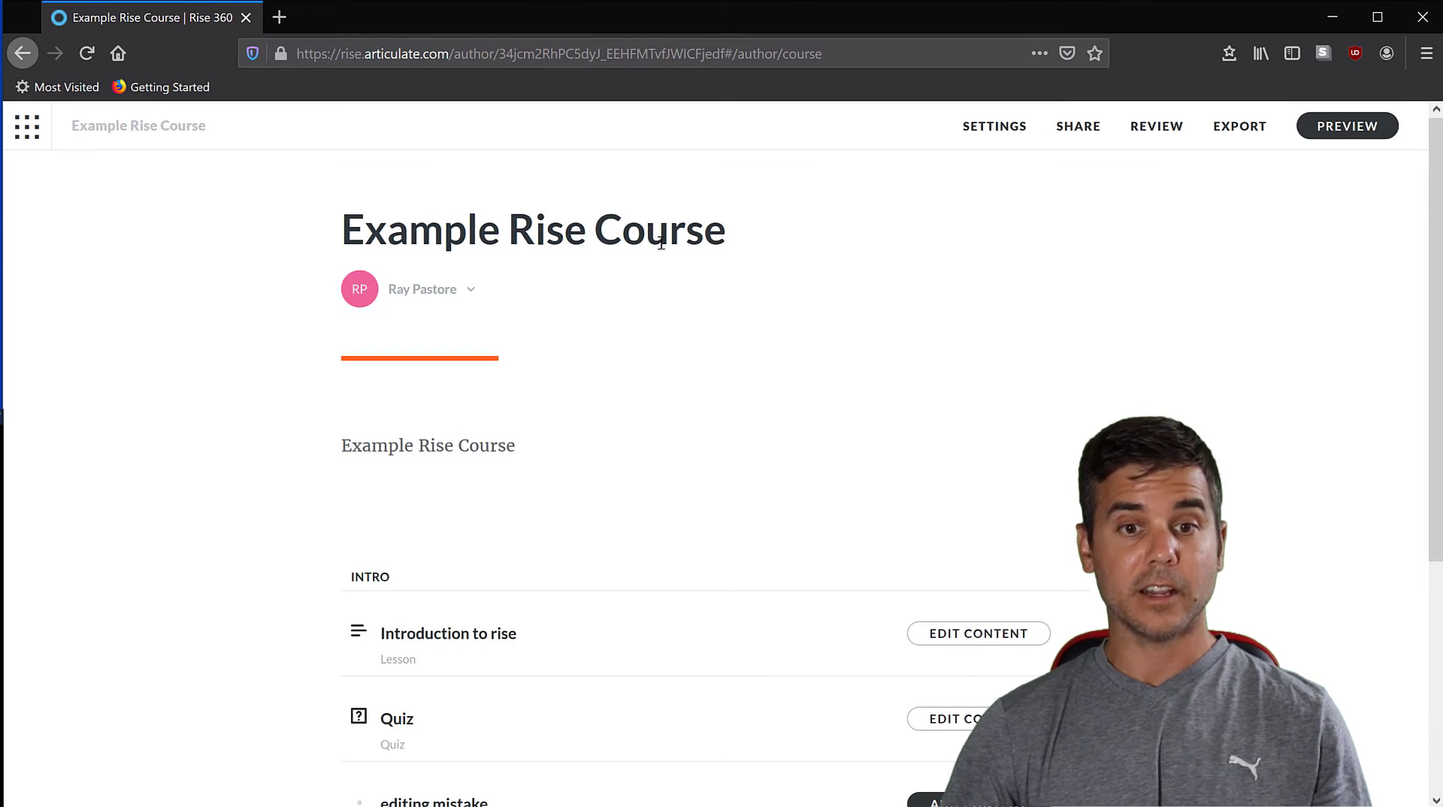
{"action": "scroll", "coordinate": [1127, 375], "scroll_direction": "down", "scroll_amount": 5}
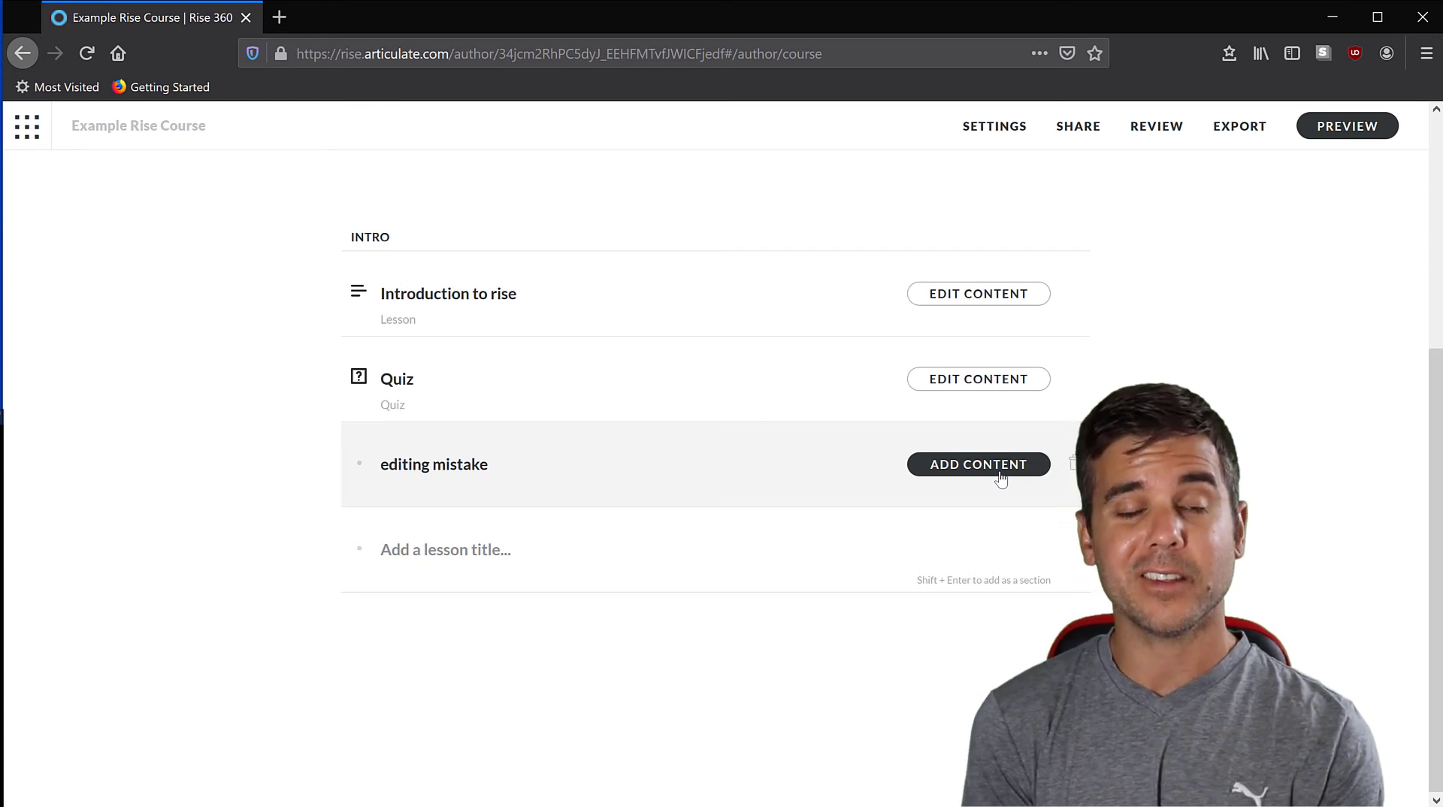
{"action": "scroll", "coordinate": [736, 412], "scroll_direction": "up", "scroll_amount": 4}
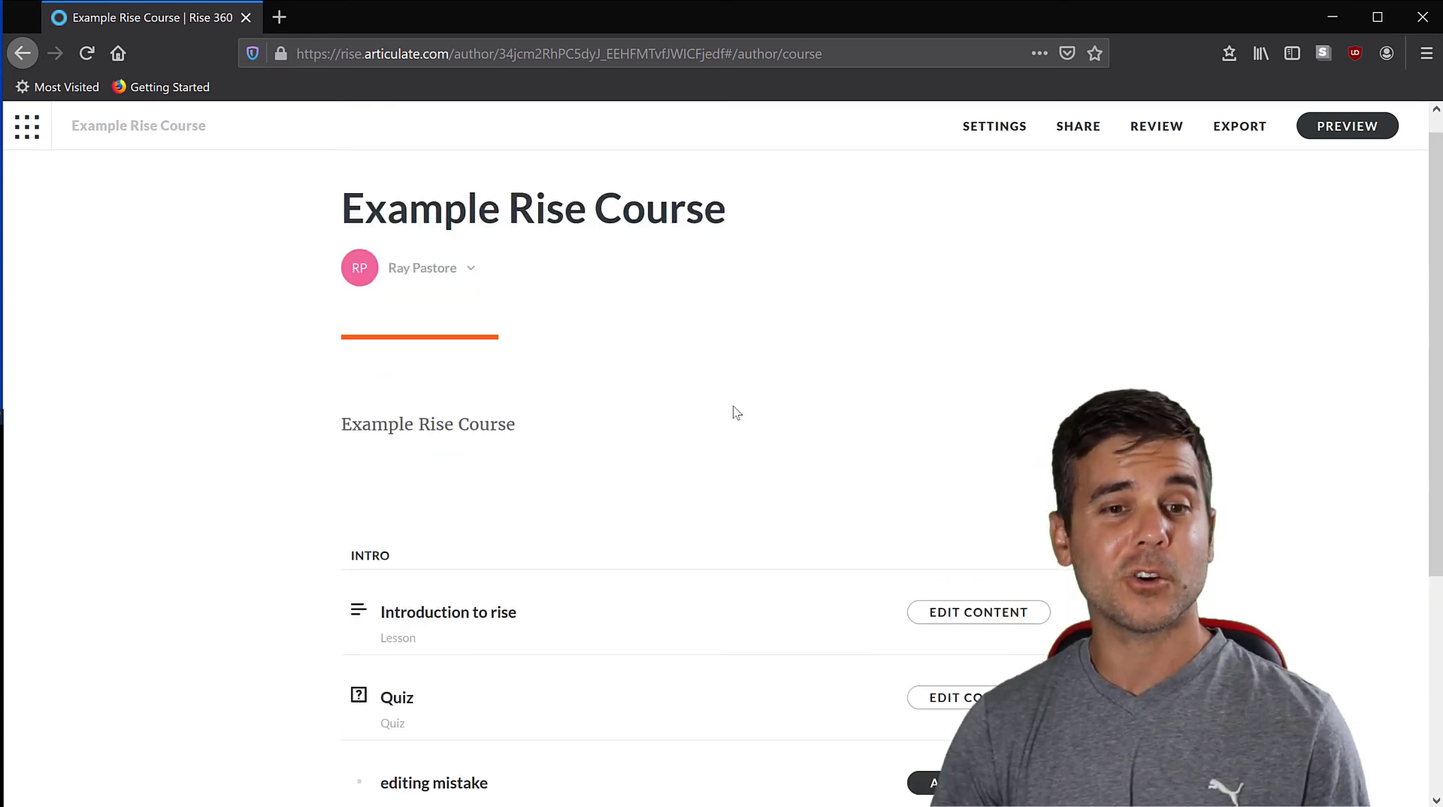
{"action": "scroll", "coordinate": [766, 405], "scroll_direction": "down", "scroll_amount": 4}
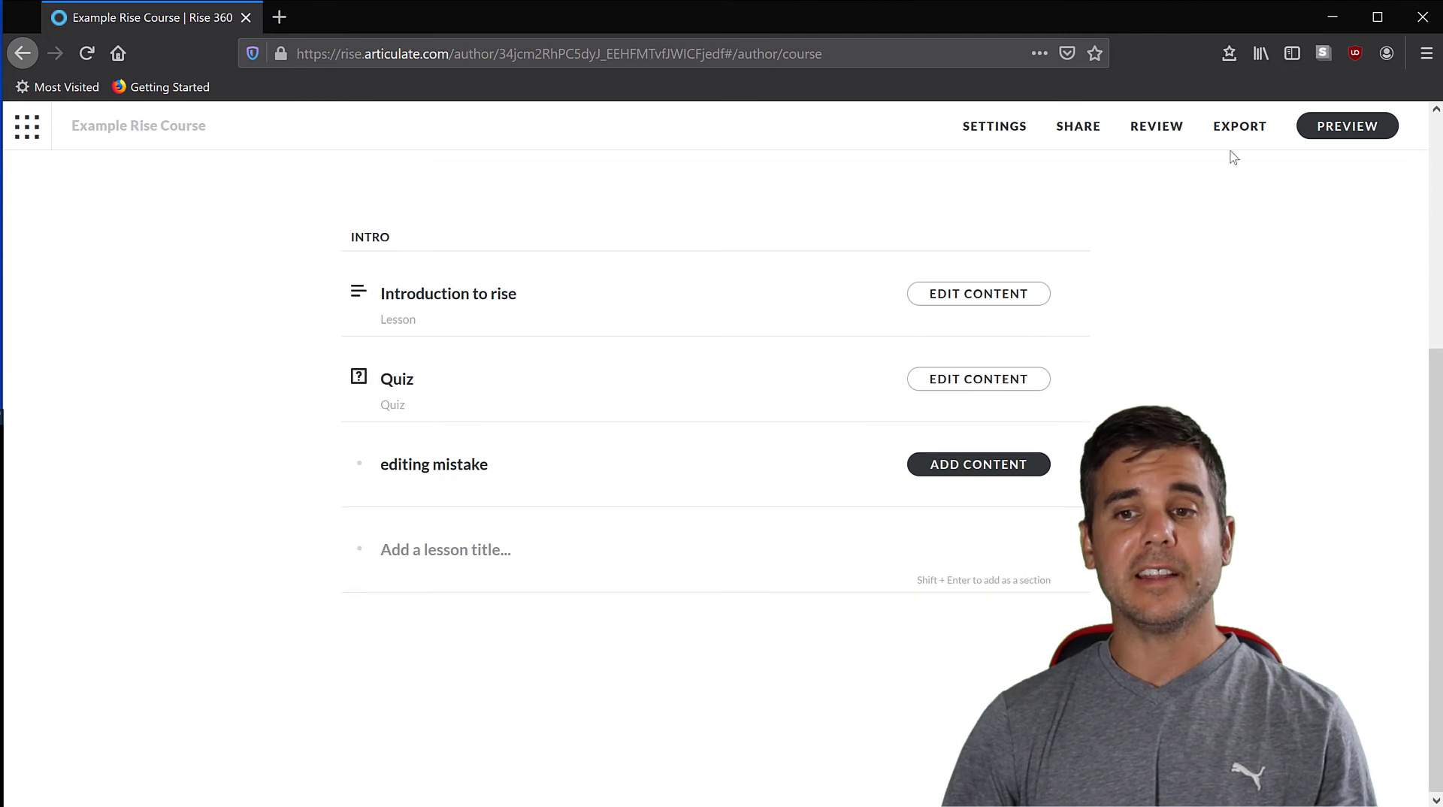
{"action": "left_click", "coordinate": [1245, 130]}
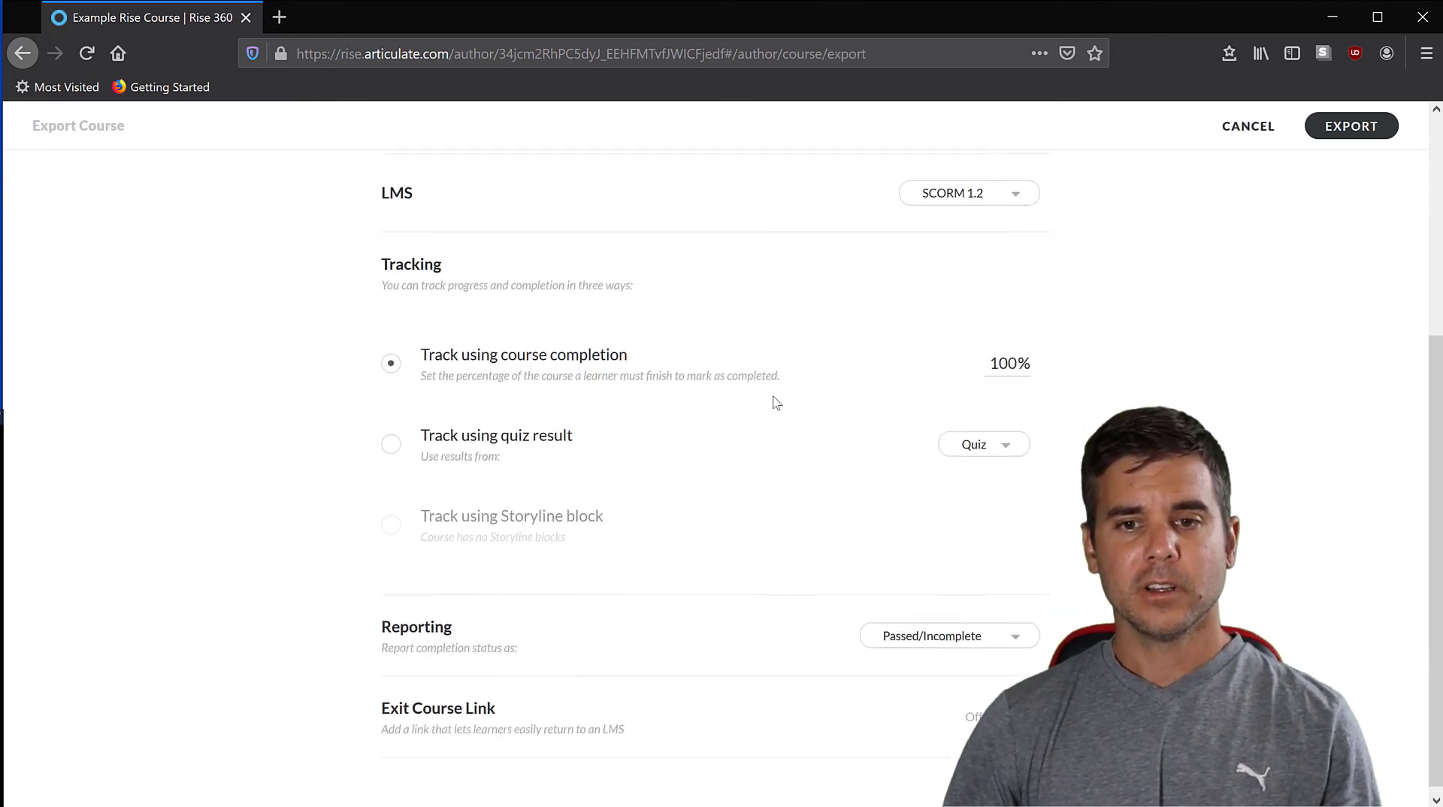
{"action": "scroll", "coordinate": [1024, 470], "scroll_direction": "up", "scroll_amount": 4}
{"action": "scroll", "coordinate": [841, 430], "scroll_direction": "down", "scroll_amount": 3}
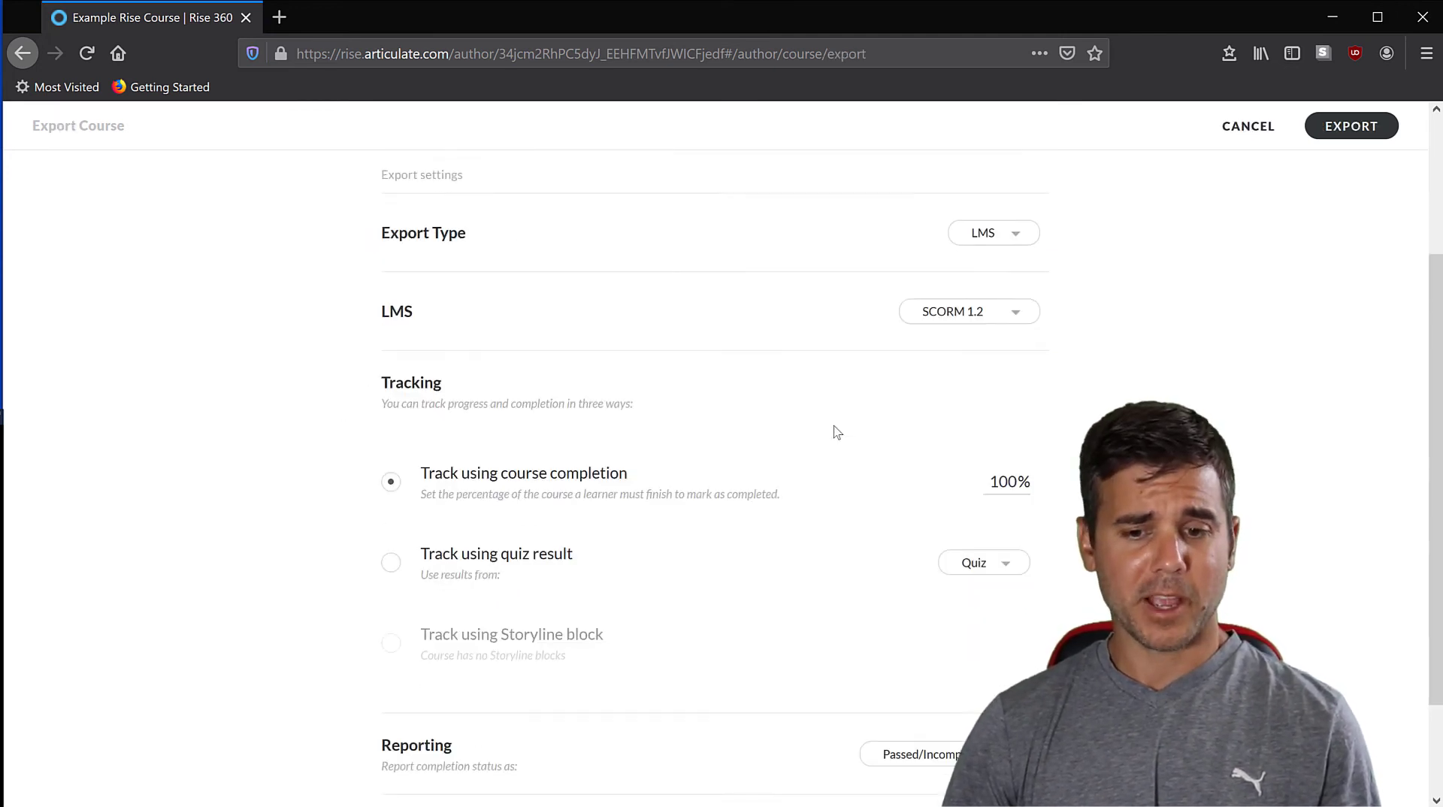
{"action": "left_click", "coordinate": [1366, 128]}
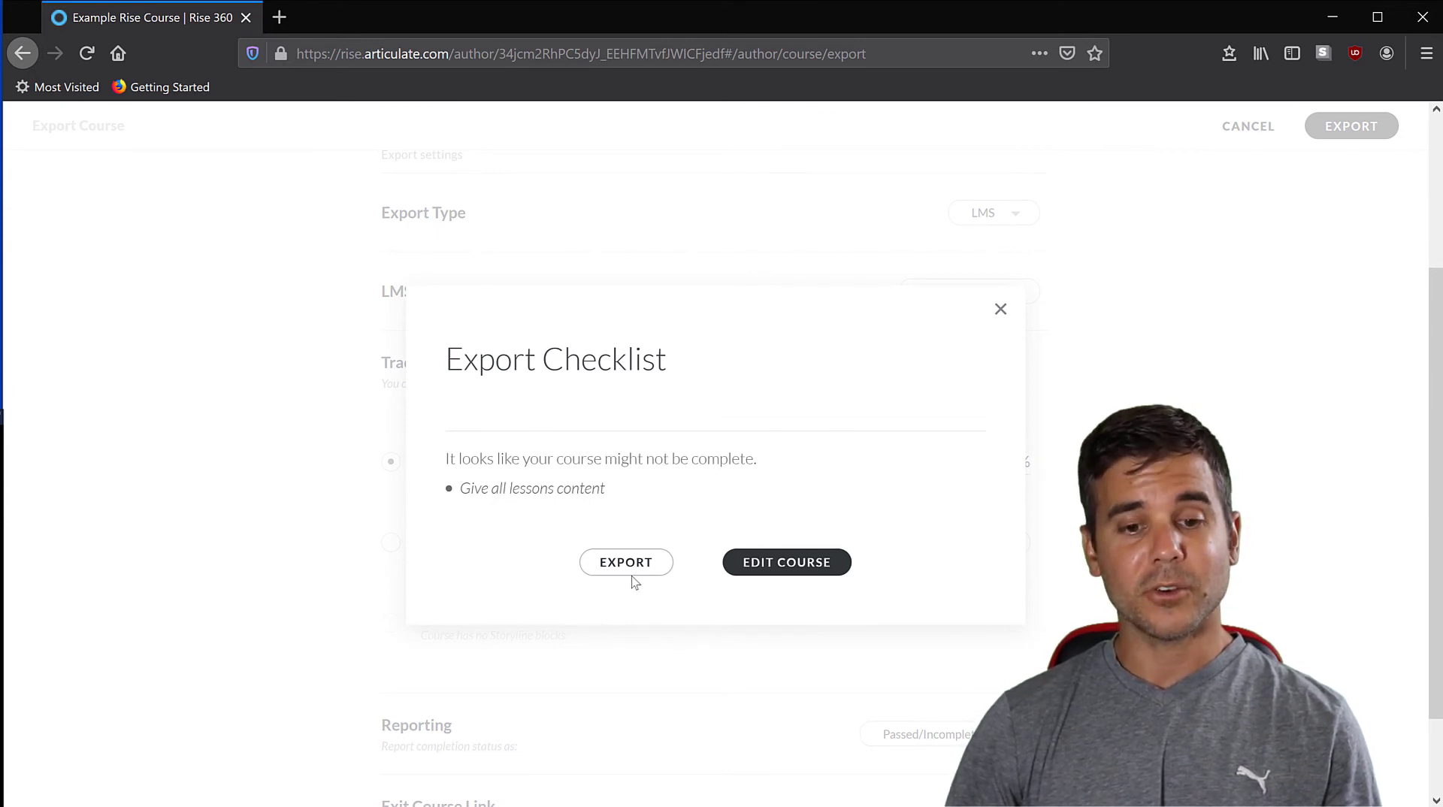
Return from the export checklist to editing the course and delete the "editing mistake" lesson.
{"action": "left_click", "coordinate": [807, 571]}
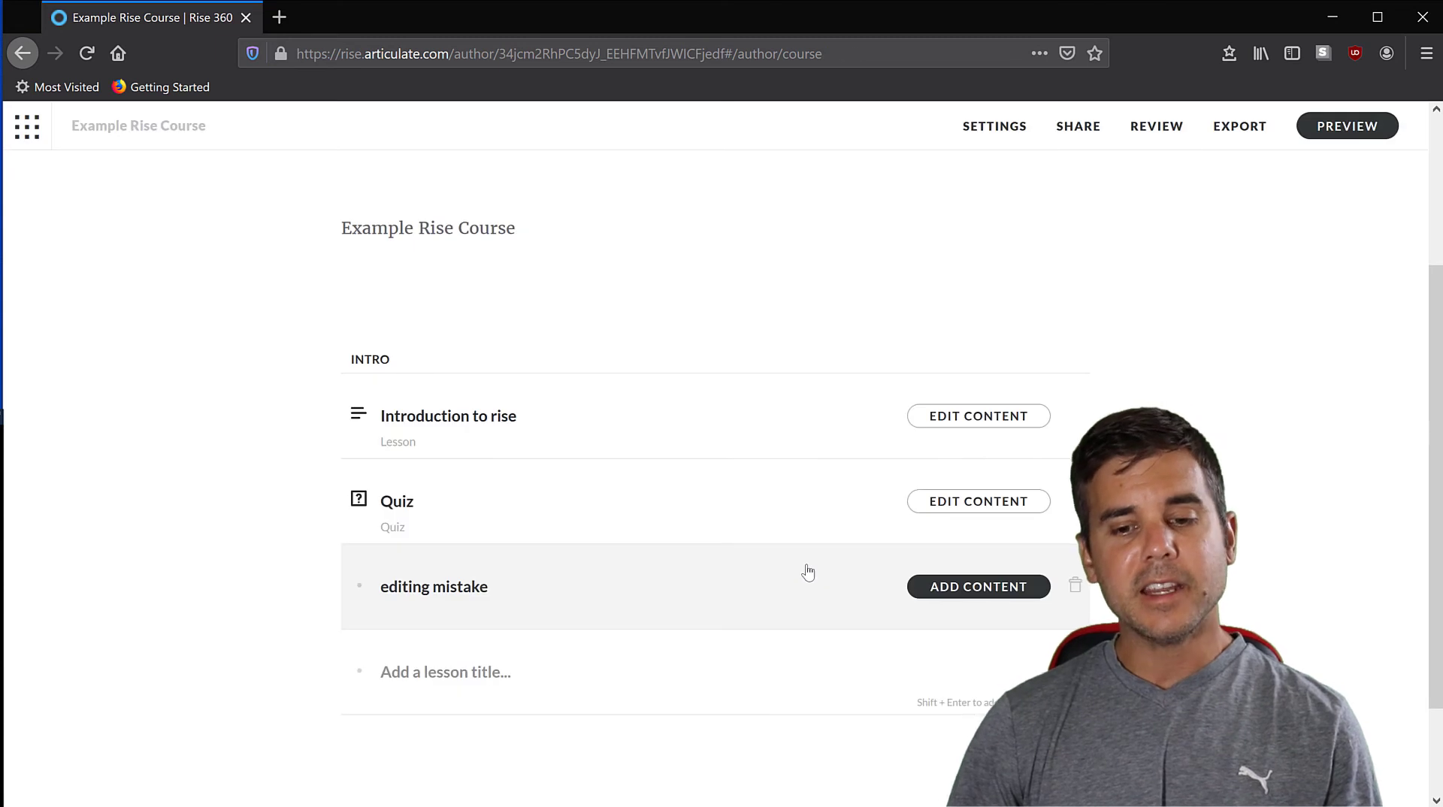
{"action": "left_click", "coordinate": [1074, 587]}
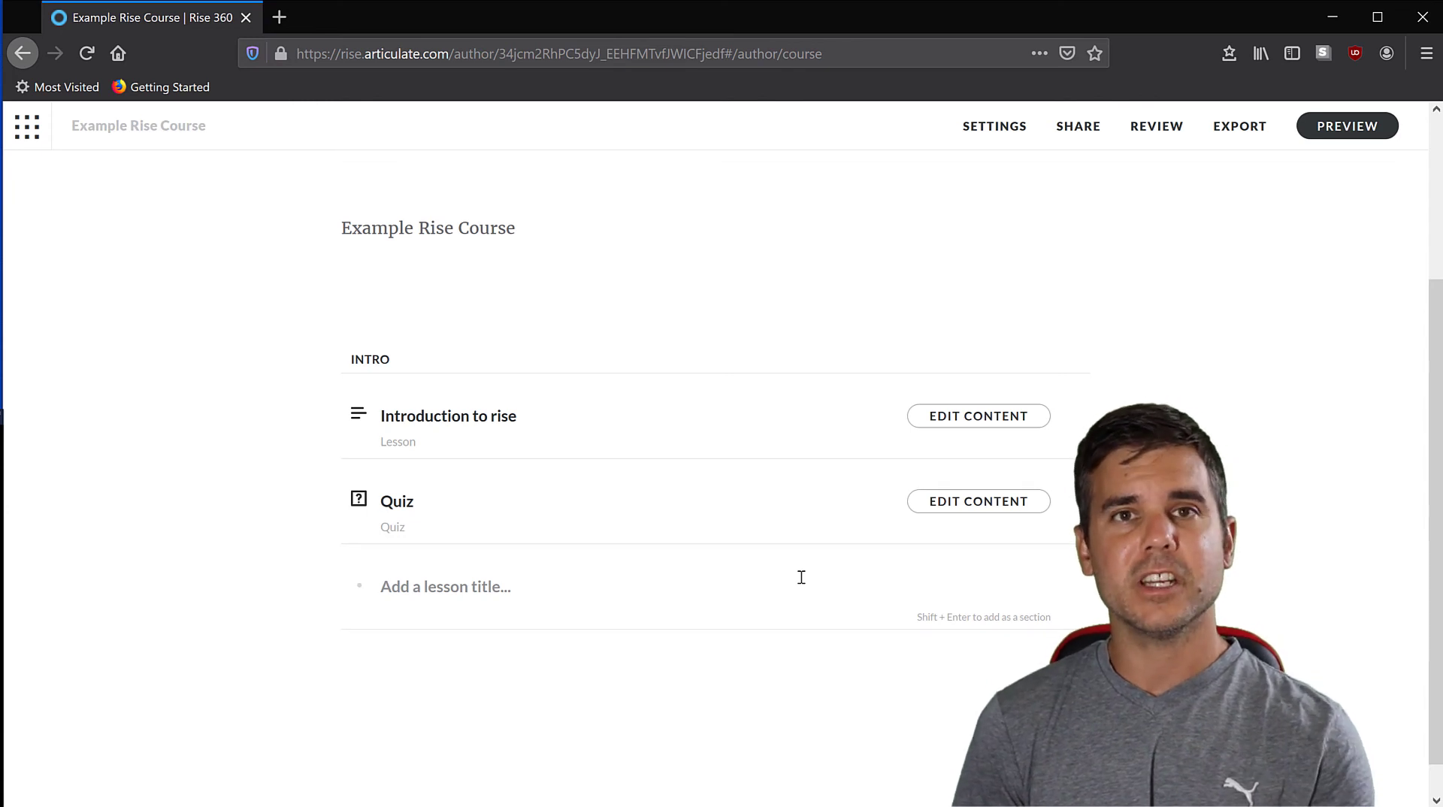
Leave the example course and open the Employee Health and Wellness sample course from the course list.
{"action": "scroll", "coordinate": [801, 577], "scroll_direction": "up", "scroll_amount": 3}
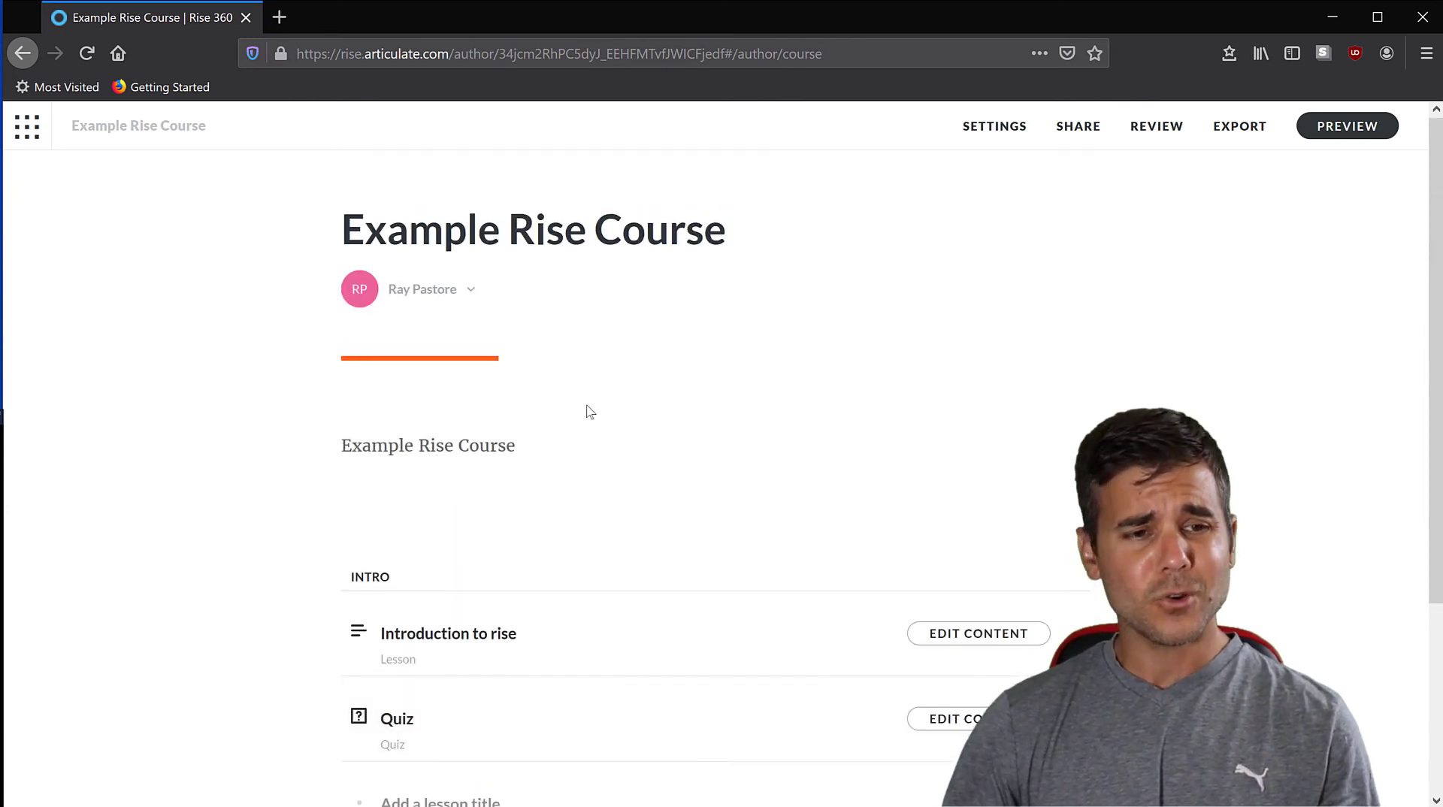
{"action": "left_click", "coordinate": [44, 127]}
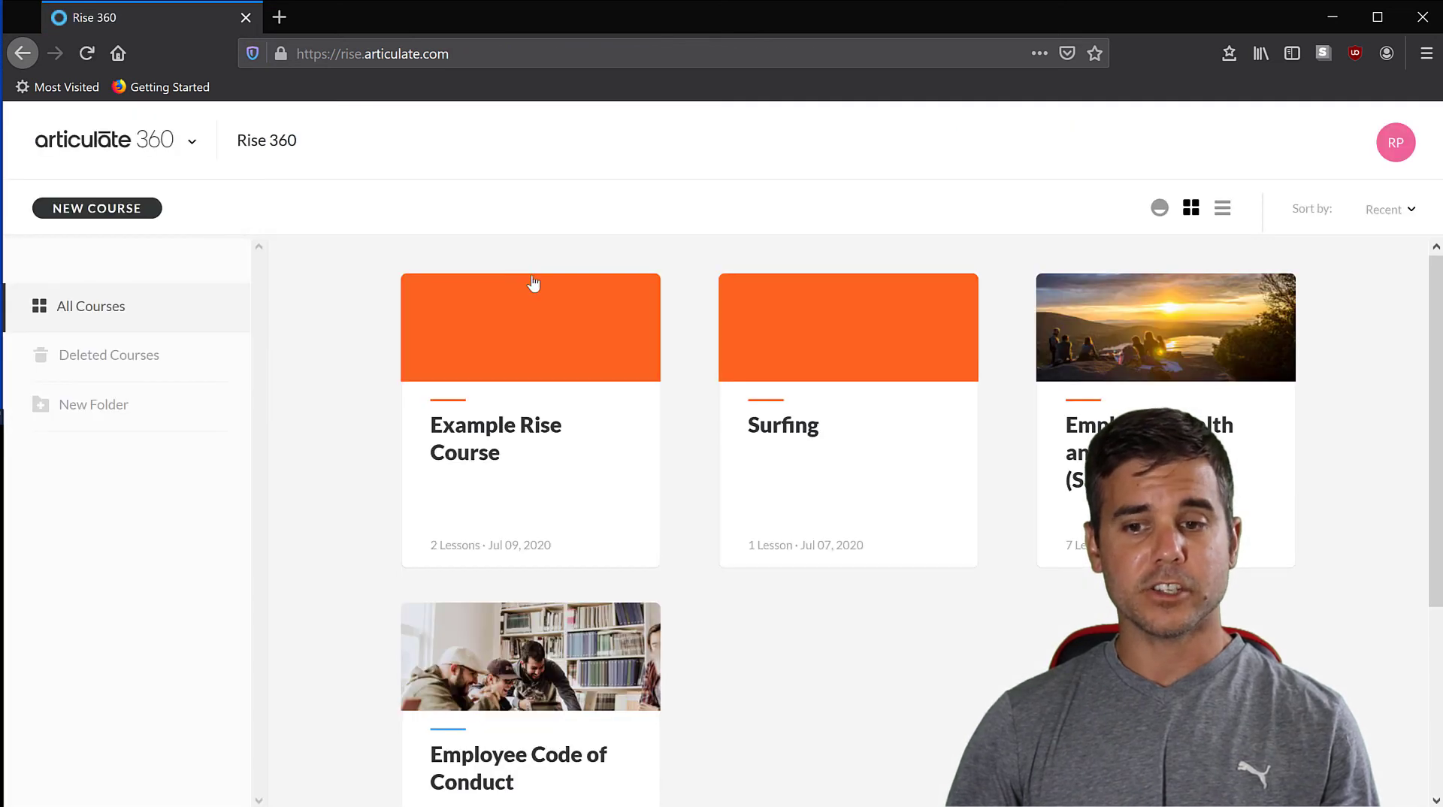
{"action": "scroll", "coordinate": [534, 286], "scroll_direction": "down", "scroll_amount": 2}
{"action": "left_click", "coordinate": [1144, 343]}
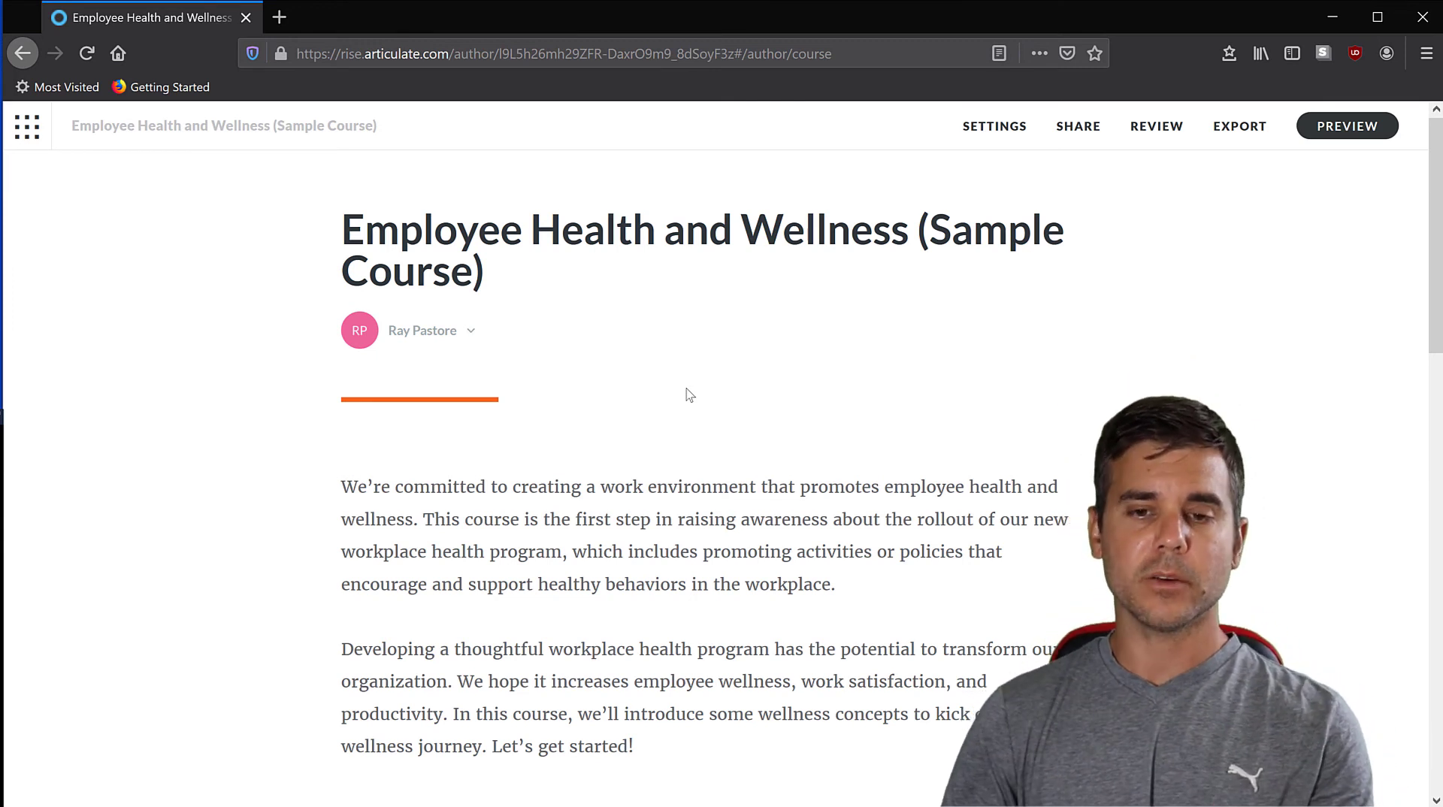
Look through the sample course's introduction text and its outline of sections, lessons and quiz.
{"action": "scroll", "coordinate": [690, 396], "scroll_direction": "down", "scroll_amount": 4}
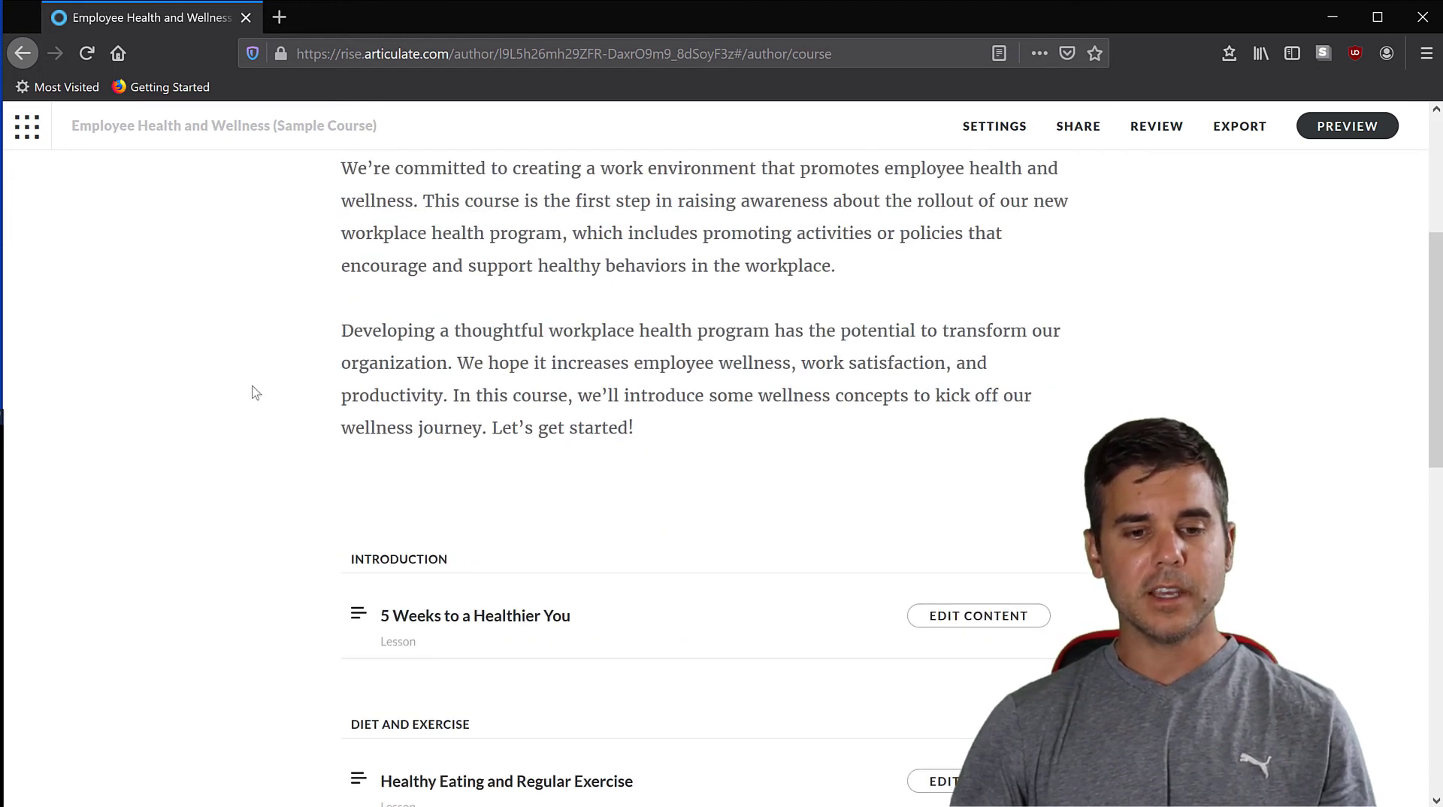
{"action": "scroll", "coordinate": [255, 393], "scroll_direction": "down", "scroll_amount": 4}
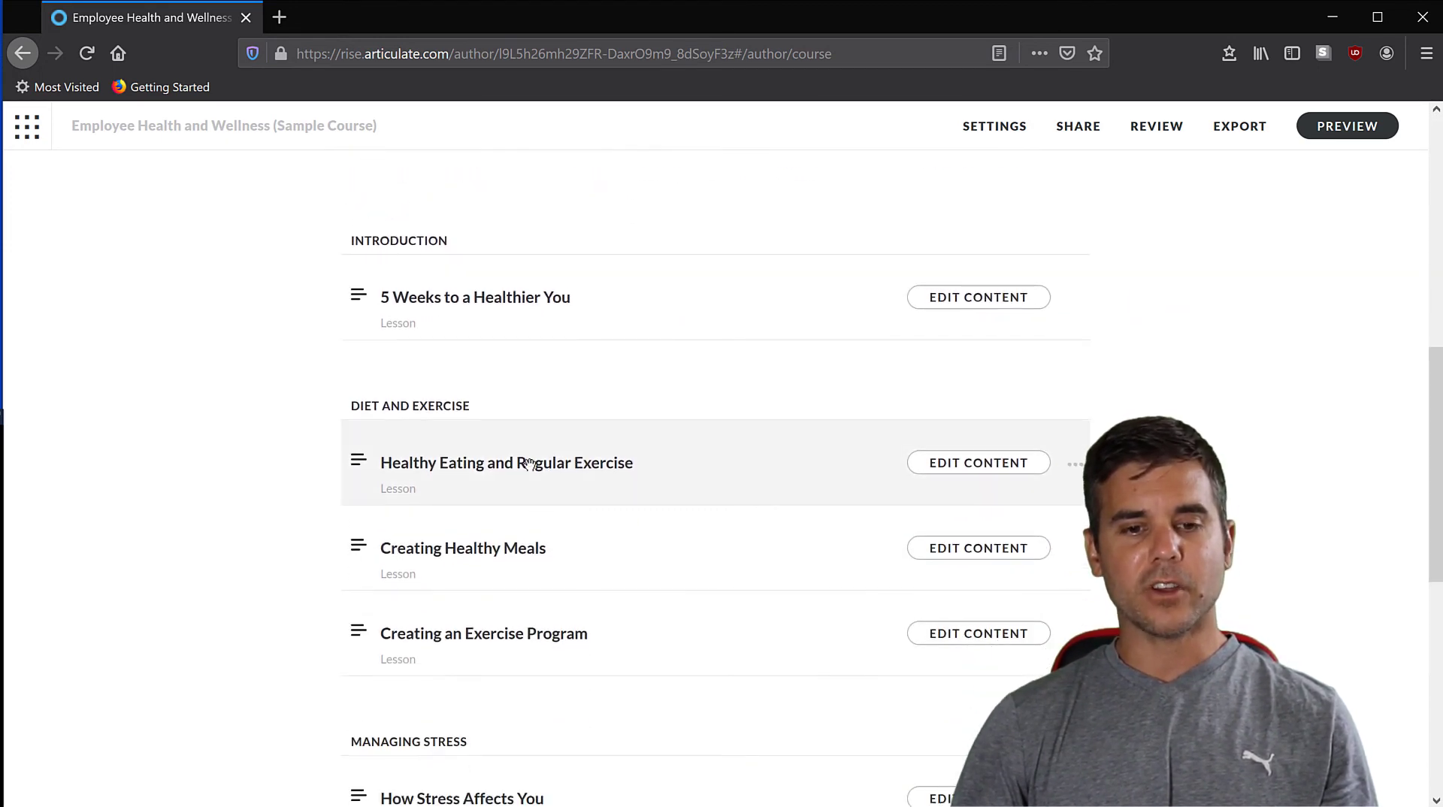
{"action": "scroll", "coordinate": [511, 458], "scroll_direction": "down", "scroll_amount": 6}
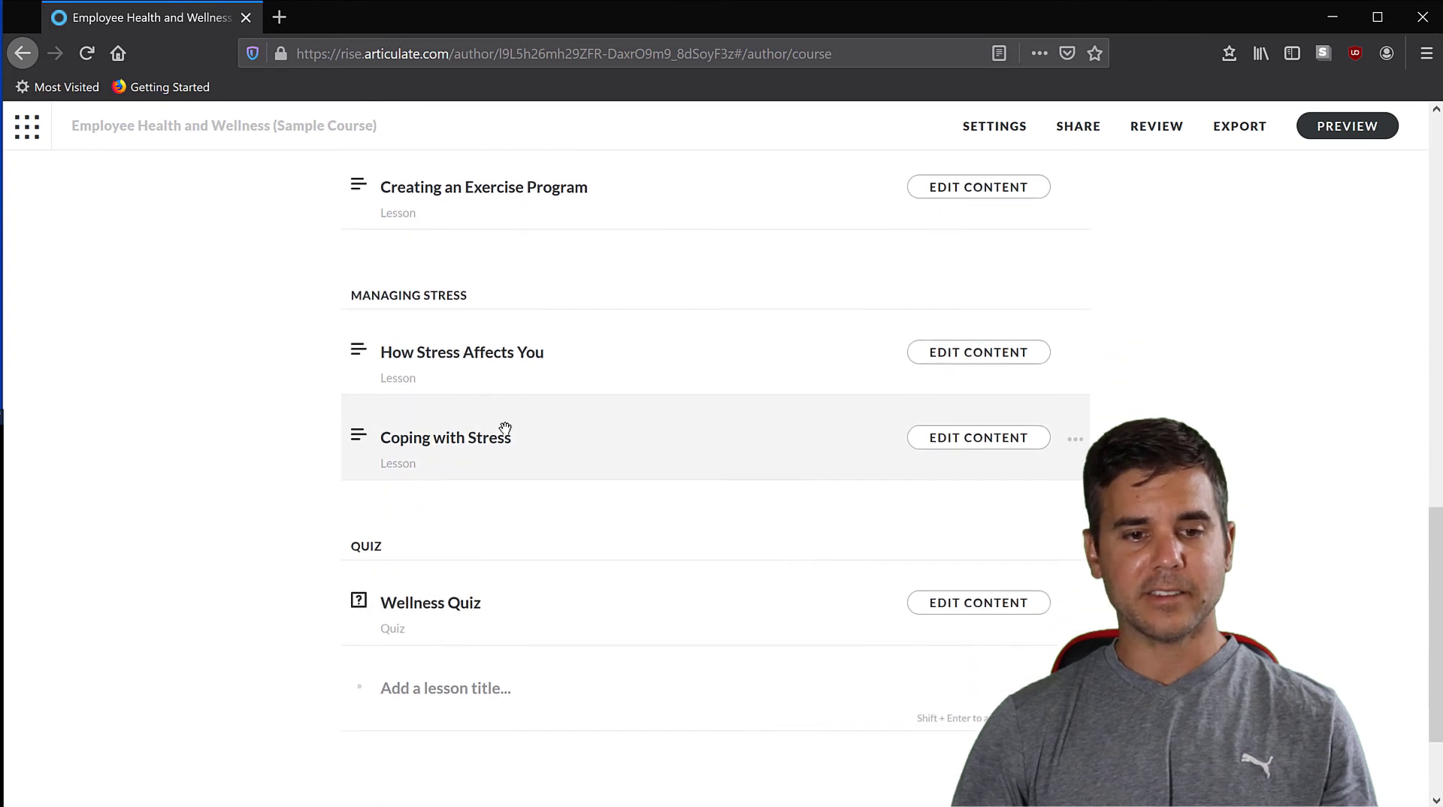
{"action": "scroll", "coordinate": [508, 480], "scroll_direction": "down", "scroll_amount": 2}
{"action": "scroll", "coordinate": [509, 532], "scroll_direction": "up", "scroll_amount": 6}
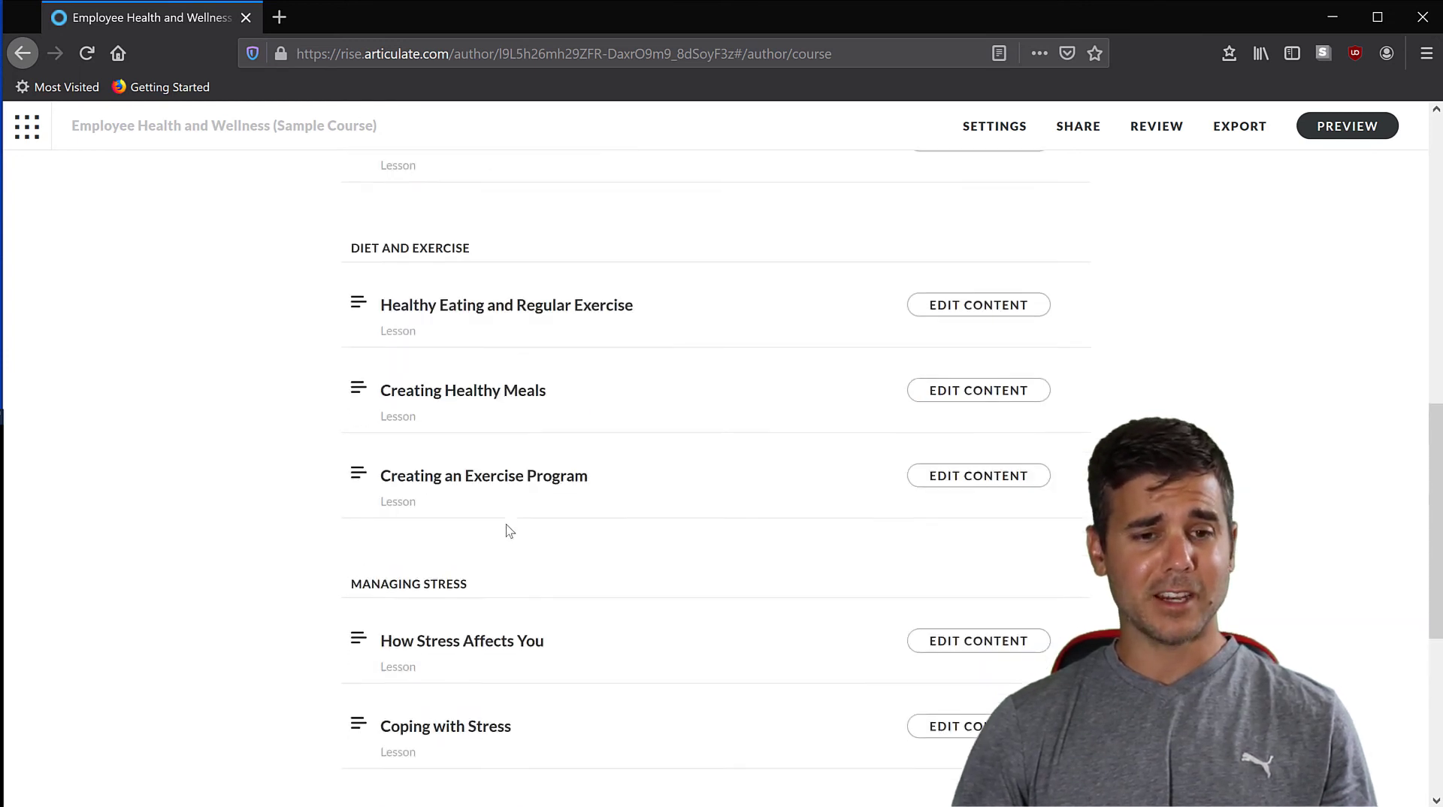
{"action": "scroll", "coordinate": [509, 531], "scroll_direction": "up", "scroll_amount": 1}
Open the "Healthy Eating and Regular Exercise" lesson for editing and examine its paragraph and flashcard grid blocks.
{"action": "left_click", "coordinate": [499, 412]}
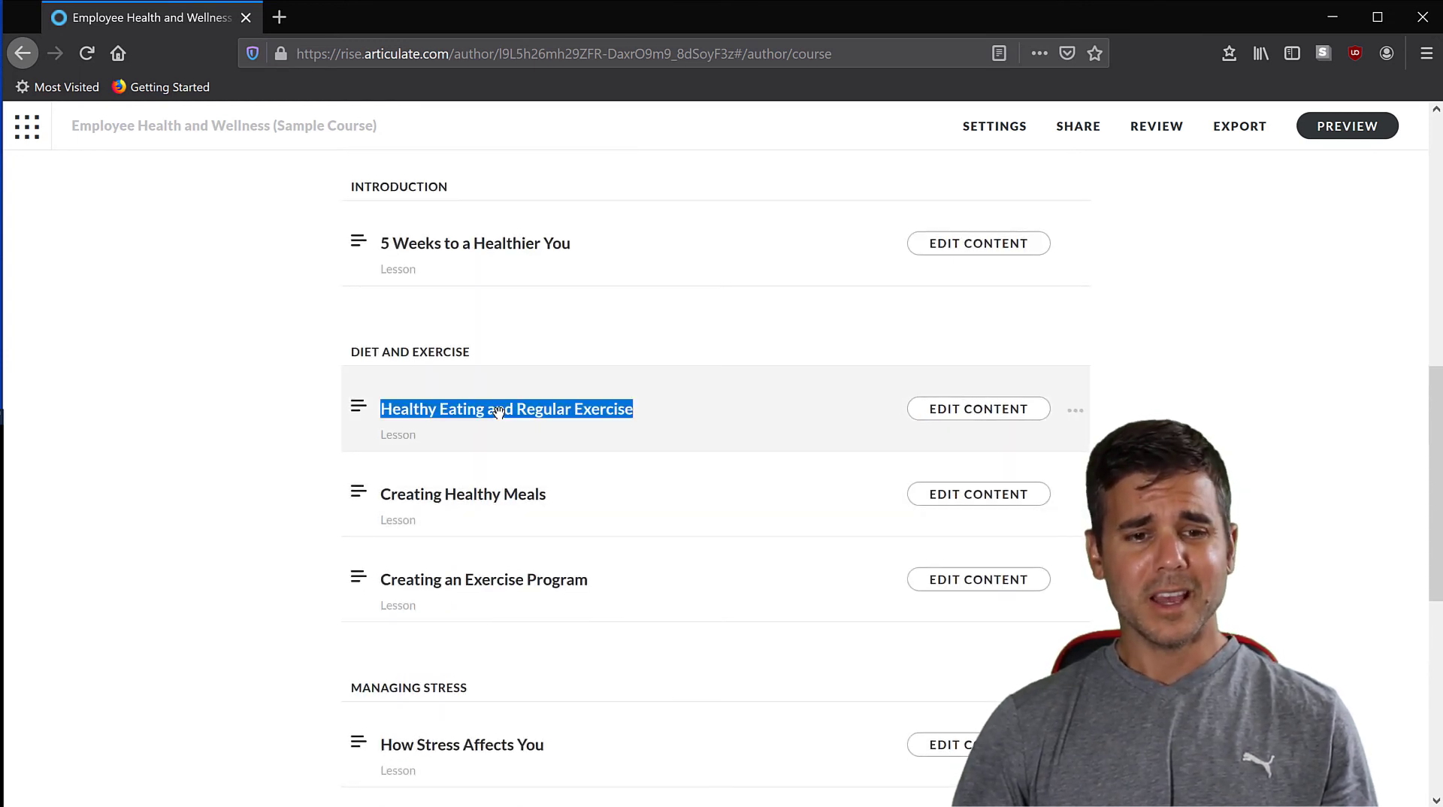
{"action": "left_click", "coordinate": [980, 417]}
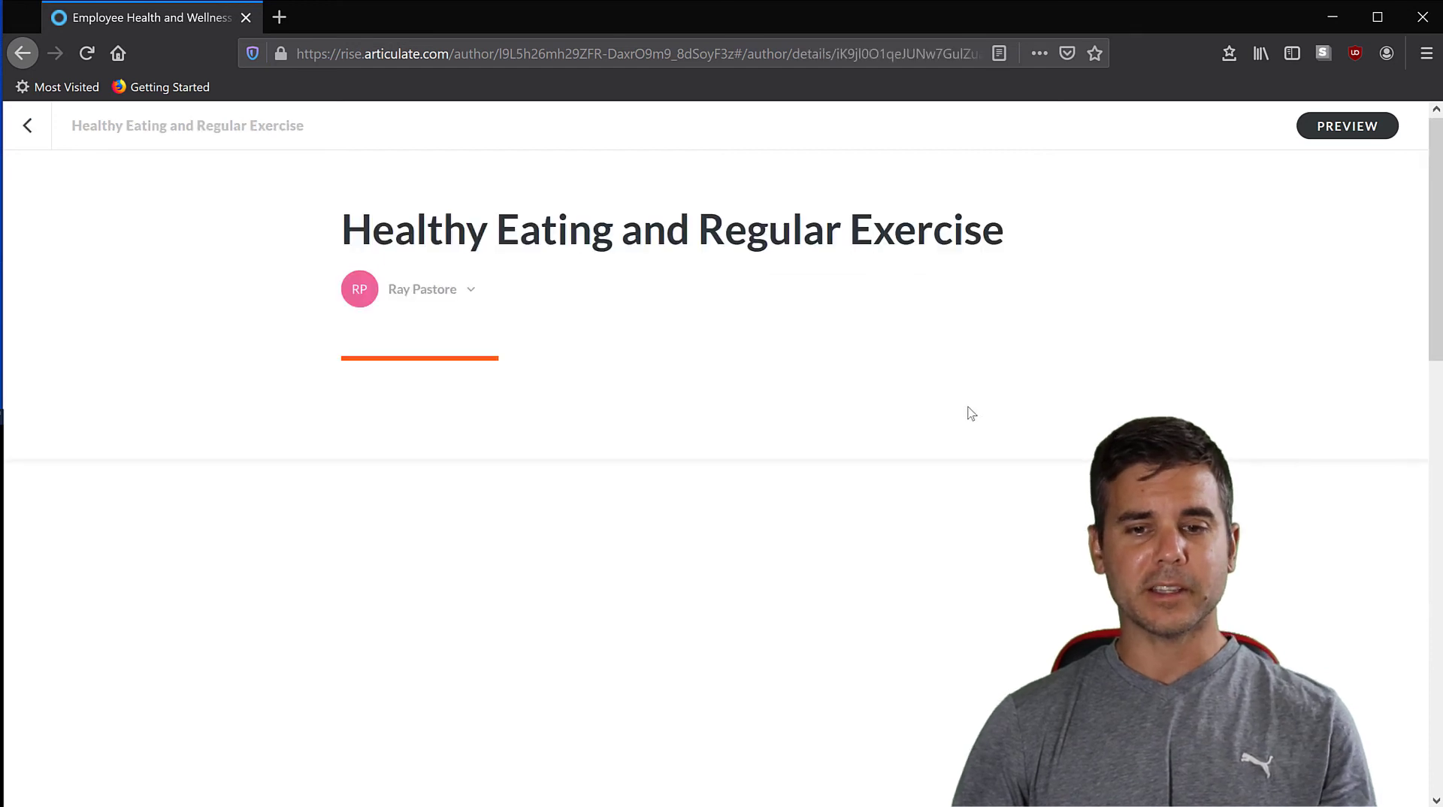
{"action": "scroll", "coordinate": [321, 418], "scroll_direction": "down", "scroll_amount": 3}
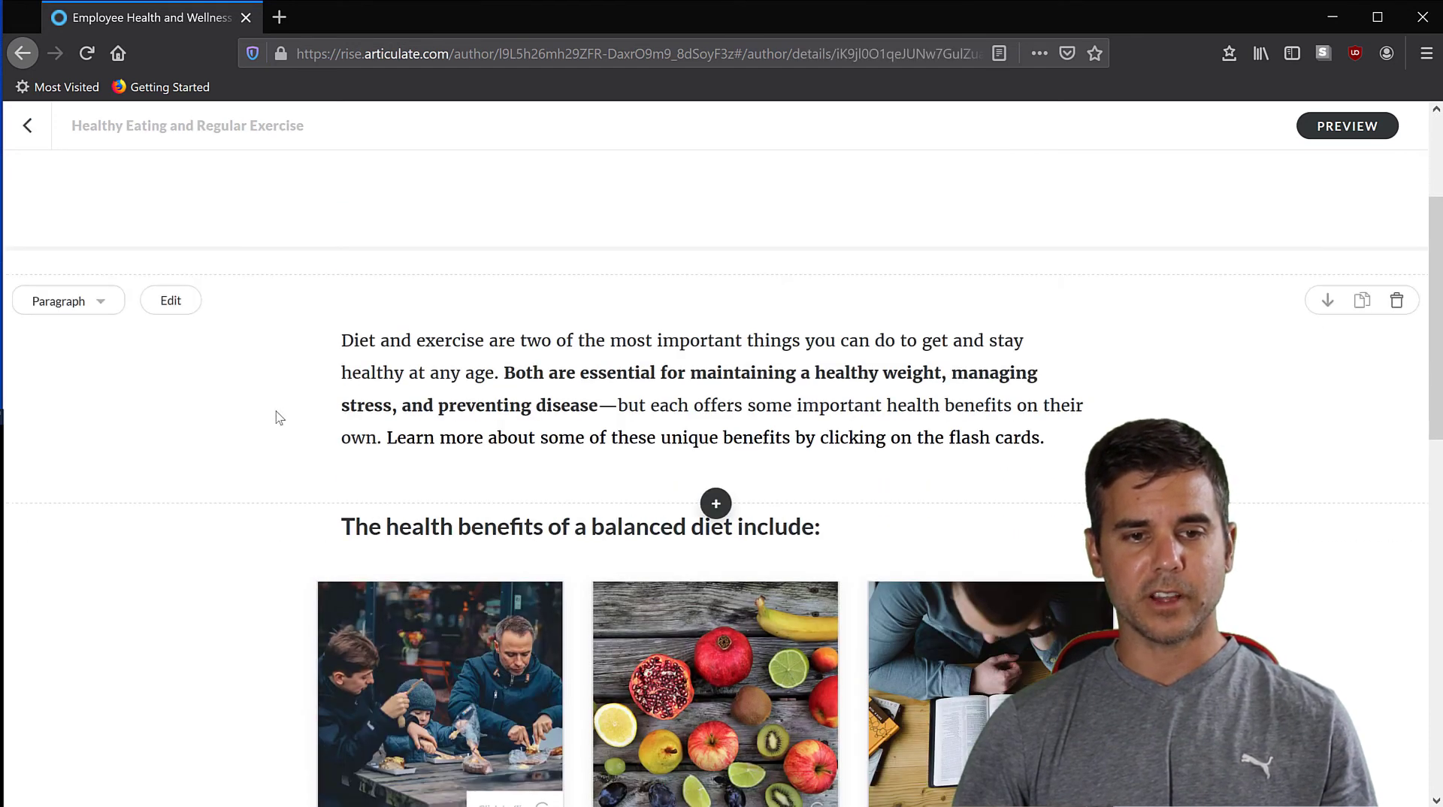
{"action": "scroll", "coordinate": [292, 386], "scroll_direction": "down", "scroll_amount": 1}
{"action": "scroll", "coordinate": [292, 387], "scroll_direction": "down", "scroll_amount": 1}
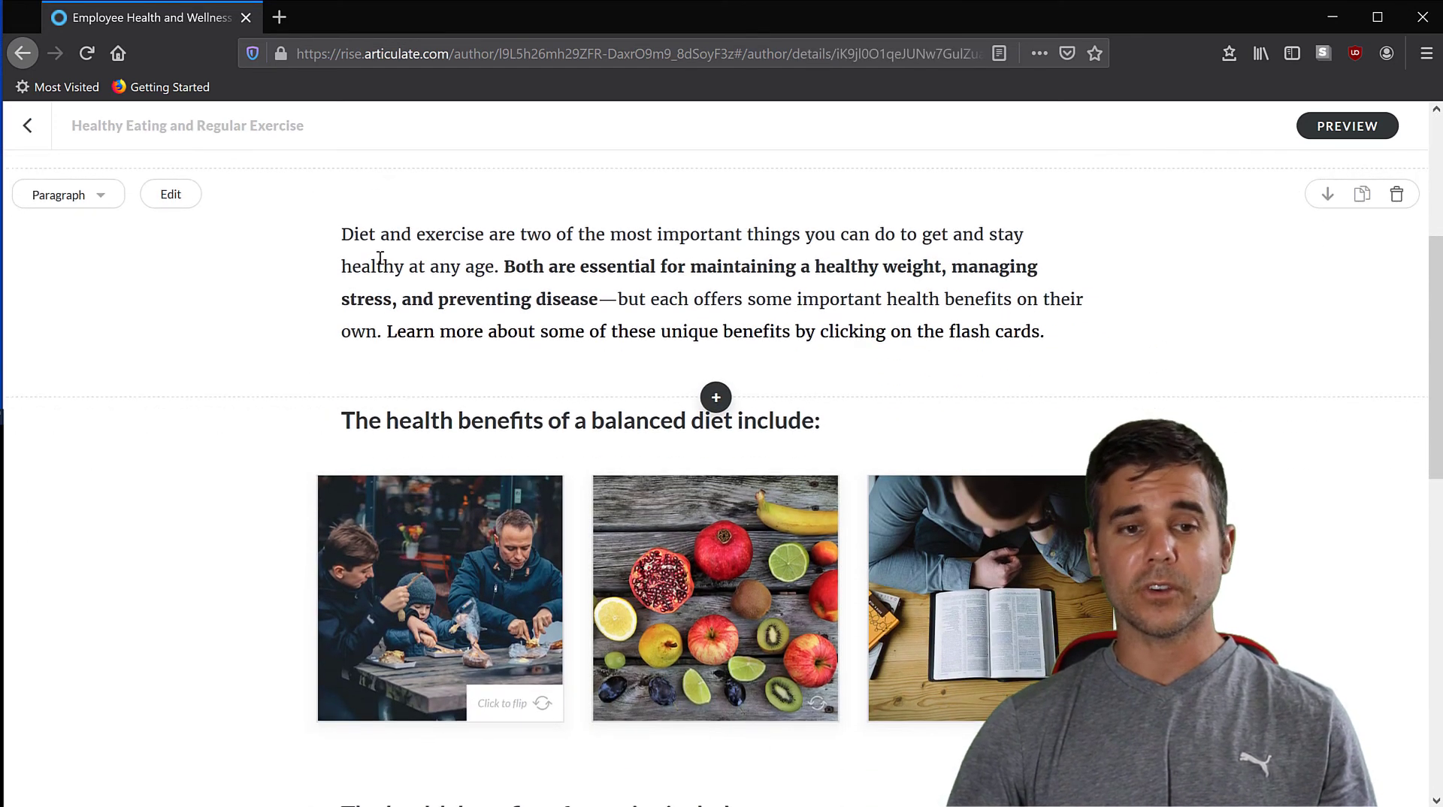
{"action": "scroll", "coordinate": [355, 281], "scroll_direction": "down", "scroll_amount": 2}
{"action": "scroll", "coordinate": [523, 404], "scroll_direction": "down", "scroll_amount": 5}
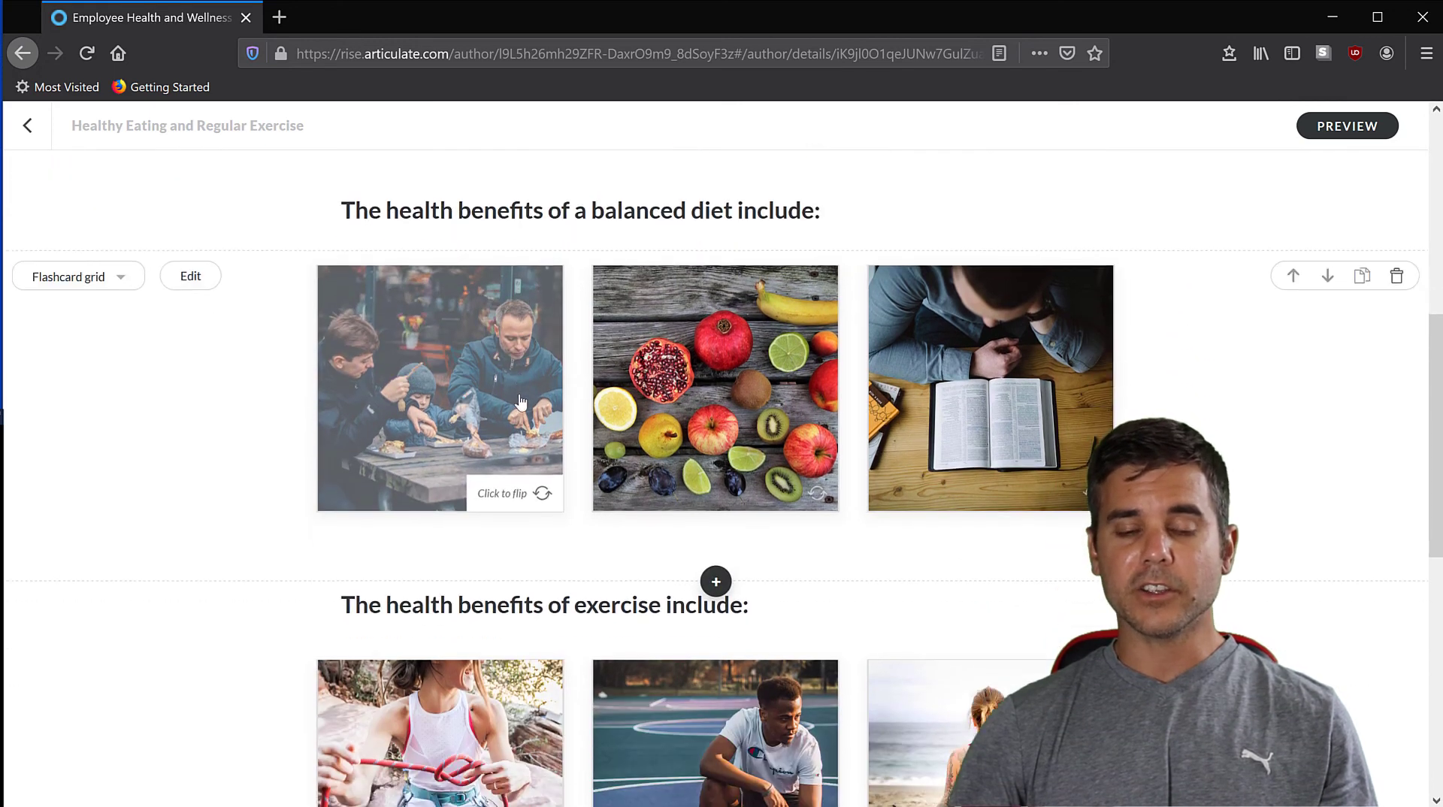
{"action": "scroll", "coordinate": [525, 390], "scroll_direction": "down", "scroll_amount": 1}
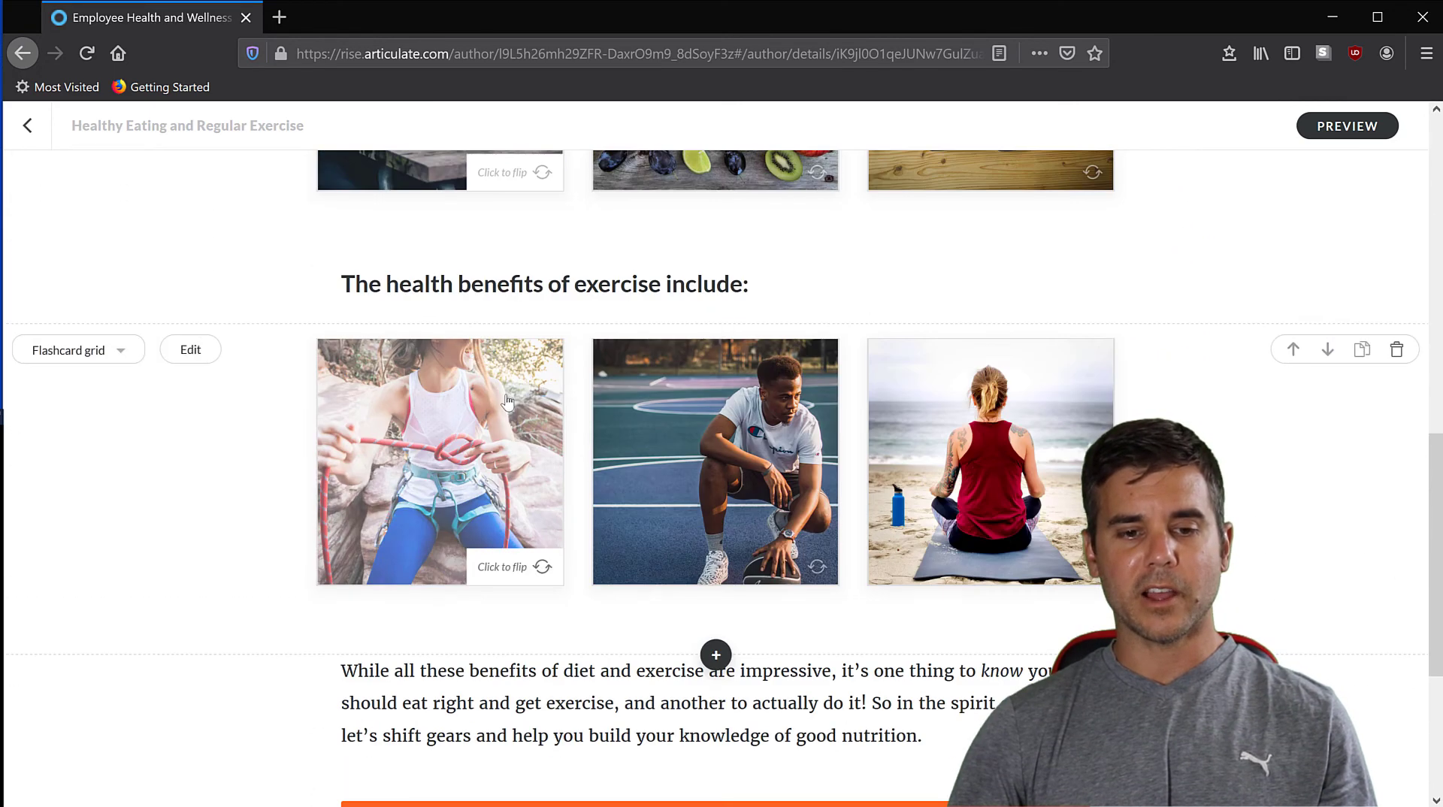
Flip all three flashcards on the health benefits of exercise and view the rest of the lesson.
{"action": "left_click", "coordinate": [479, 455]}
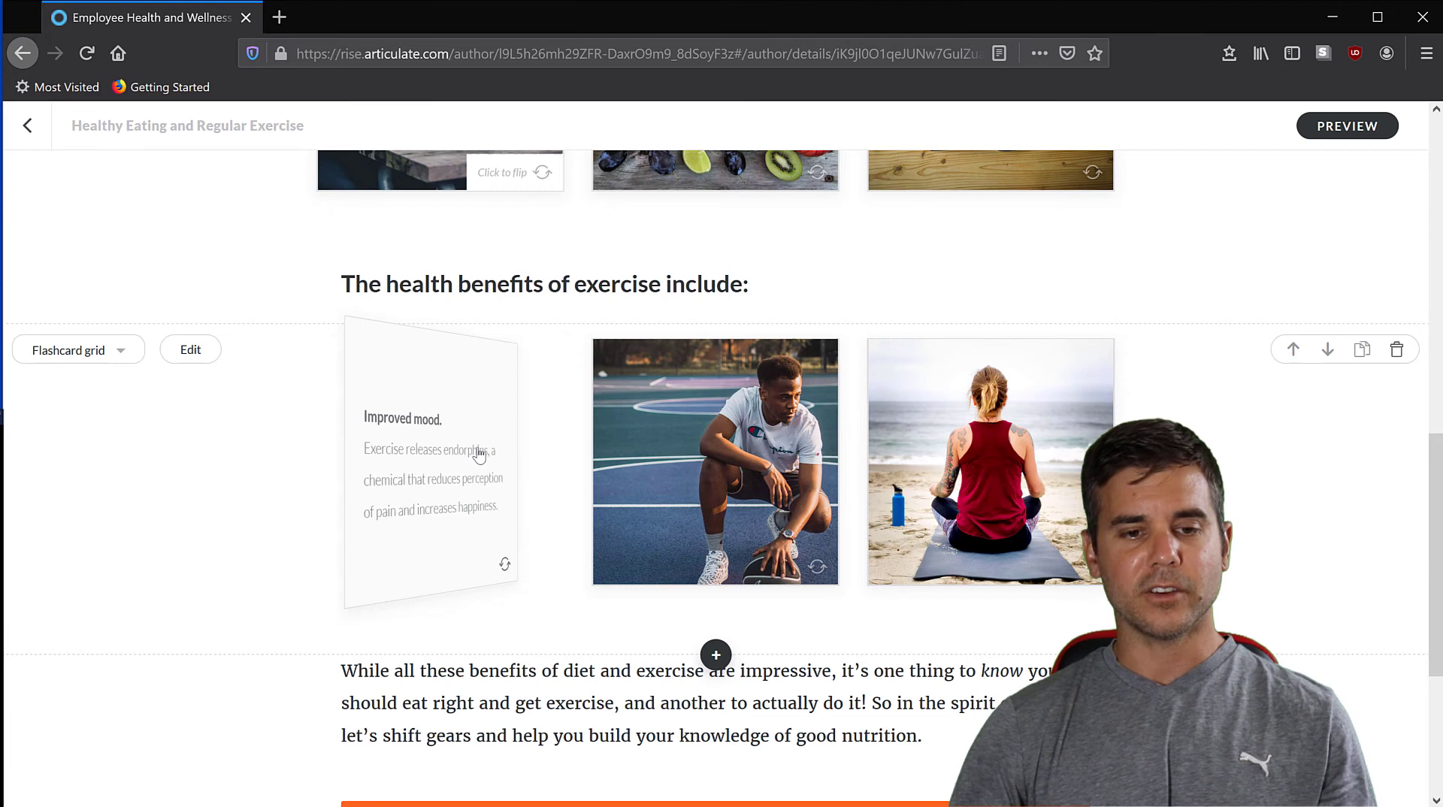
{"action": "left_click", "coordinate": [702, 444]}
{"action": "left_click", "coordinate": [1002, 442]}
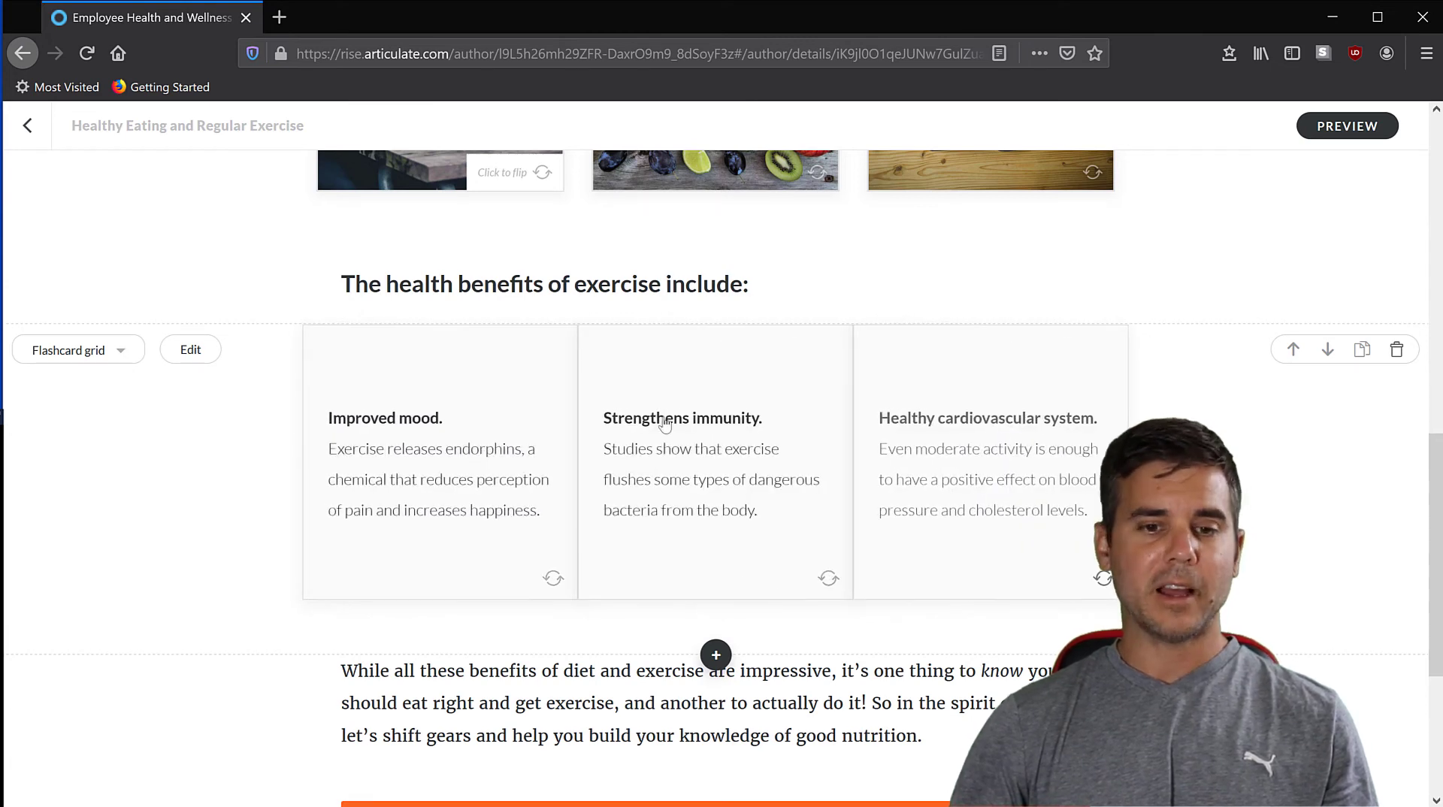
{"action": "scroll", "coordinate": [676, 405], "scroll_direction": "down", "scroll_amount": 4}
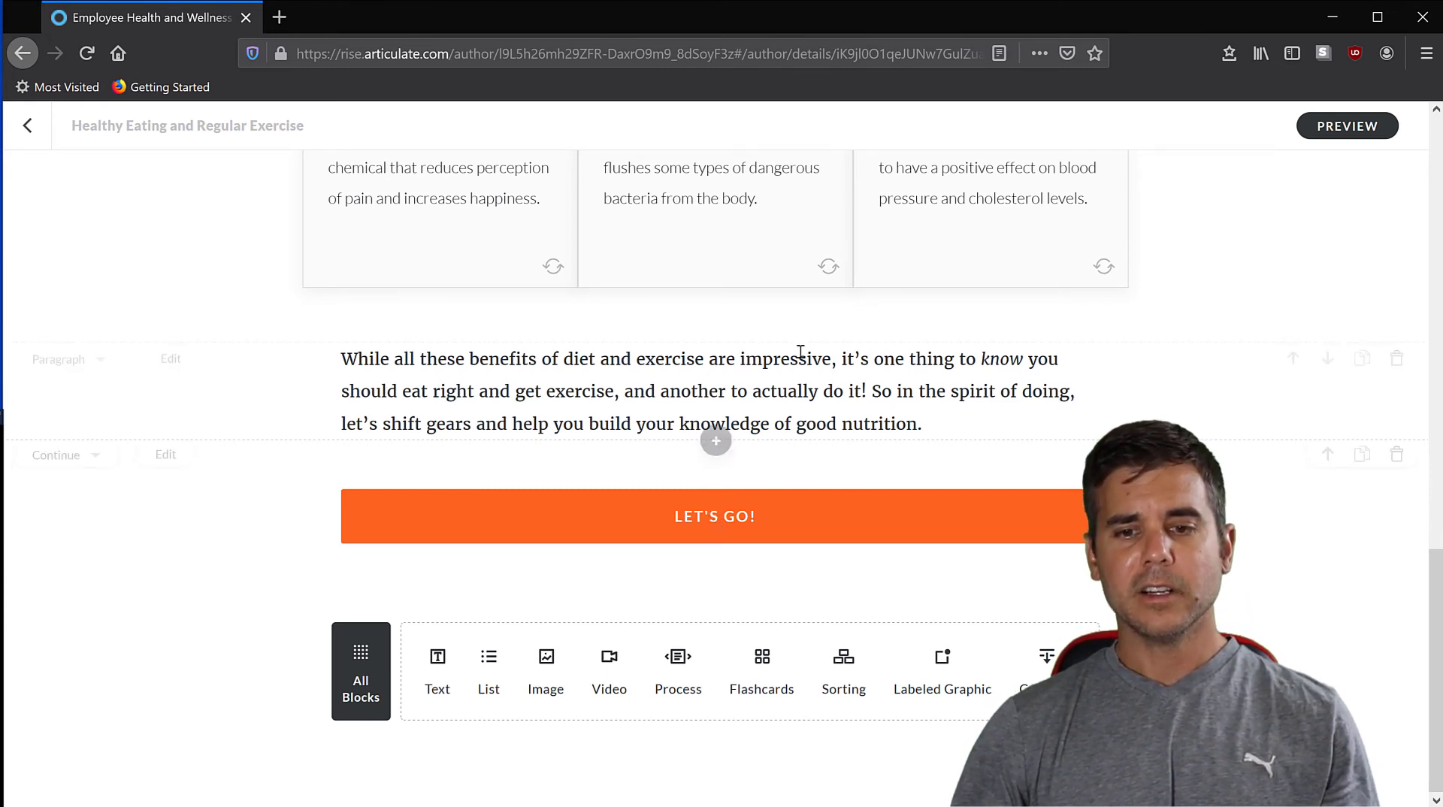
Preview the lesson and continue from its end to the "Creating Healthy Meals" lesson.
{"action": "left_click", "coordinate": [1349, 126]}
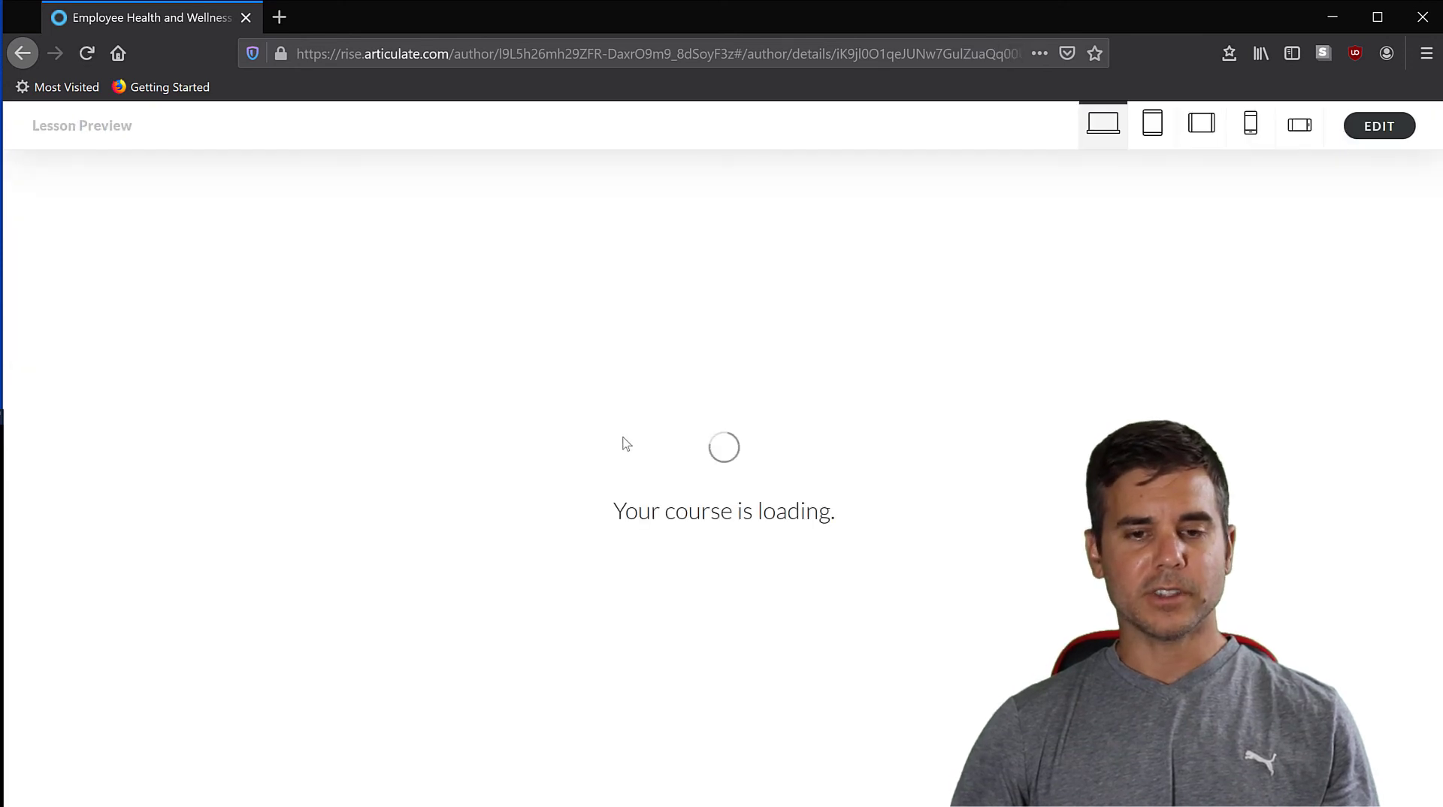
{"action": "scroll", "coordinate": [648, 440], "scroll_direction": "down", "scroll_amount": 7}
{"action": "scroll", "coordinate": [649, 443], "scroll_direction": "down", "scroll_amount": 6}
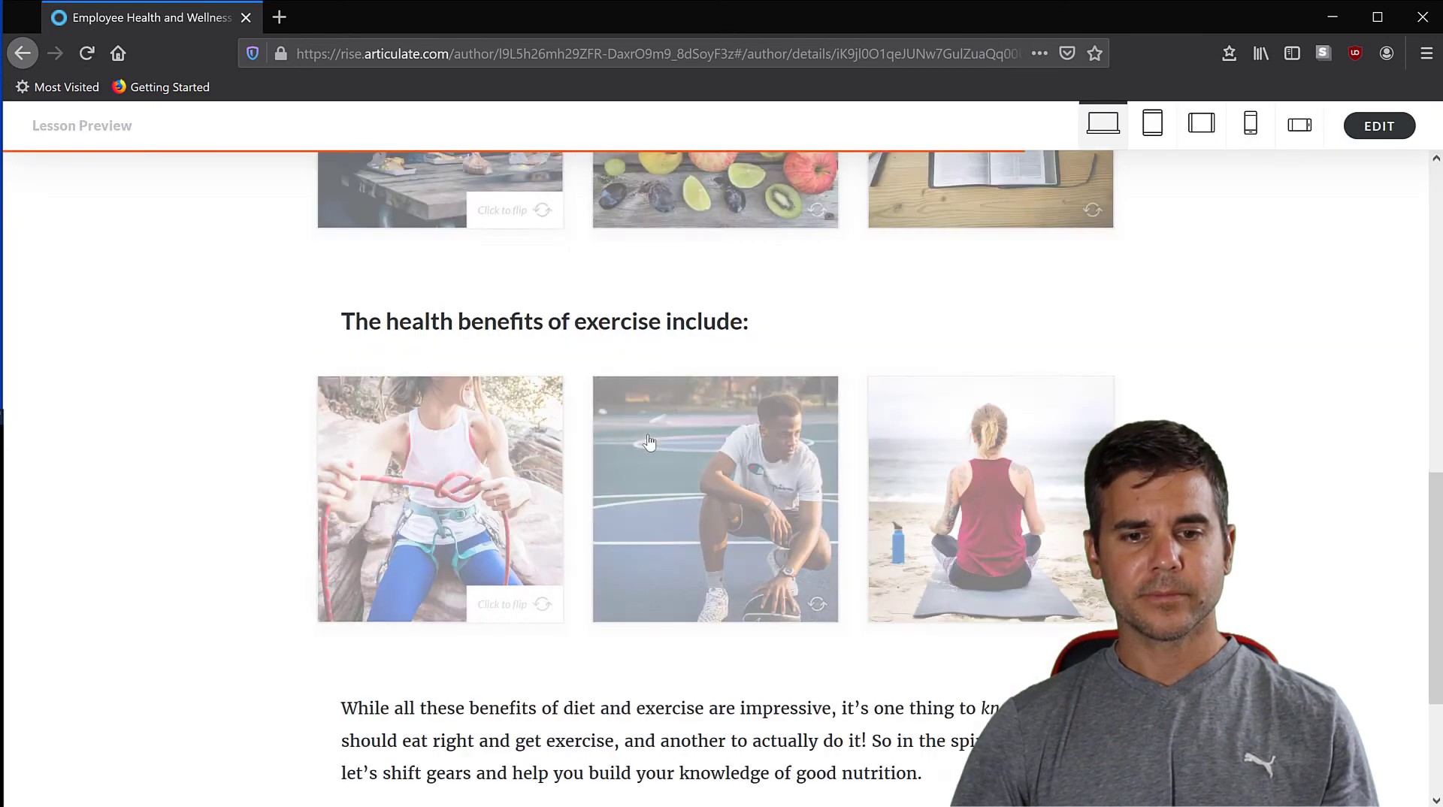
{"action": "left_click", "coordinate": [715, 640]}
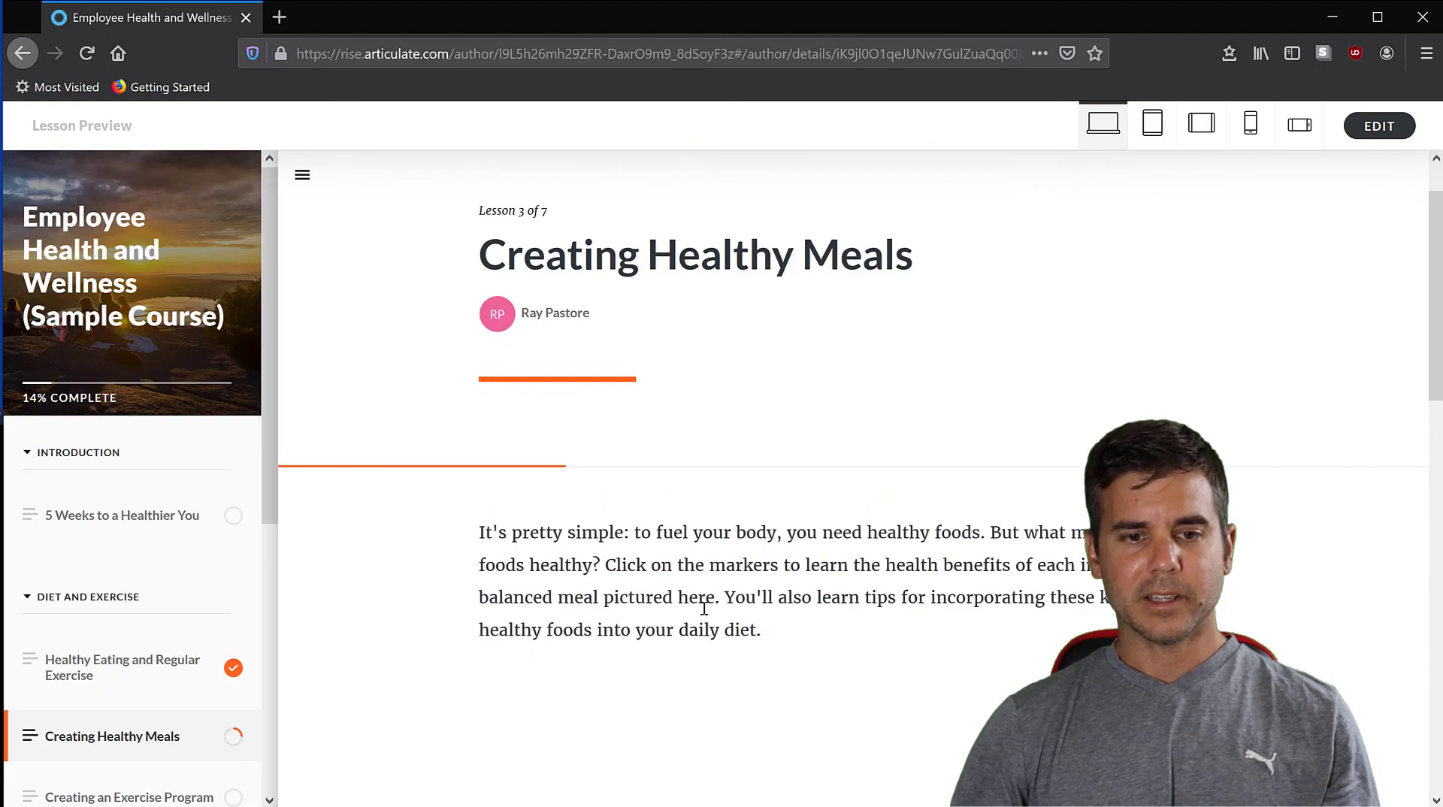
Open and close the avocado, bread, berry and strawberry markers on the labeled graphic in the "Creating Healthy Meals" preview.
{"action": "scroll", "coordinate": [697, 426], "scroll_direction": "down", "scroll_amount": 5}
{"action": "scroll", "coordinate": [699, 426], "scroll_direction": "down", "scroll_amount": 5}
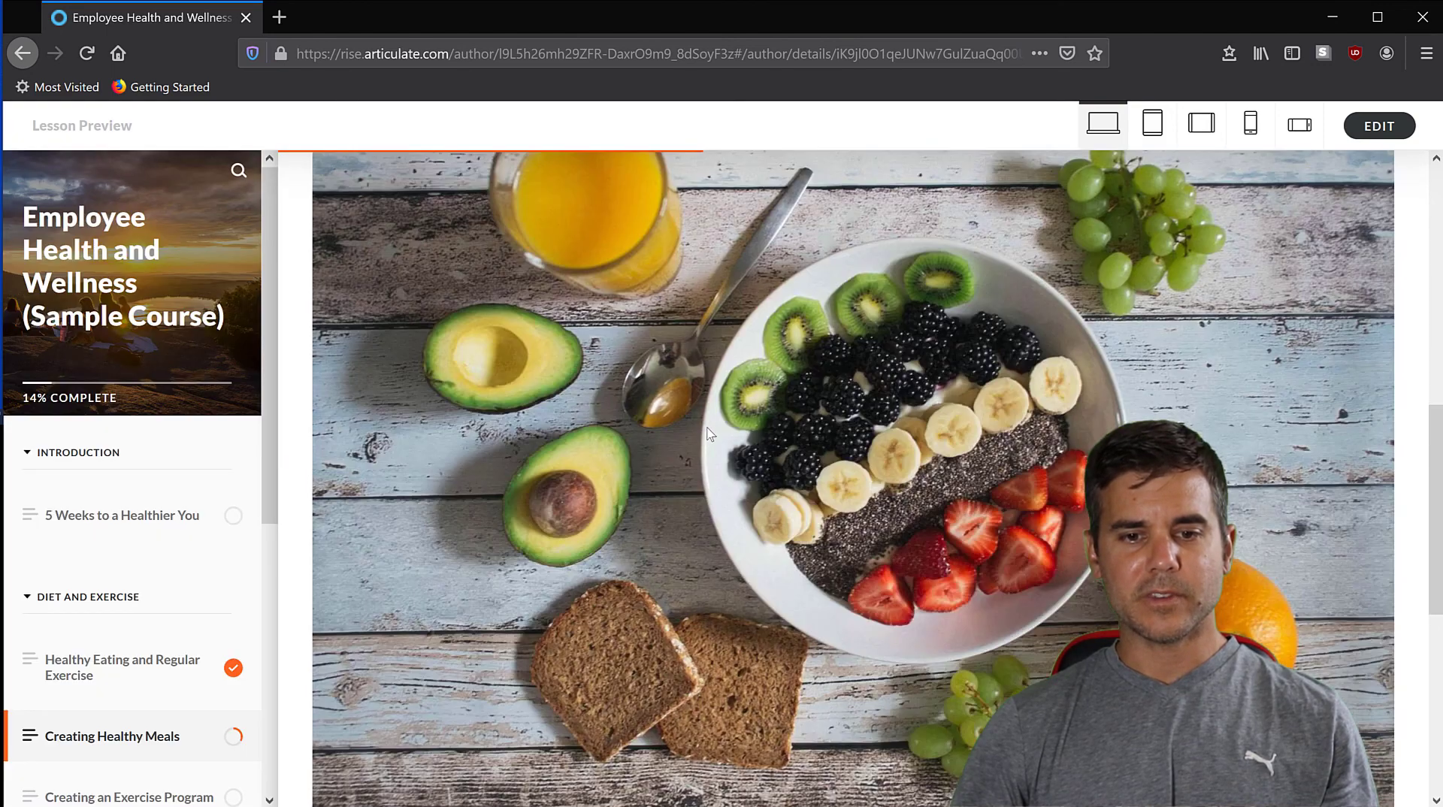
{"action": "scroll", "coordinate": [631, 406], "scroll_direction": "up", "scroll_amount": 2}
{"action": "scroll", "coordinate": [628, 408], "scroll_direction": "up", "scroll_amount": 1}
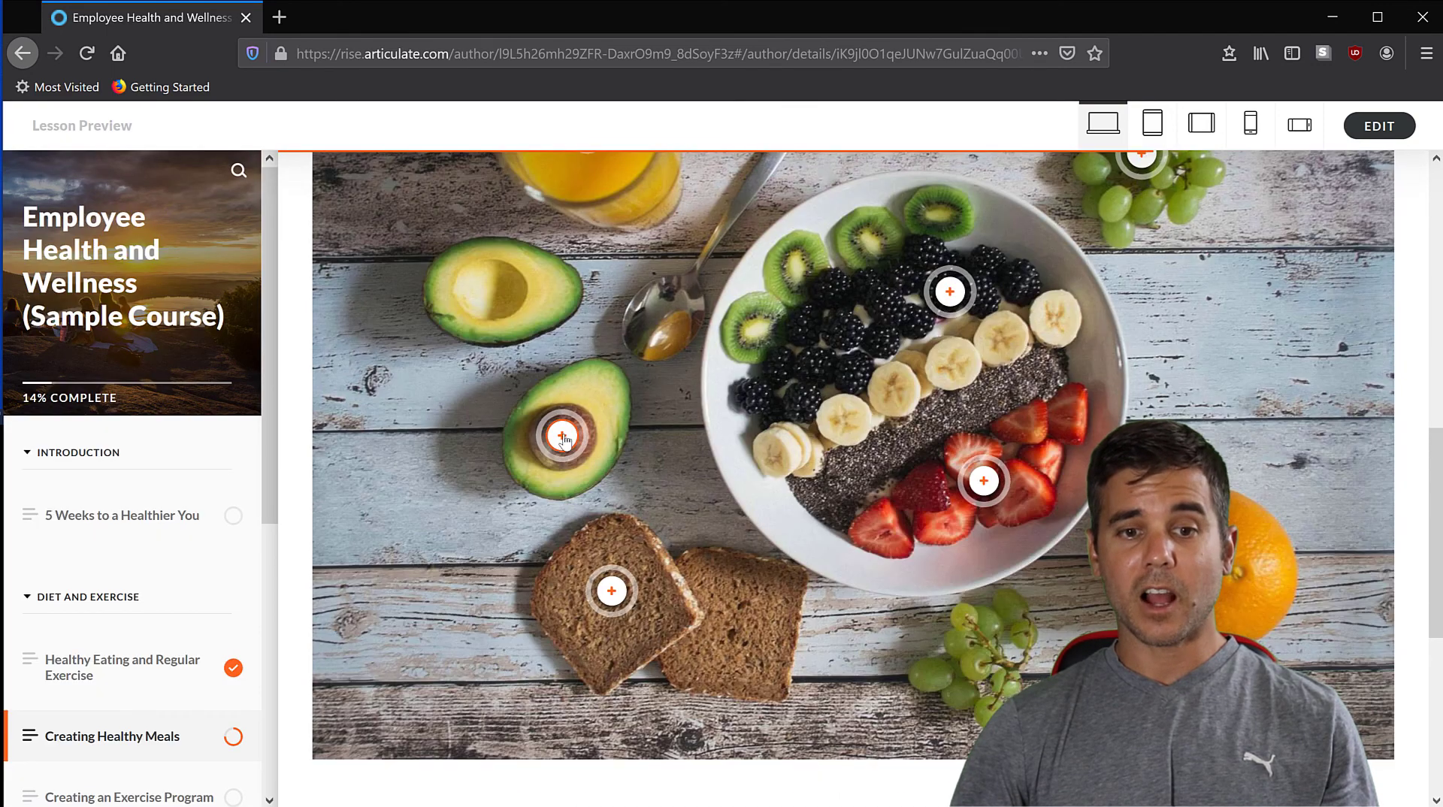
{"action": "left_click", "coordinate": [563, 437]}
{"action": "left_click", "coordinate": [565, 441]}
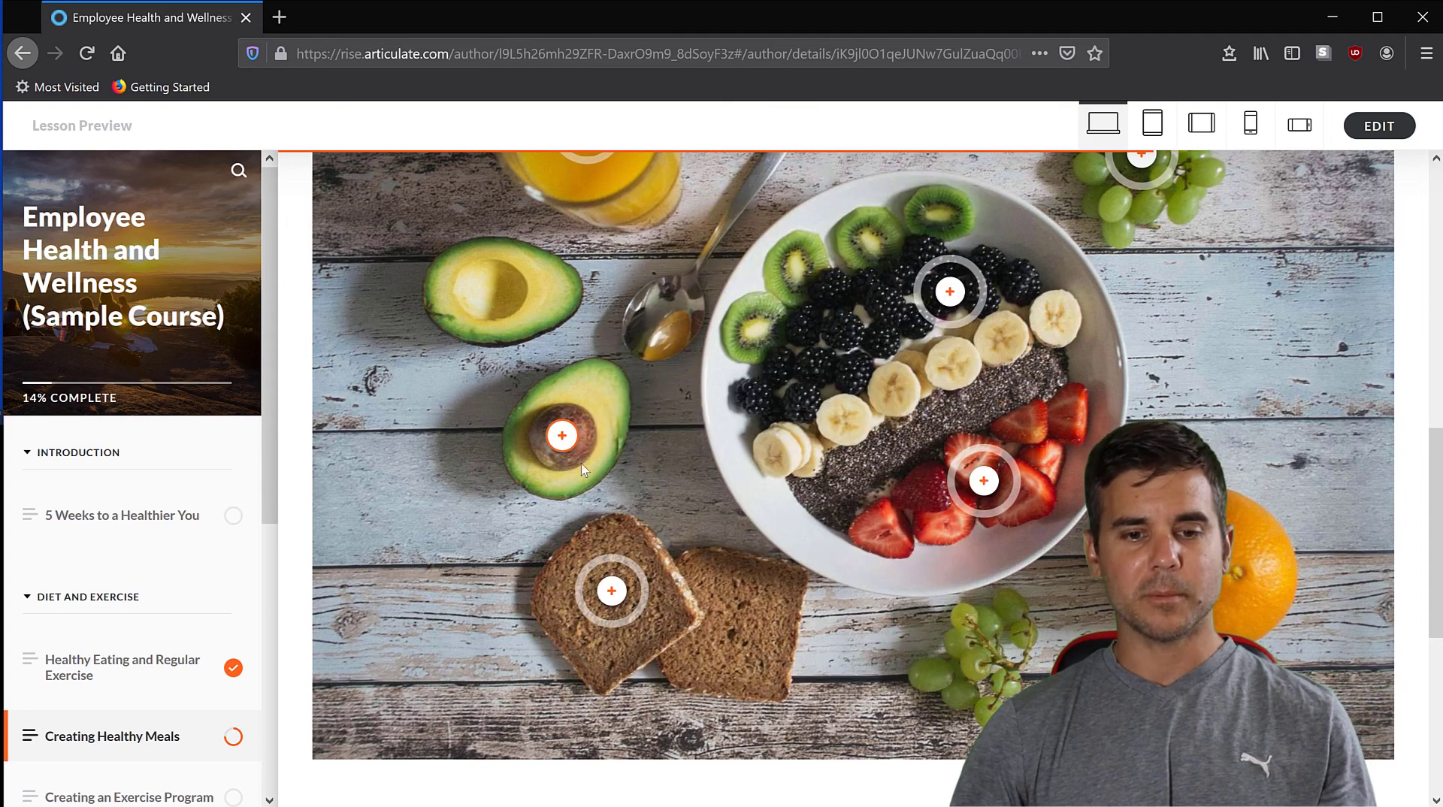
{"action": "left_click", "coordinate": [613, 597]}
{"action": "left_click", "coordinate": [613, 593]}
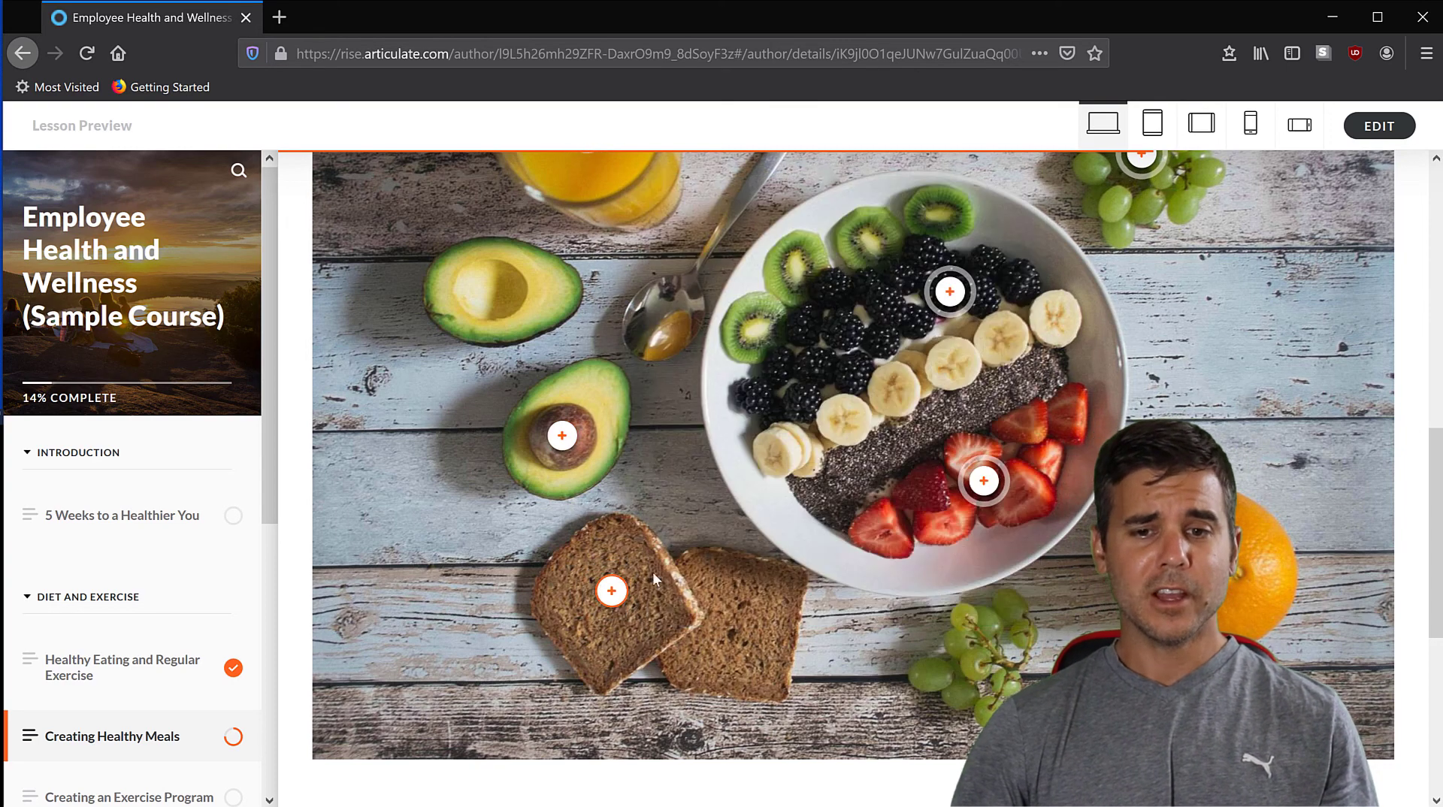
{"action": "left_click", "coordinate": [950, 294]}
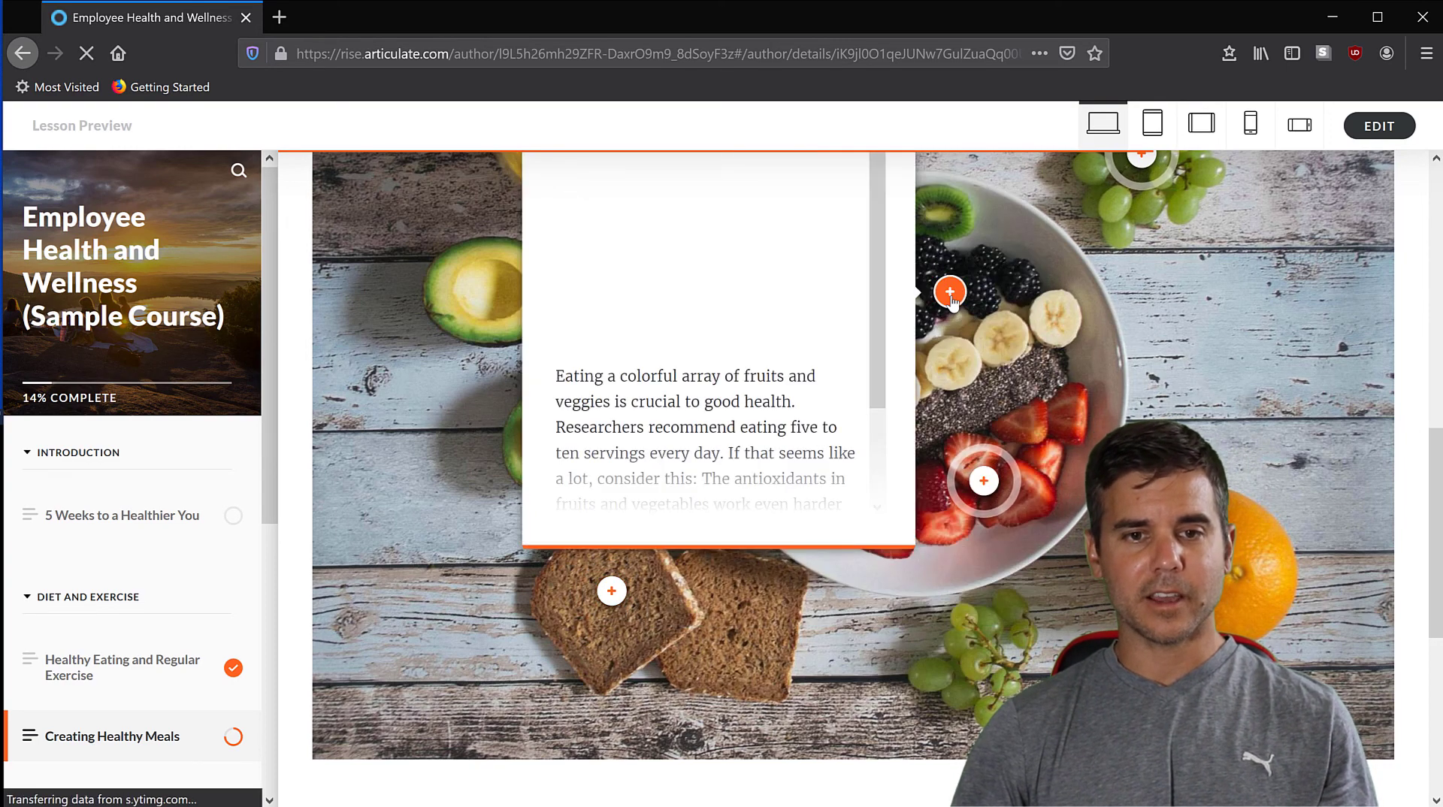
{"action": "left_click", "coordinate": [949, 293]}
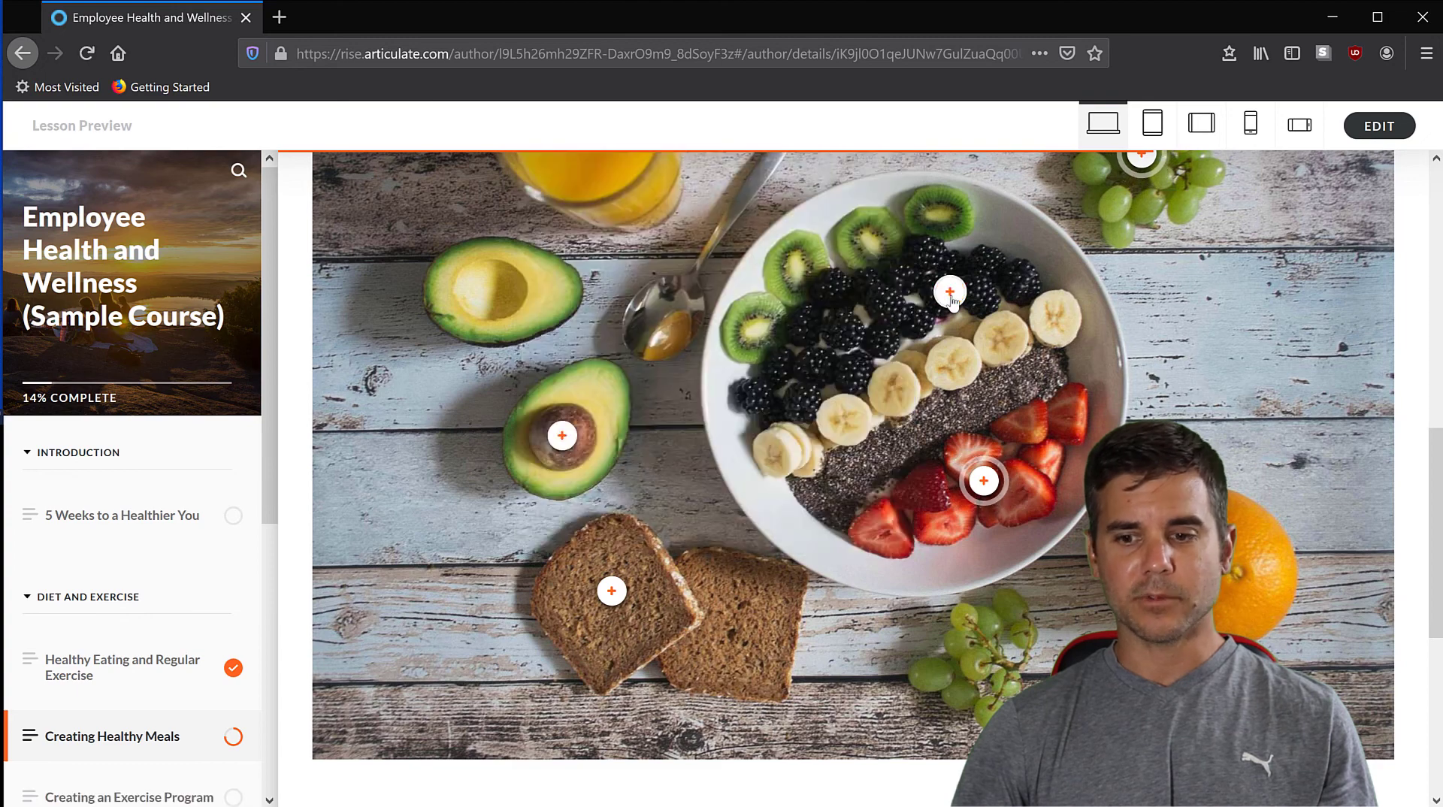
{"action": "left_click", "coordinate": [984, 482]}
{"action": "left_click", "coordinate": [984, 482]}
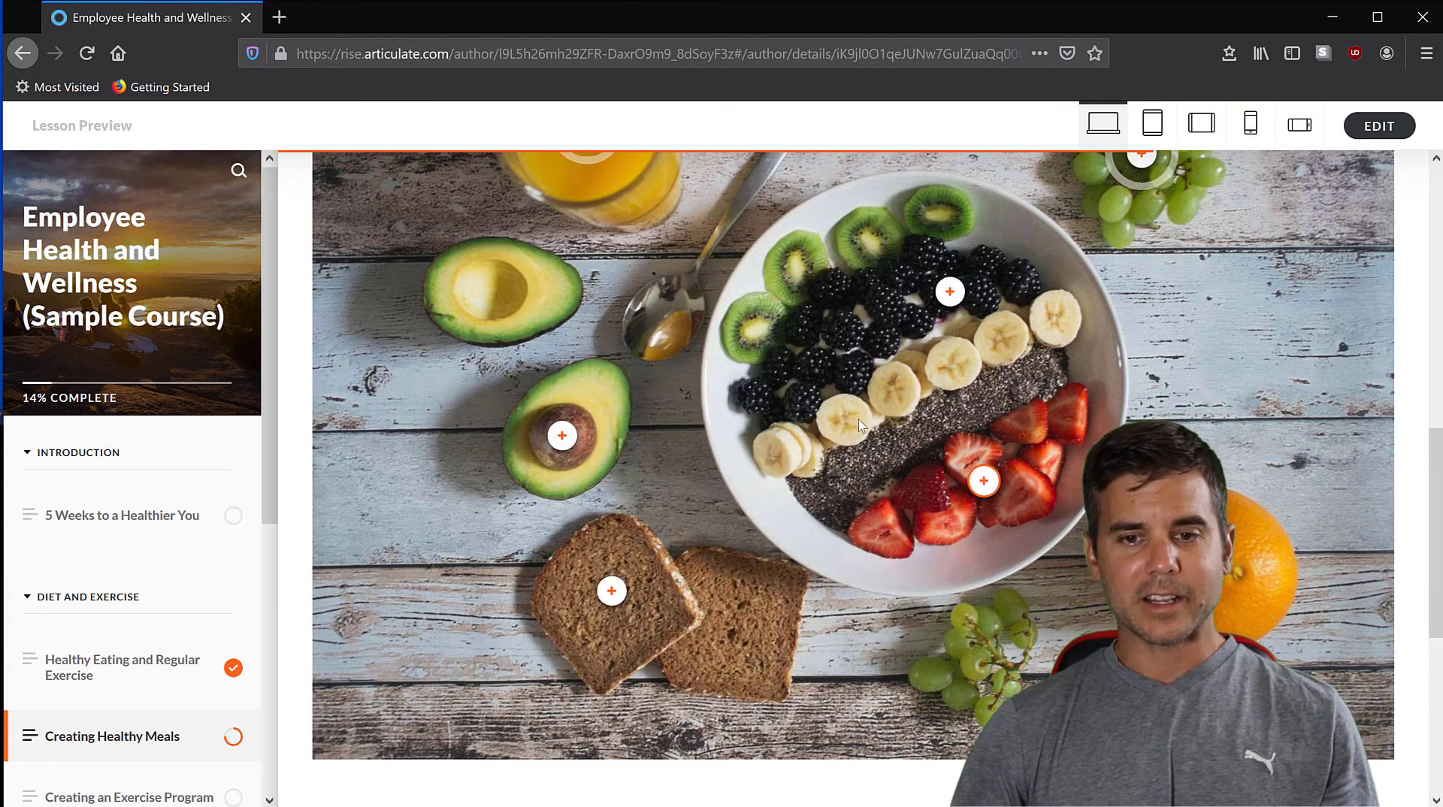
Preview the end of the "Creating Healthy Meals" lesson in mobile landscape layout.
{"action": "scroll", "coordinate": [1196, 182], "scroll_direction": "down", "scroll_amount": 3}
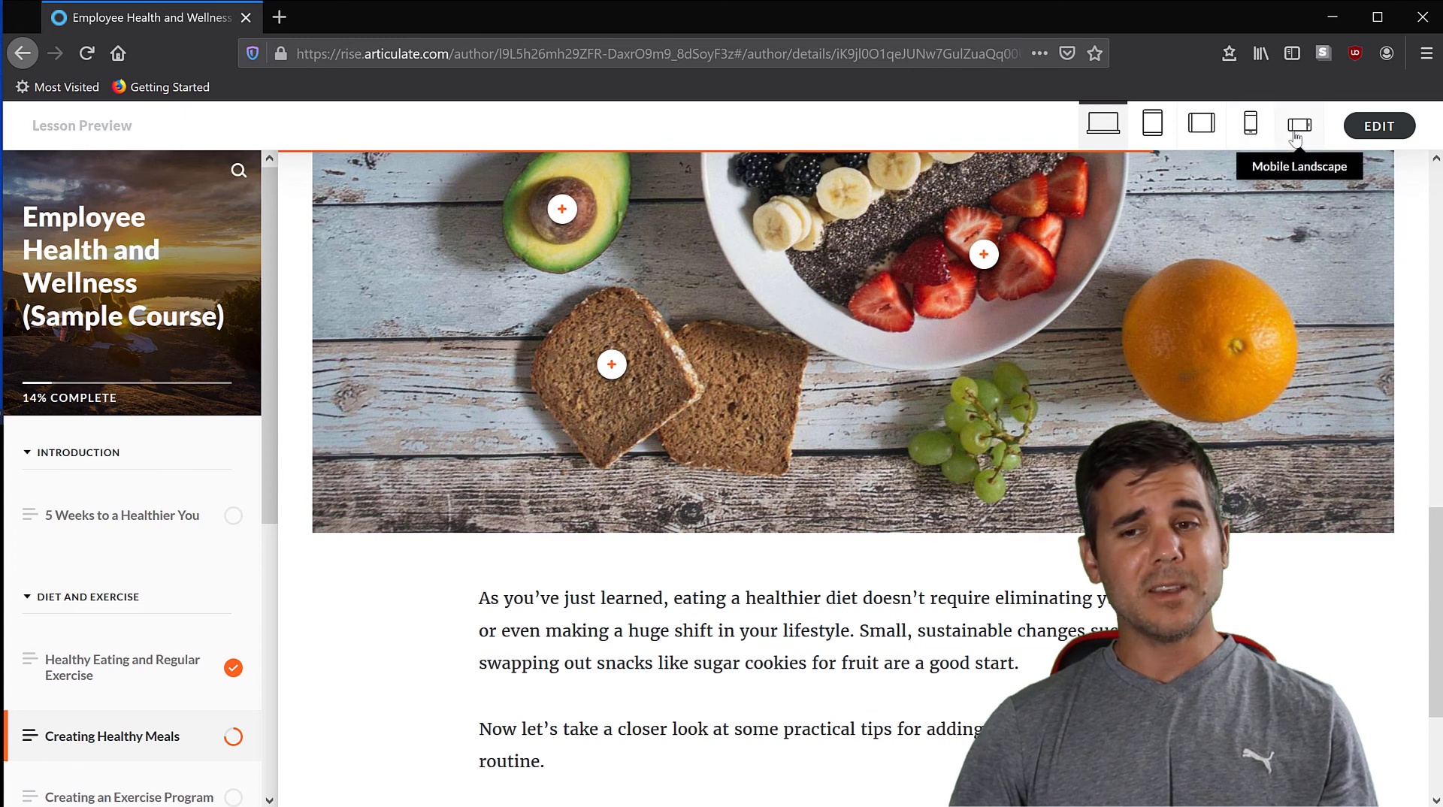
{"action": "left_click", "coordinate": [1291, 138]}
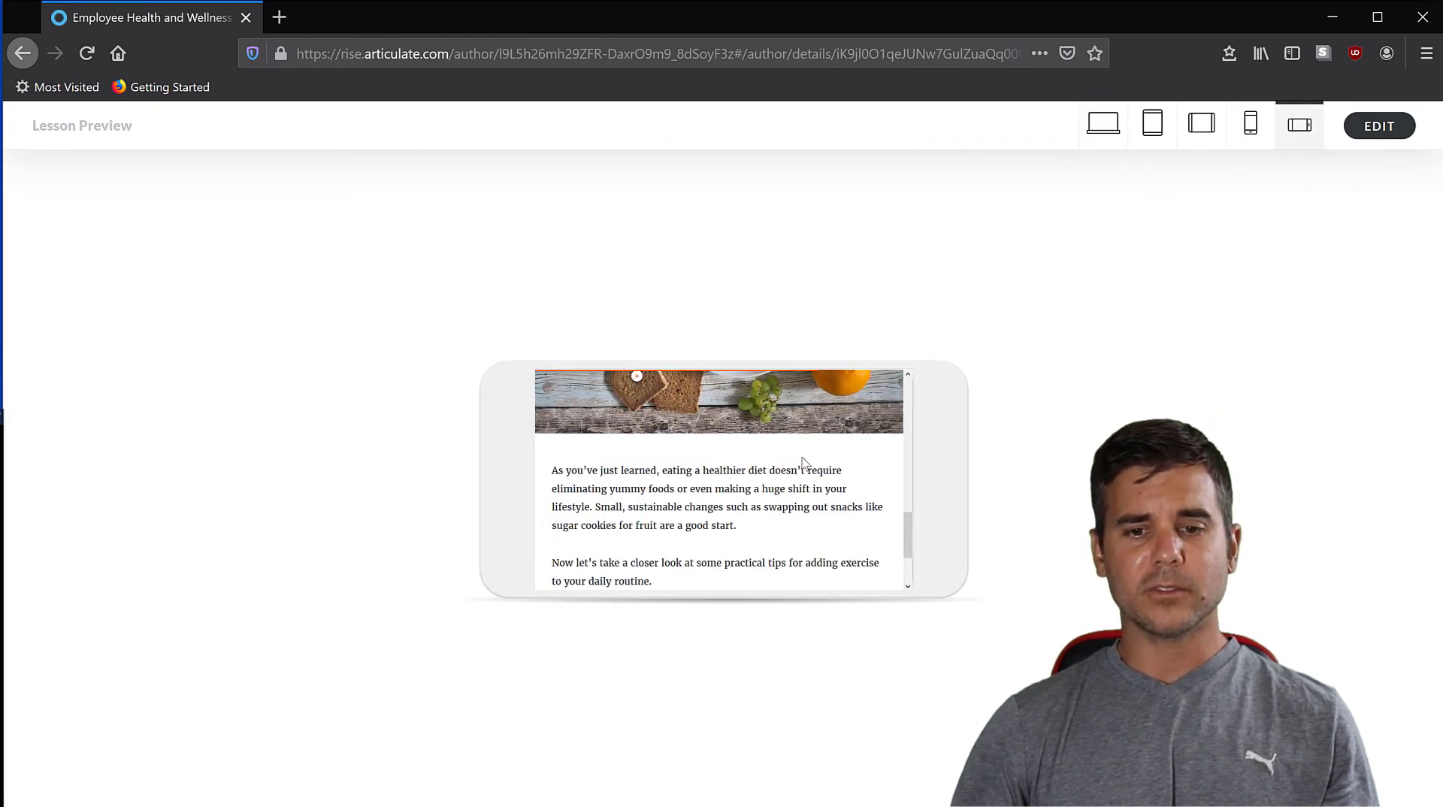
{"action": "scroll", "coordinate": [789, 465], "scroll_direction": "up", "scroll_amount": 1}
{"action": "scroll", "coordinate": [789, 464], "scroll_direction": "down", "scroll_amount": 3}
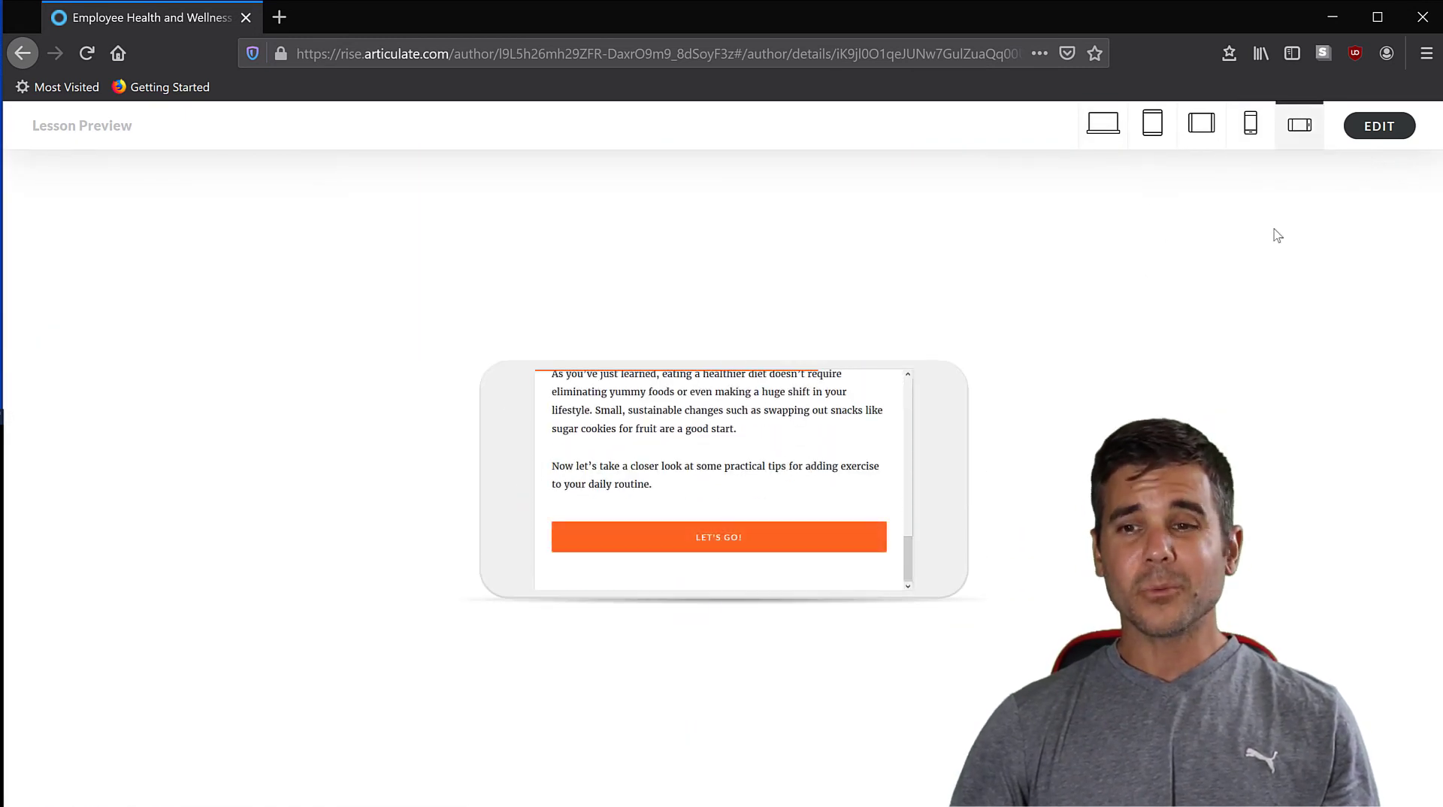
Exit the preview, look over the lesson's blocks in the editor, and return to the sample course outline.
{"action": "left_click", "coordinate": [1378, 128]}
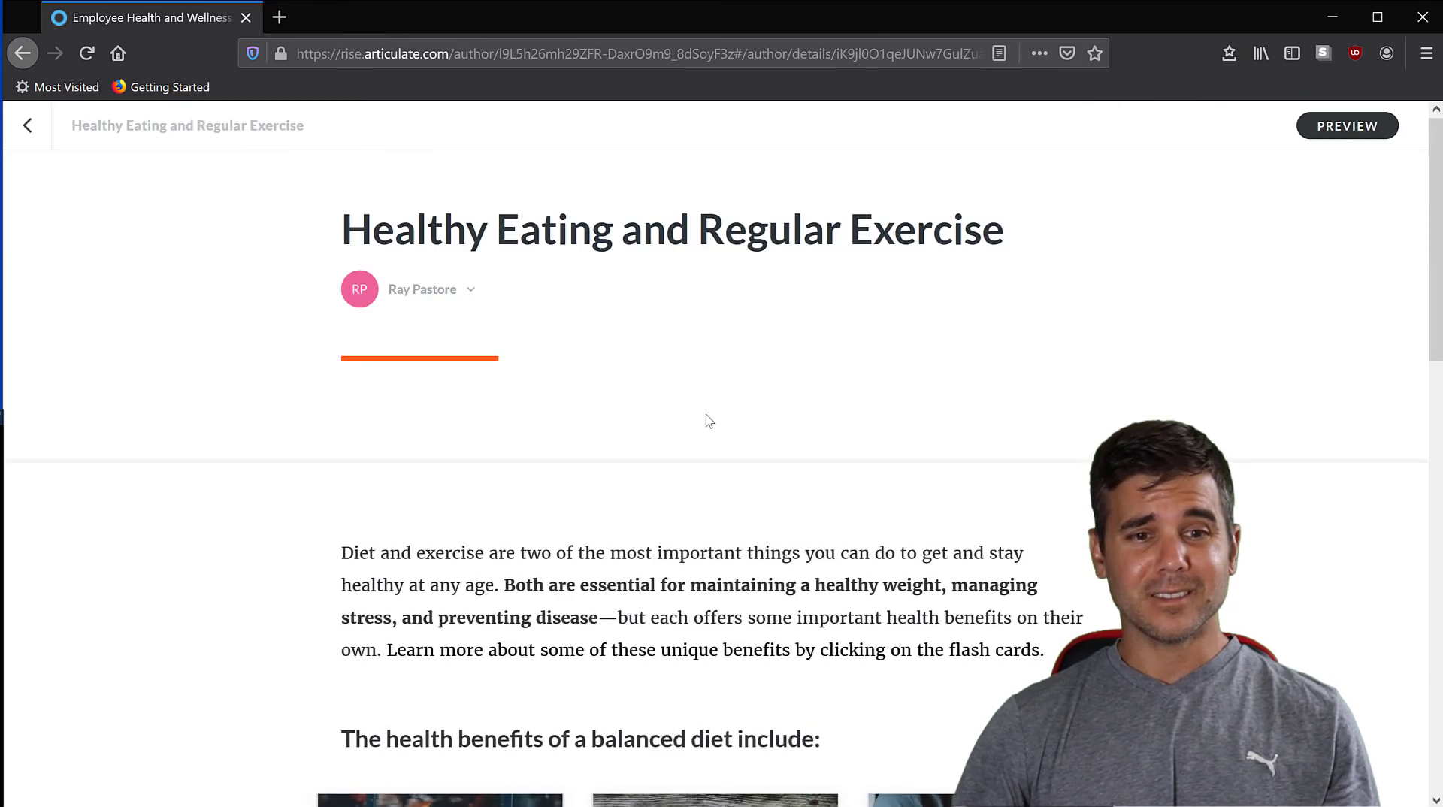
{"action": "scroll", "coordinate": [684, 419], "scroll_direction": "down", "scroll_amount": 8}
{"action": "scroll", "coordinate": [676, 421], "scroll_direction": "down", "scroll_amount": 7}
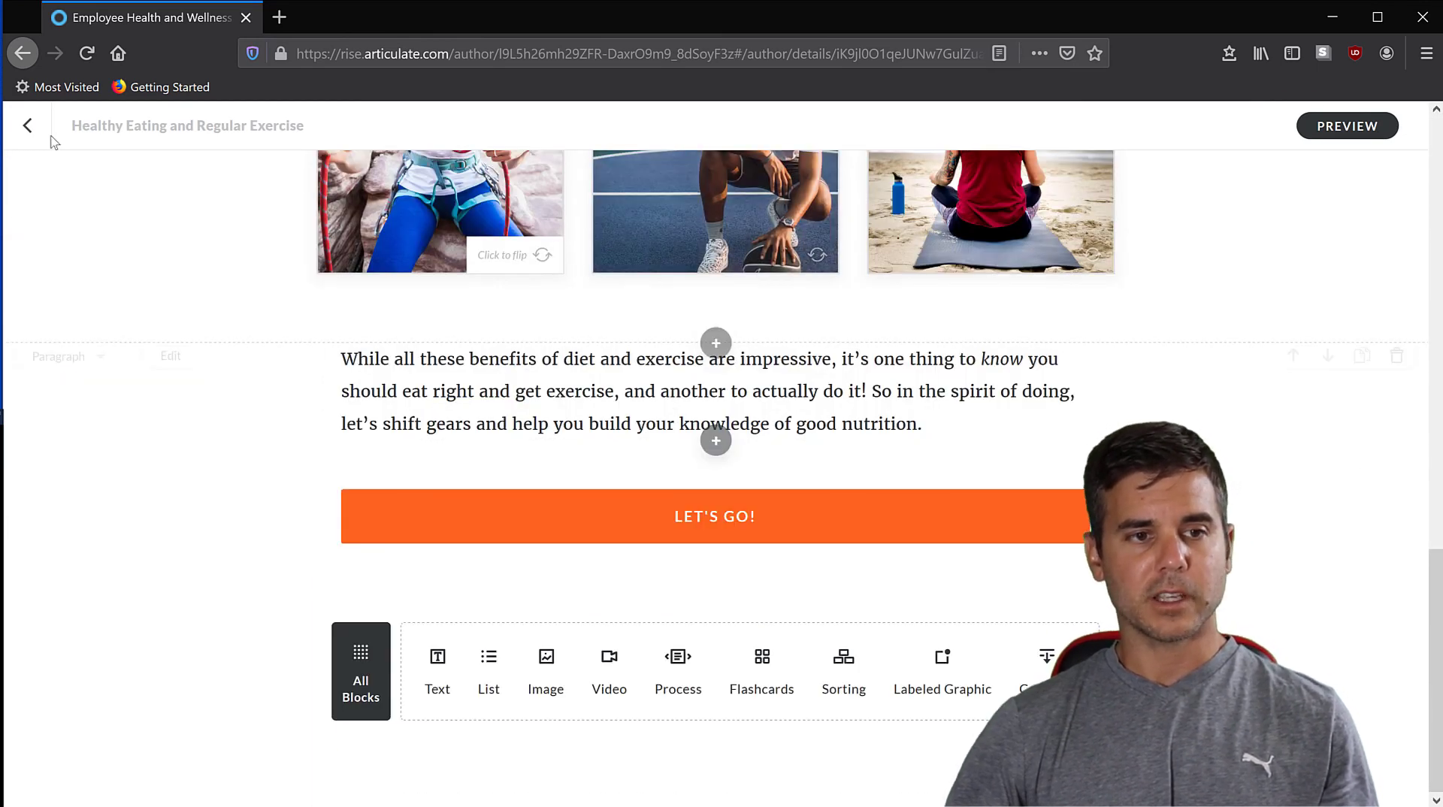
{"action": "left_click", "coordinate": [28, 126]}
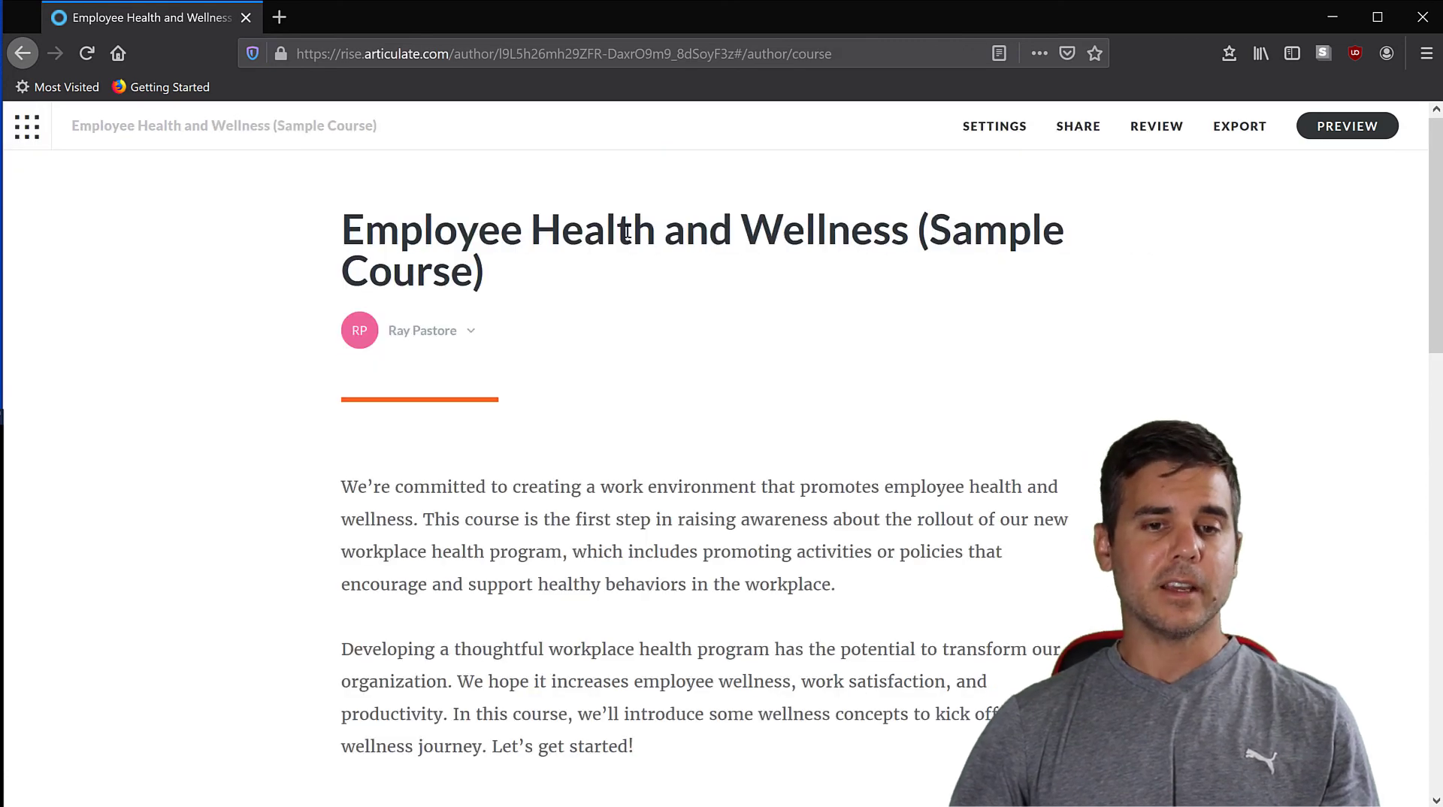